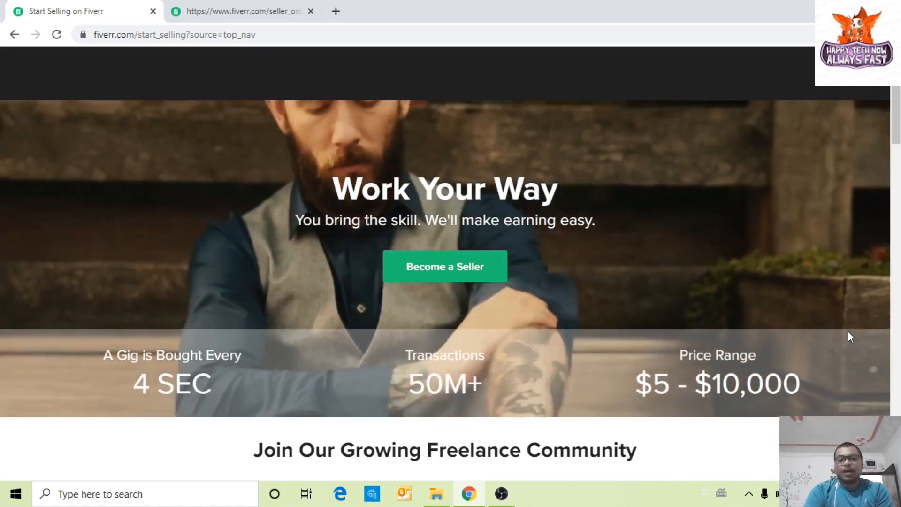
Step: Scroll the Start Selling page down to How It Works: Create A Gig, Deliver Great Work, Get Paid
scroll(839, 333, "up", 2)
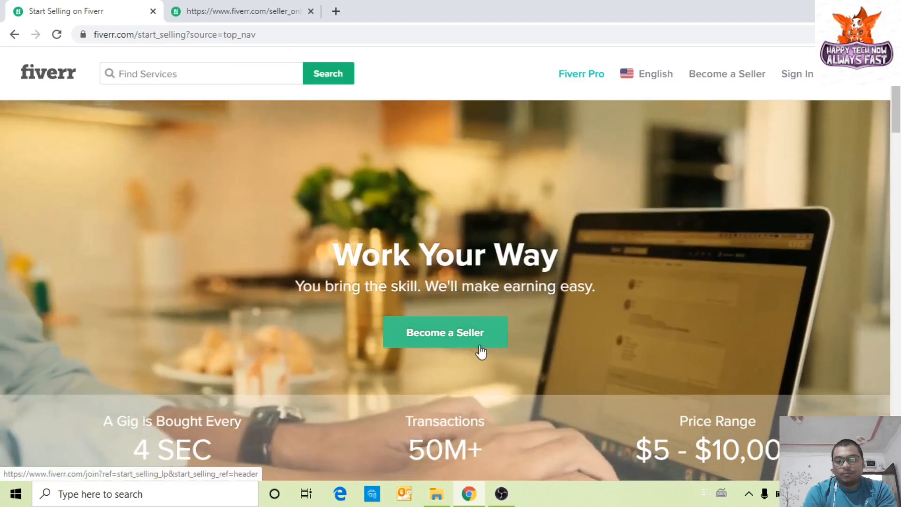
scroll(485, 349, "down", 3)
scroll(486, 338, "down", 3)
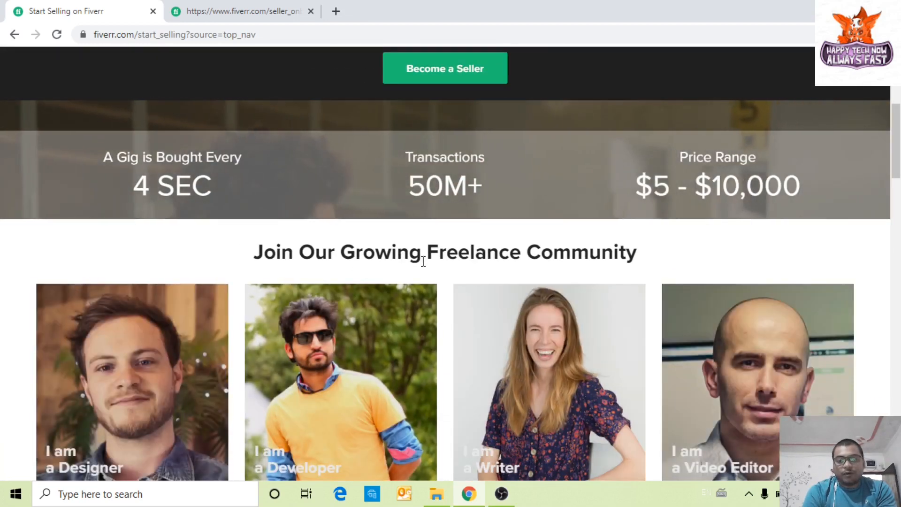
scroll(631, 271, "down", 1)
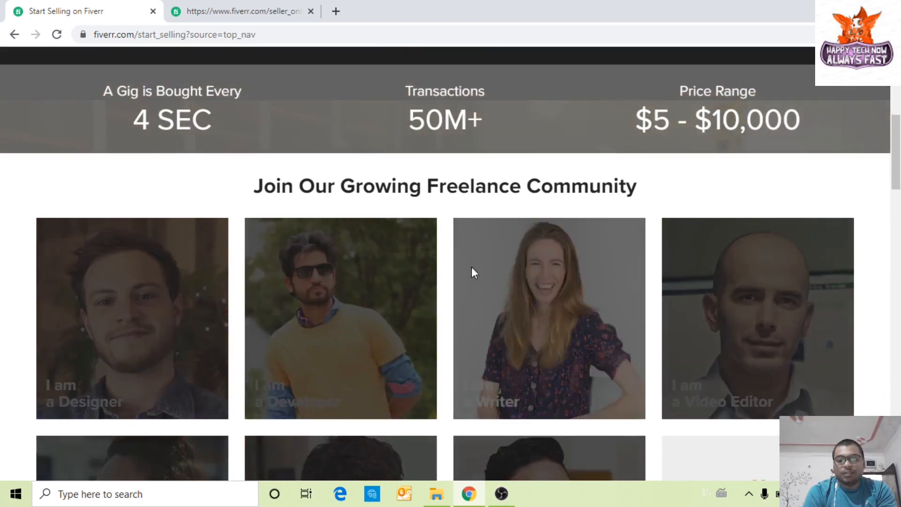
scroll(65, 422, "down", 4)
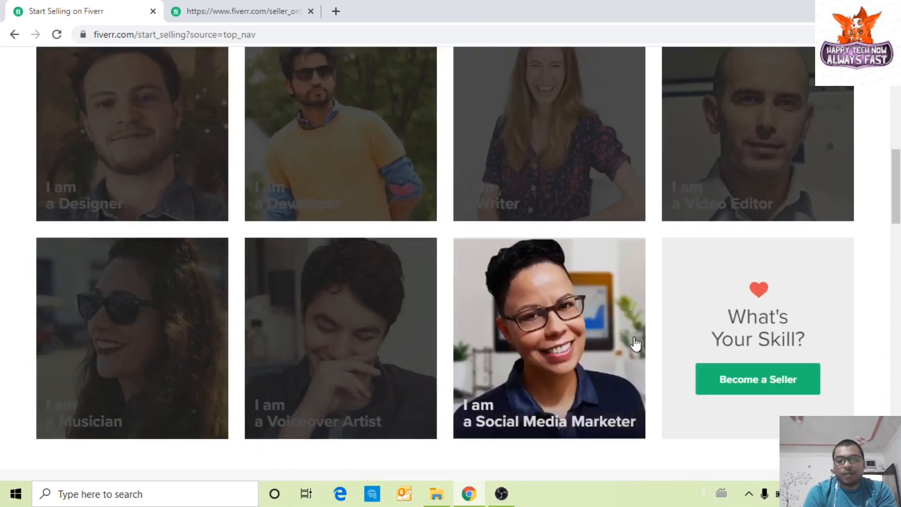
scroll(710, 345, "down", 5)
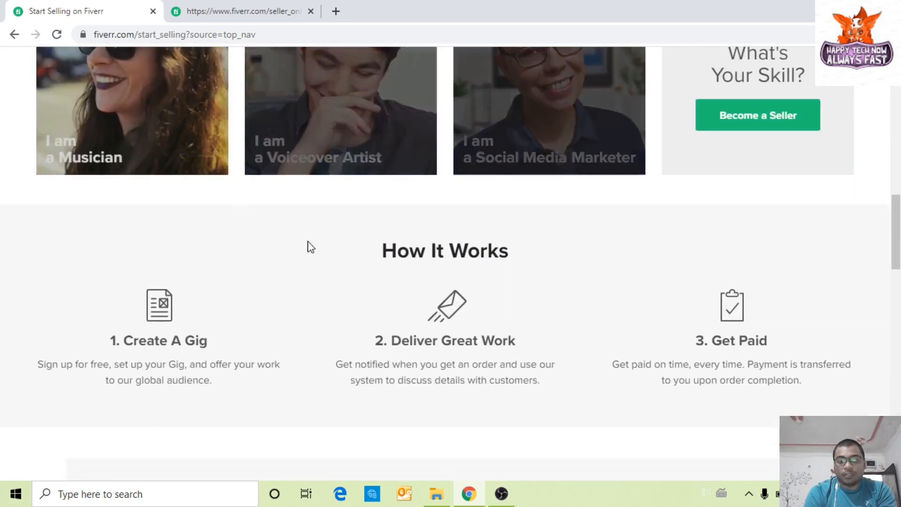
scroll(308, 311, "down", 1)
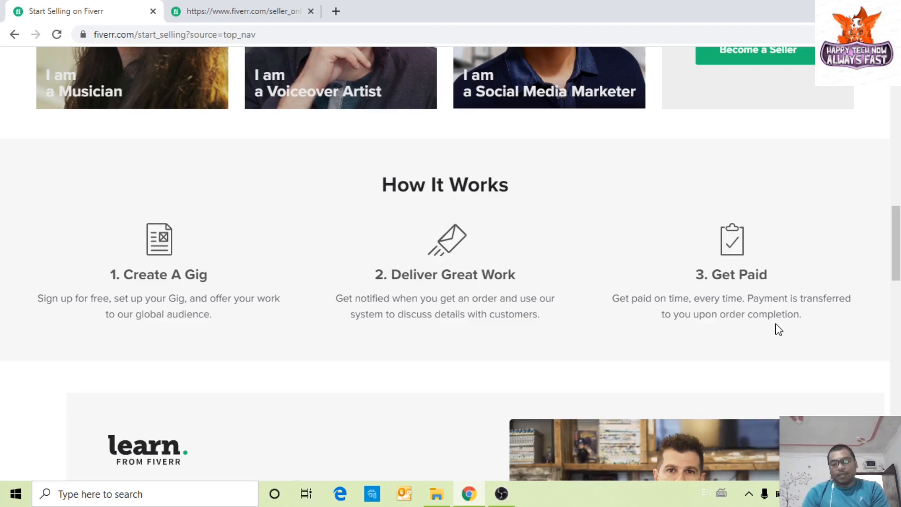
Step: Use Become a Seller on the What's Your Skill card, then select the Join Fiverr email field
scroll(589, 416, "up", 5)
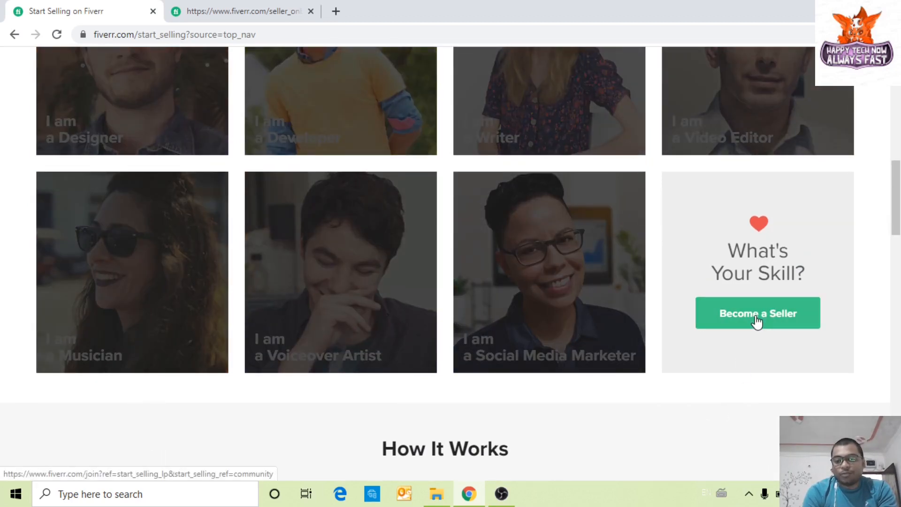
scroll(710, 372, "up", 7)
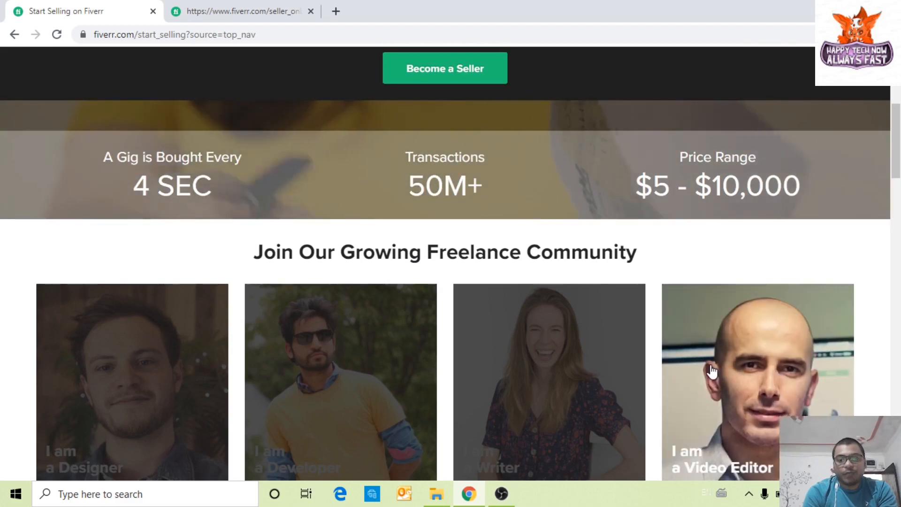
scroll(712, 371, "down", 8)
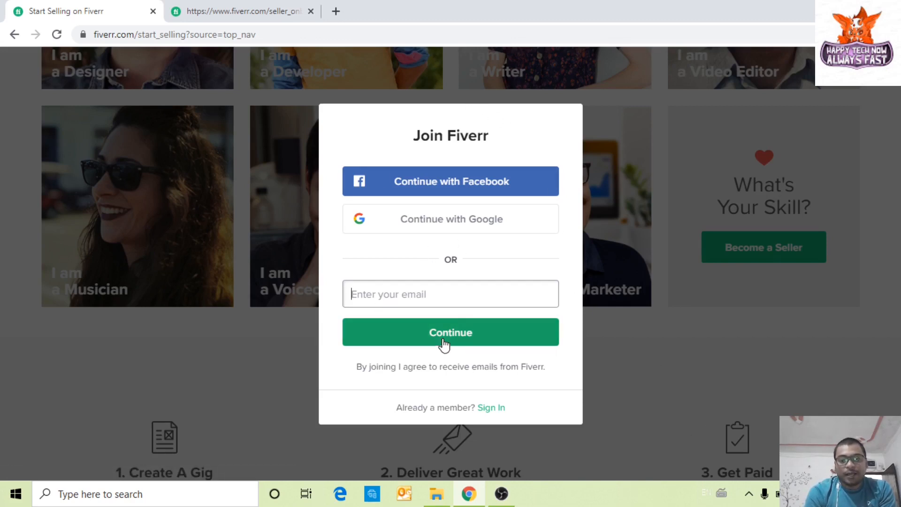
left_click(399, 287)
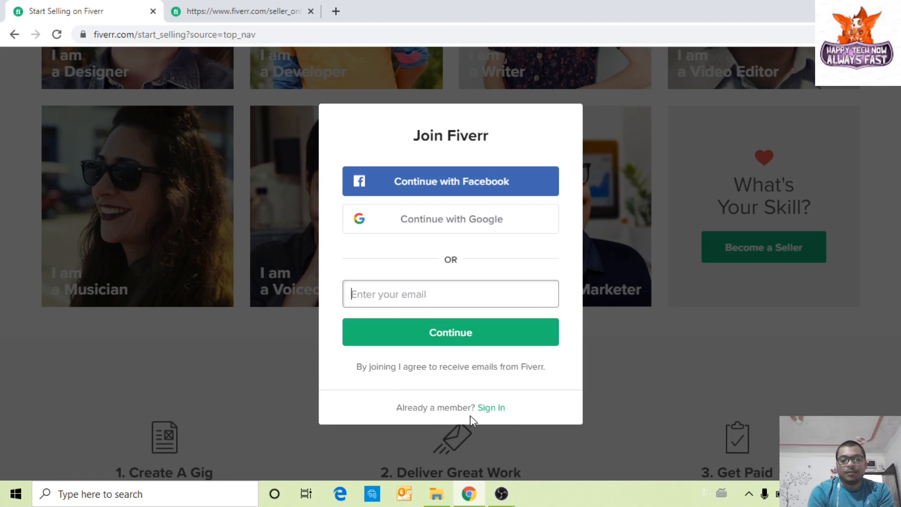
Step: Try signing in with the account email and password, then dismiss the dialog after the wrong-password error
left_click(493, 408)
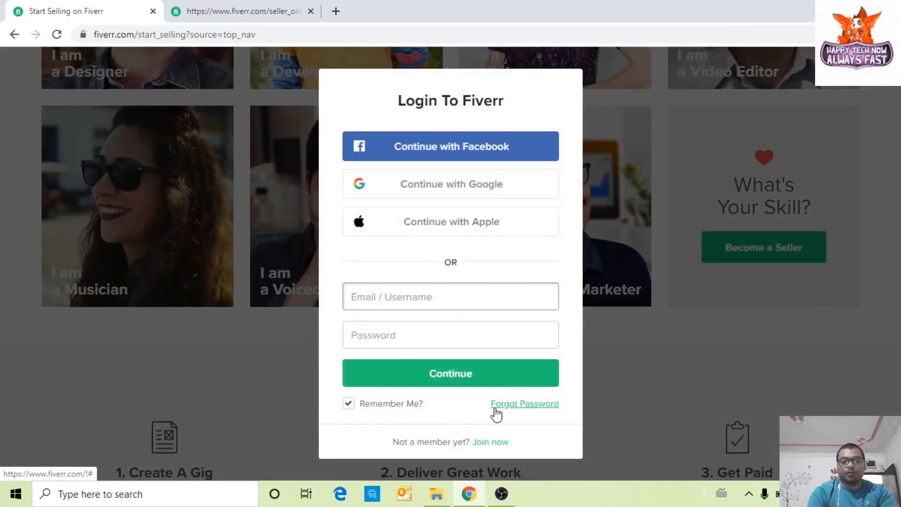
left_click(431, 298)
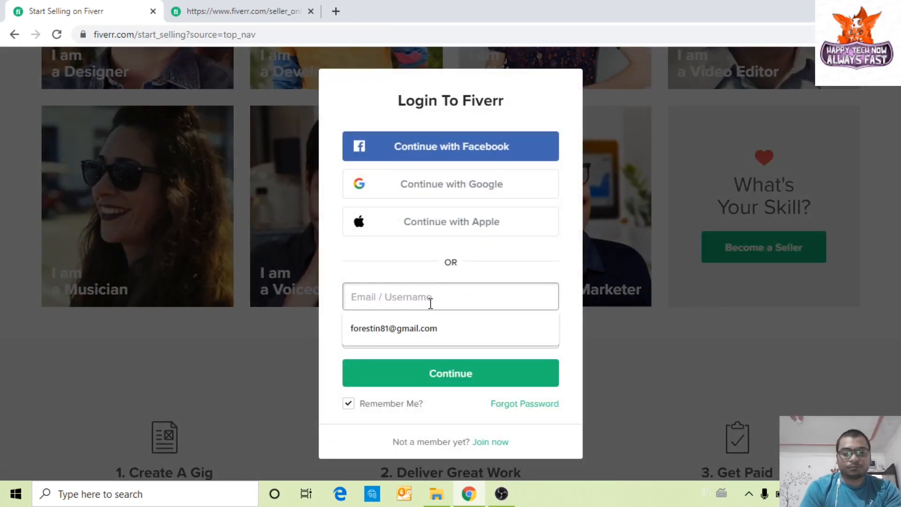
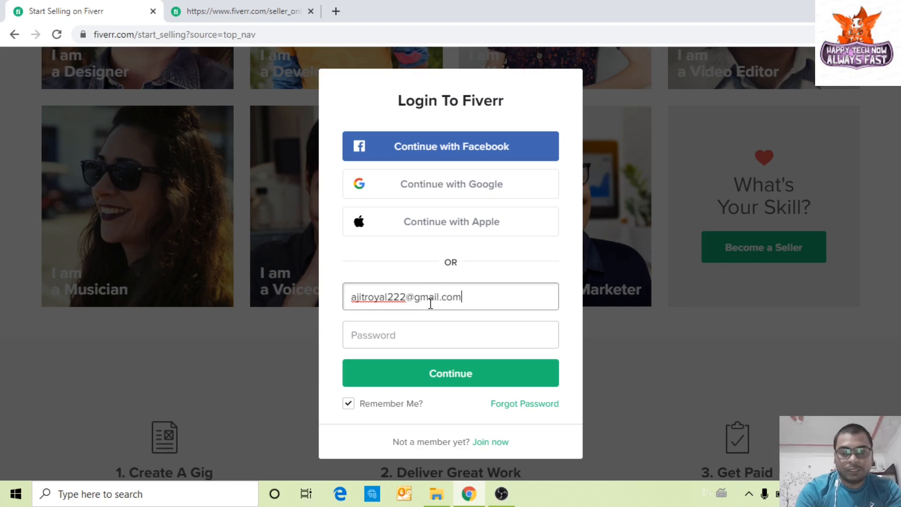
key("Tab")
type("•")
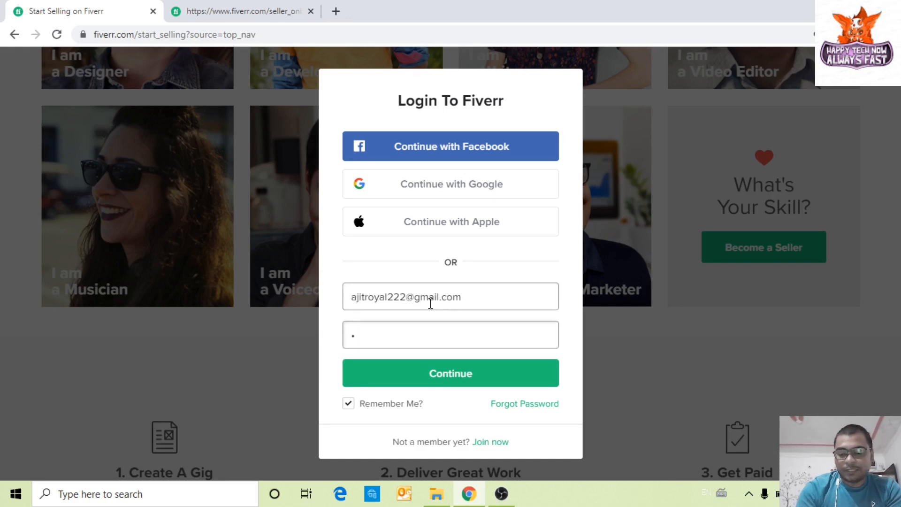
key("BackSpace")
type("••")
key("Return")
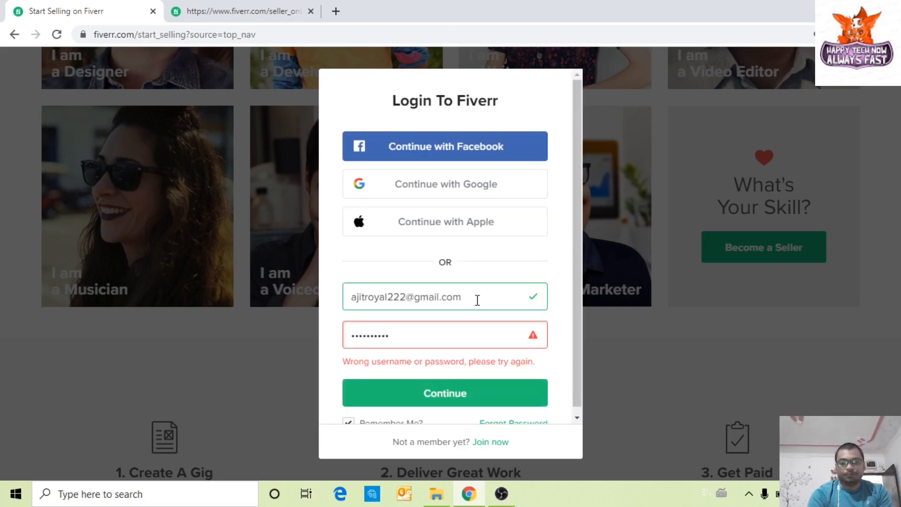
left_click(159, 338)
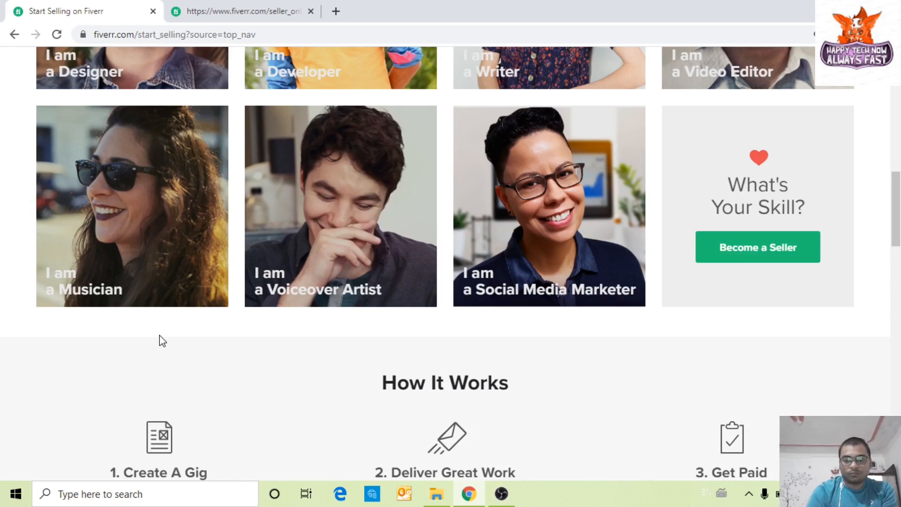
Step: Try joining with a saved email and then Google, switching to Sign In after the email is rejected
scroll(590, 379, "up", 15)
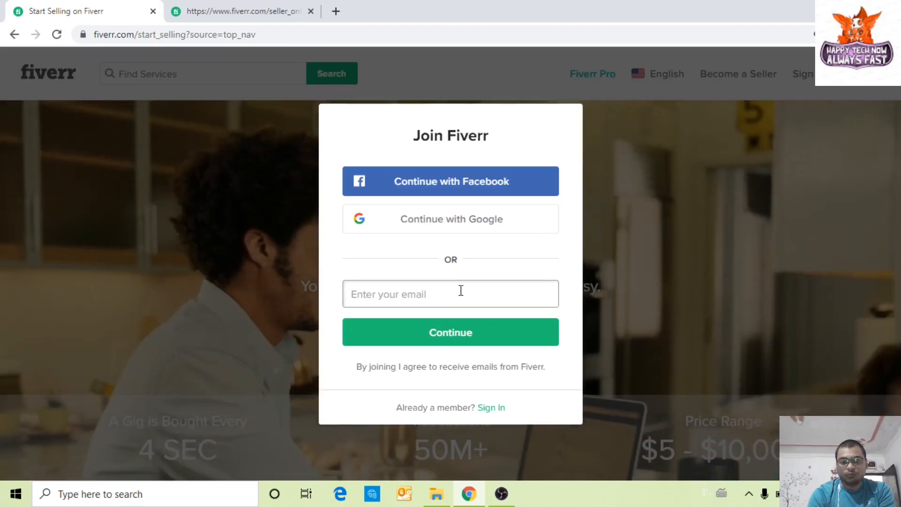
left_click(460, 290)
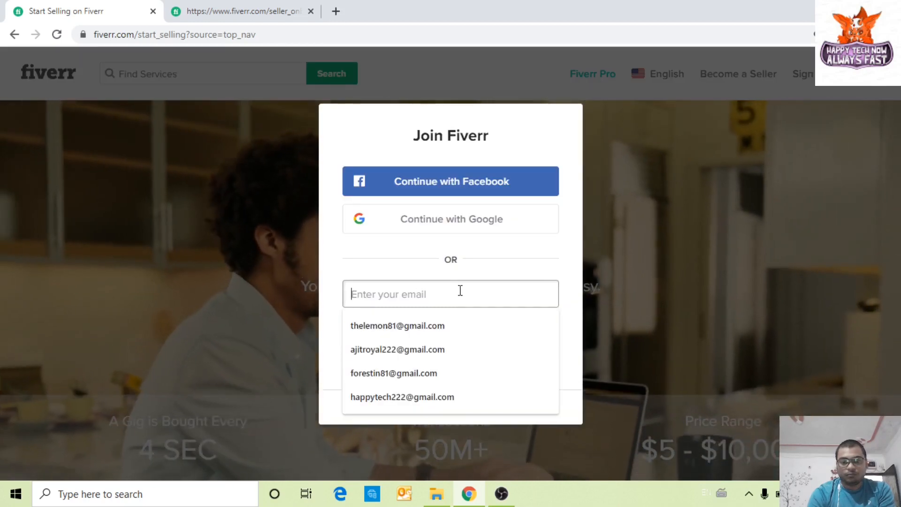
left_click(432, 349)
left_click(438, 342)
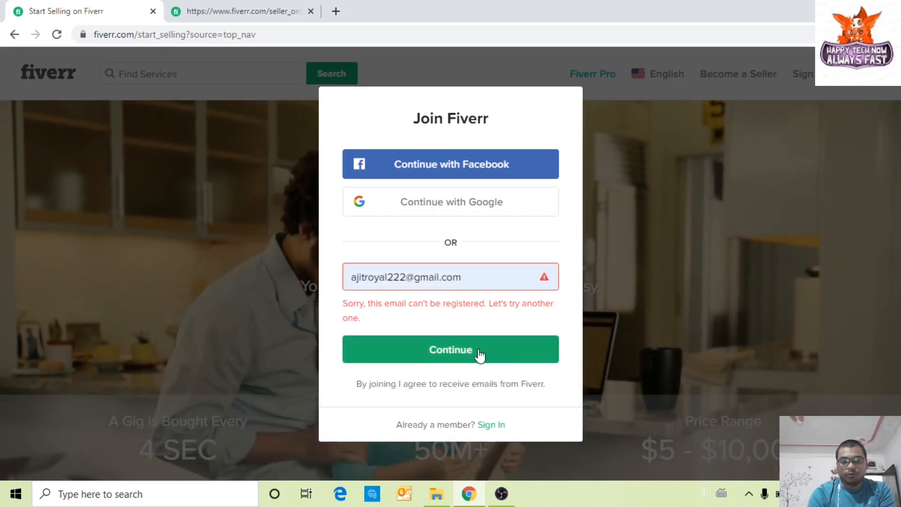
left_click(466, 351)
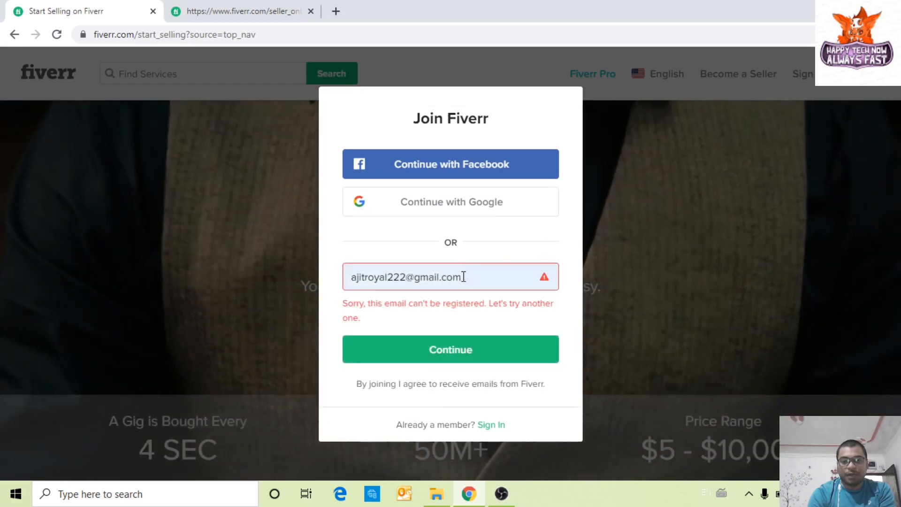
left_click(464, 277)
left_click(439, 203)
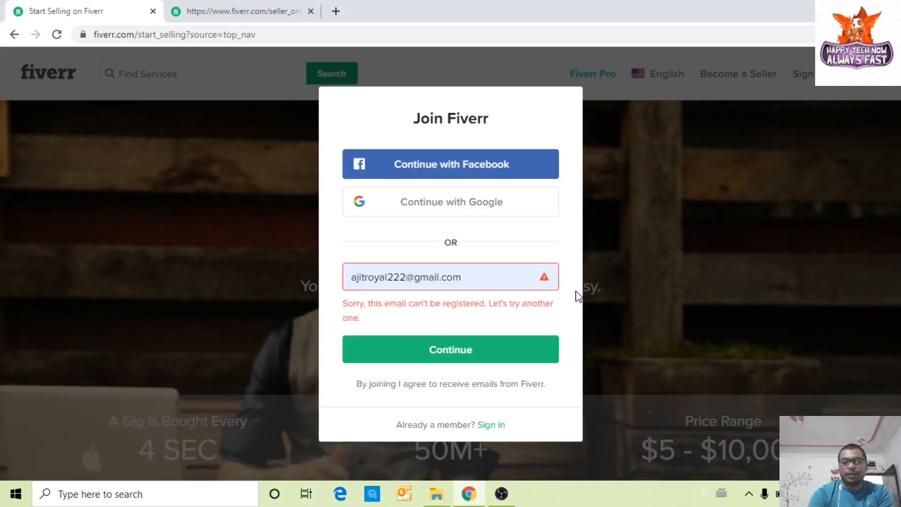
left_click(487, 425)
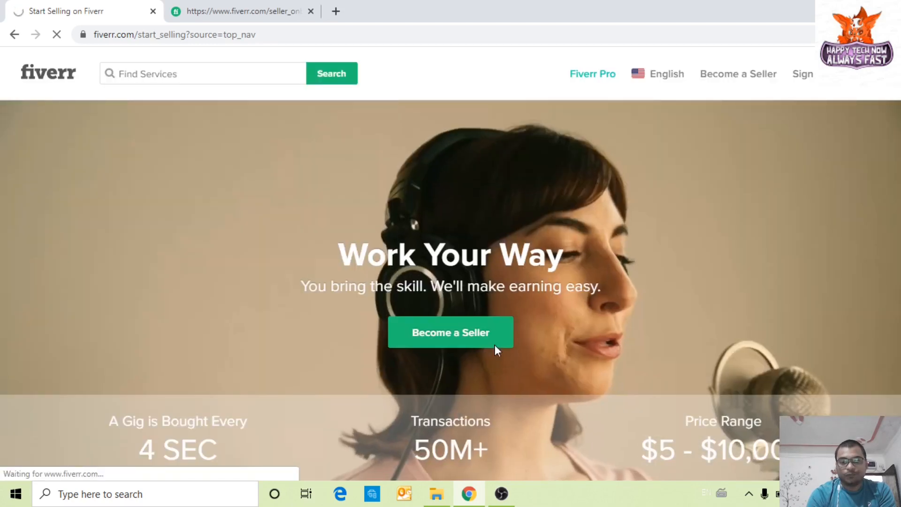
Step: Sign in through the Login To Fiverr dialog, then choose Become a Seller in the hero banner
left_click(494, 345)
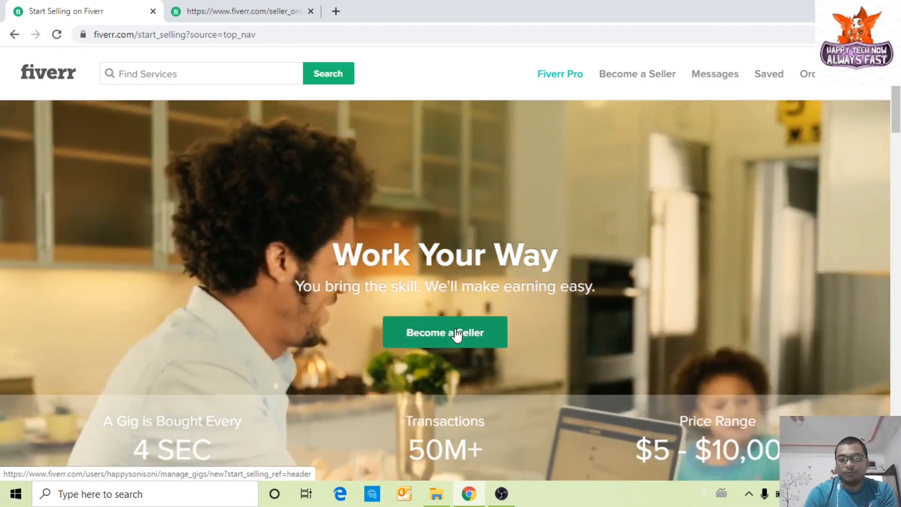
left_click(457, 334)
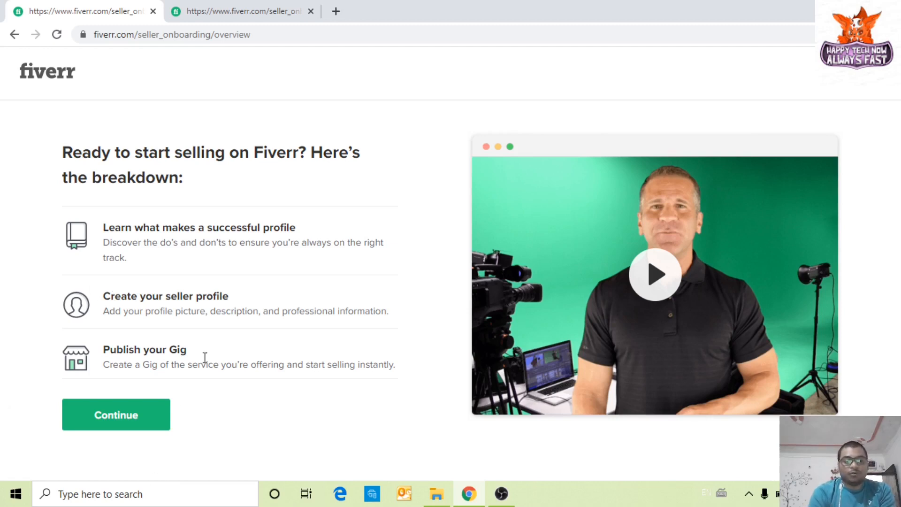
Step: Continue from the seller onboarding overview toward the successful-profile tips page
left_click(106, 419)
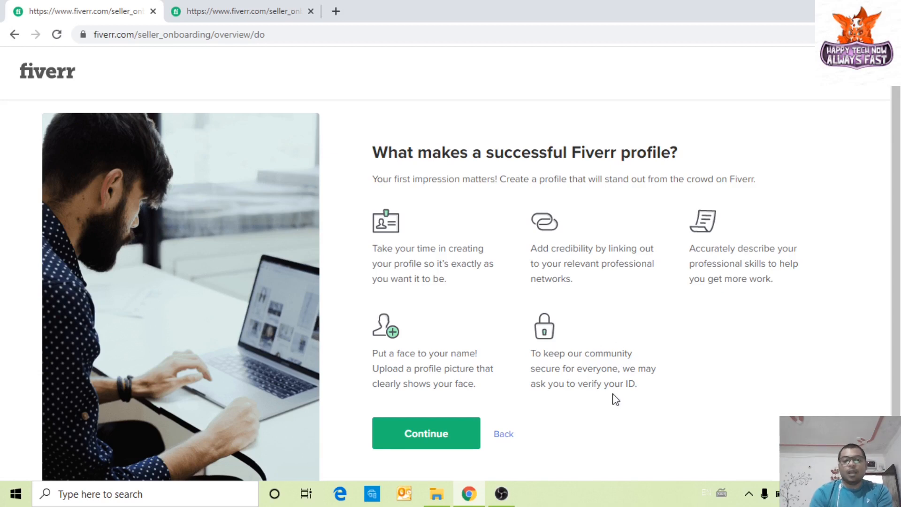
Step: Continue past the profile do's on the tips page to the things-to-avoid page
scroll(591, 404, "down", 1)
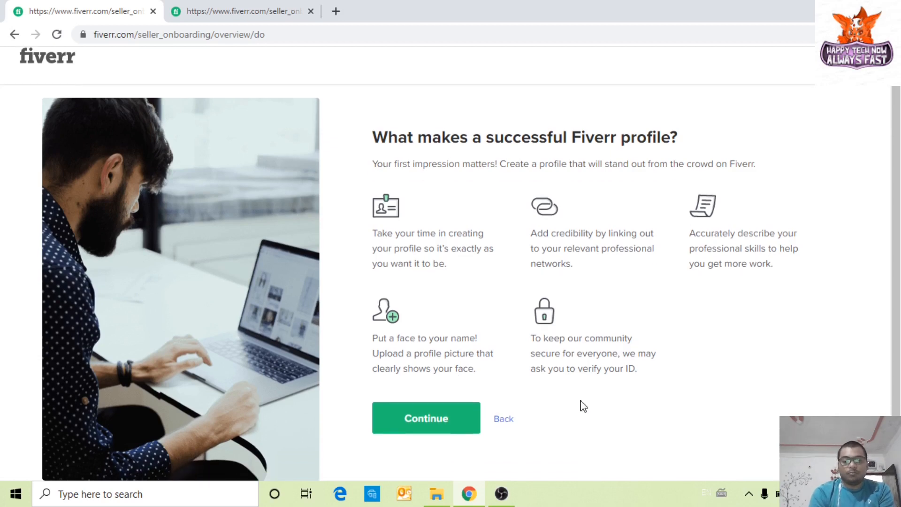
left_click(446, 422)
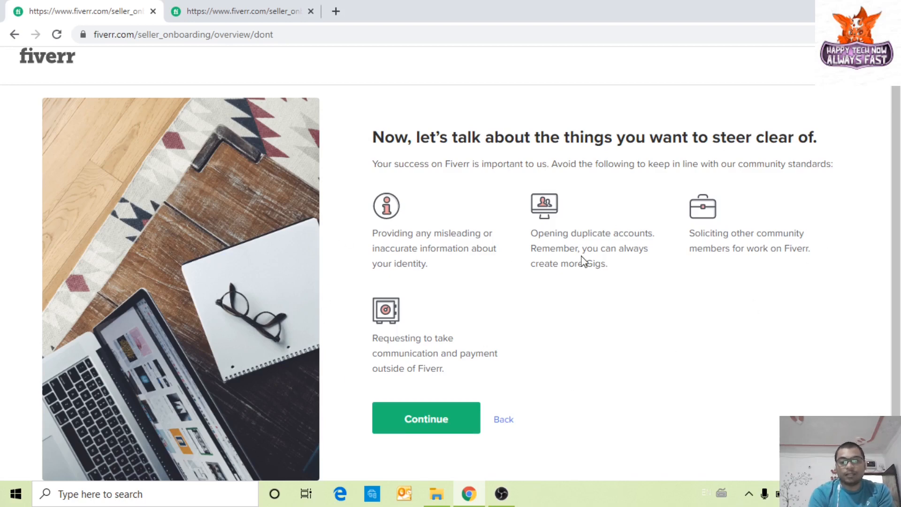
Step: On the Personal Info form, enter the first name and autofill the last name from saved details
left_click(423, 418)
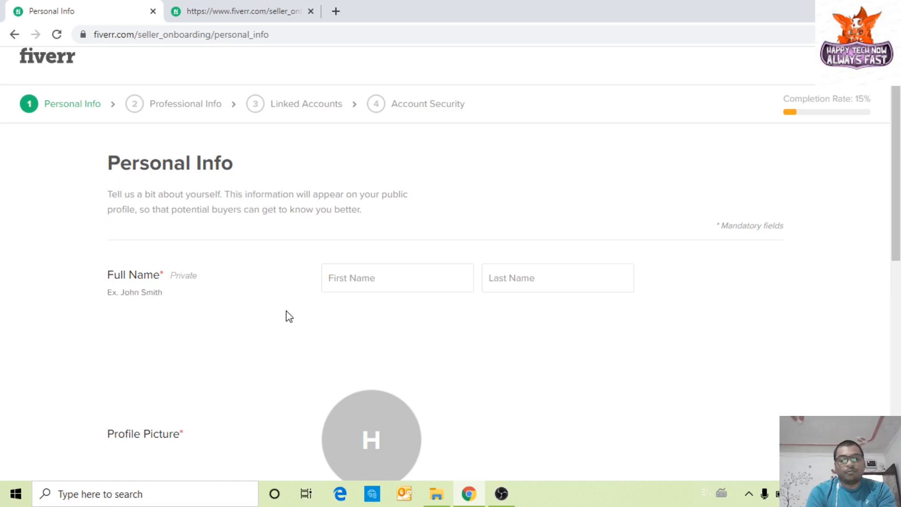
left_click(338, 280)
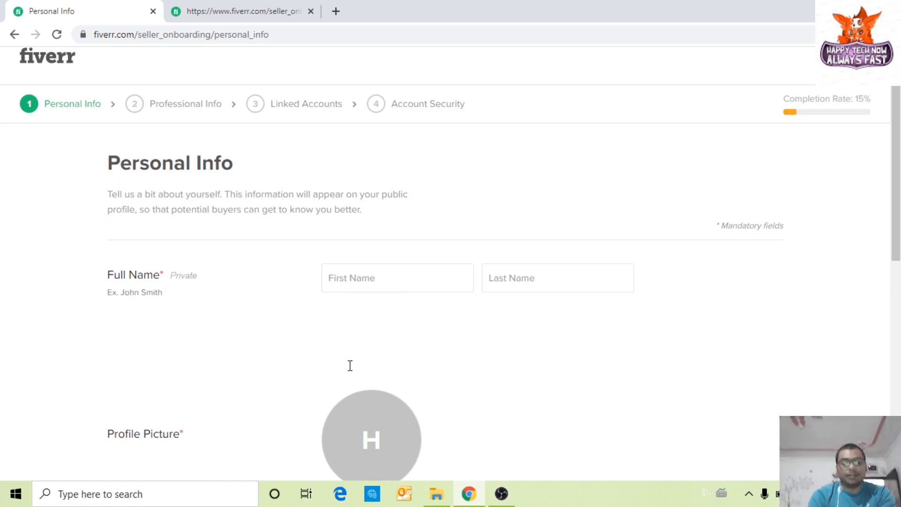
type("Ajit")
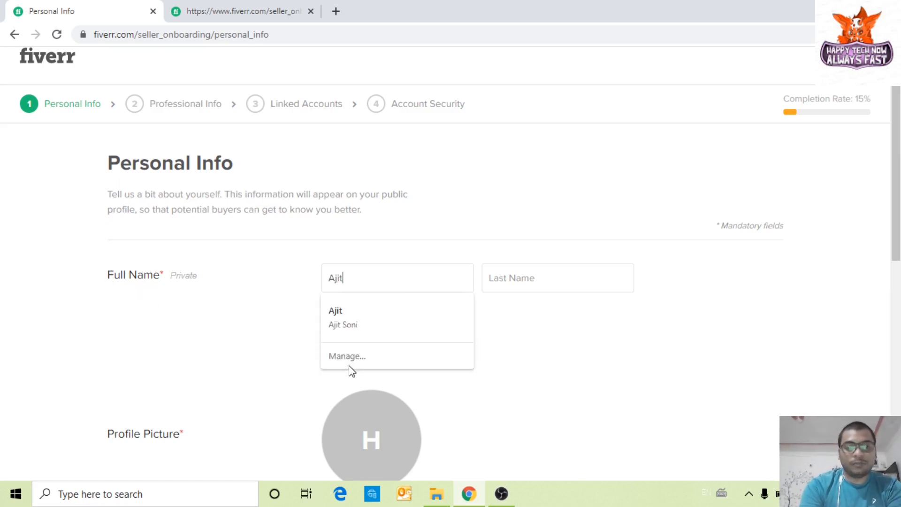
left_click(374, 312)
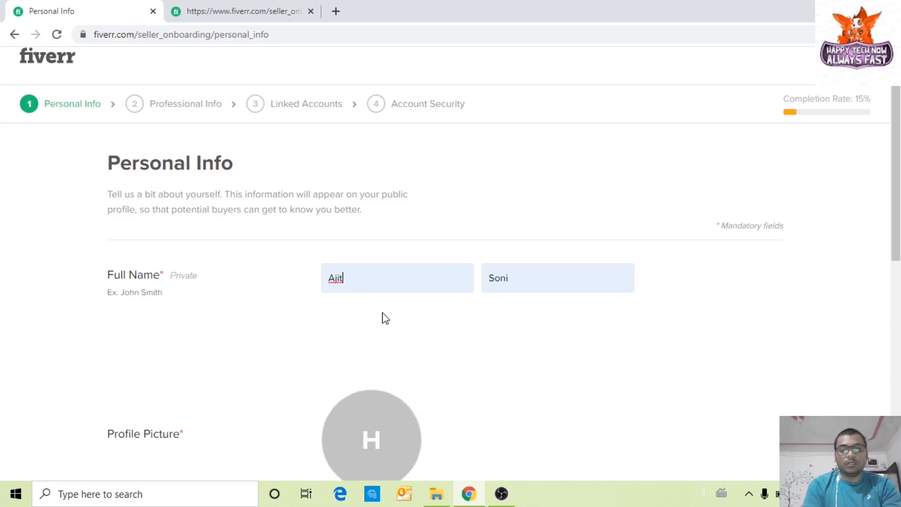
scroll(523, 326, "down", 3)
scroll(524, 327, "down", 3)
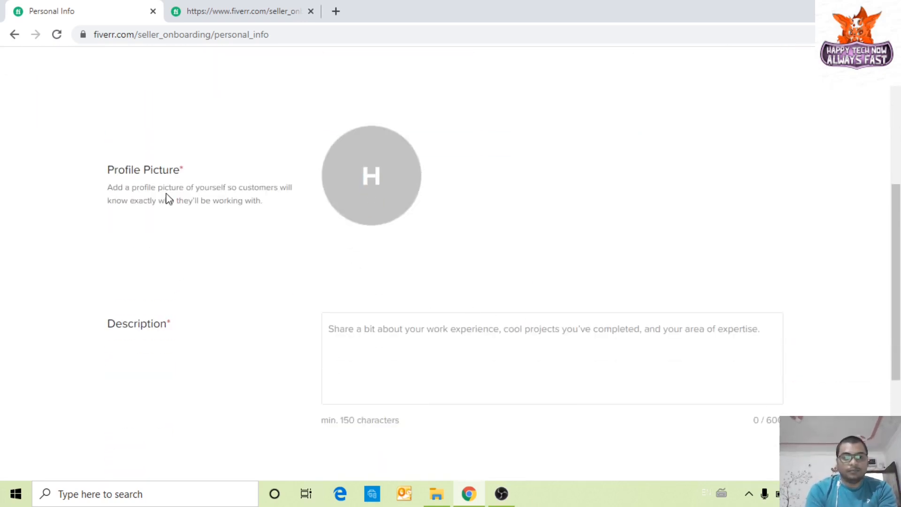
left_click(393, 179)
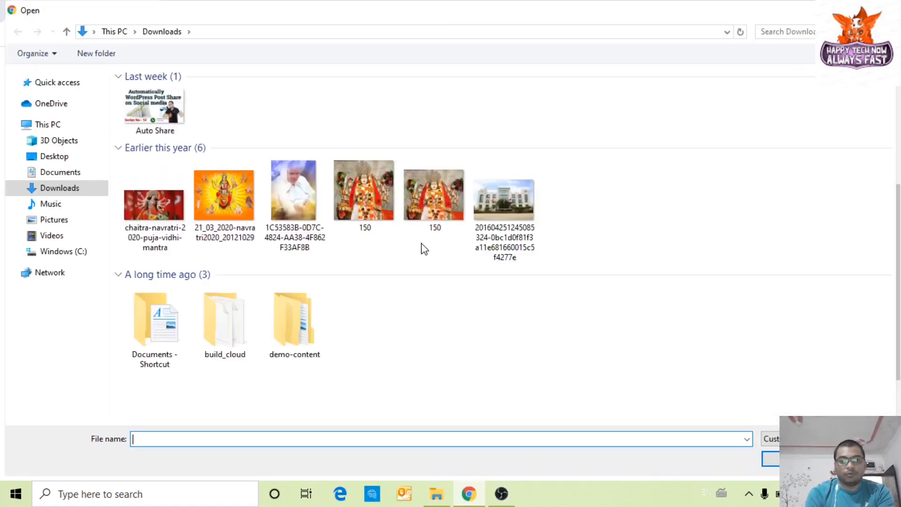
scroll(338, 258, "down", 3)
scroll(347, 266, "down", 7)
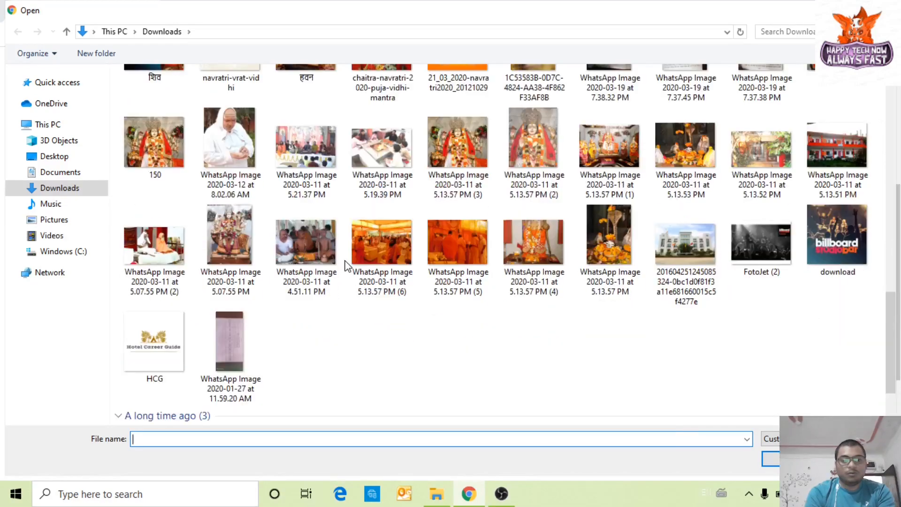
scroll(346, 263, "up", 10)
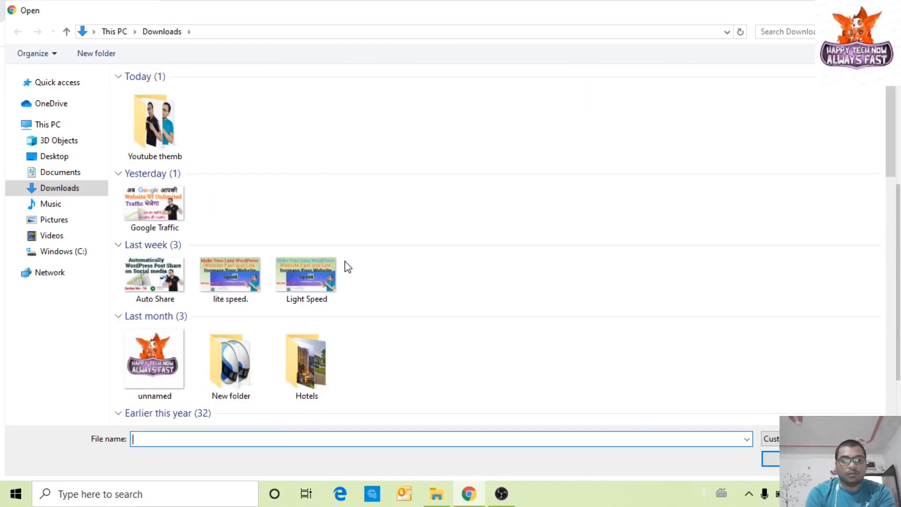
double_click(167, 128)
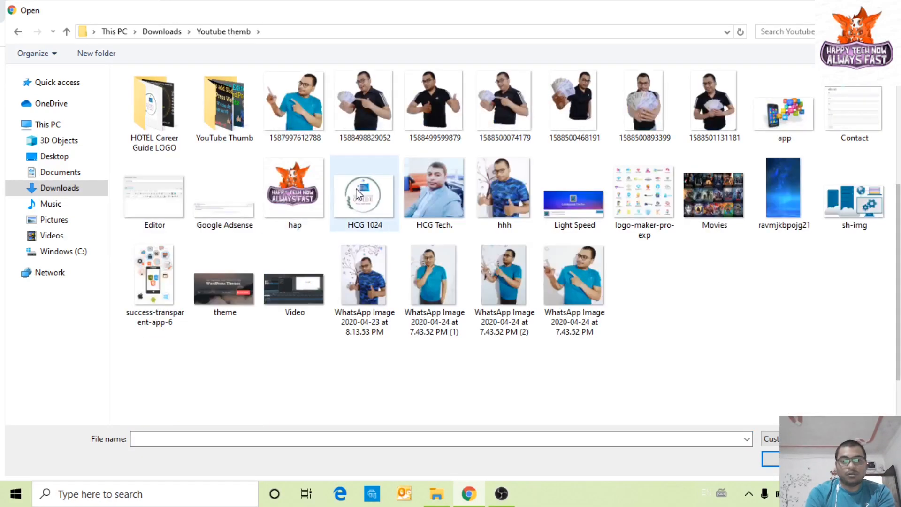
double_click(438, 117)
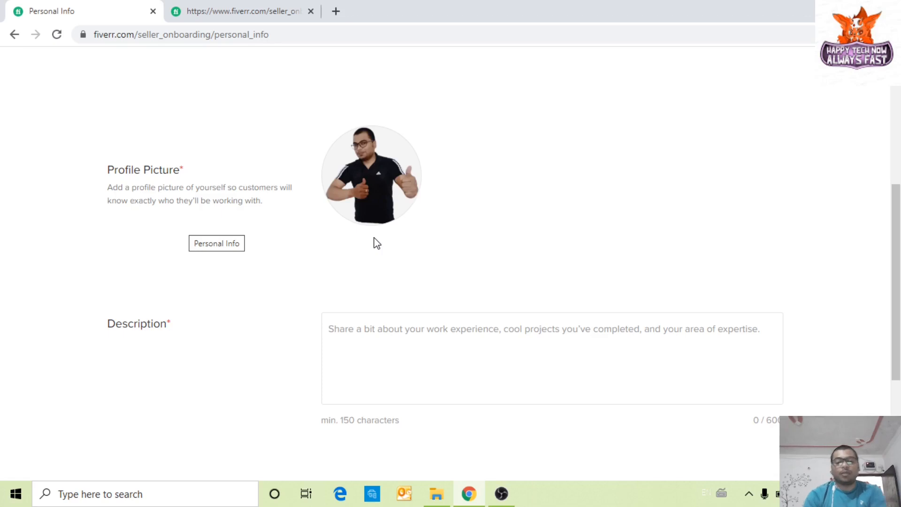
Step: Write 'I am best sell in India..' in the Description, correcting 'india' via spell-check
scroll(364, 263, "down", 3)
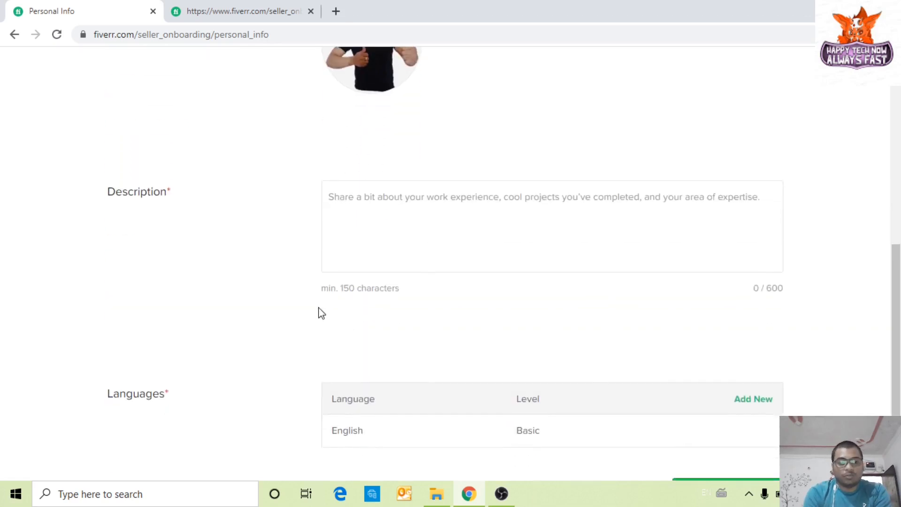
left_click(364, 221)
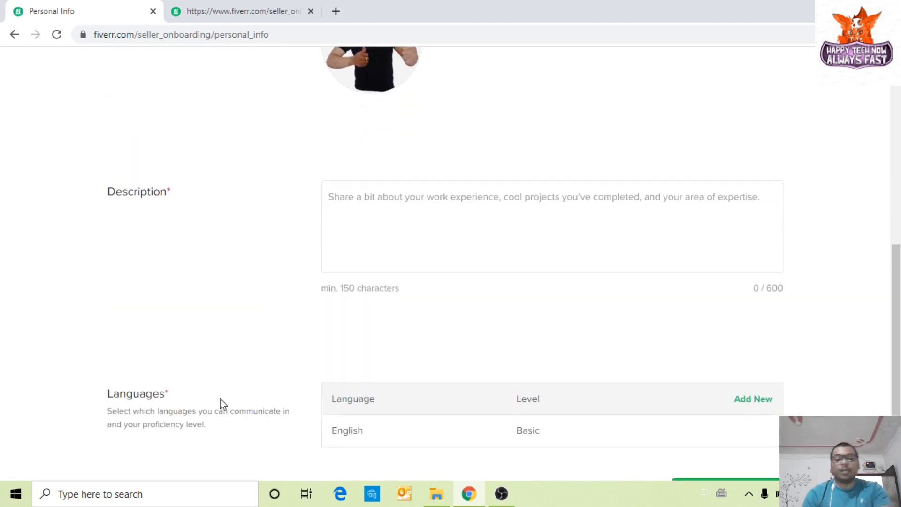
type("I am")
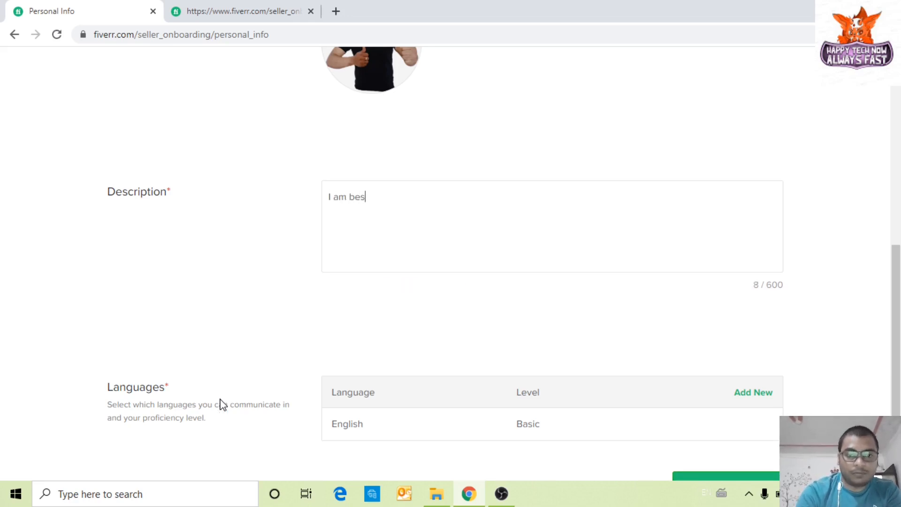
type(" best sell i")
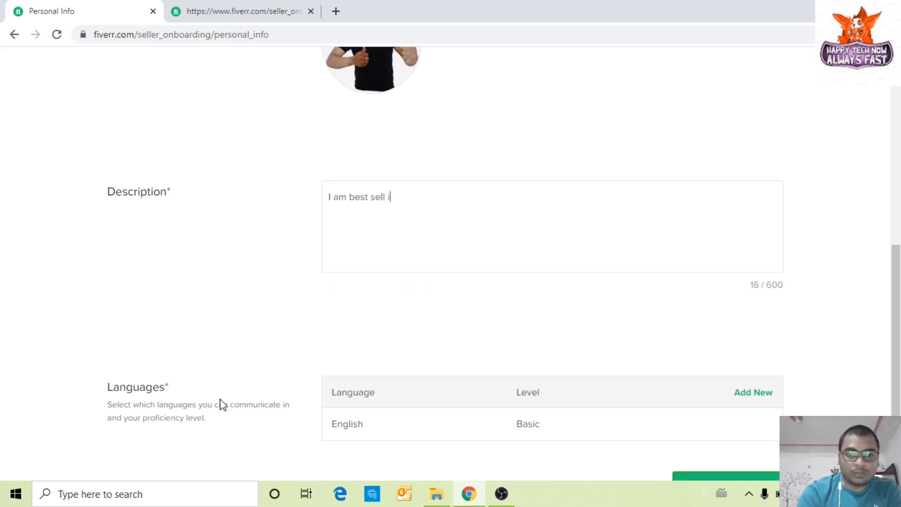
type("n indi")
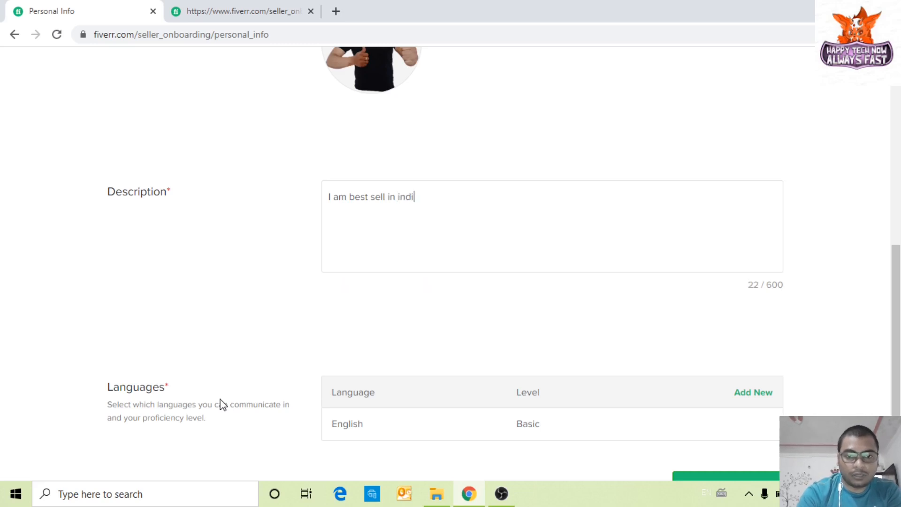
type("ea")
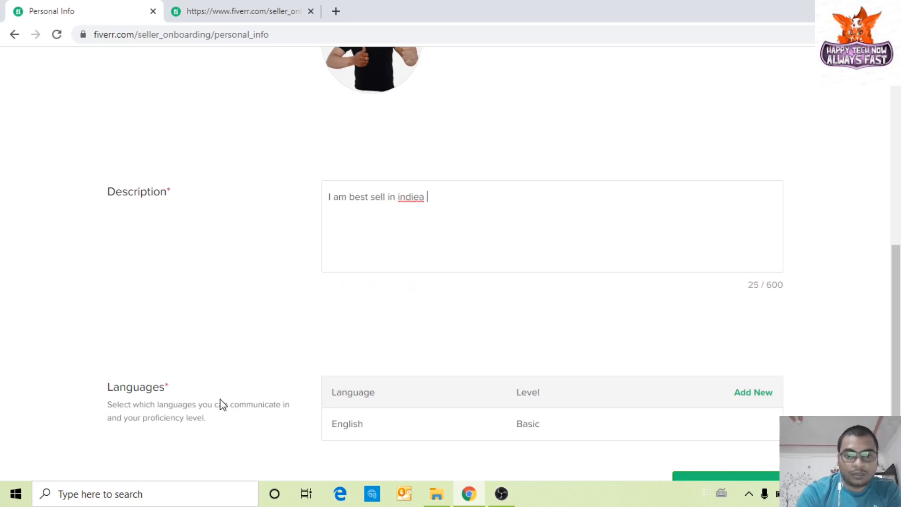
key("BackSpace")
key("BackSpace")
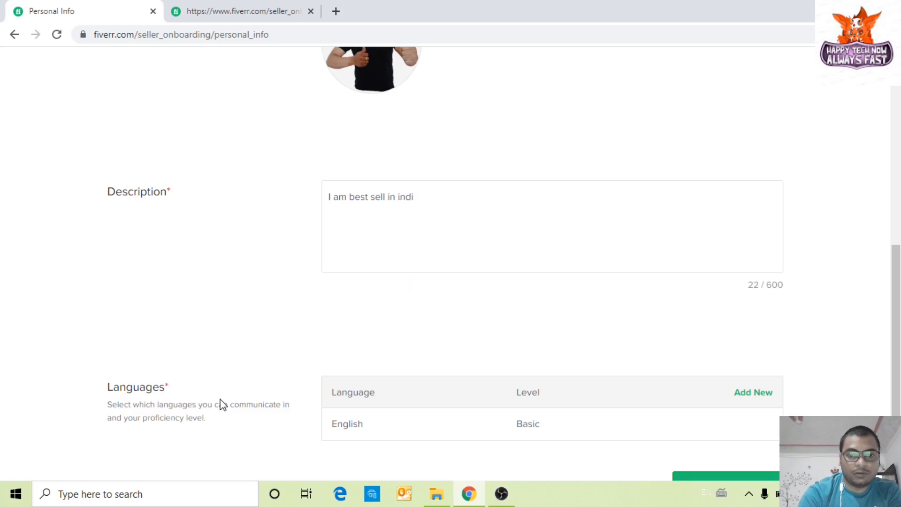
type("ia")
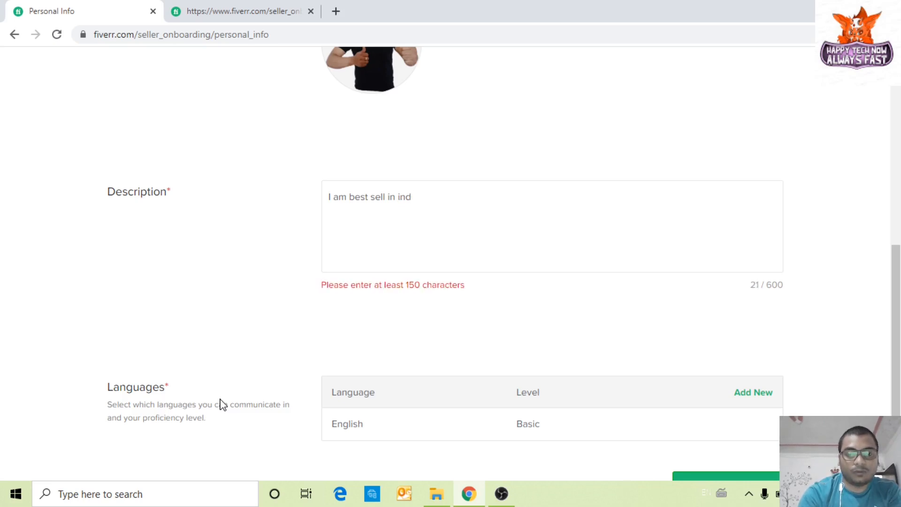
type("ia")
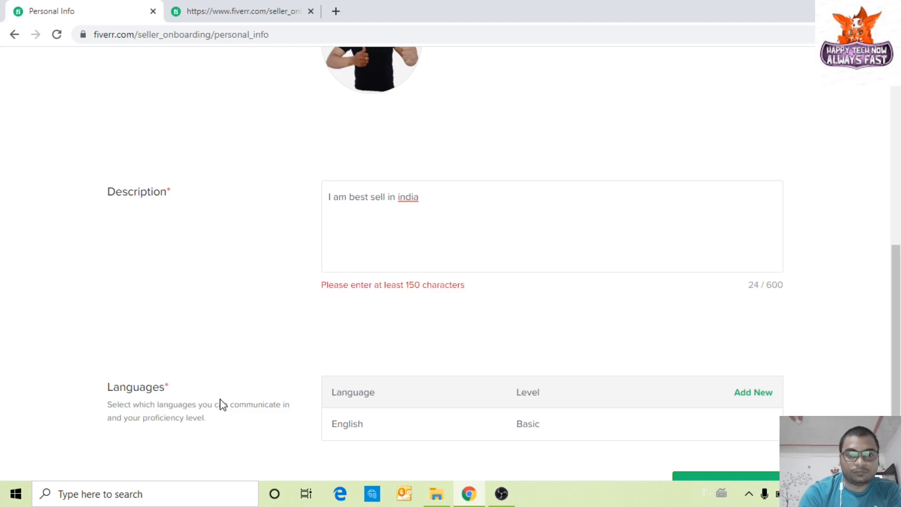
right_click(408, 198)
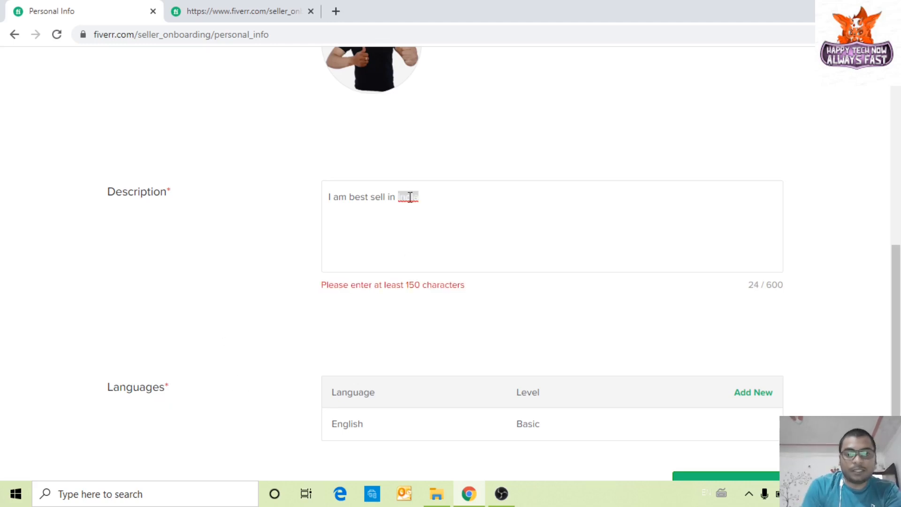
left_click(432, 207)
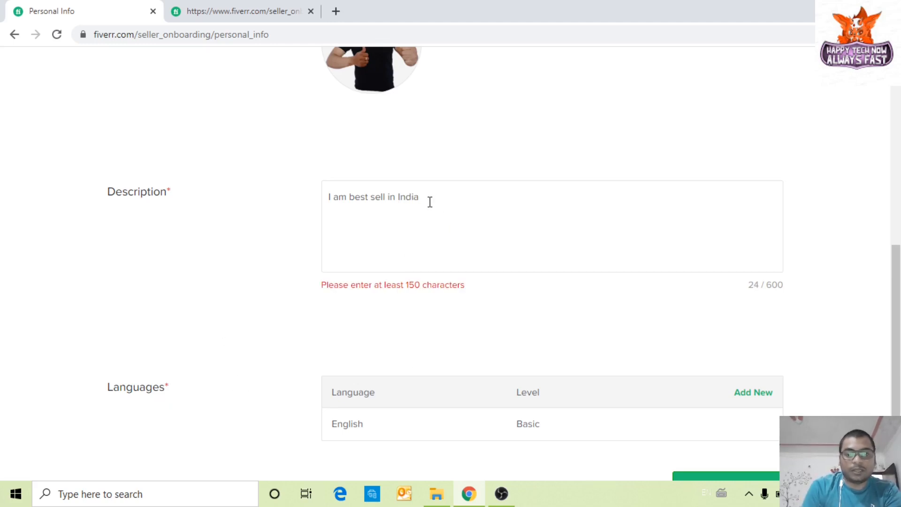
type("..")
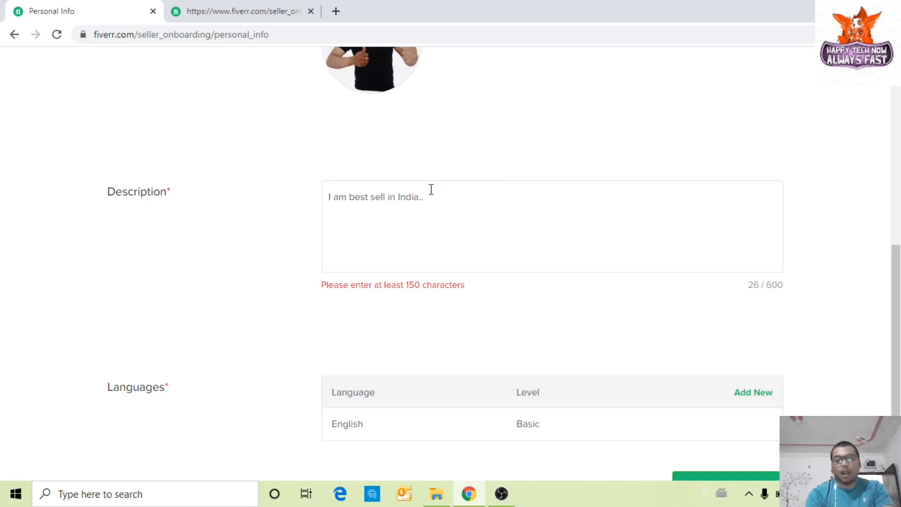
scroll(579, 258, "down", 1)
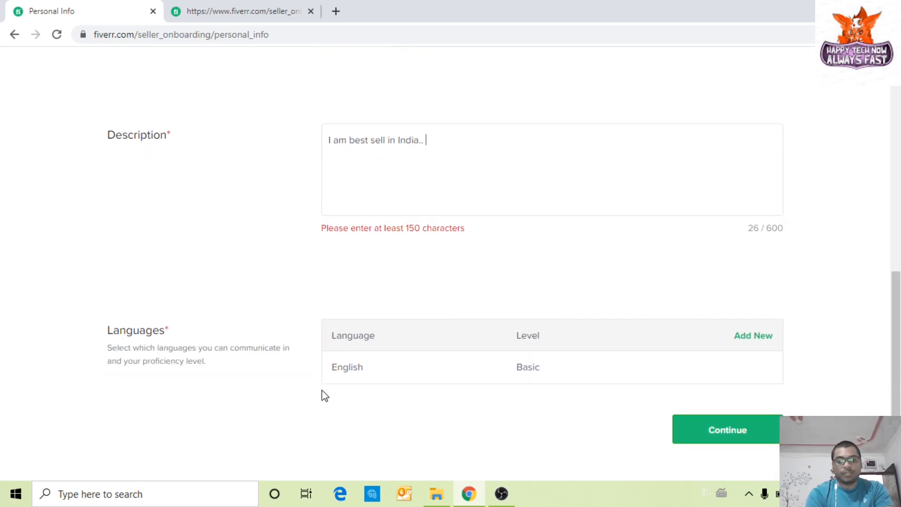
Step: Add Hindi as a new profile language beneath English
left_click(760, 342)
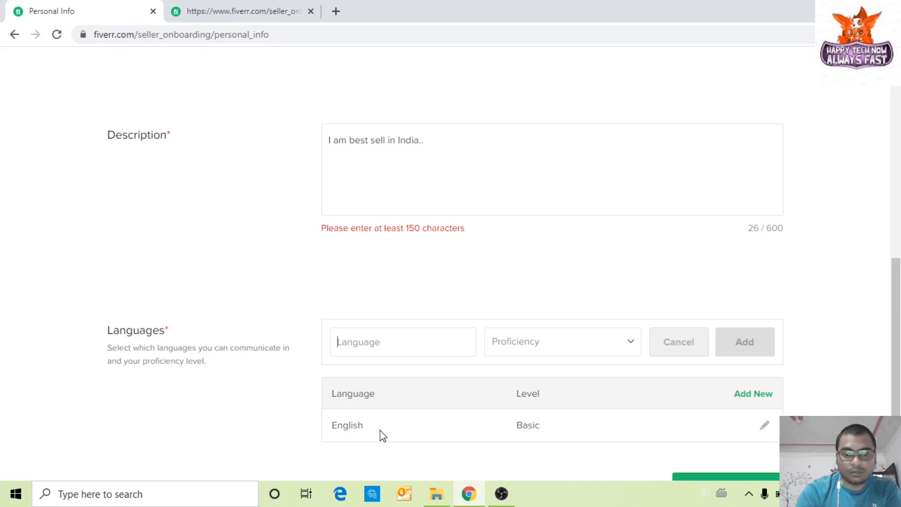
type("Hi")
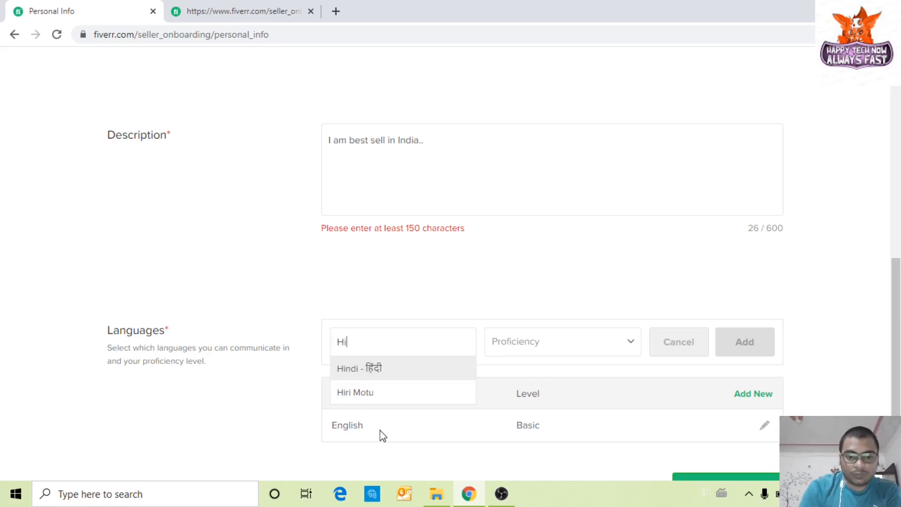
left_click(403, 372)
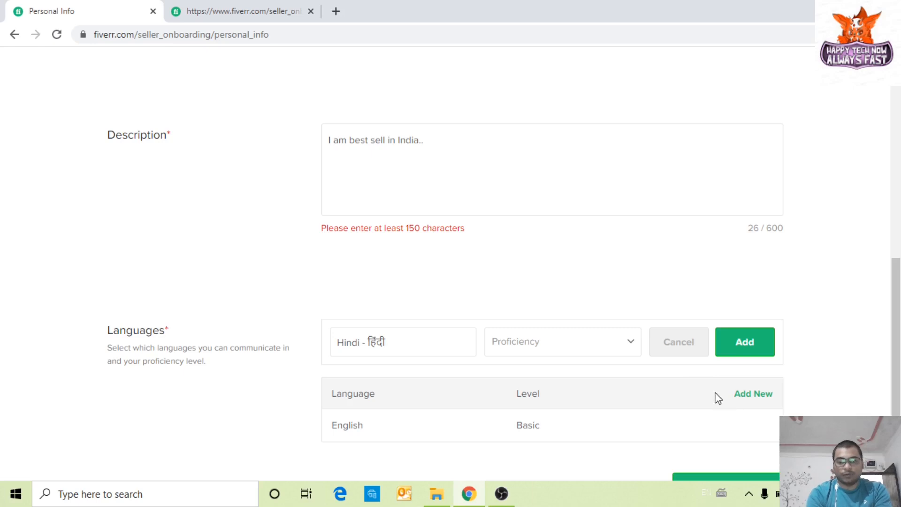
left_click(749, 351)
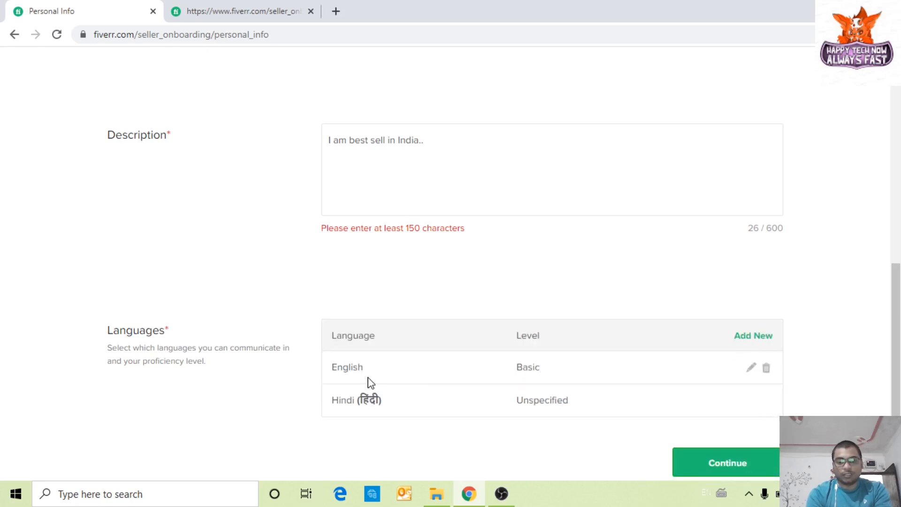
scroll(716, 409, "down", 1)
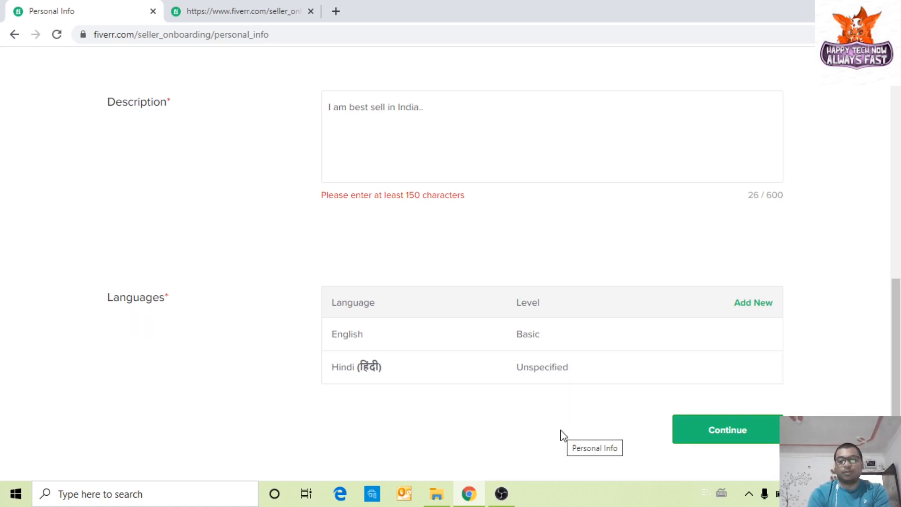
Step: Pad the description to 235 characters by pasting the sentence again, then continue to Professional Info
left_click(736, 436)
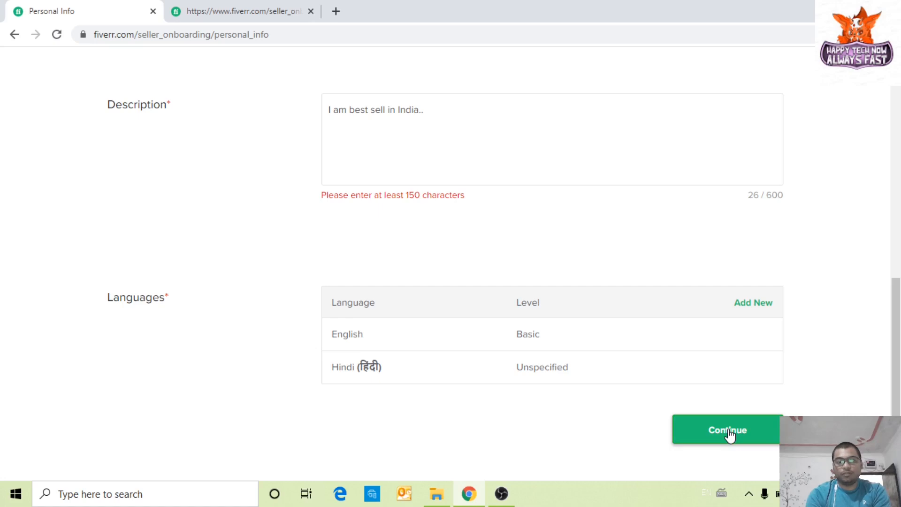
scroll(843, 391, "up", 2)
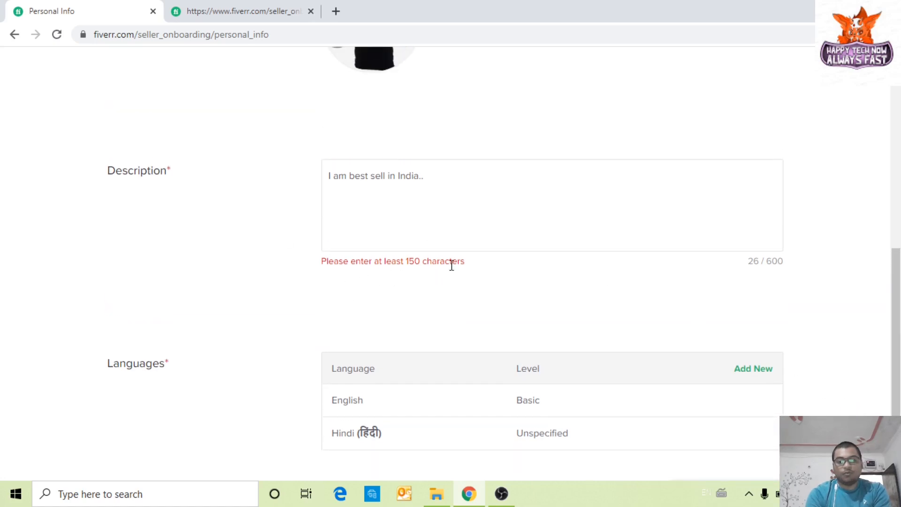
key("ctrl+a")
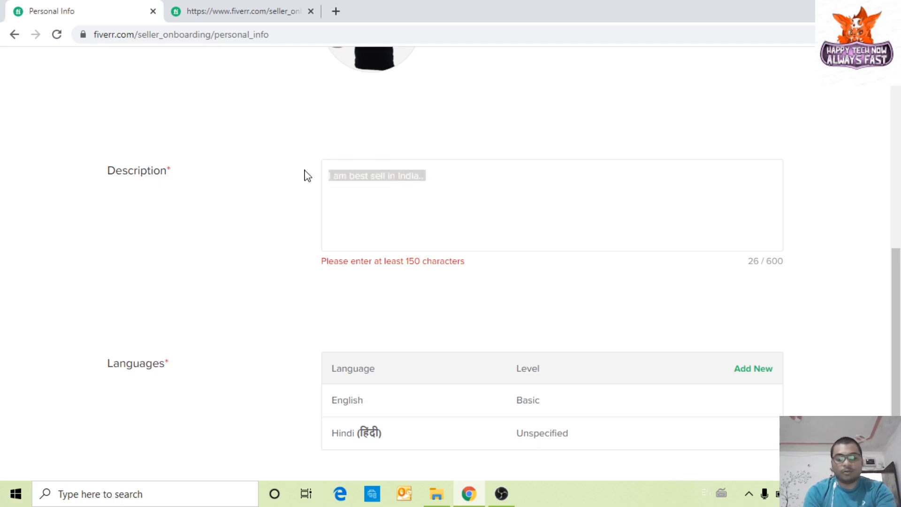
key("ctrl+c")
left_click(451, 176)
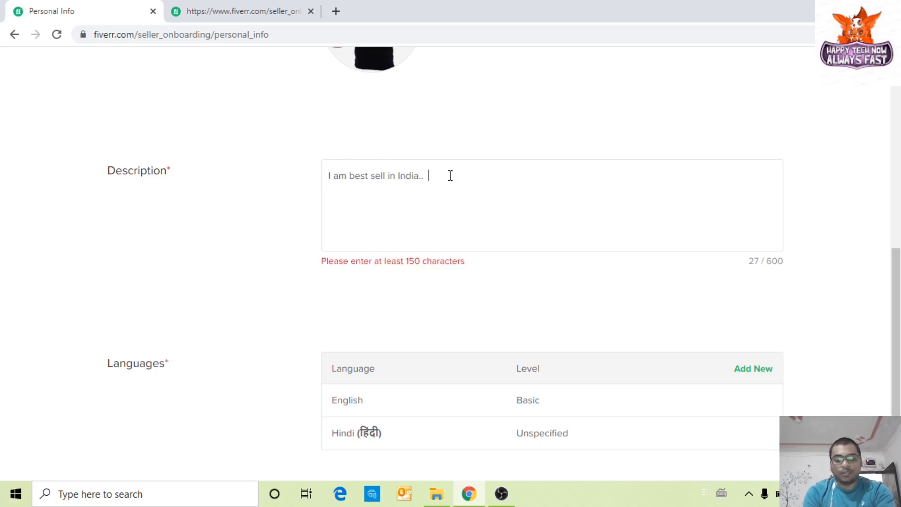
key("ctrl+v")
key("ctrl+v")
key("ctrl+v")
key("ctrl+v")
key("ctrl+v")
key("ctrl+v")
key("ctrl+v")
key("ctrl+v")
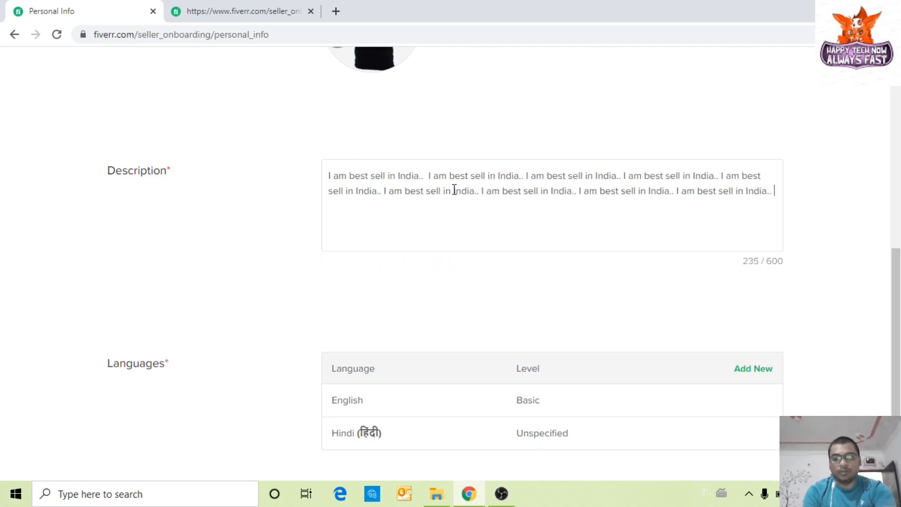
scroll(613, 342, "down", 1)
left_click(760, 429)
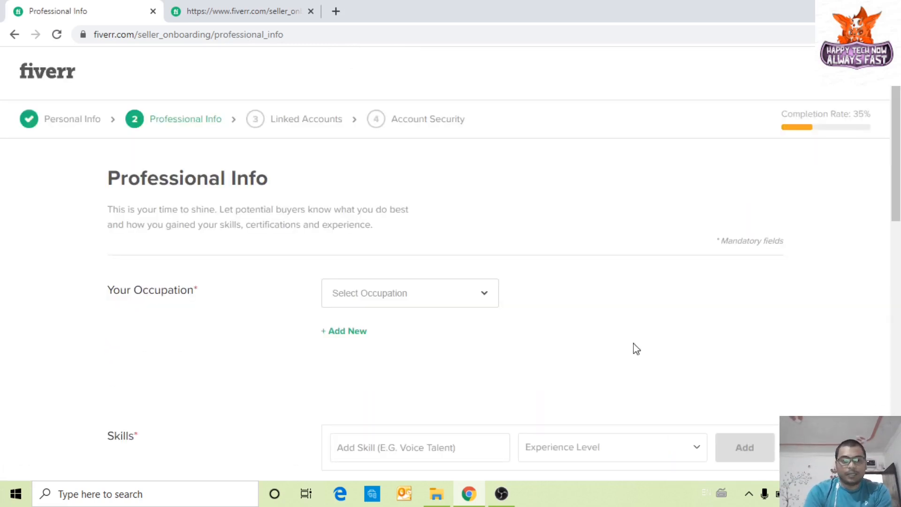
Step: Choose Other from the occupation dropdown, with Presentations as the skill area
scroll(125, 291, "down", 1)
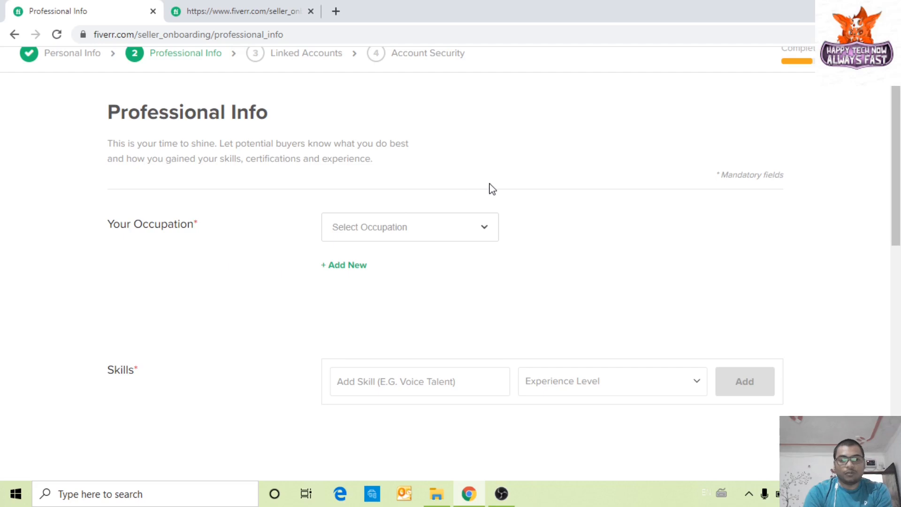
left_click(474, 226)
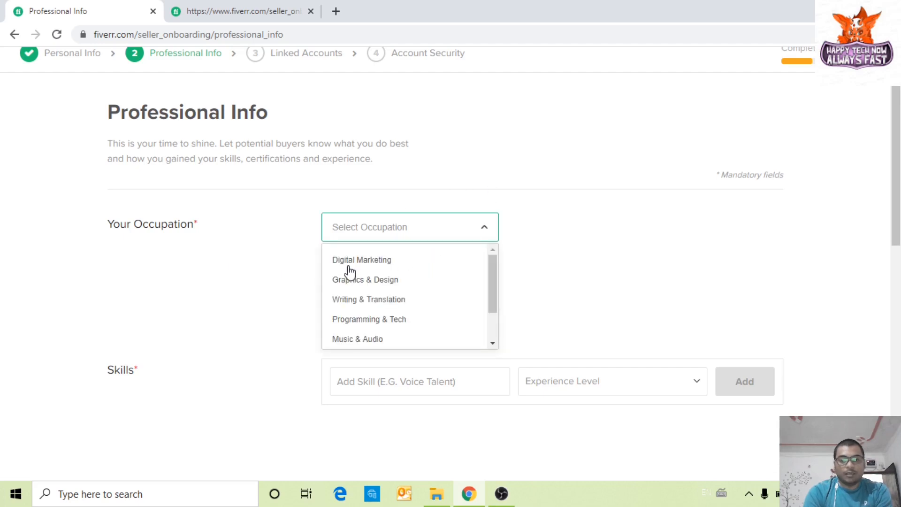
scroll(390, 292, "down", 1)
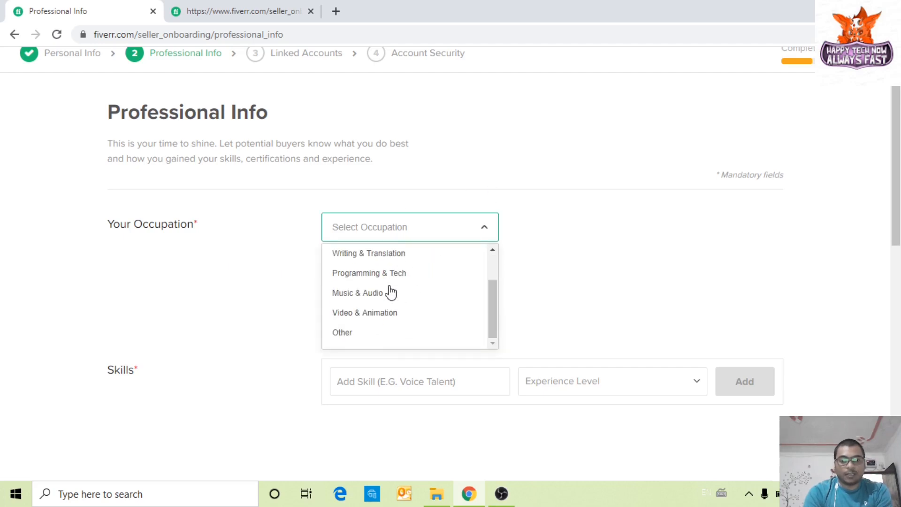
scroll(390, 292, "up", 1)
scroll(416, 320, "down", 1)
scroll(432, 328, "down", 3)
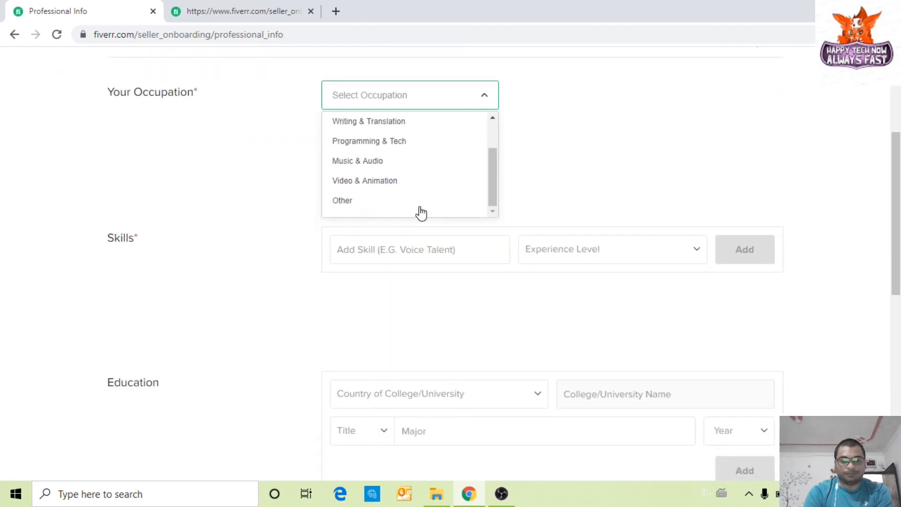
scroll(420, 213, "up", 1)
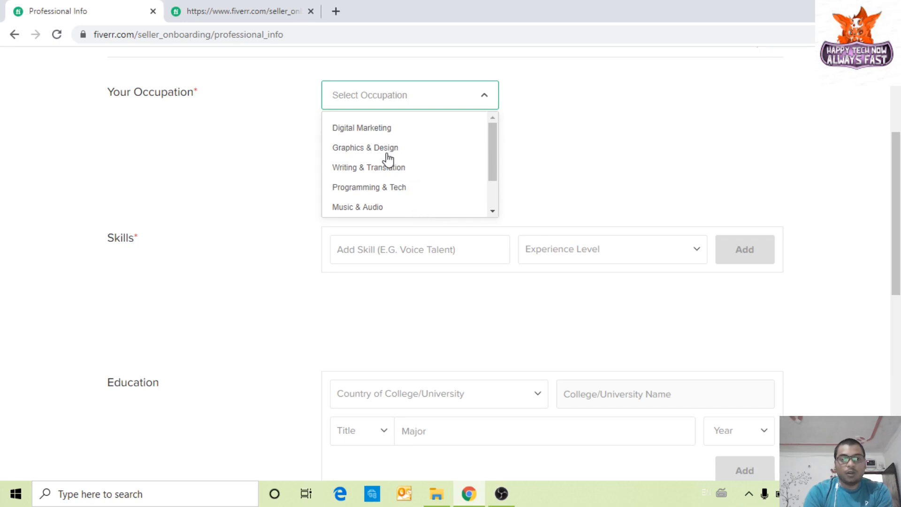
scroll(397, 168, "down", 1)
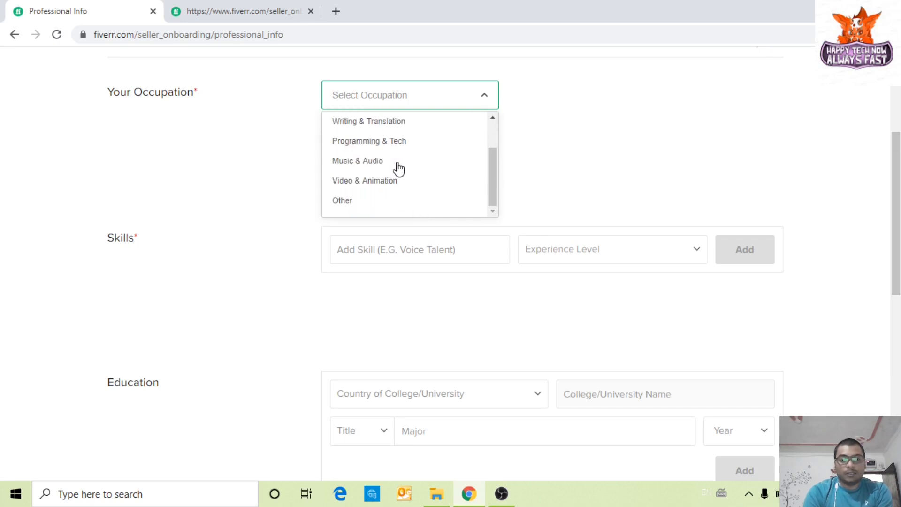
left_click(353, 203)
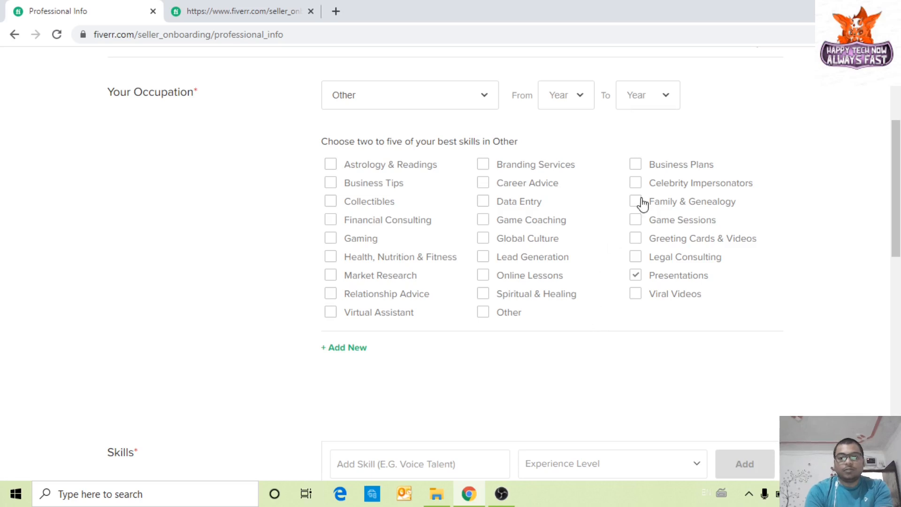
scroll(476, 366, "down", 4)
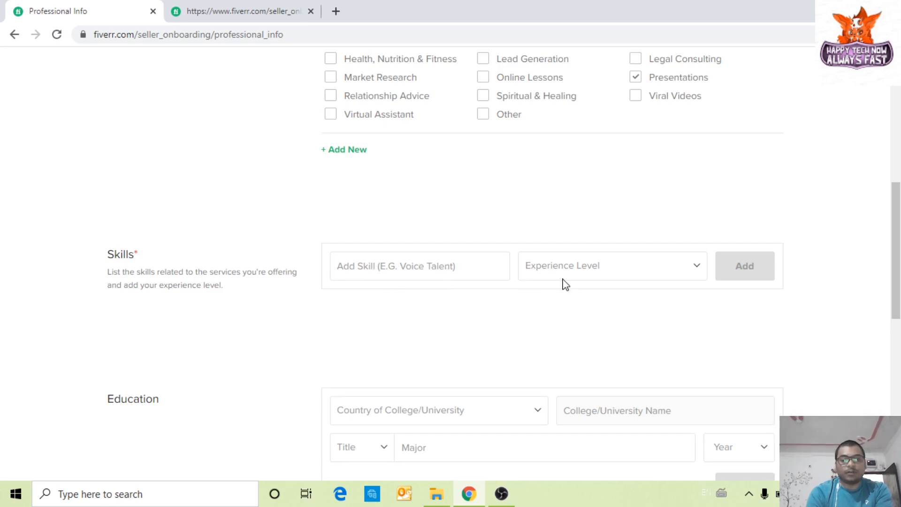
Step: Set the skill experience level to Expert
left_click(614, 276)
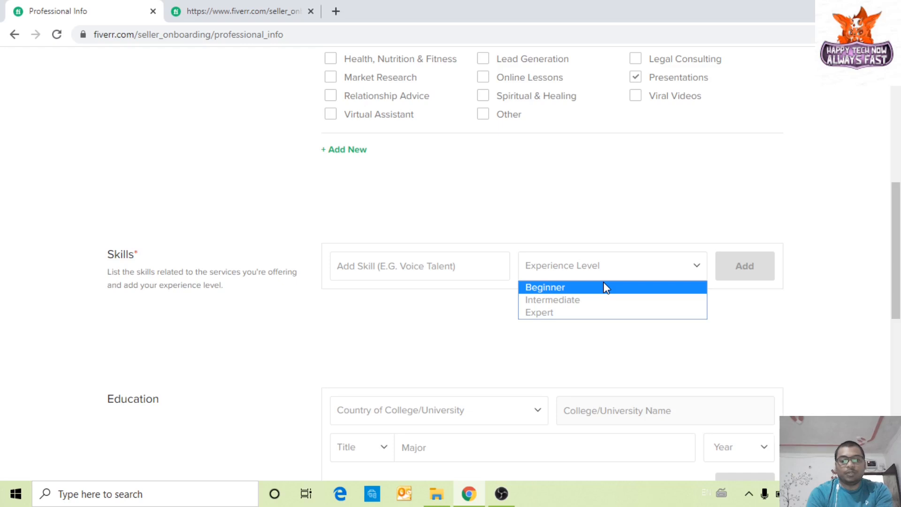
left_click(591, 300)
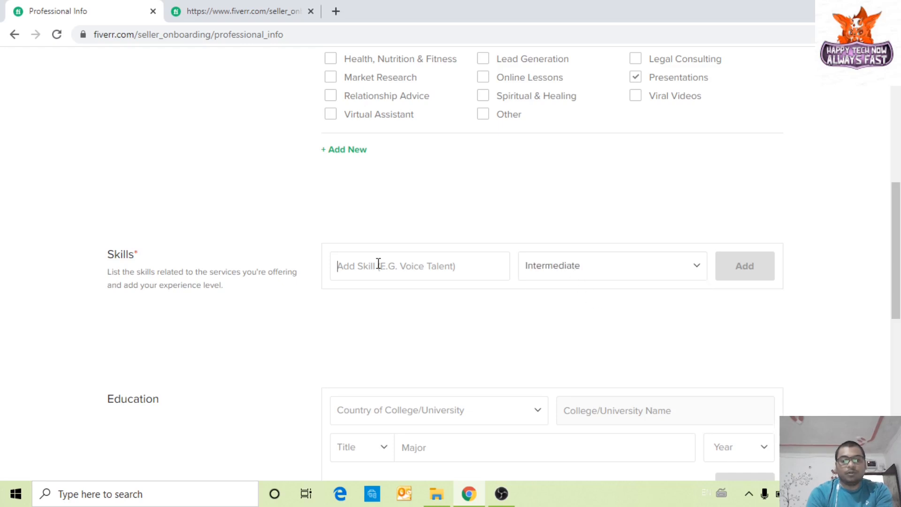
left_click(613, 267)
left_click(594, 312)
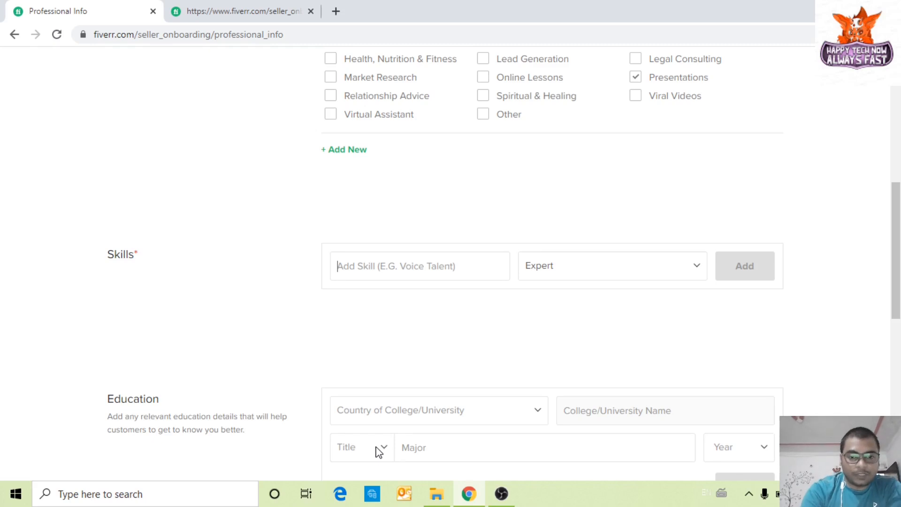
Step: Enter the skill 'I Am Good Presentations Maker' and add it at Expert level
type("I Am")
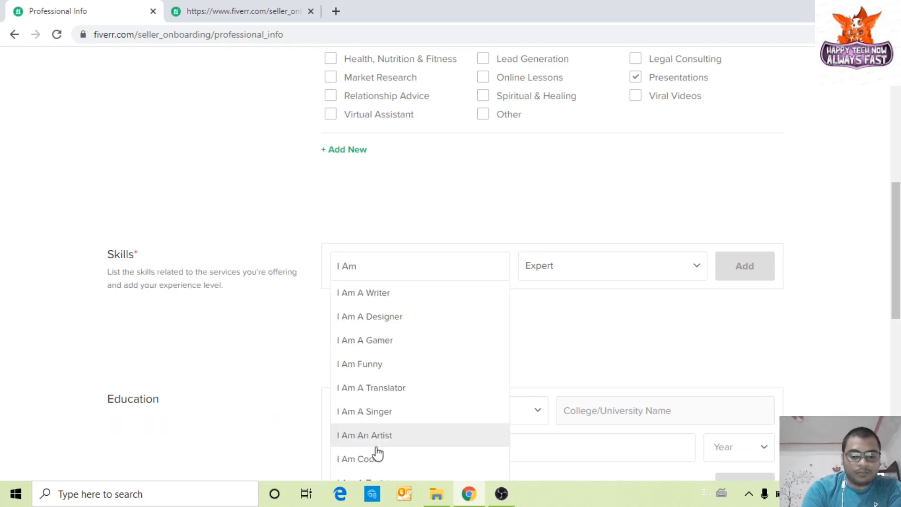
type(" Go")
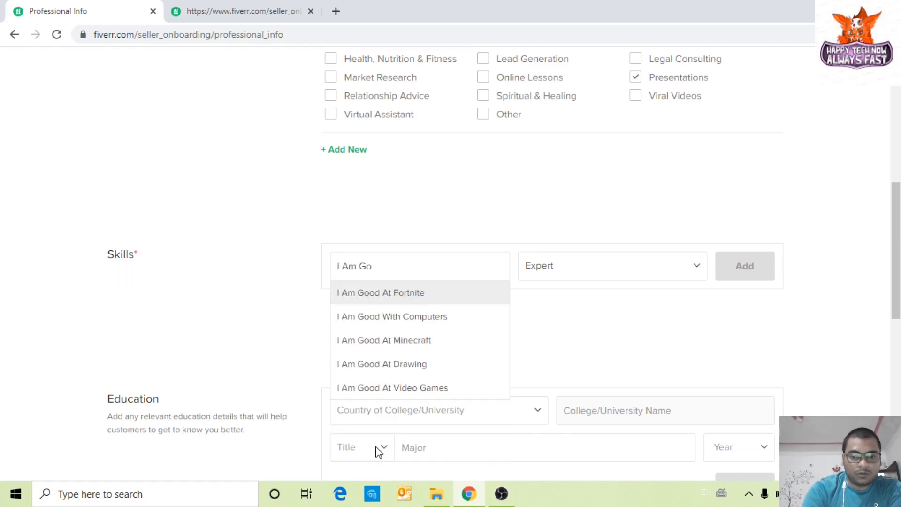
type(" Goo")
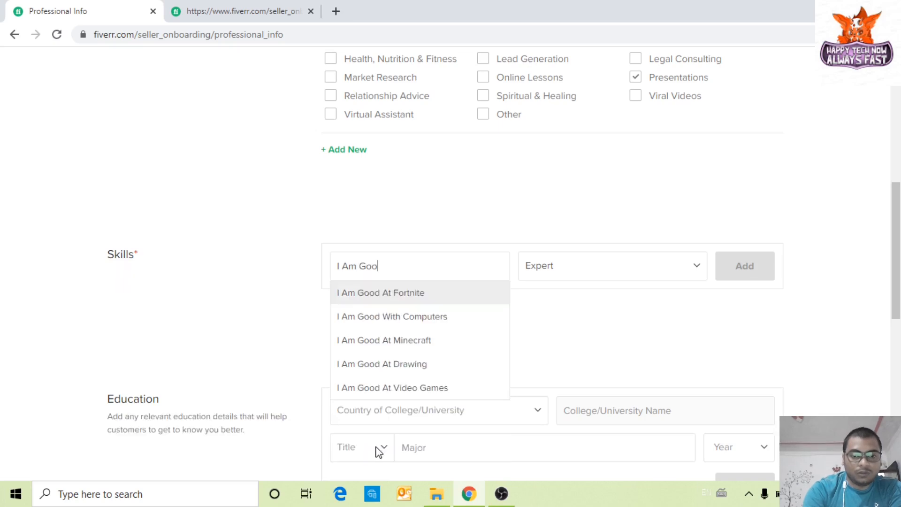
key("BackSpace")
key("BackSpace")
type("Good")
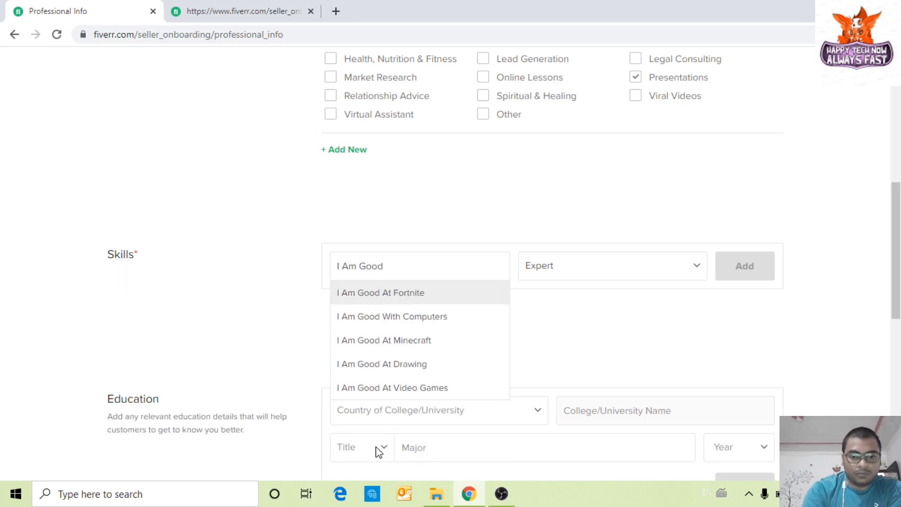
type(" Prese")
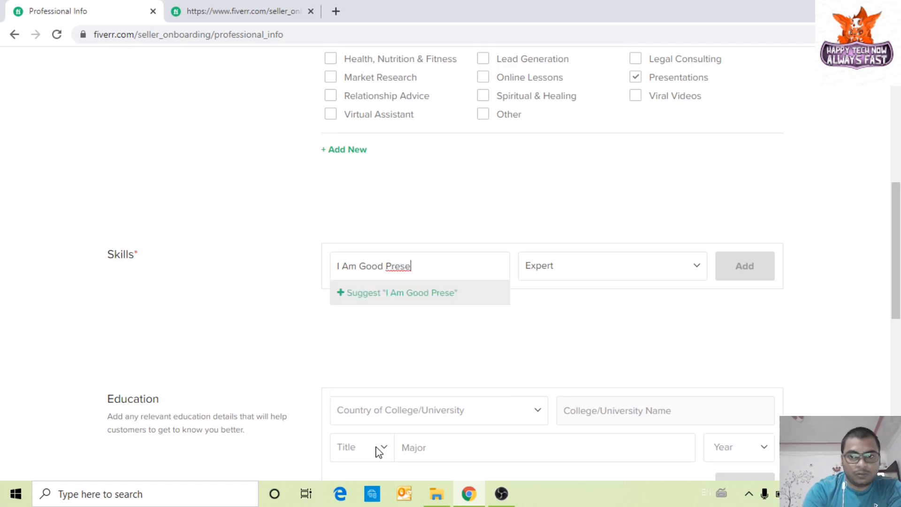
type("n")
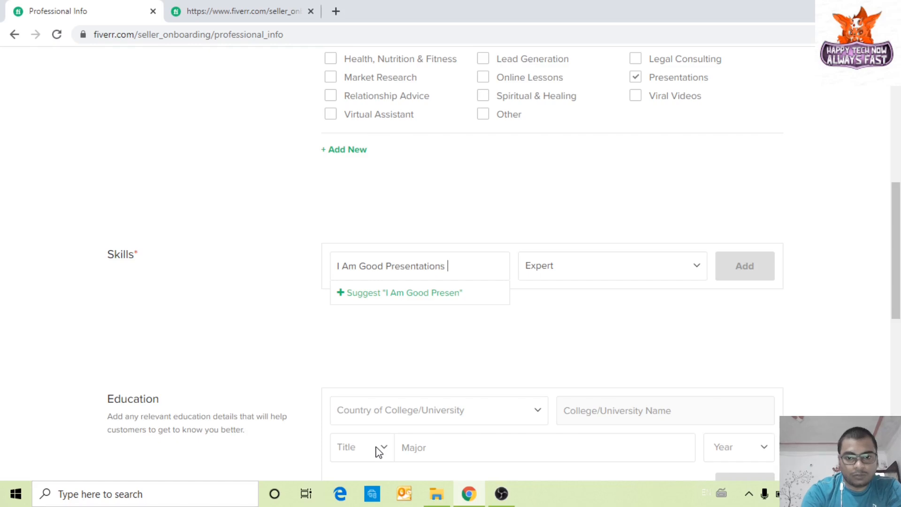
type("tations Maker")
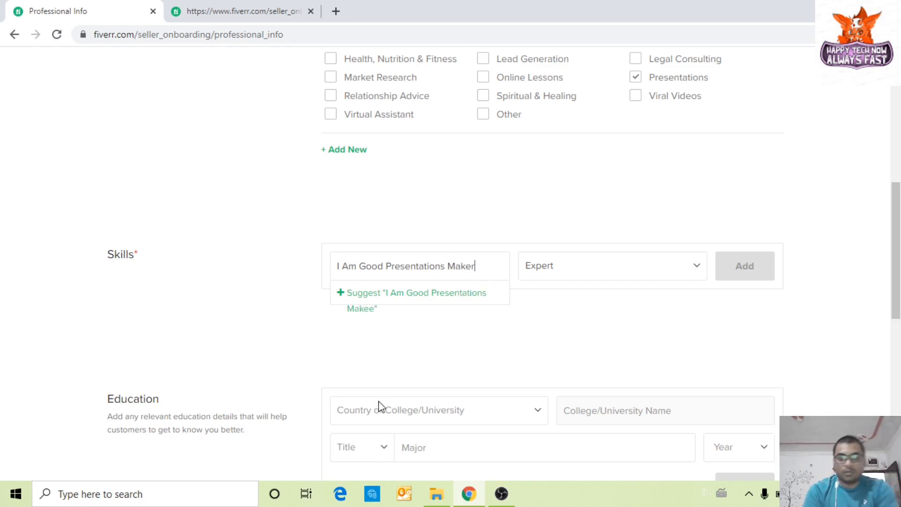
left_click(583, 275)
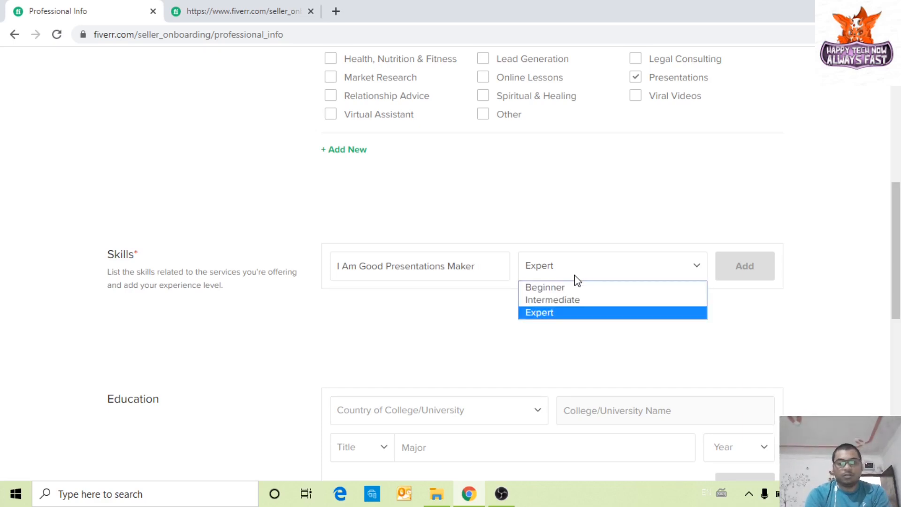
left_click(513, 336)
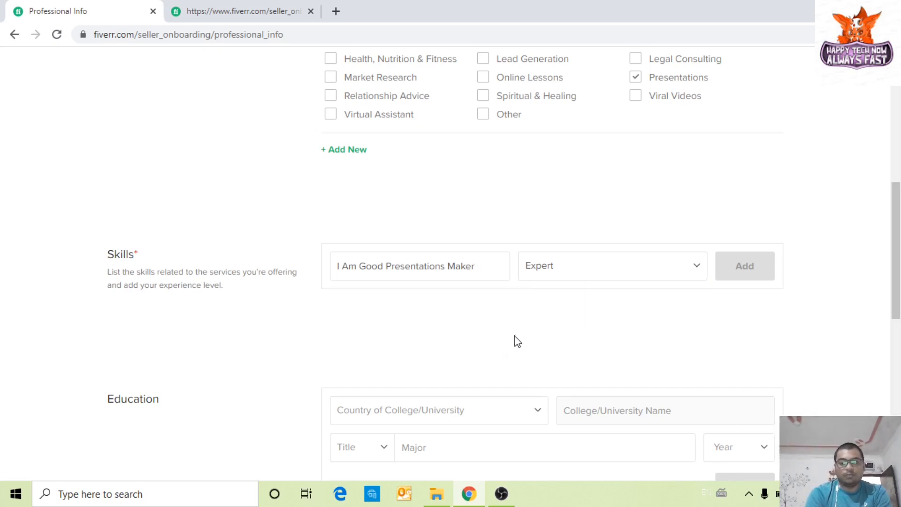
left_click(492, 265)
left_click(432, 295)
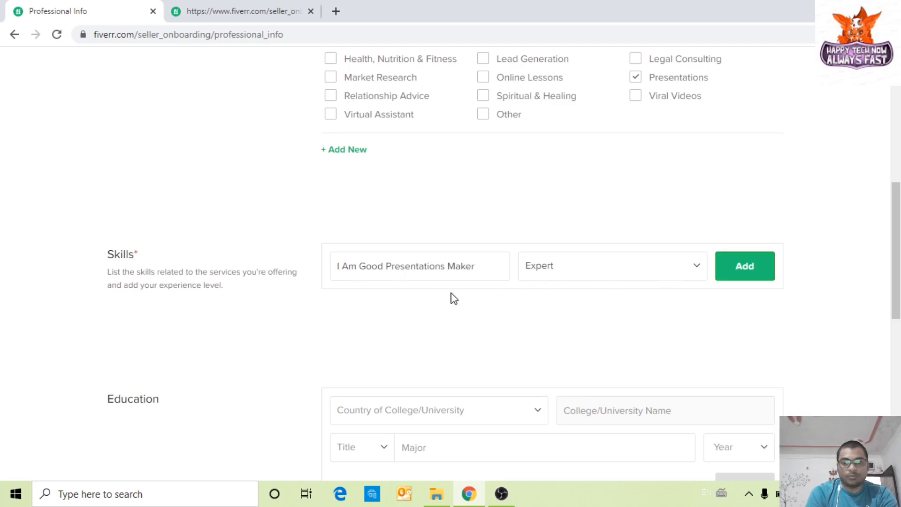
left_click(740, 274)
scroll(631, 342, "down", 4)
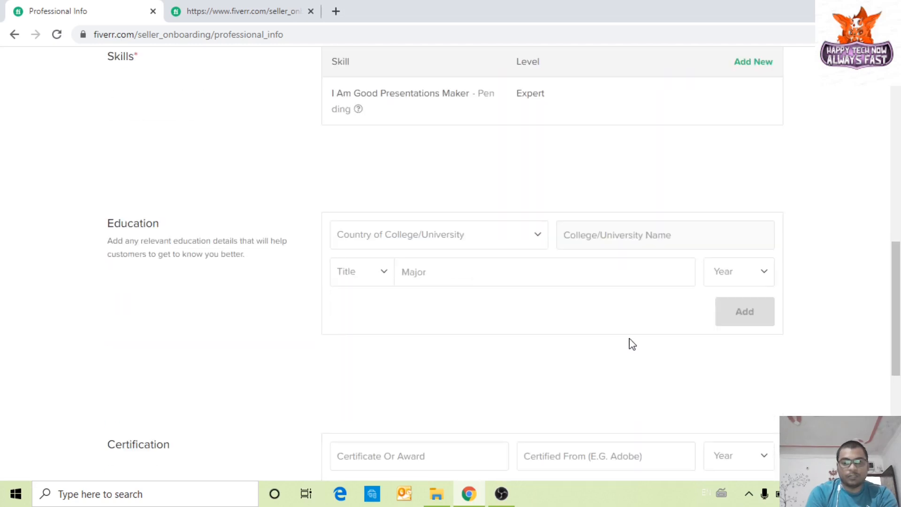
Step: Choose M.B.A. as the degree title and 2019 as the graduation year
left_click(382, 274)
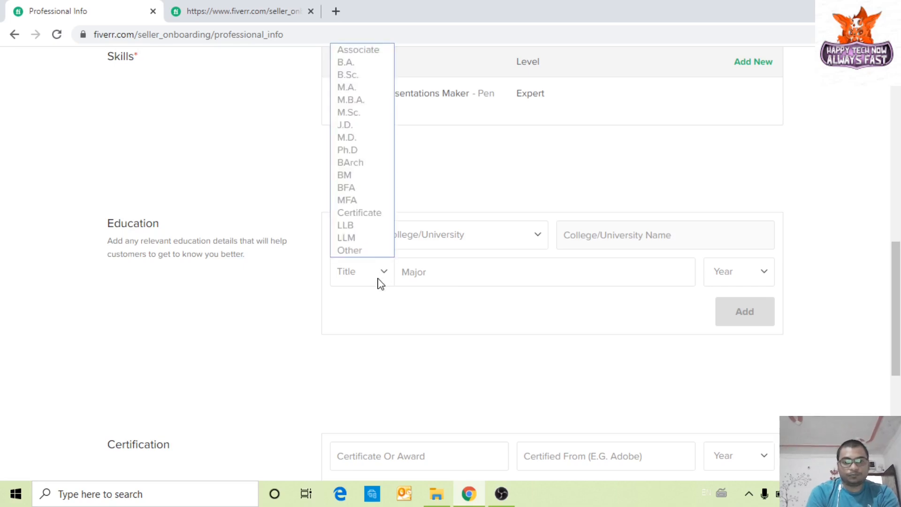
left_click(379, 100)
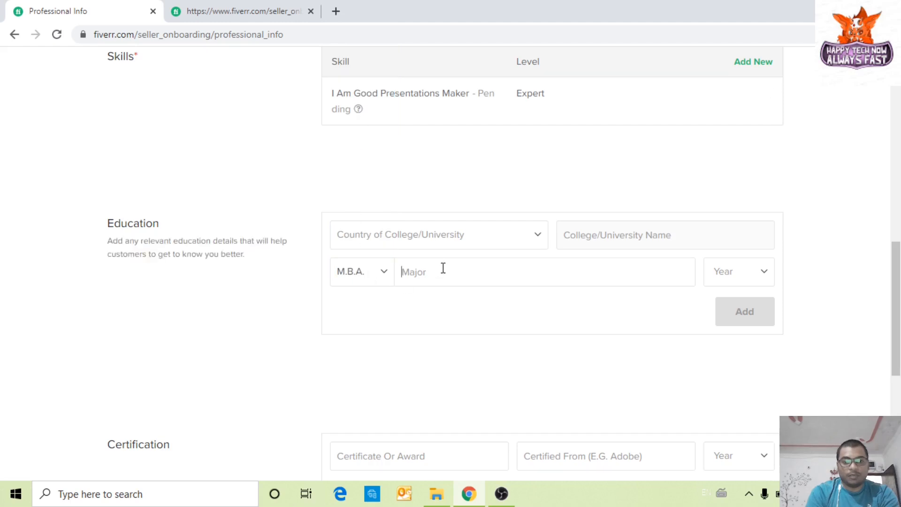
left_click(763, 272)
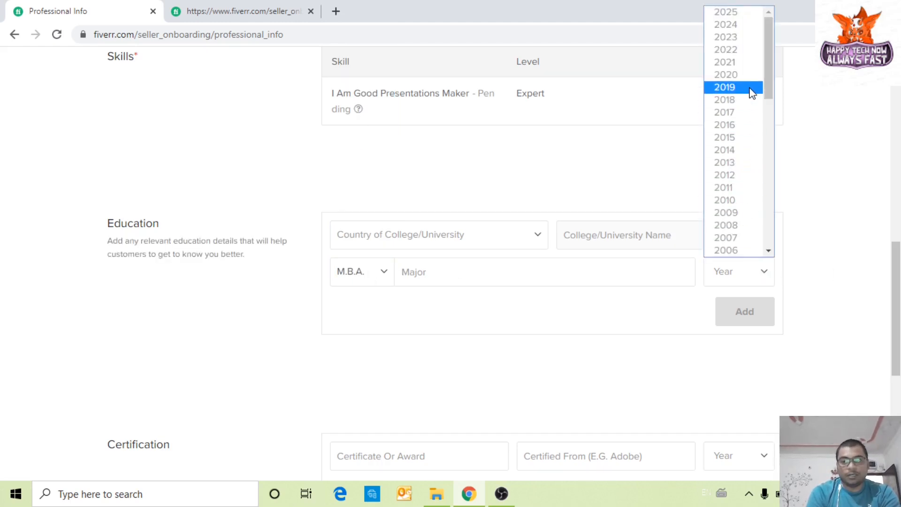
scroll(751, 92, "down", 5)
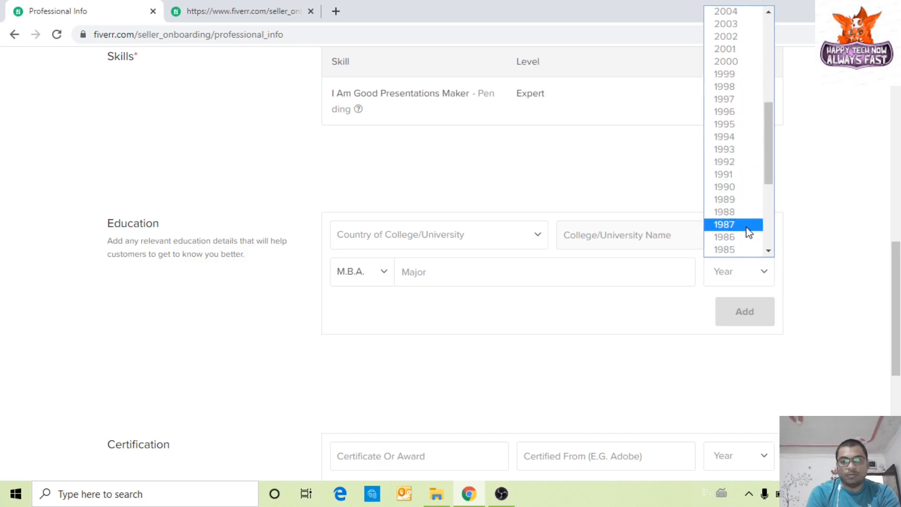
scroll(749, 229, "up", 5)
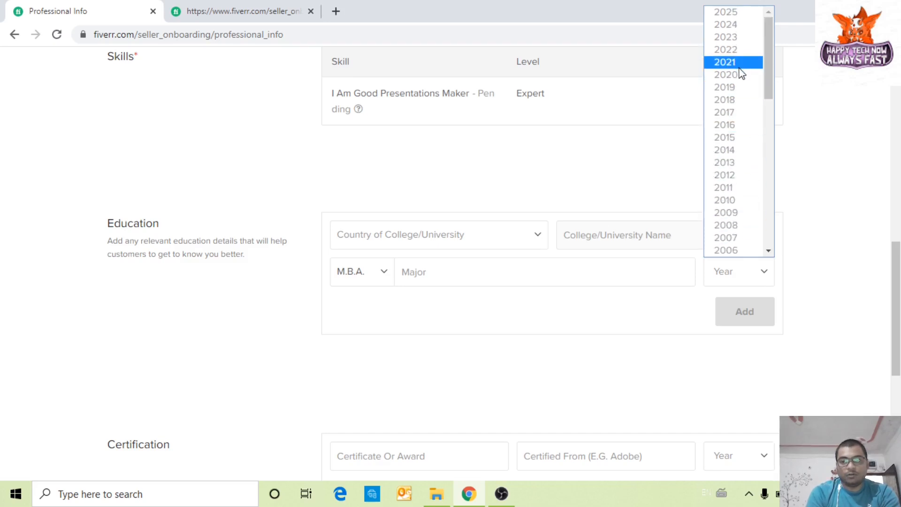
left_click(736, 87)
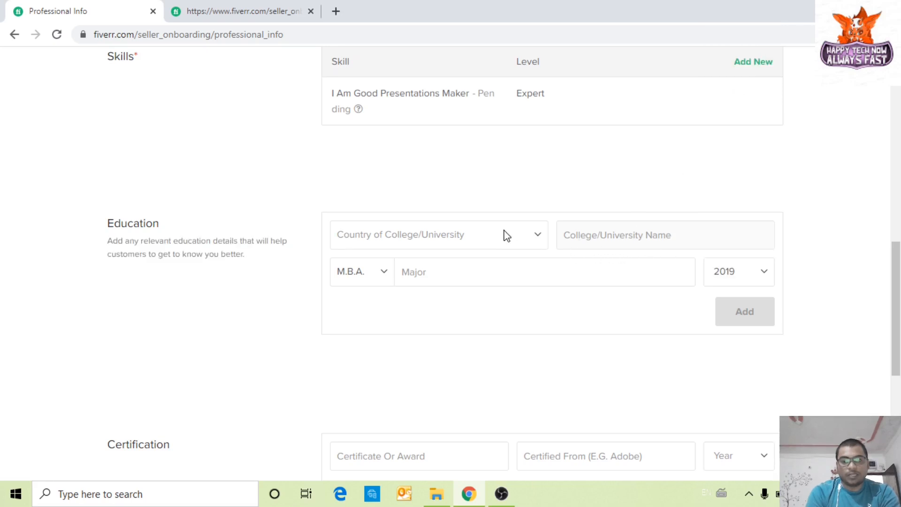
Step: Set India as the country of the college
left_click(524, 241)
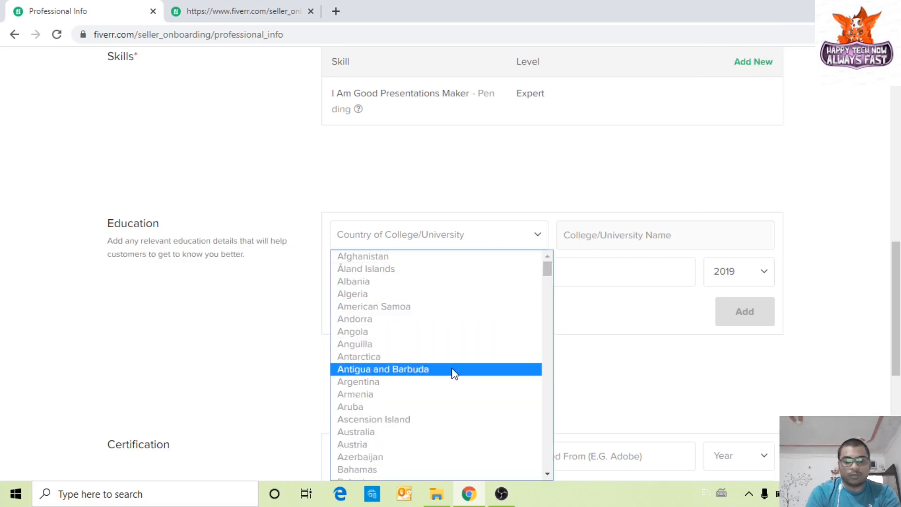
key("i")
scroll(454, 374, "down", 3)
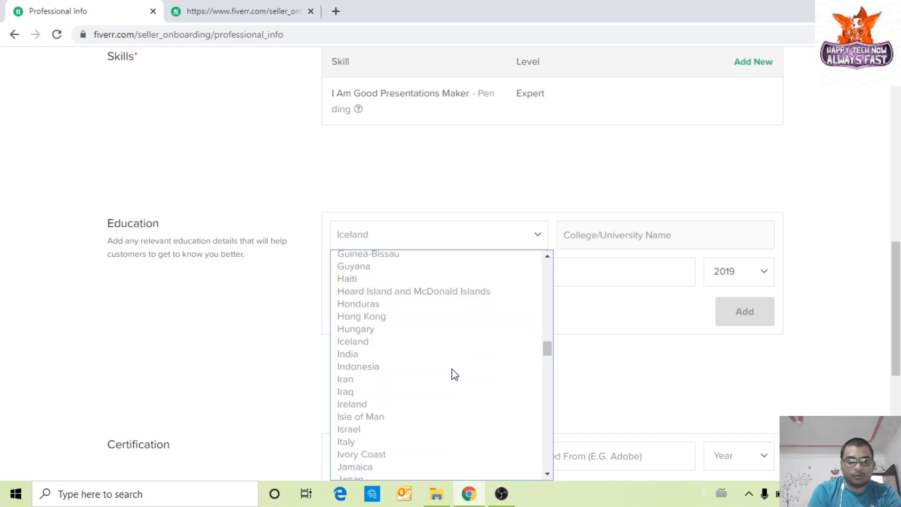
left_click(405, 361)
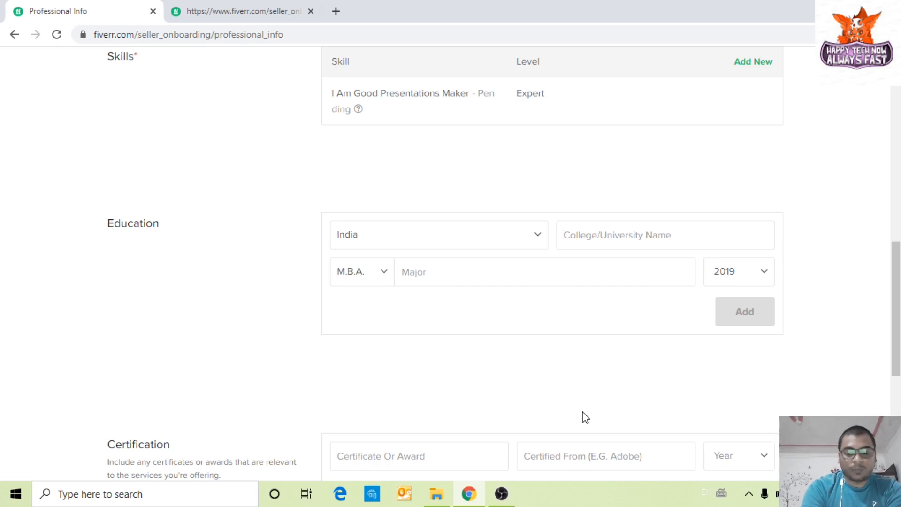
Step: Search 'Faizabad' and pick Saket PG College, Faizabad as the college
type("Fa")
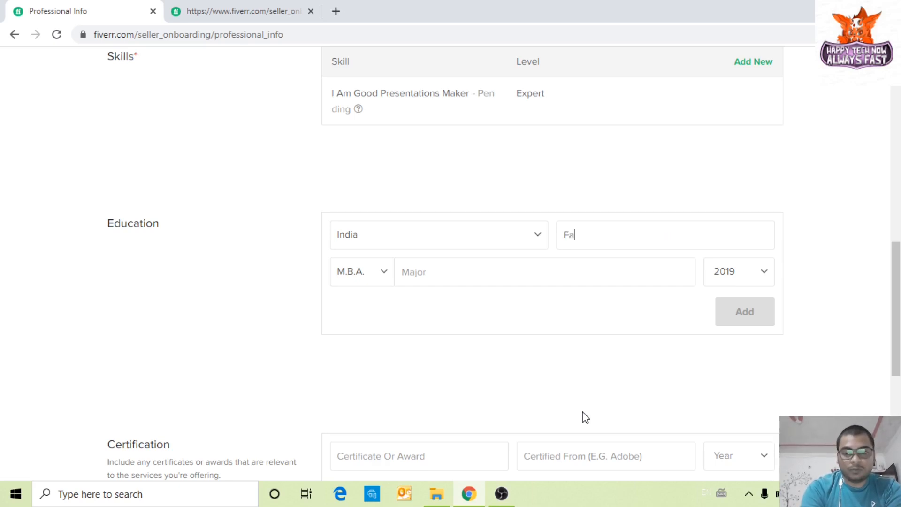
type("izaa")
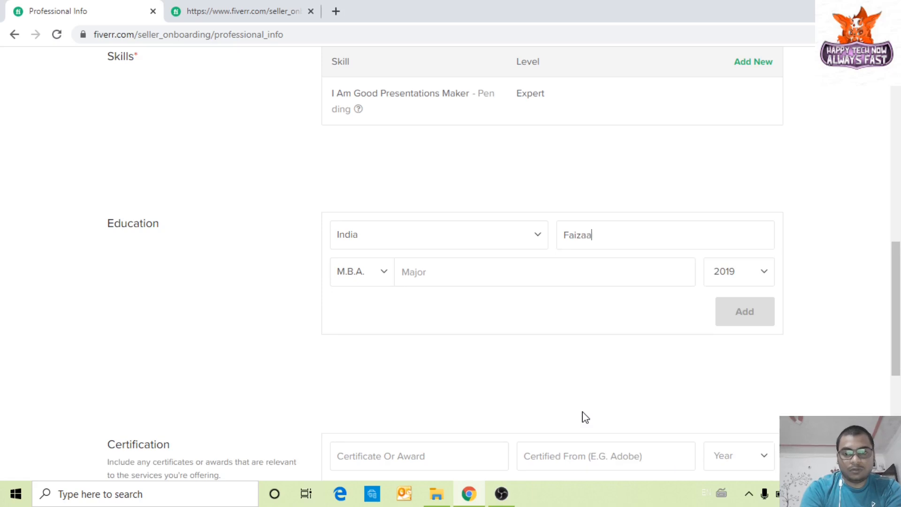
key("BackSpace")
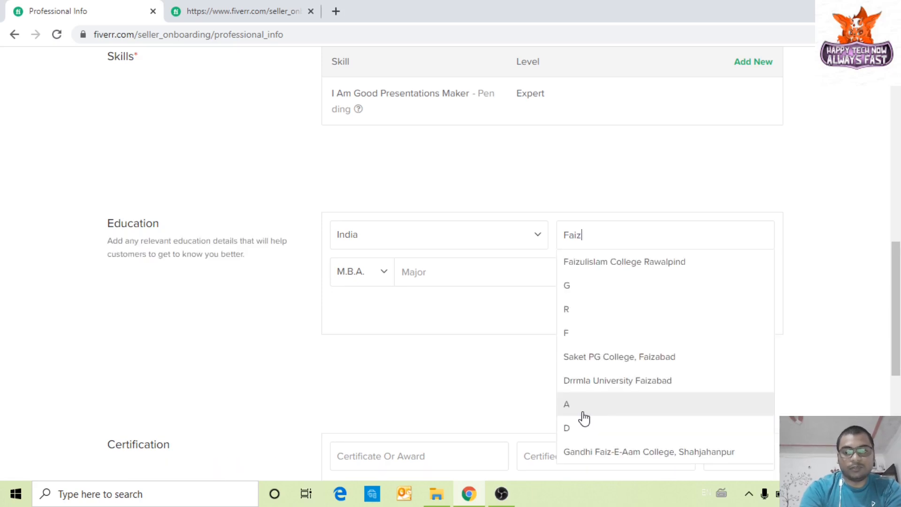
left_click(582, 412)
type("ab A")
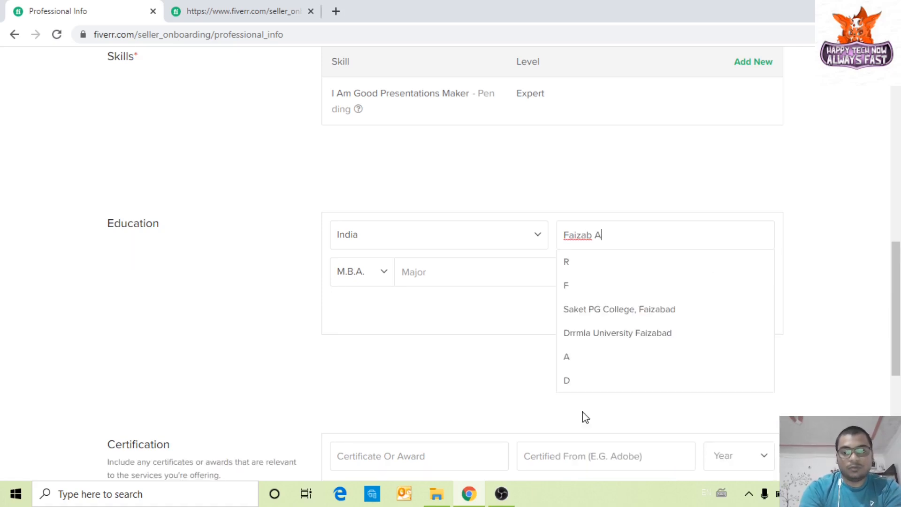
type("ad")
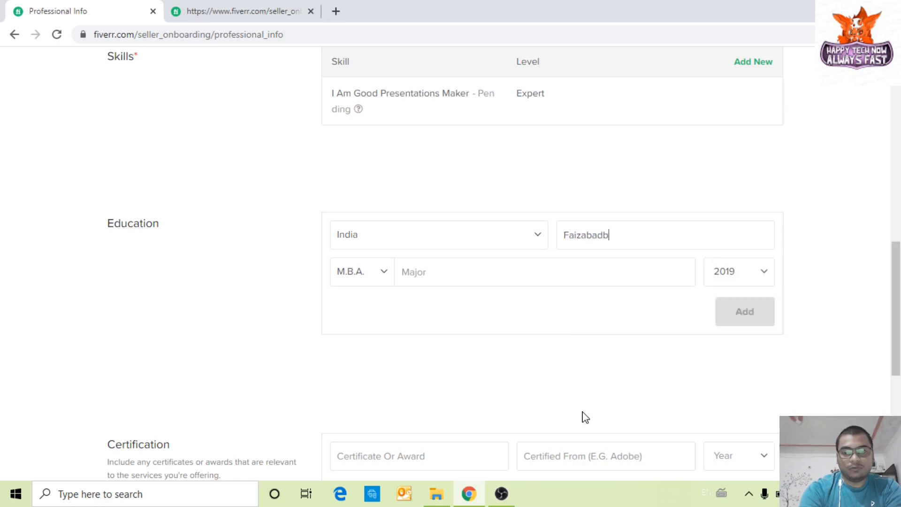
key("BackSpace")
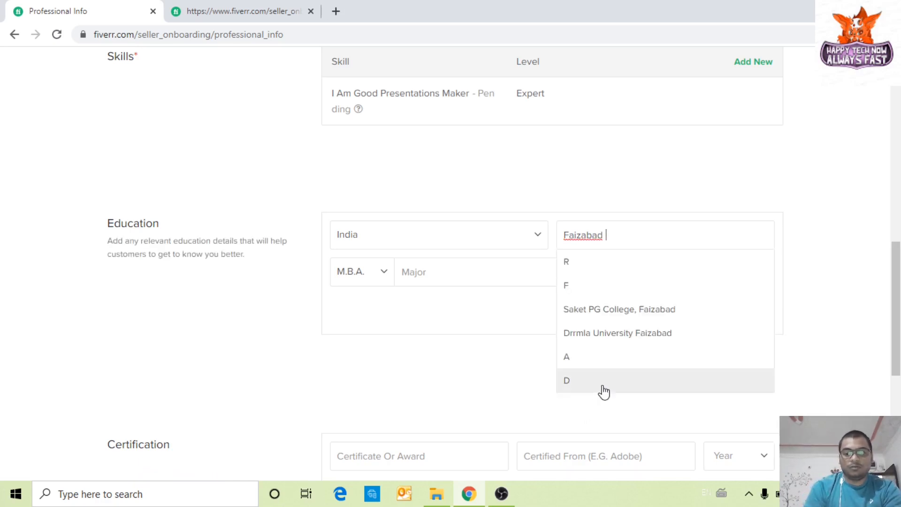
left_click(609, 309)
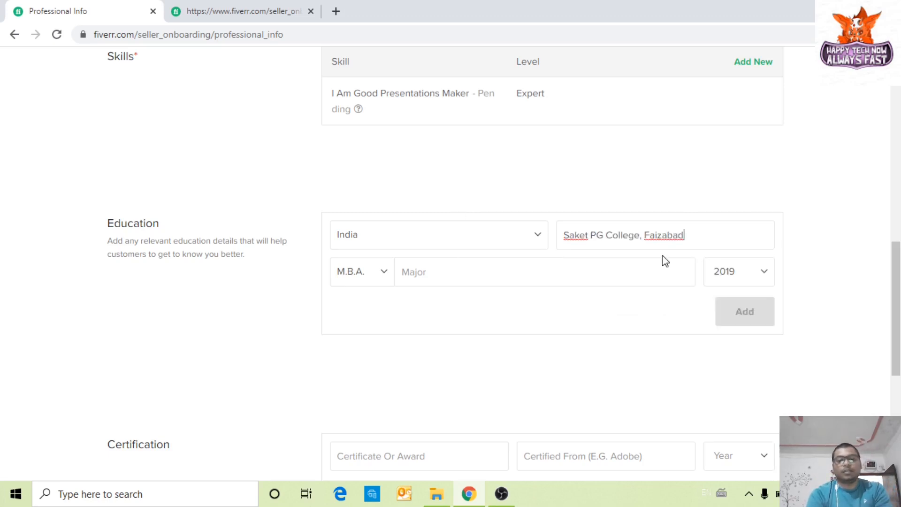
Step: Set Designing as the major and add the education entry
left_click(506, 275)
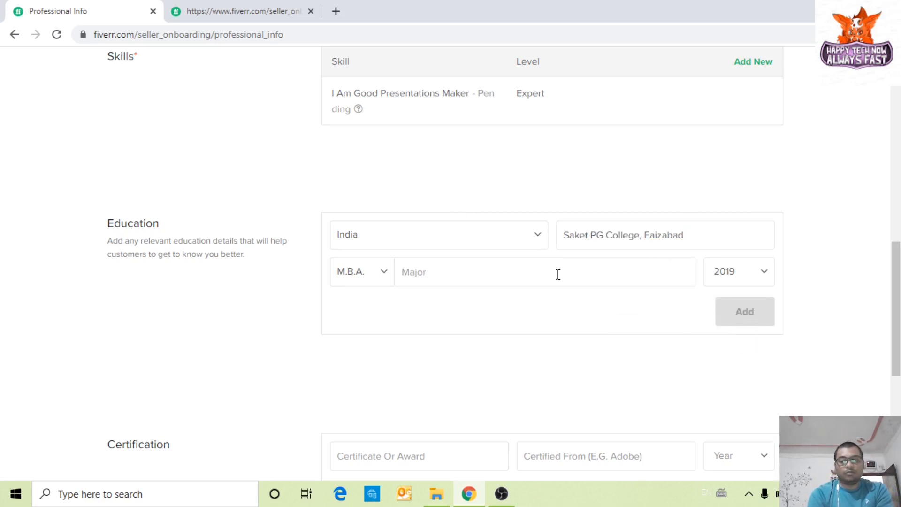
type("D")
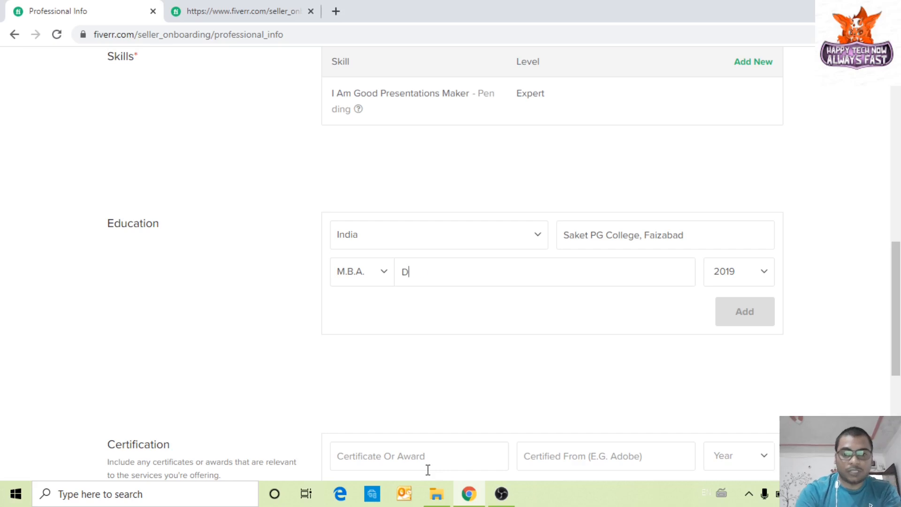
type("esign")
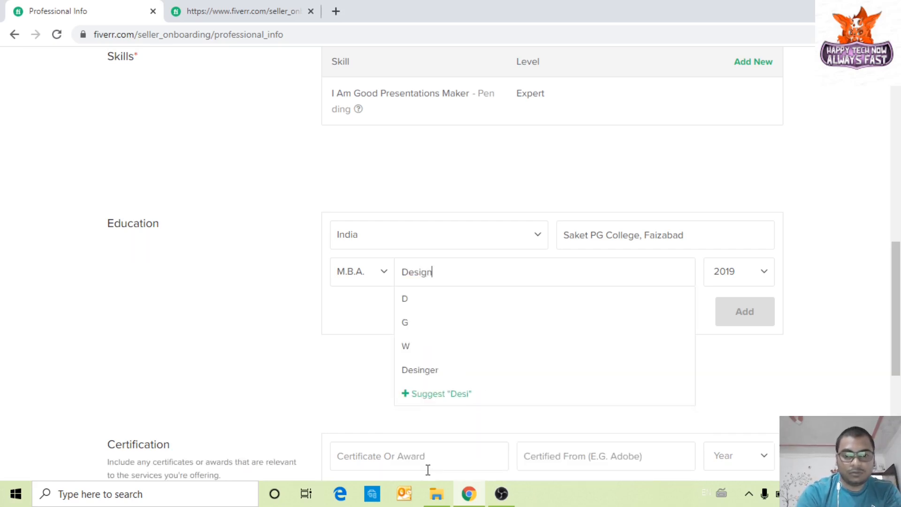
type("ing")
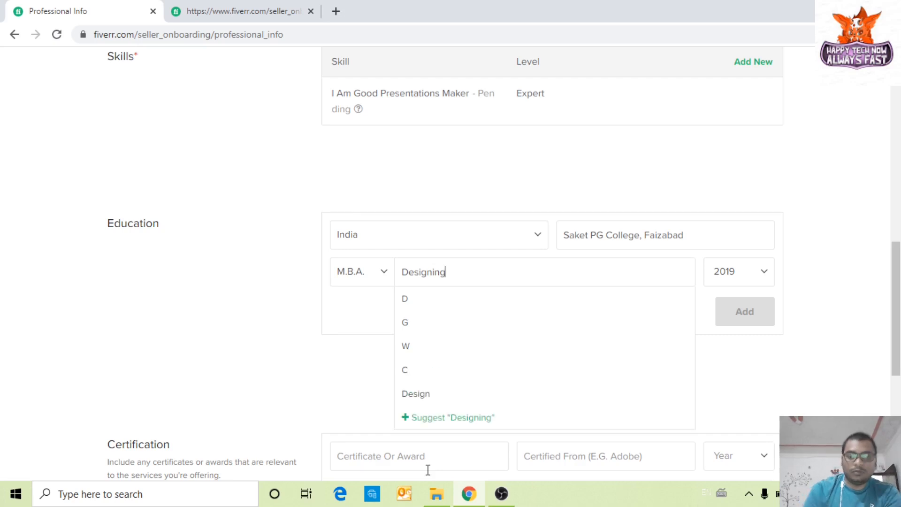
left_click(478, 420)
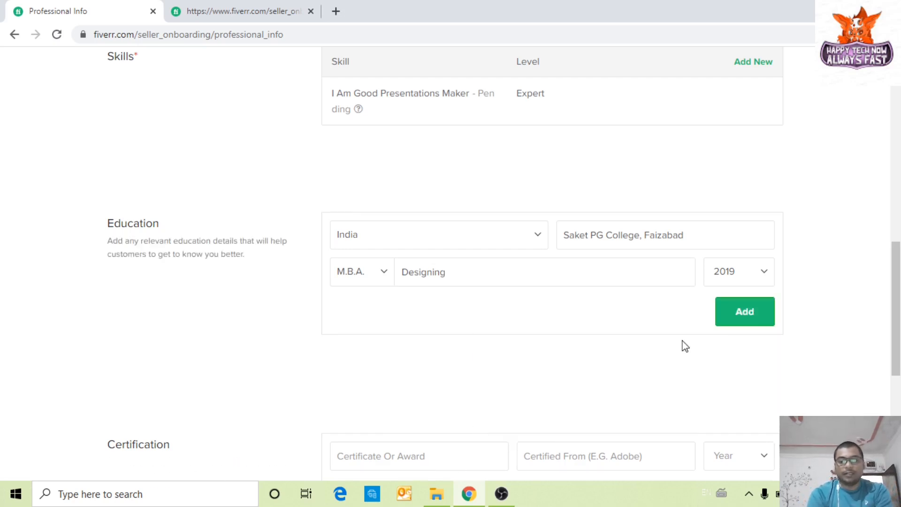
left_click(744, 316)
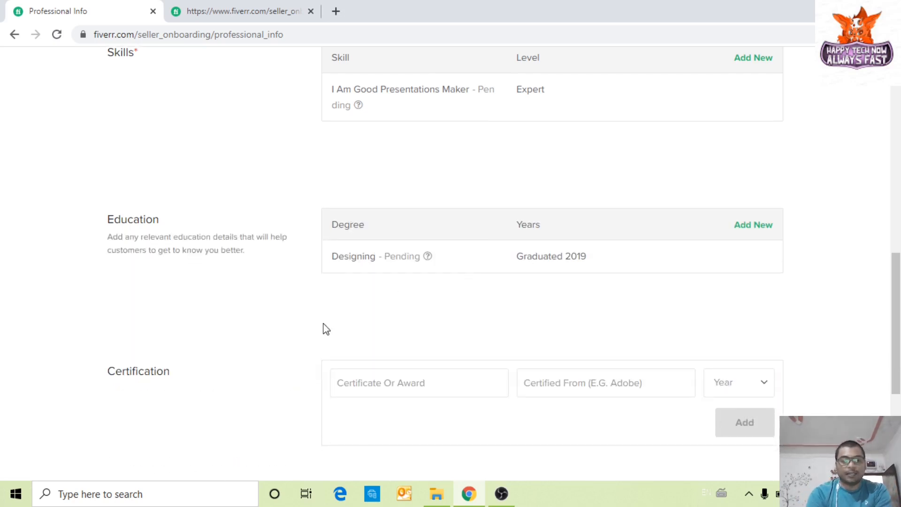
scroll(308, 334, "down", 4)
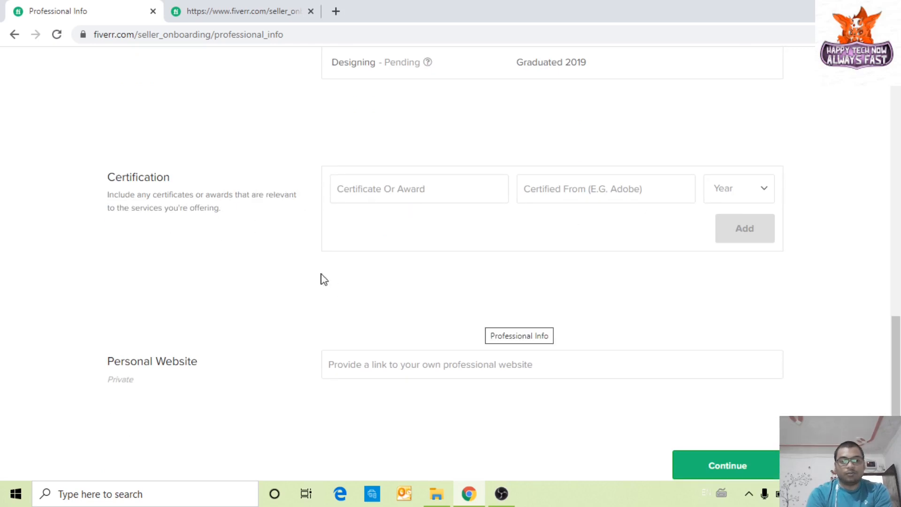
scroll(430, 263, "down", 1)
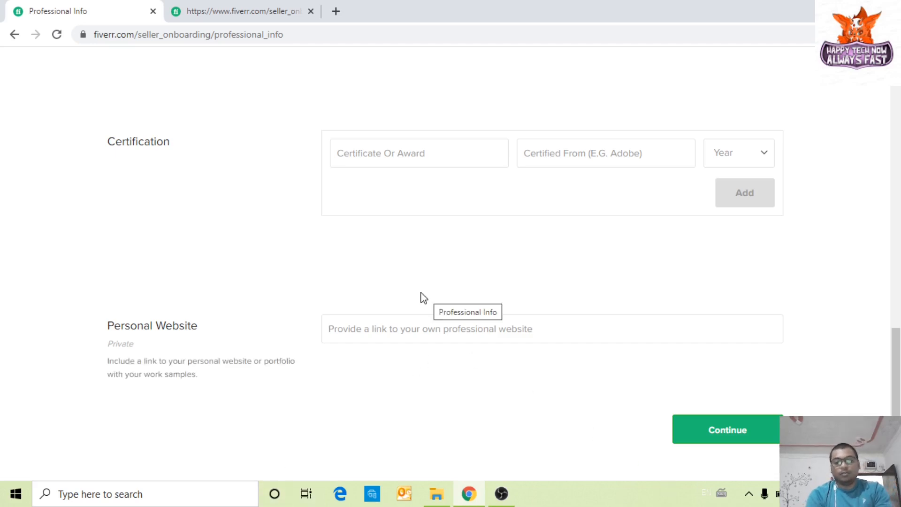
left_click(714, 431)
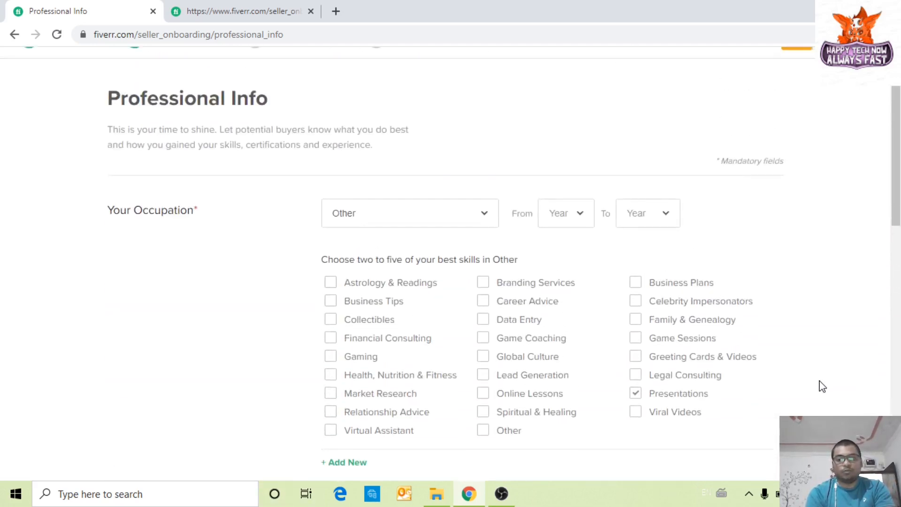
scroll(822, 386, "down", 10)
scroll(822, 385, "down", 4)
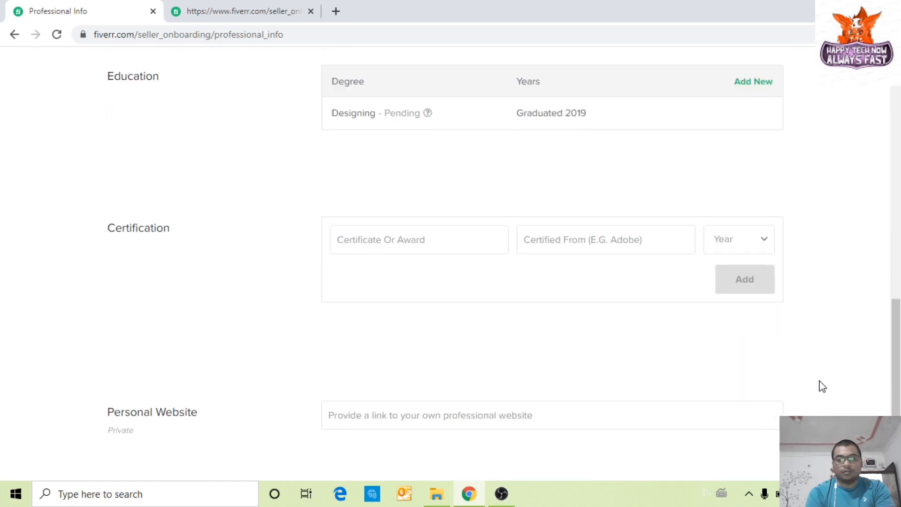
scroll(822, 386, "down", 2)
left_click(728, 440)
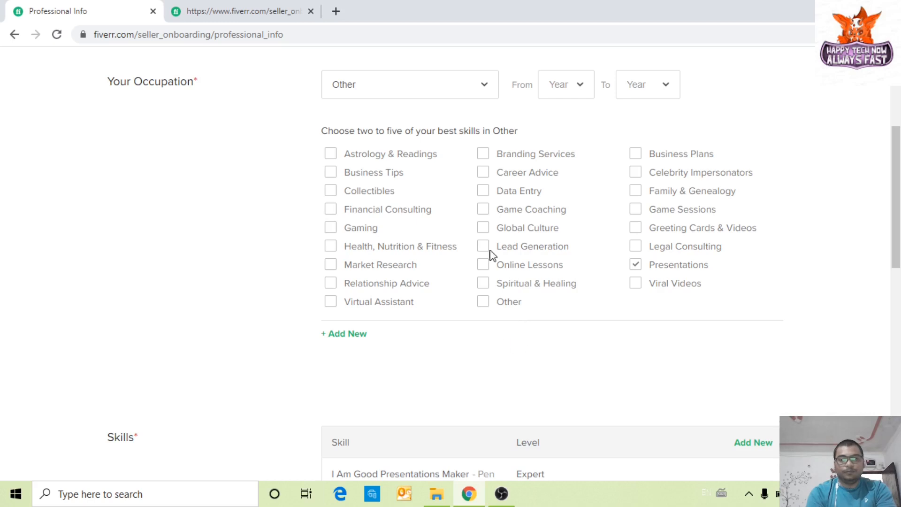
scroll(302, 262, "up", 1)
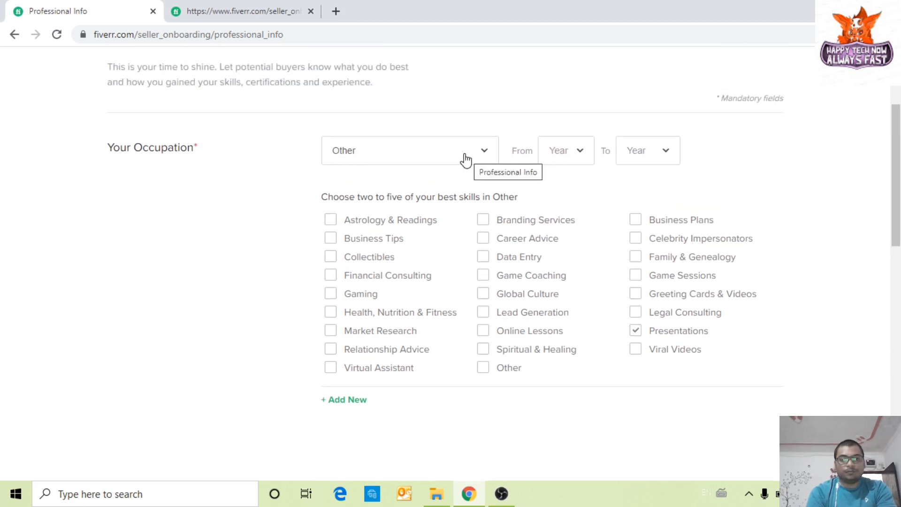
Step: Set the occupation start year to 2017
left_click(572, 159)
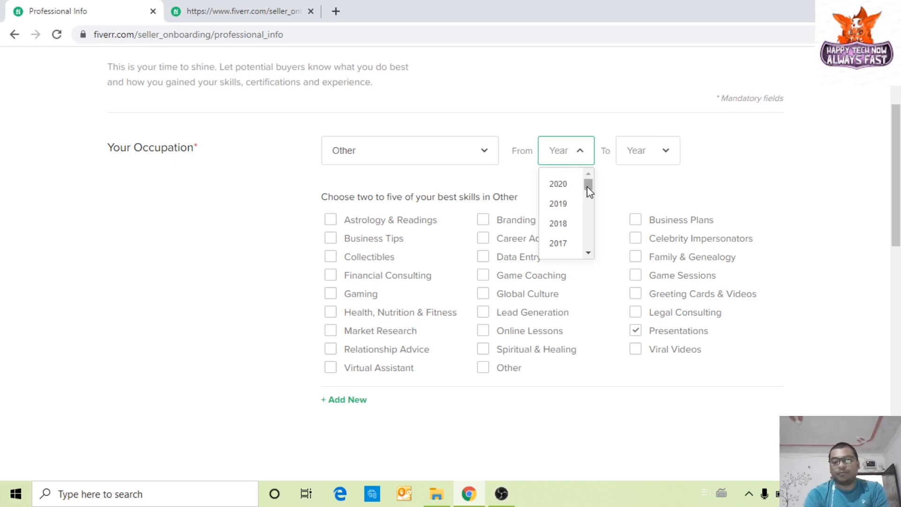
left_click_drag(587, 185, 589, 191)
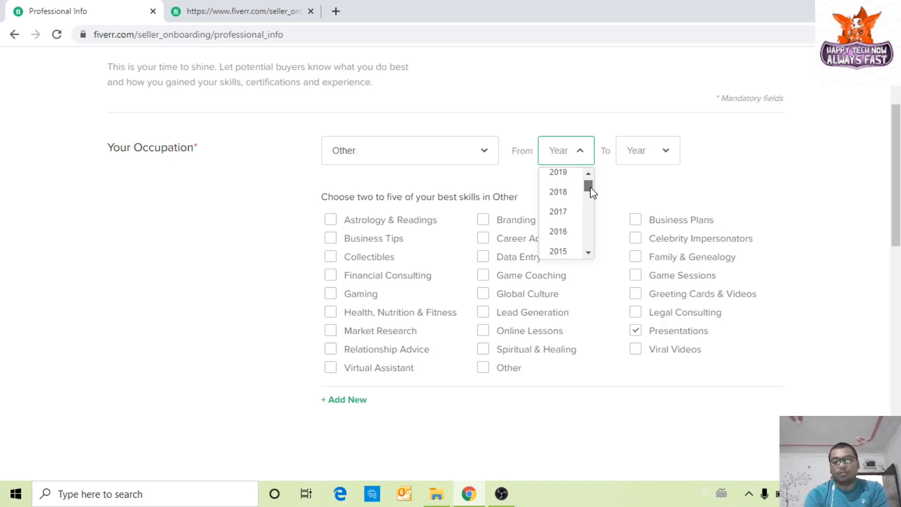
left_click(568, 211)
Step: Set the occupation end year to 2020 and try to continue
left_click(660, 162)
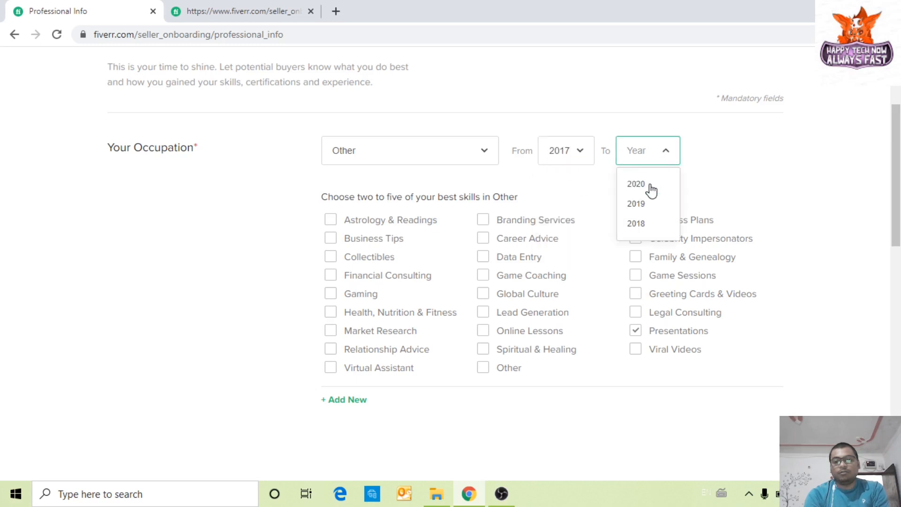
scroll(661, 173, "up", 2)
scroll(675, 258, "down", 2)
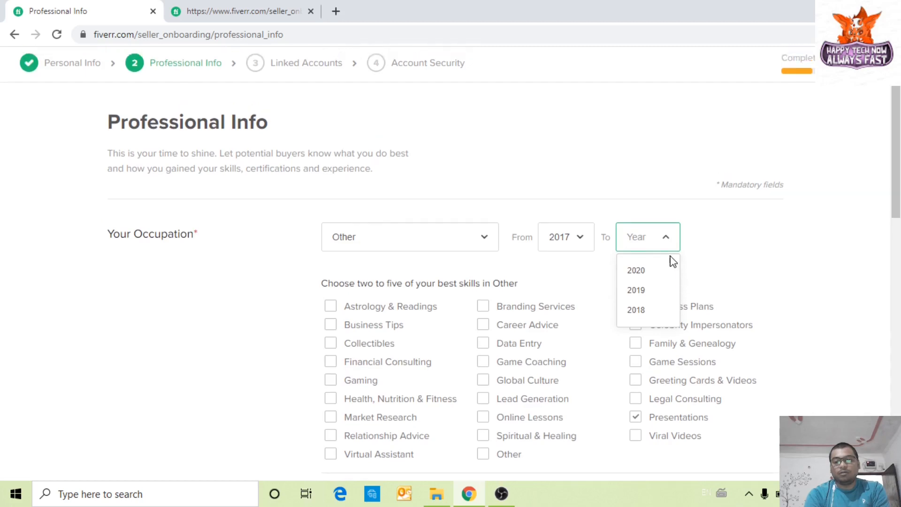
left_click(740, 202)
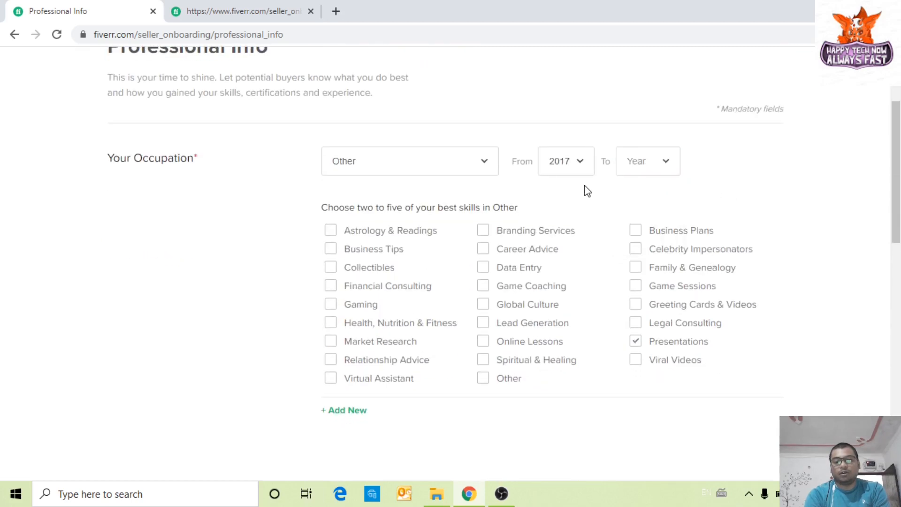
left_click(652, 168)
left_click(636, 194)
scroll(740, 231, "down", 12)
left_click(723, 427)
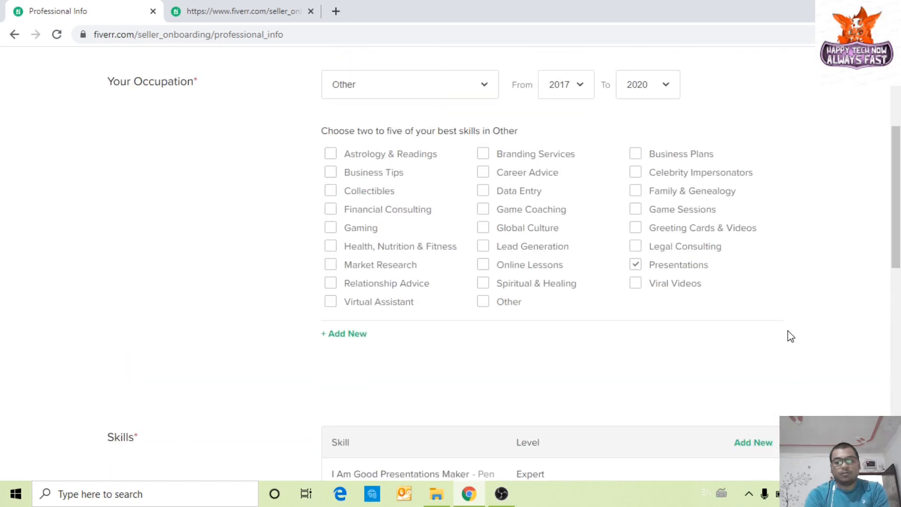
scroll(788, 336, "up", 3)
Step: Confirm Other as the occupation with Presentations still ticked
scroll(788, 336, "down", 12)
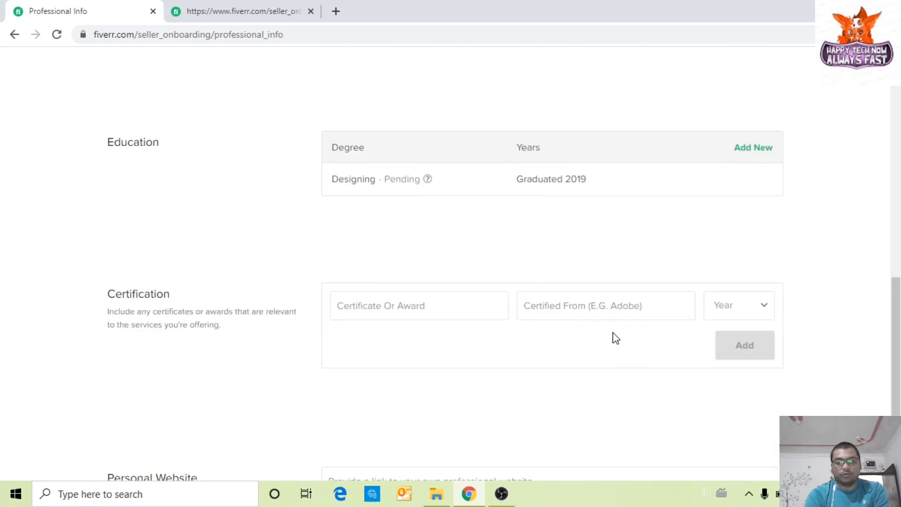
scroll(796, 384, "down", 3)
scroll(733, 436, "up", 12)
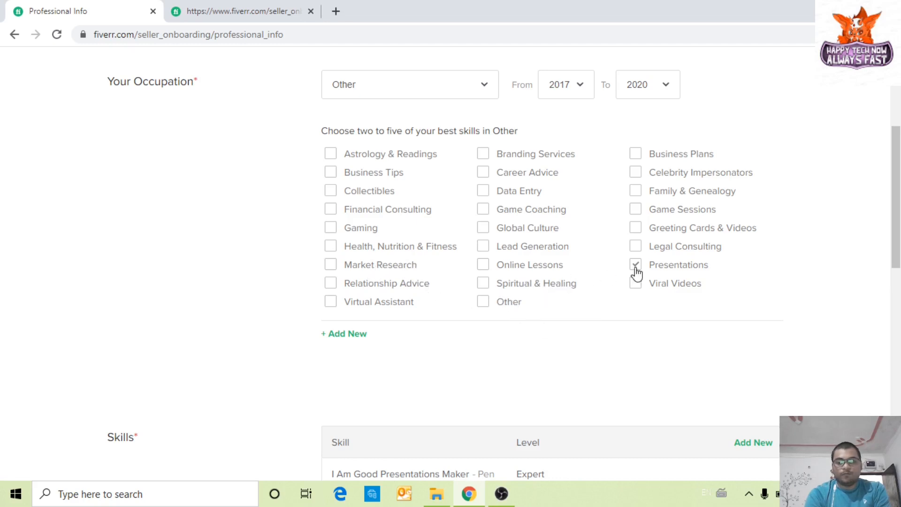
scroll(652, 209, "up", 5)
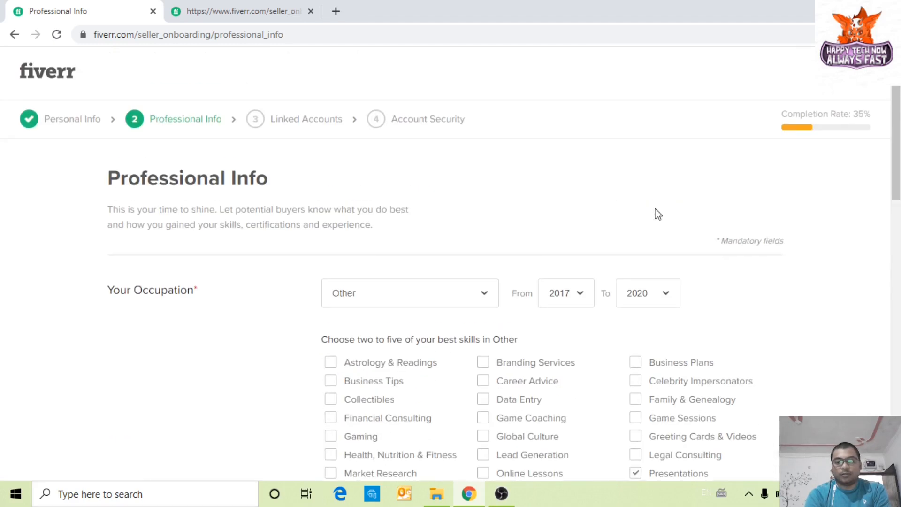
left_click(460, 297)
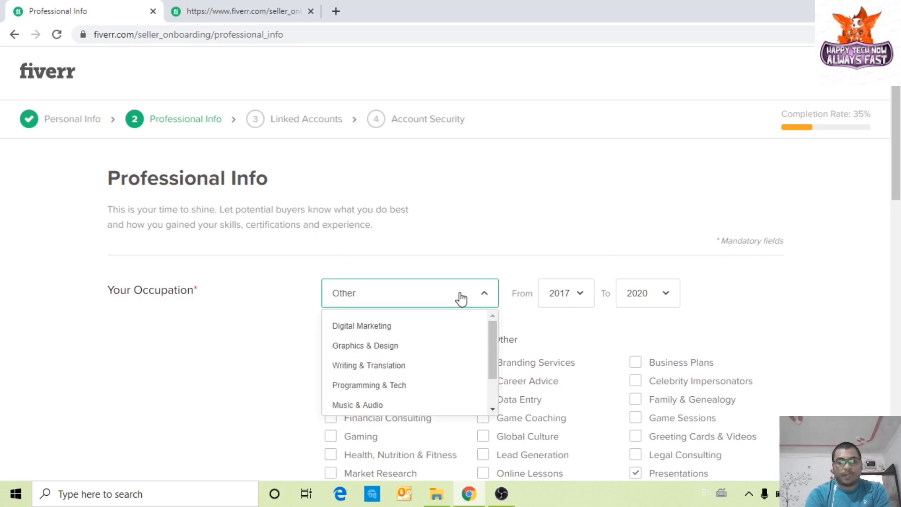
left_click(230, 354)
scroll(257, 366, "down", 4)
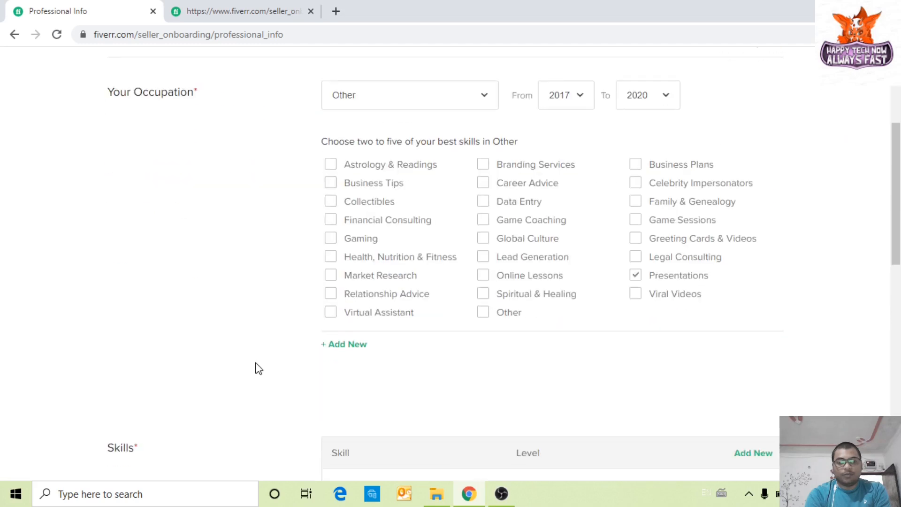
double_click(638, 277)
Step: Add extra occupation entries and remove them again, leaving only Other
left_click(355, 344)
scroll(503, 362, "down", 3)
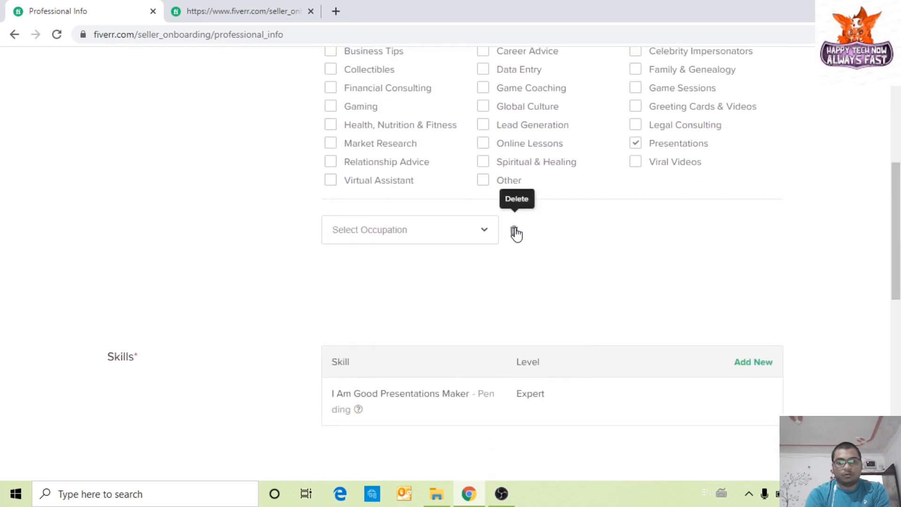
left_click(515, 233)
scroll(595, 253, "up", 4)
scroll(410, 253, "down", 6)
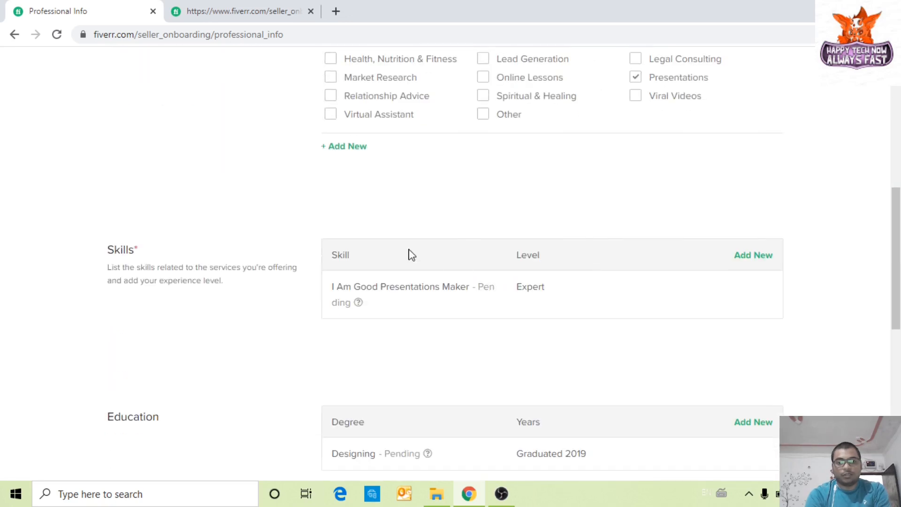
left_click(346, 145)
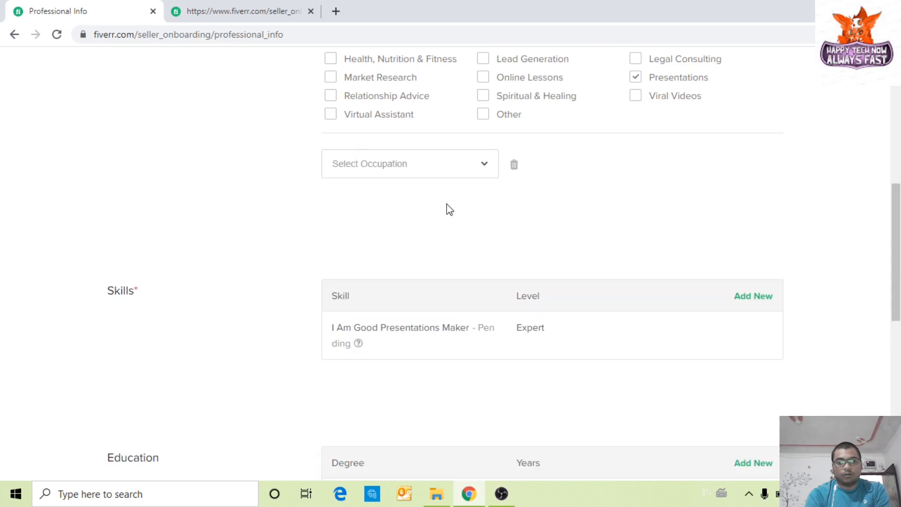
left_click(488, 169)
scroll(416, 268, "down", 4)
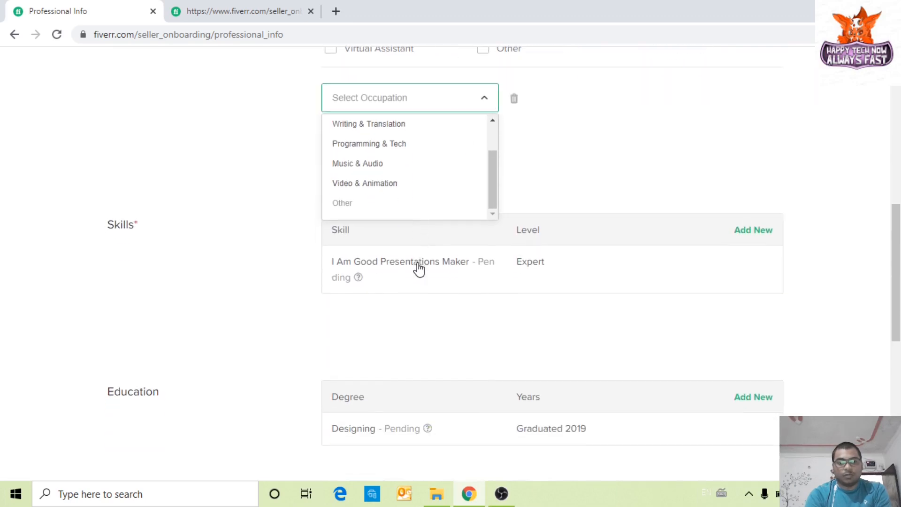
scroll(399, 187, "up", 2)
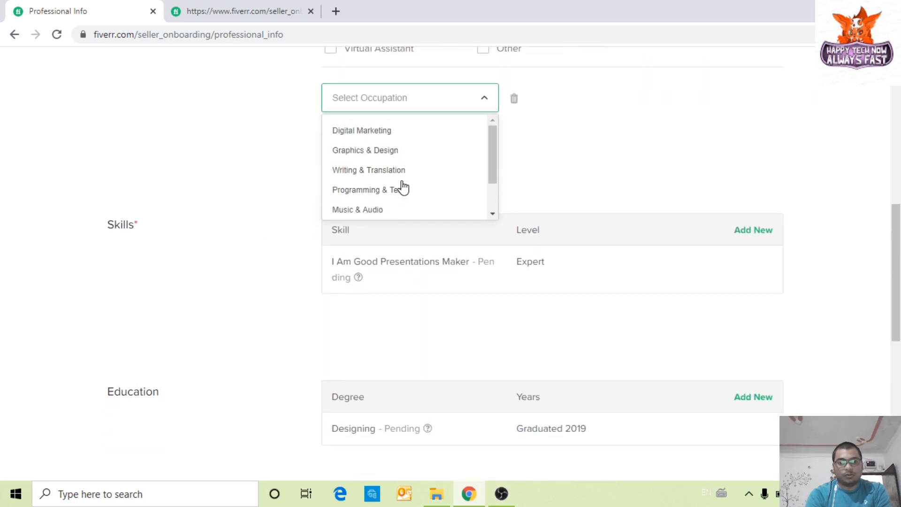
left_click(514, 99)
scroll(657, 197, "up", 5)
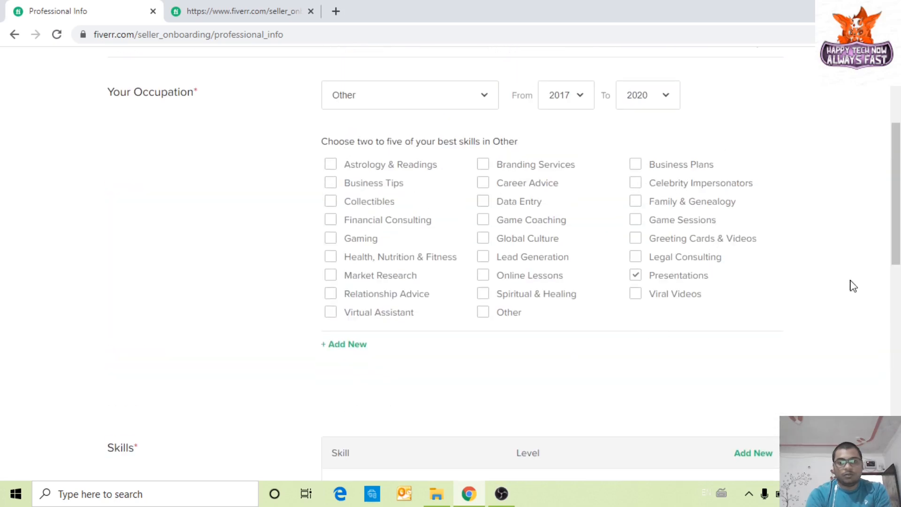
scroll(808, 257, "up", 1)
Step: Tick Business Plans as a second skill and continue to Linked Accounts
left_click(678, 237)
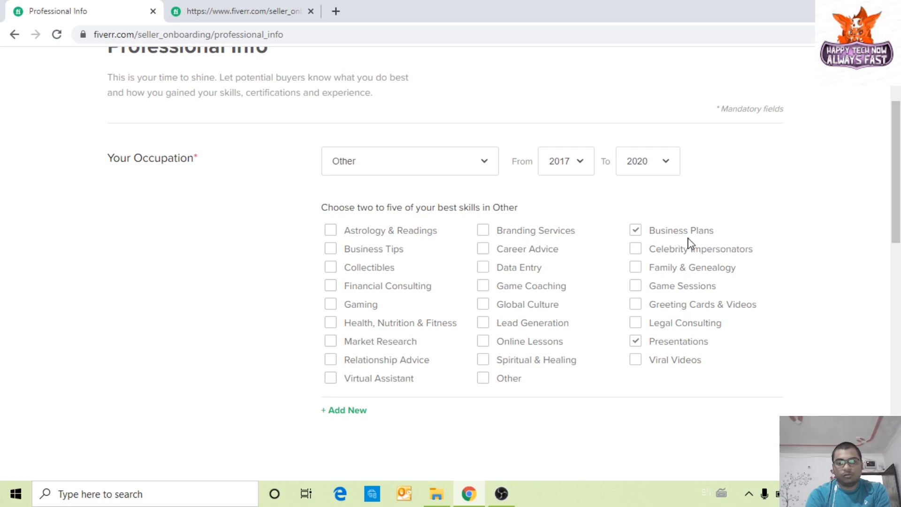
scroll(779, 293, "down", 10)
left_click(739, 436)
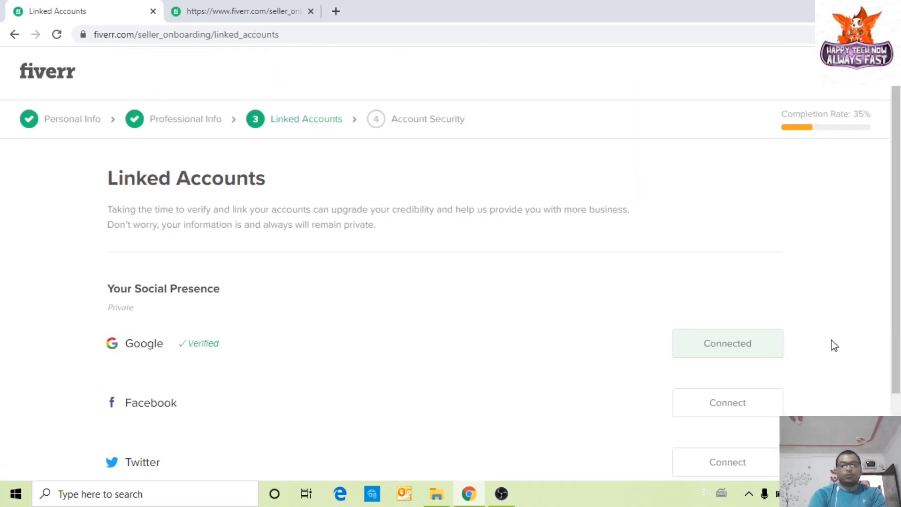
Step: Skip connecting Facebook and Twitter and continue past Linked Accounts
scroll(833, 345, "down", 2)
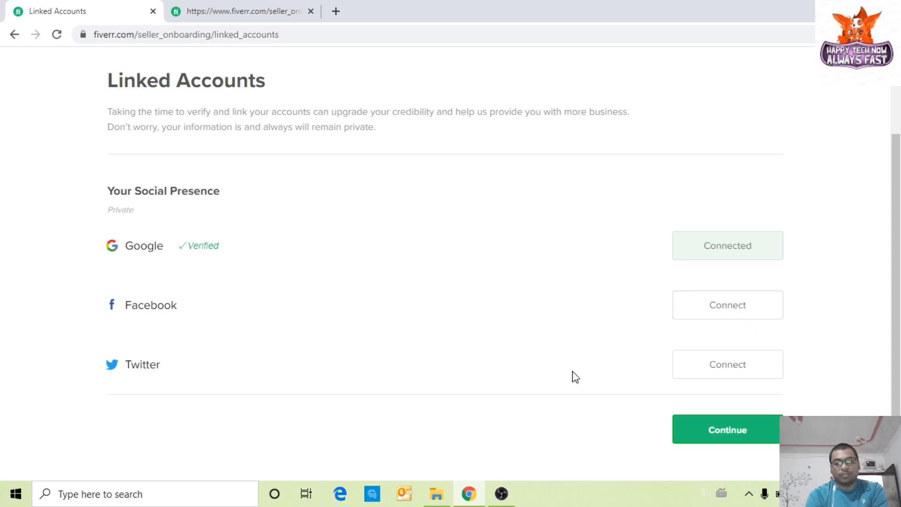
scroll(600, 434, "up", 2)
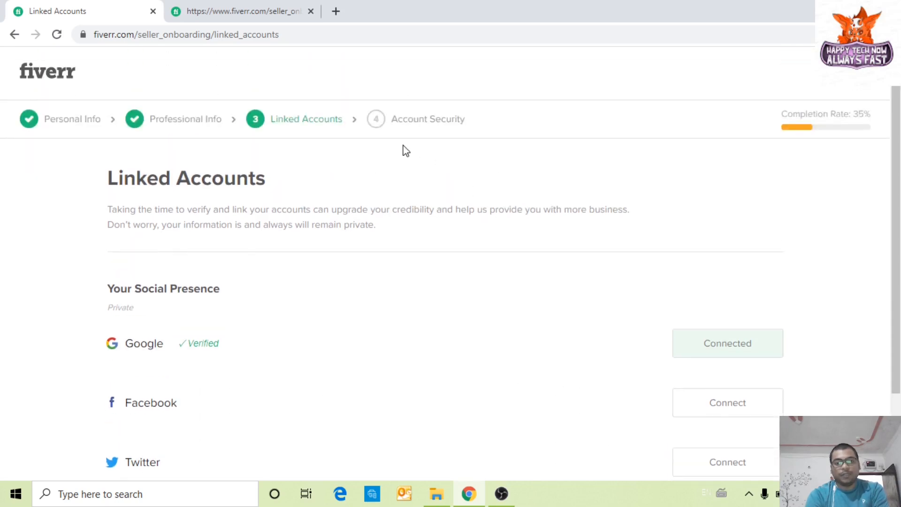
left_click(769, 441)
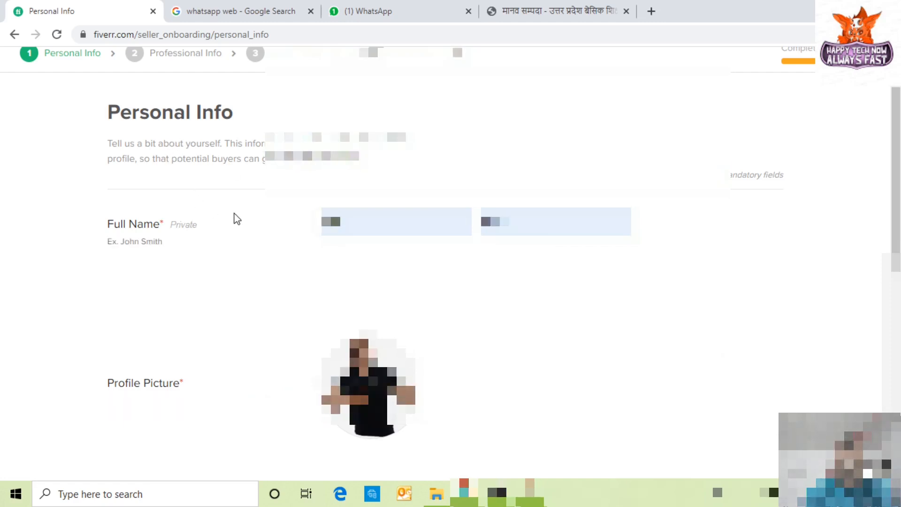
Step: Review the profile description and the English and Hindi language entries
scroll(192, 229, "down", 7)
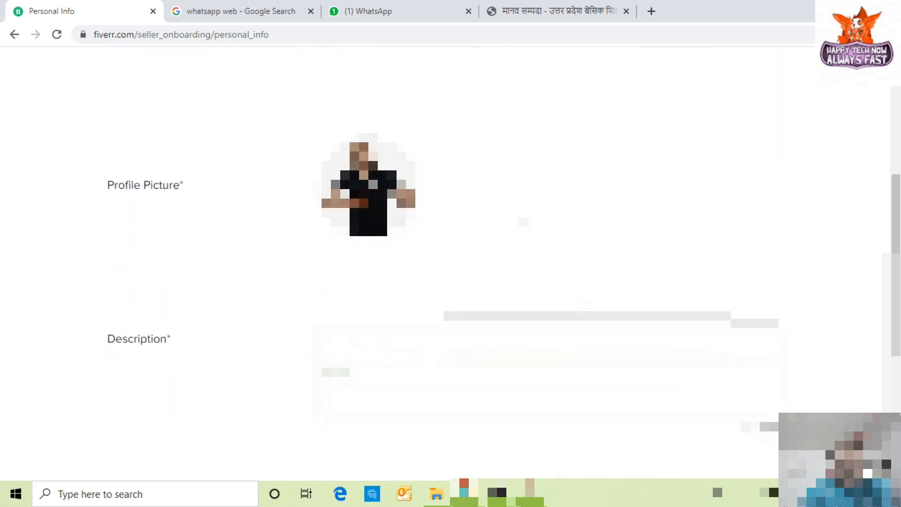
left_click_drag(117, 207, 189, 211)
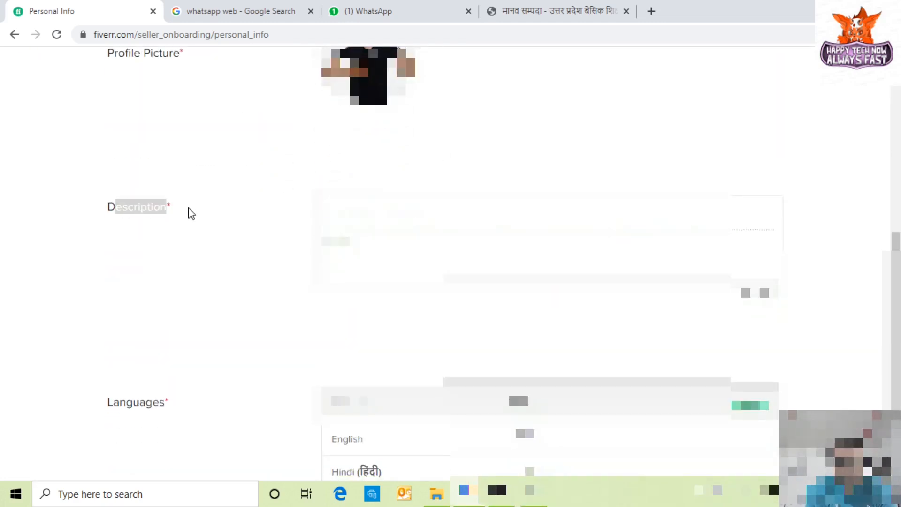
left_click_drag(356, 236, 325, 207)
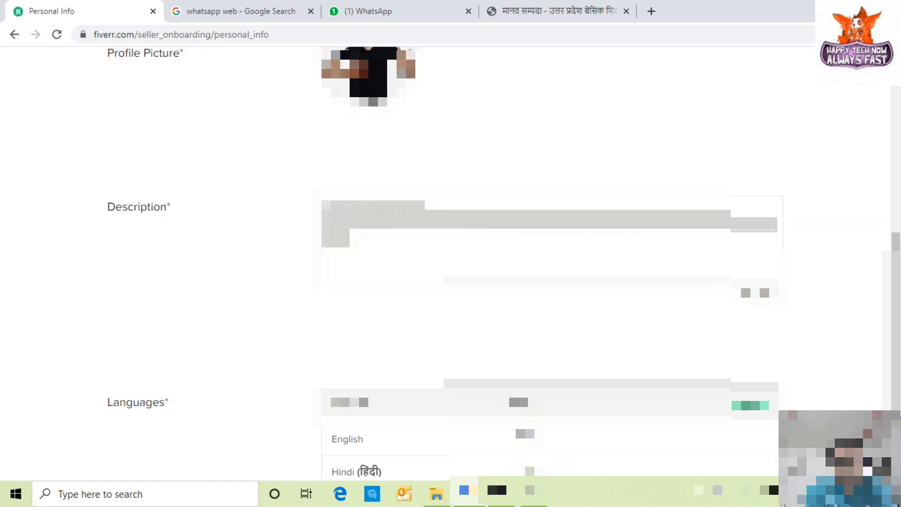
scroll(516, 298, "down", 2)
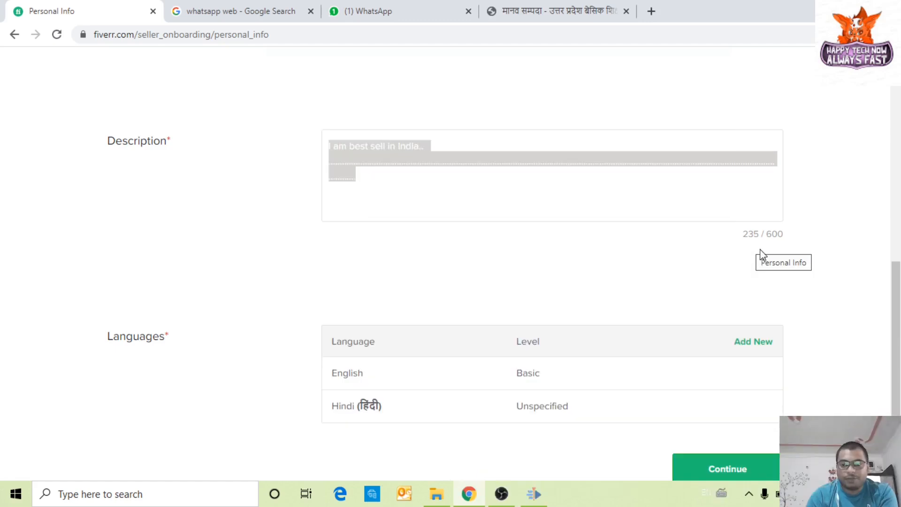
scroll(496, 271, "down", 1)
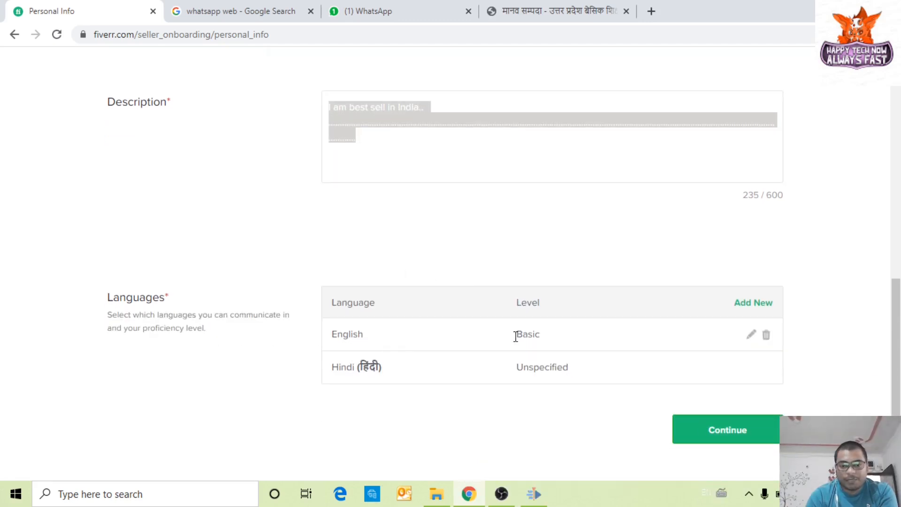
left_click_drag(361, 334, 517, 379)
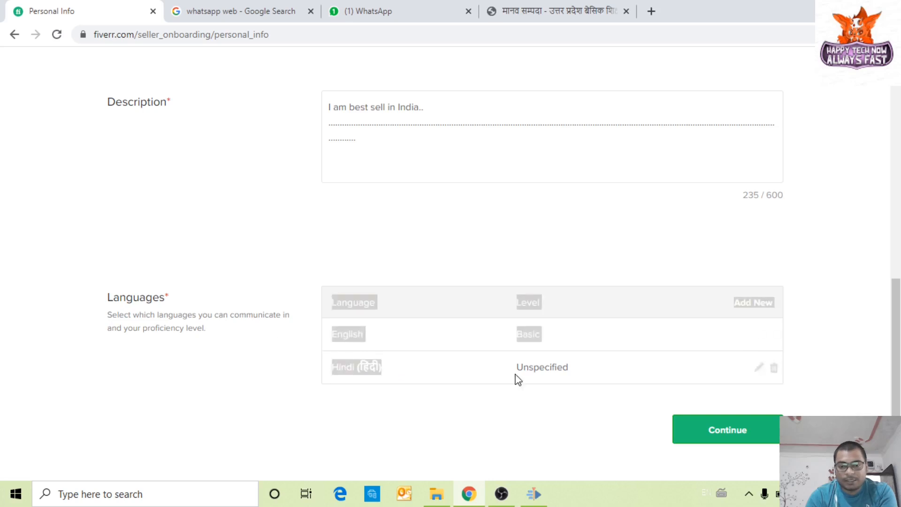
left_click(834, 302)
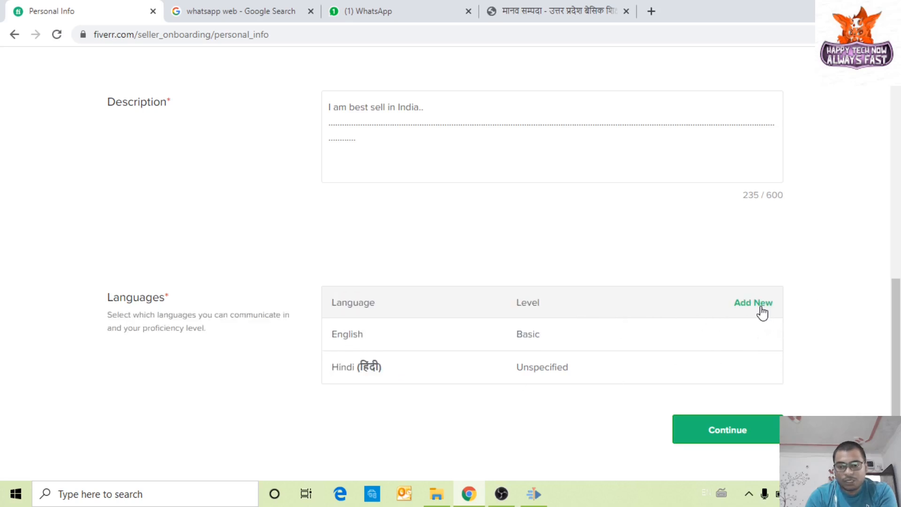
Step: Add Urdu as a language, delete it again, and continue to Professional Info
left_click(760, 305)
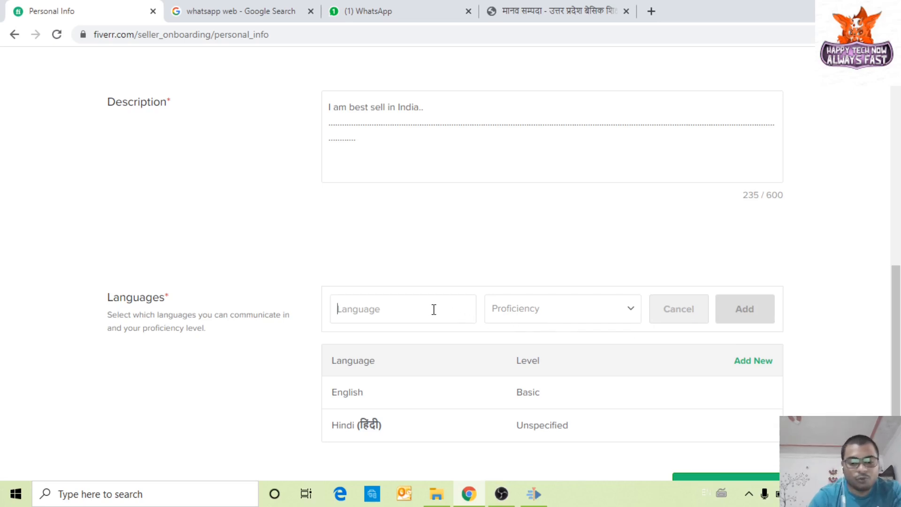
type("Ur")
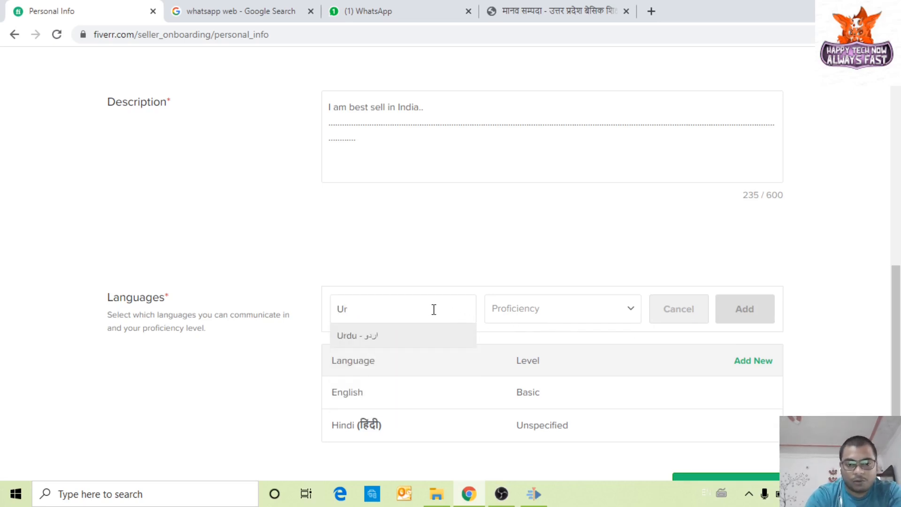
left_click(428, 339)
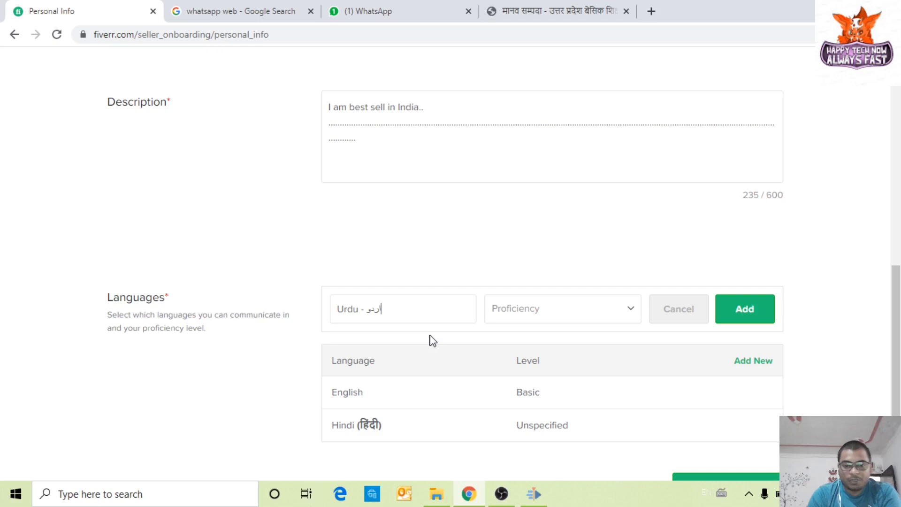
left_click(761, 318)
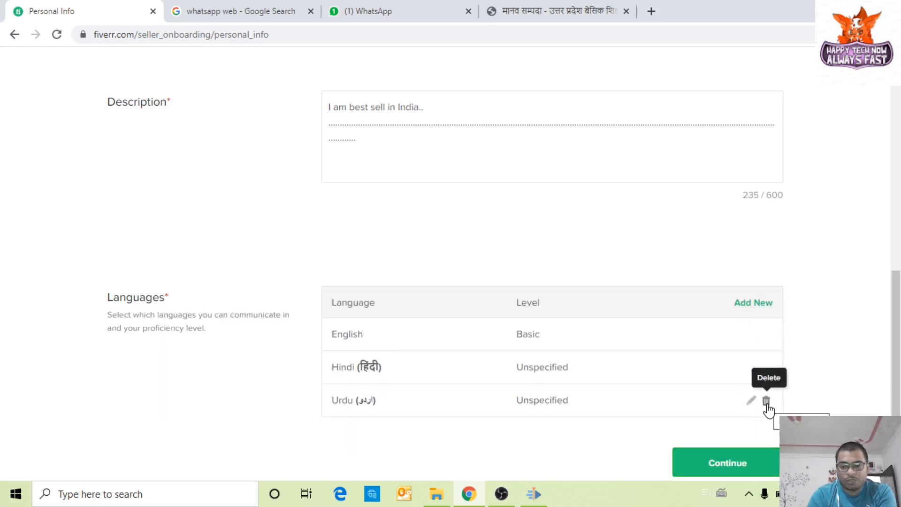
left_click(766, 401)
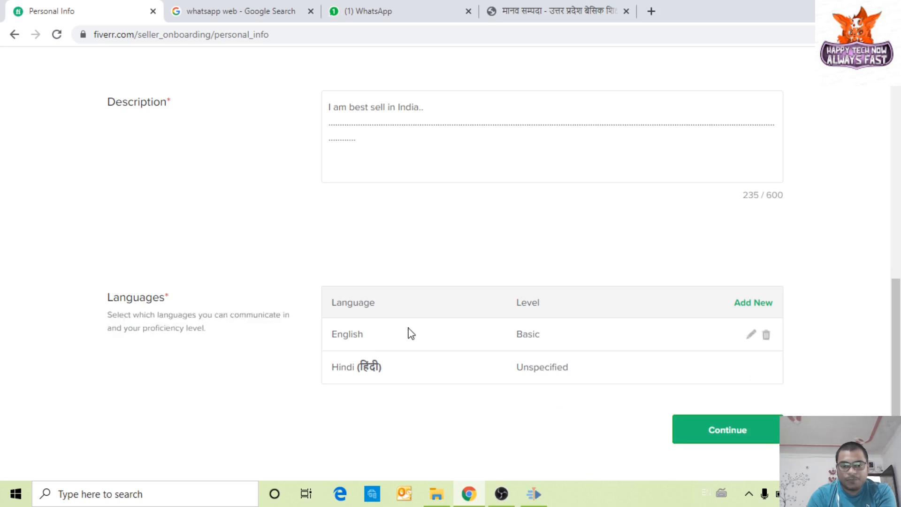
left_click(722, 430)
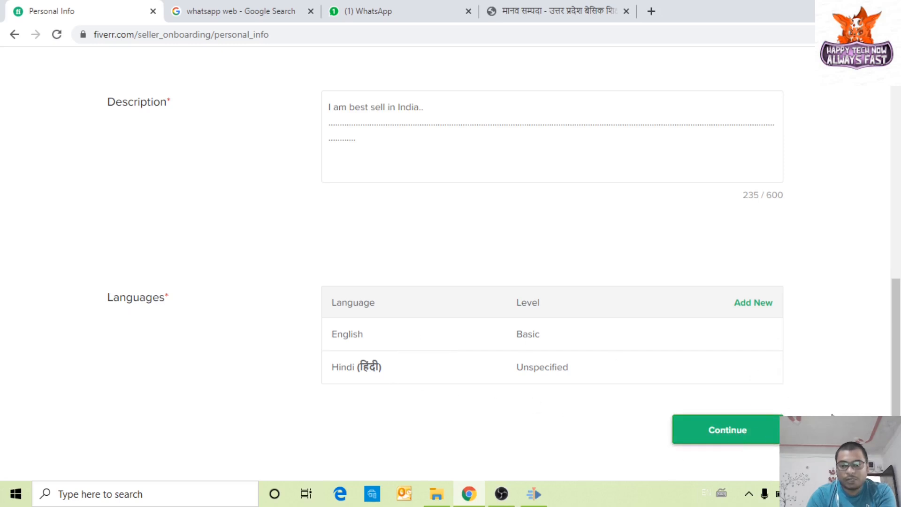
scroll(833, 409, "down", 3)
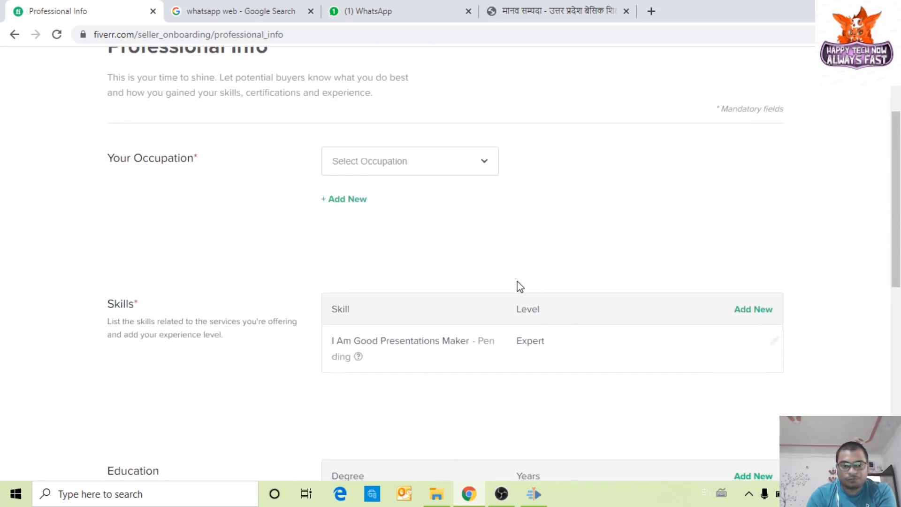
Step: Set the occupation to Other and tick Career Advice as a second skill
left_click(451, 173)
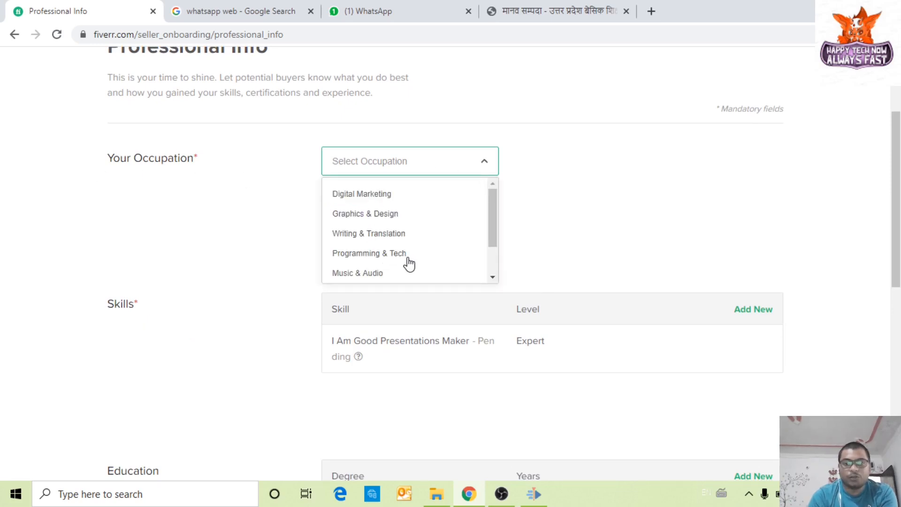
scroll(409, 264, "down", 2)
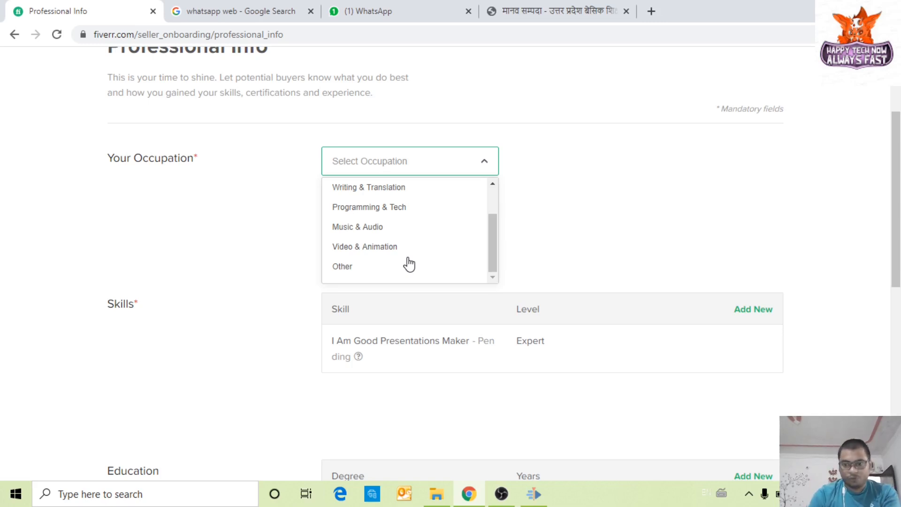
left_click(342, 267)
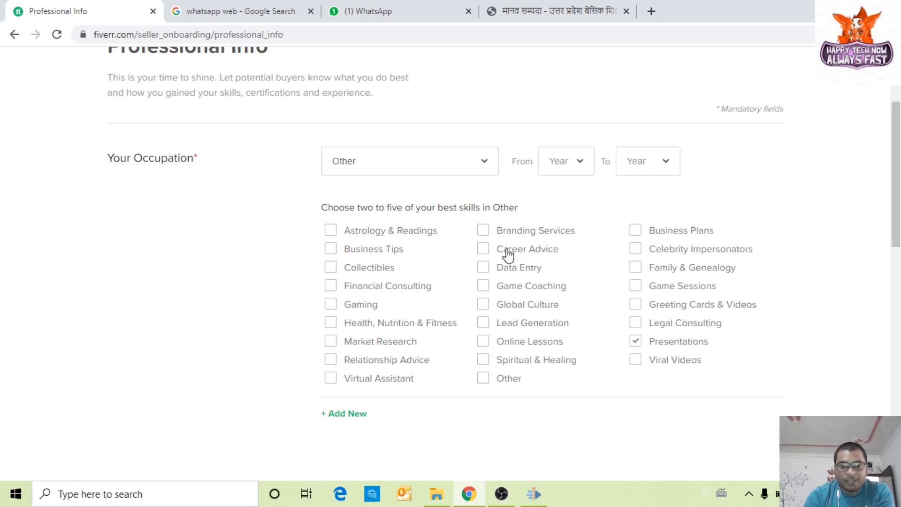
left_click(483, 250)
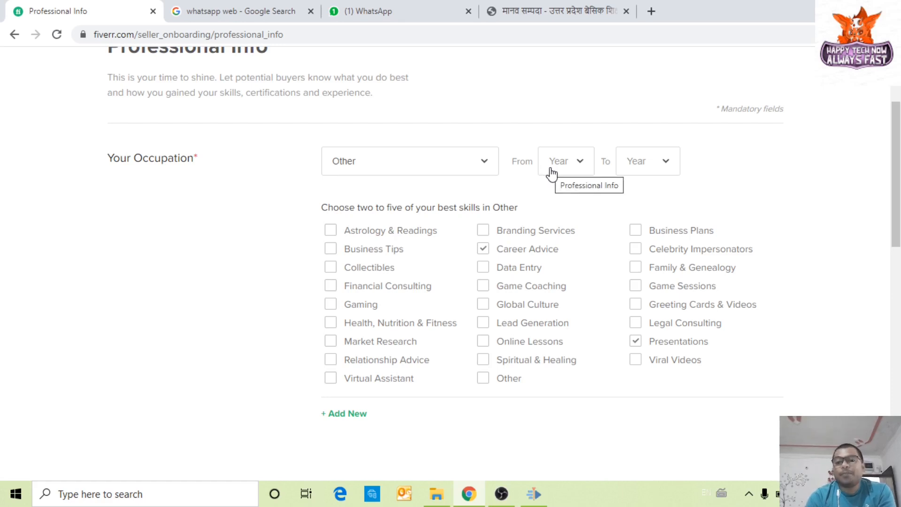
Step: Set the occupation period from 2018 to 2020
left_click(564, 172)
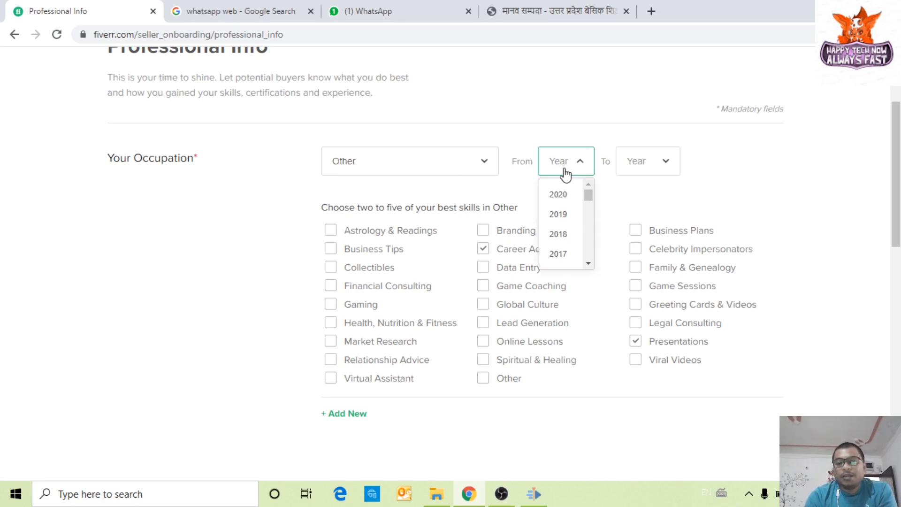
left_click(569, 235)
left_click(646, 166)
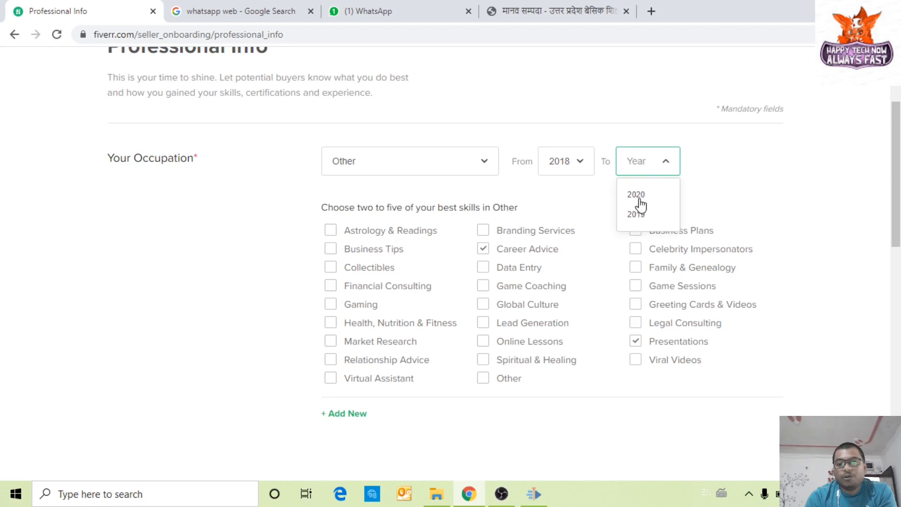
left_click(637, 196)
scroll(755, 272, "down", 3)
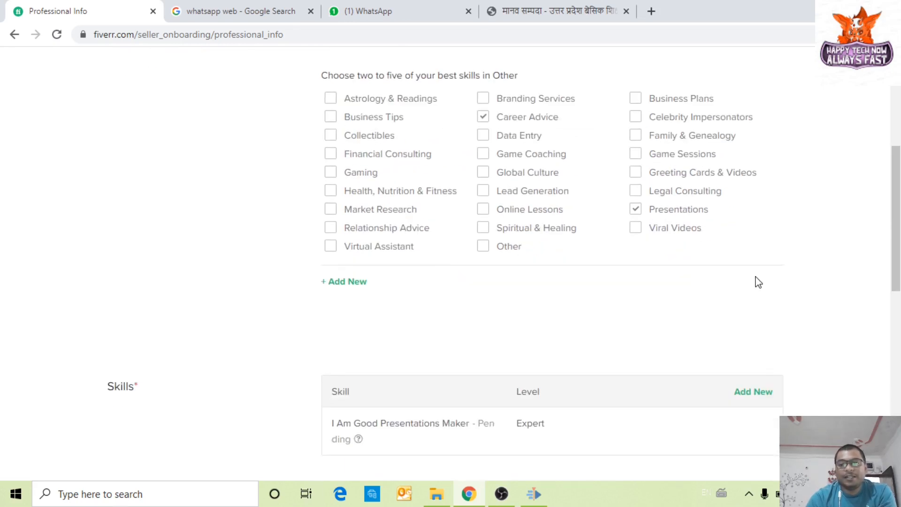
scroll(758, 281, "up", 3)
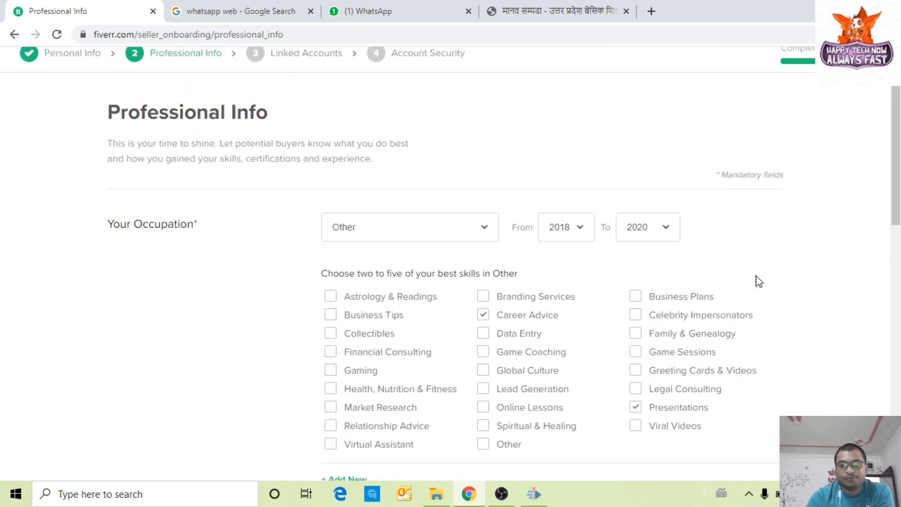
scroll(609, 300, "down", 5)
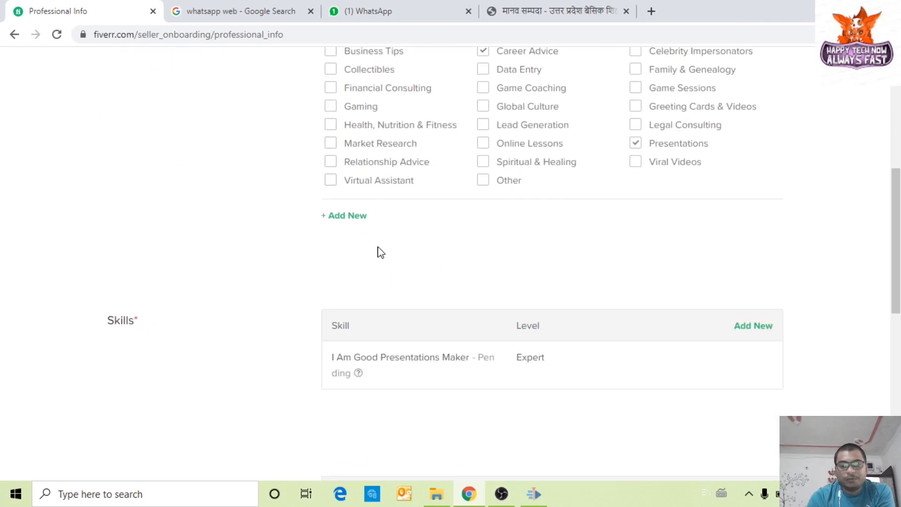
scroll(404, 261, "up", 4)
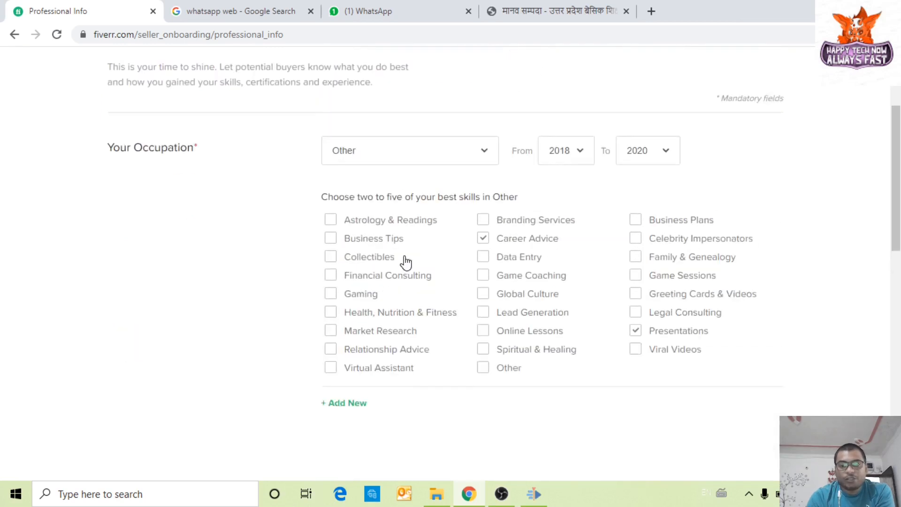
scroll(191, 300, "down", 3)
scroll(329, 293, "down", 1)
scroll(539, 263, "up", 3)
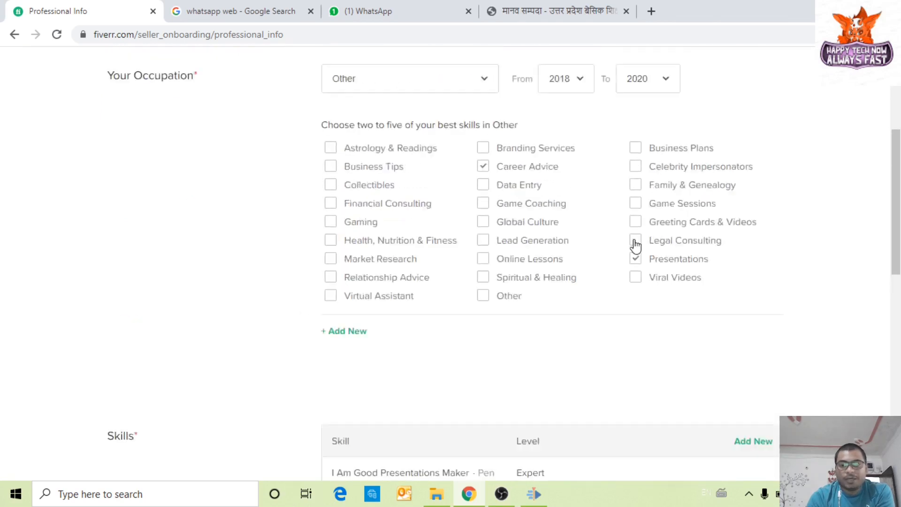
scroll(516, 300, "down", 4)
scroll(535, 307, "down", 1)
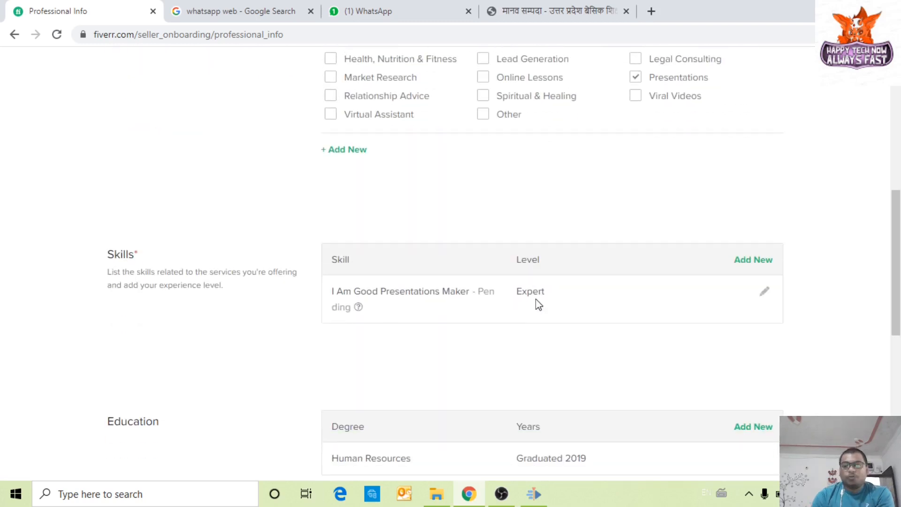
scroll(533, 302, "down", 2)
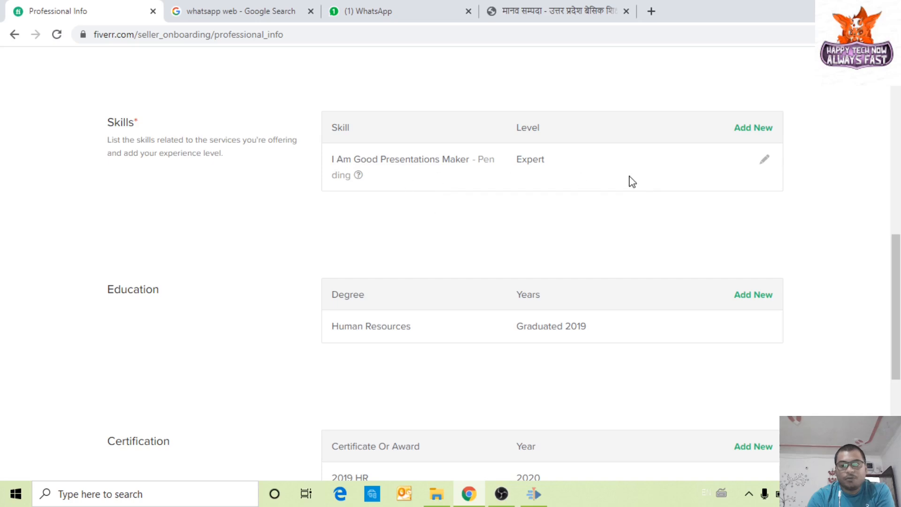
Step: Start a new skill entry, then dismiss the Experience Level list without choosing a level
left_click(752, 130)
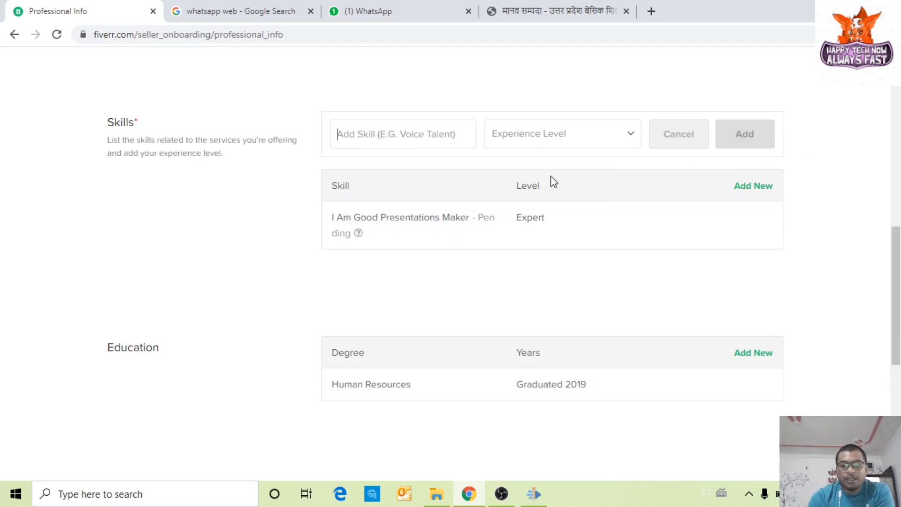
left_click(629, 135)
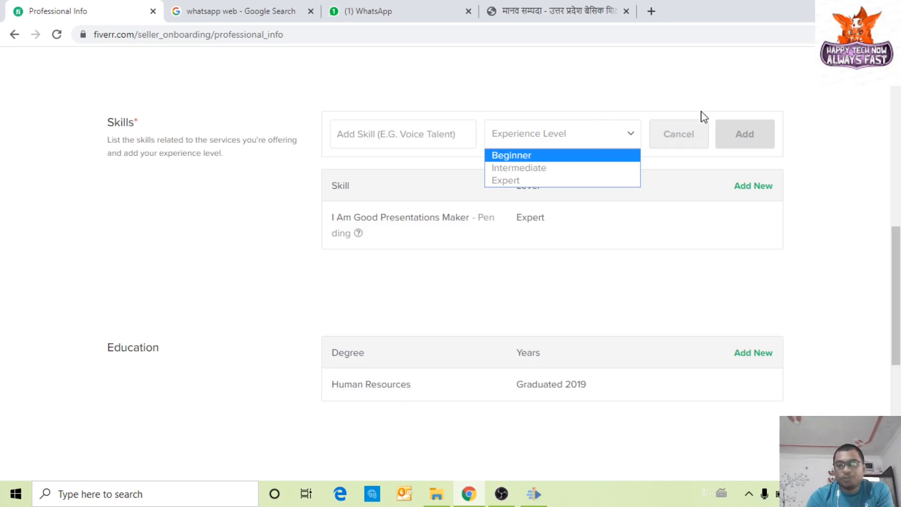
left_click(810, 133)
scroll(796, 149, "up", 3)
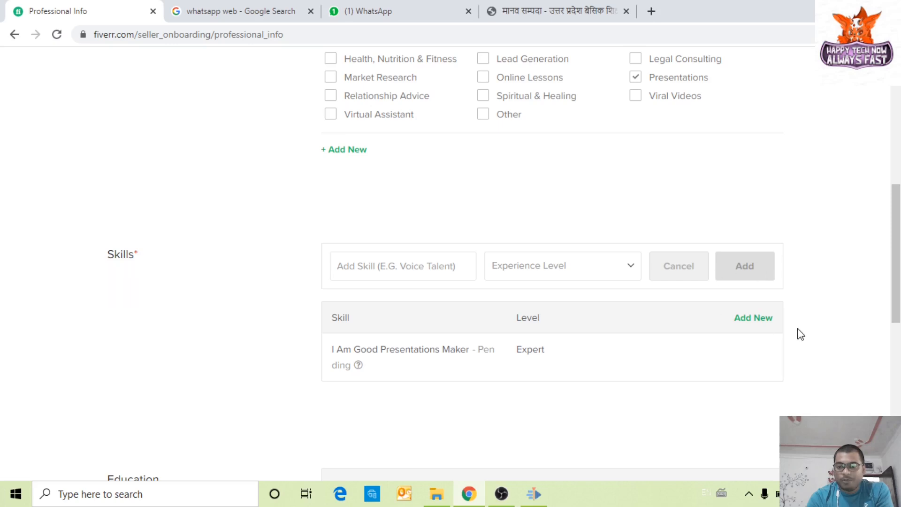
Step: Edit the Human Resources education entry, leaving its degree set to M.B.A
scroll(801, 335, "down", 5)
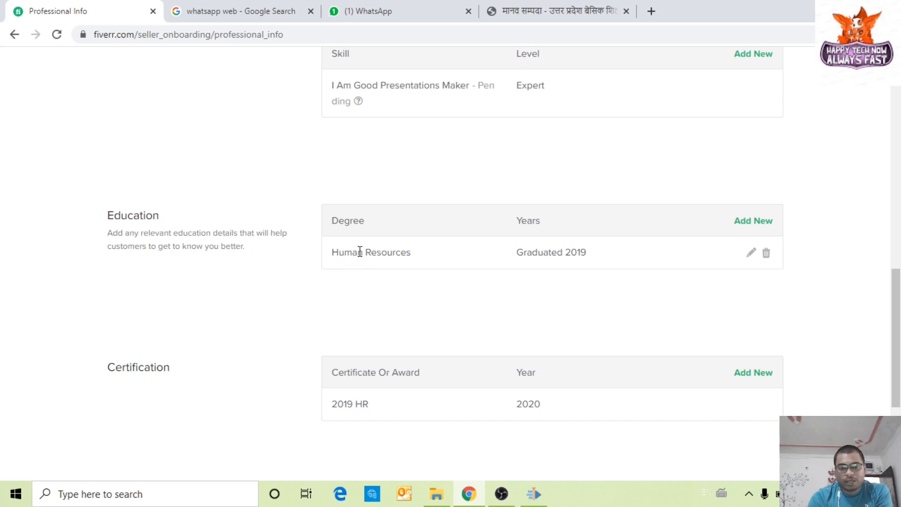
left_click_drag(344, 252, 398, 256)
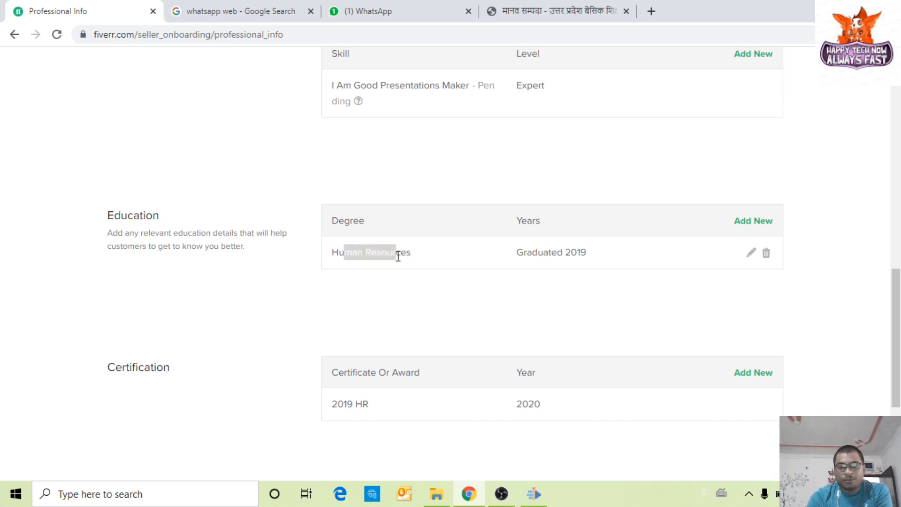
left_click(578, 252)
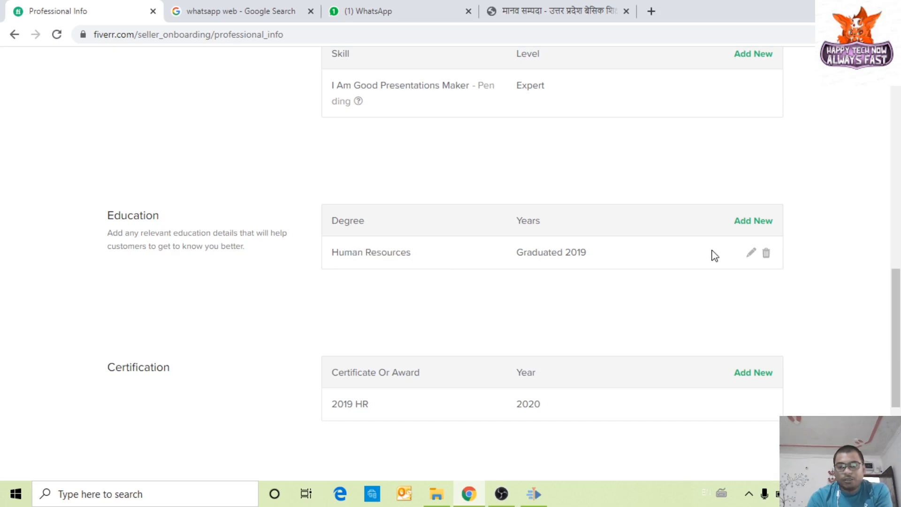
left_click(750, 253)
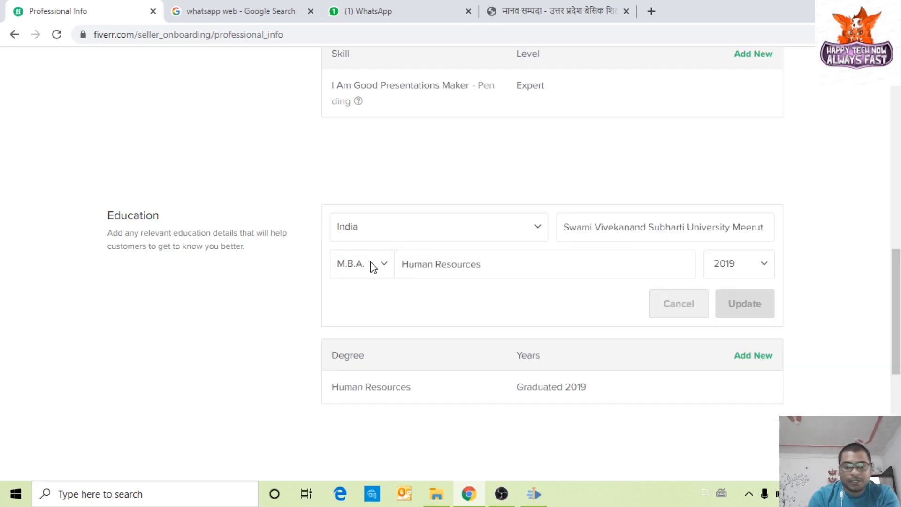
left_click(356, 267)
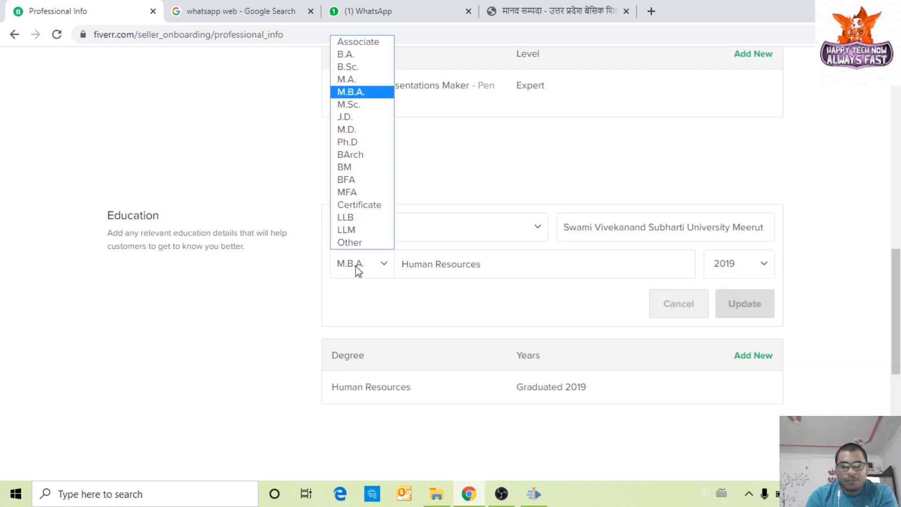
left_click(358, 267)
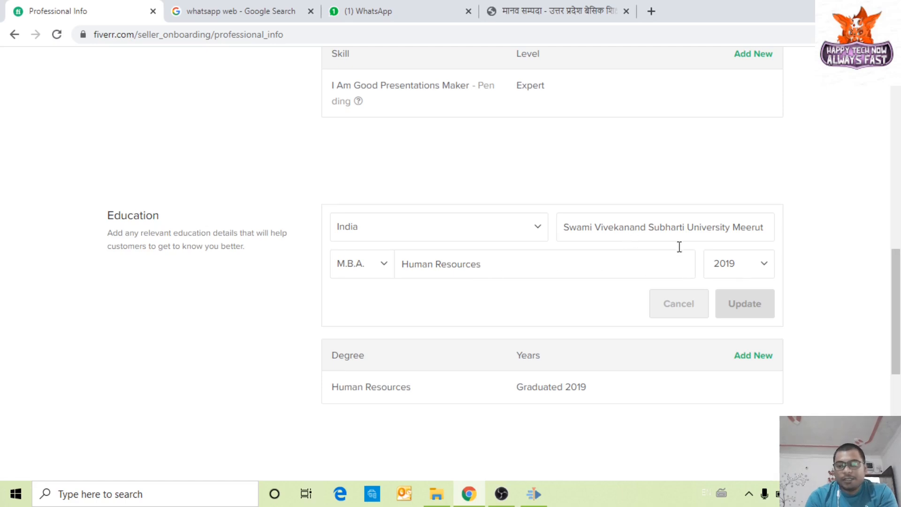
scroll(762, 347, "down", 4)
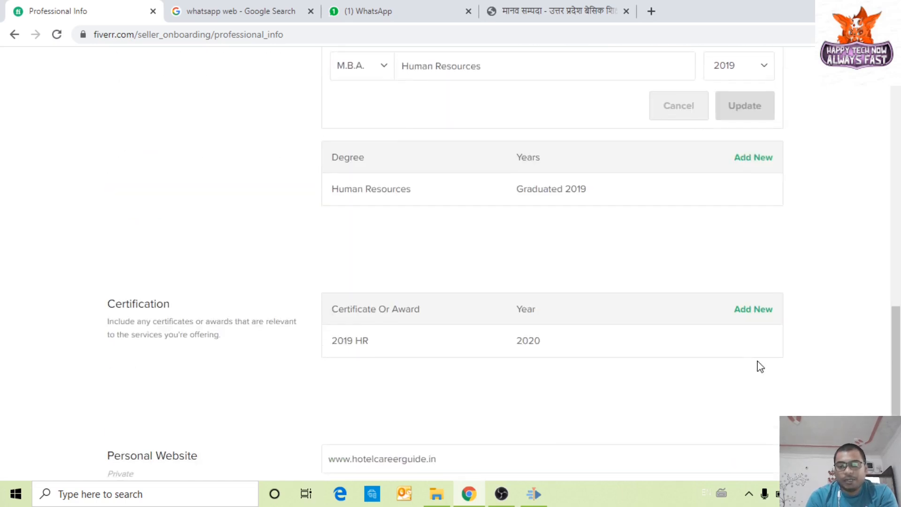
Step: Remove the Human Resources education entry and continue past Professional Info to Linked Accounts
left_click(764, 190)
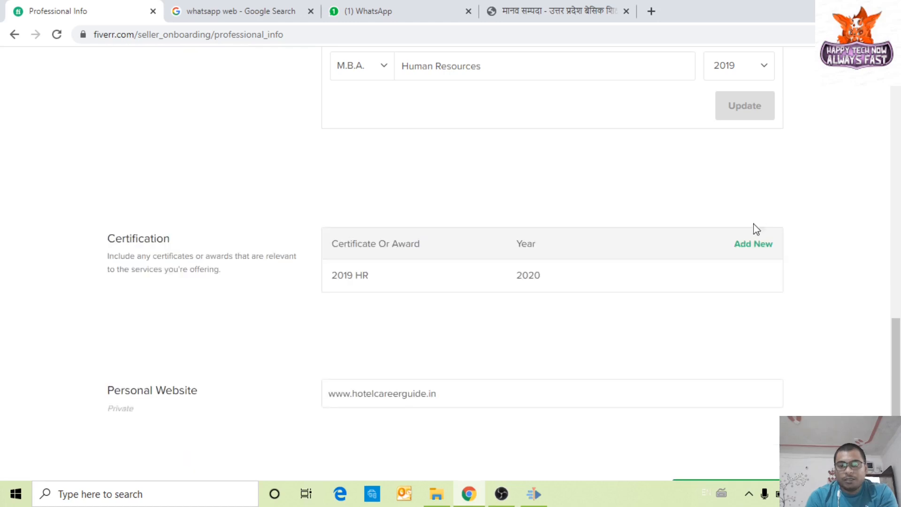
scroll(693, 245, "up", 2)
scroll(515, 266, "down", 2)
scroll(174, 263, "down", 1)
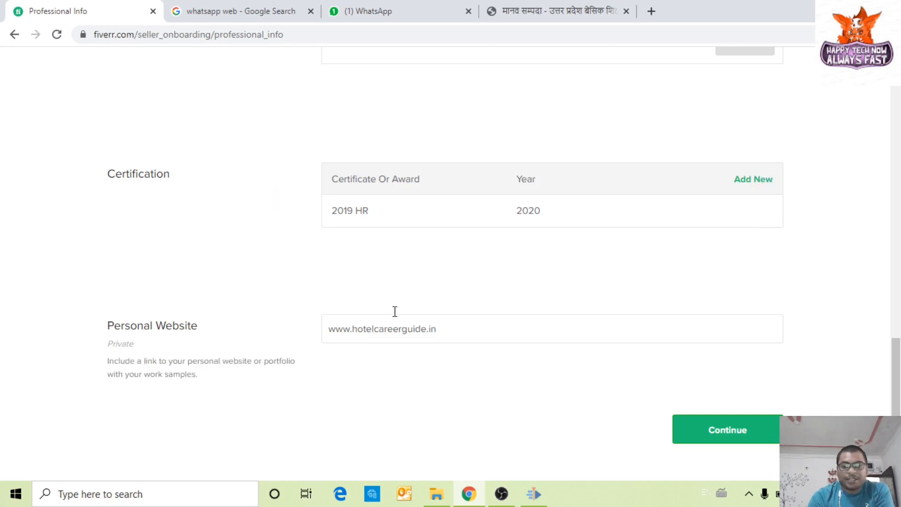
left_click_drag(466, 327, 326, 323)
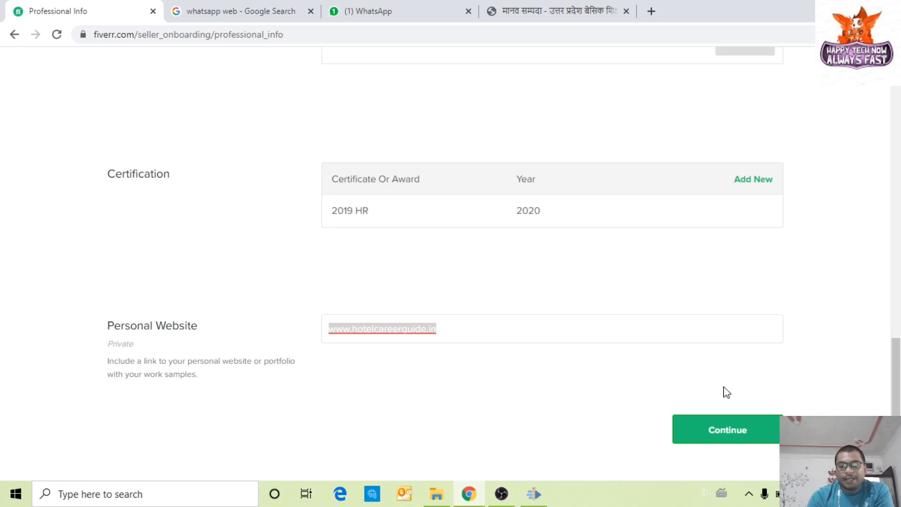
left_click(729, 429)
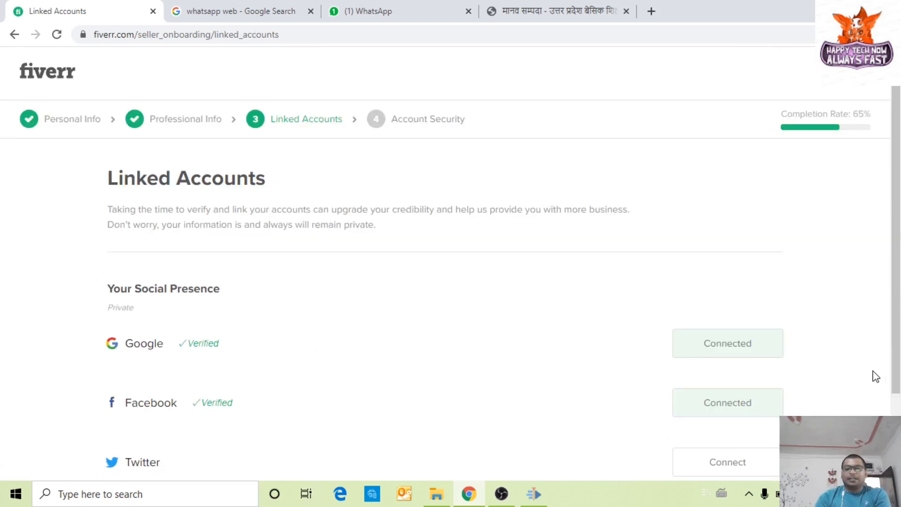
Step: Review Linked Accounts (Google and Facebook connected, 65% complete) and continue to Account Security
scroll(870, 374, "down", 2)
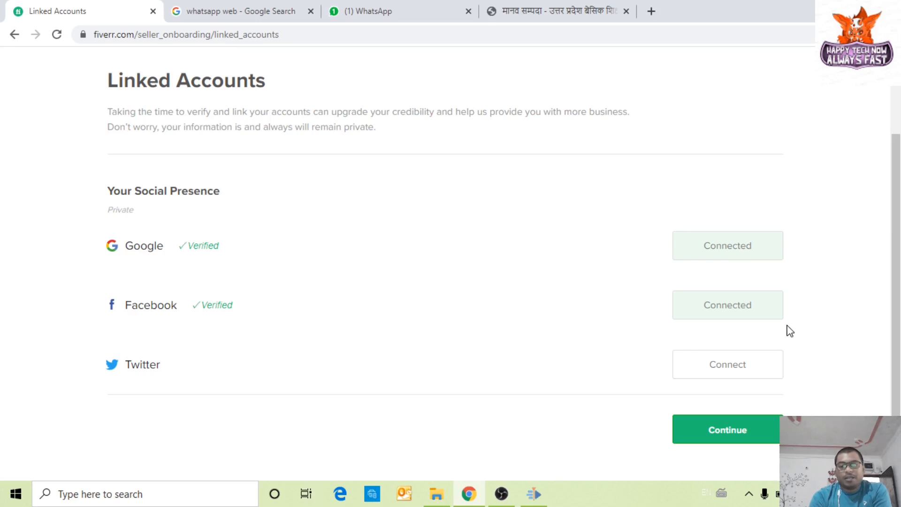
scroll(789, 331, "up", 2)
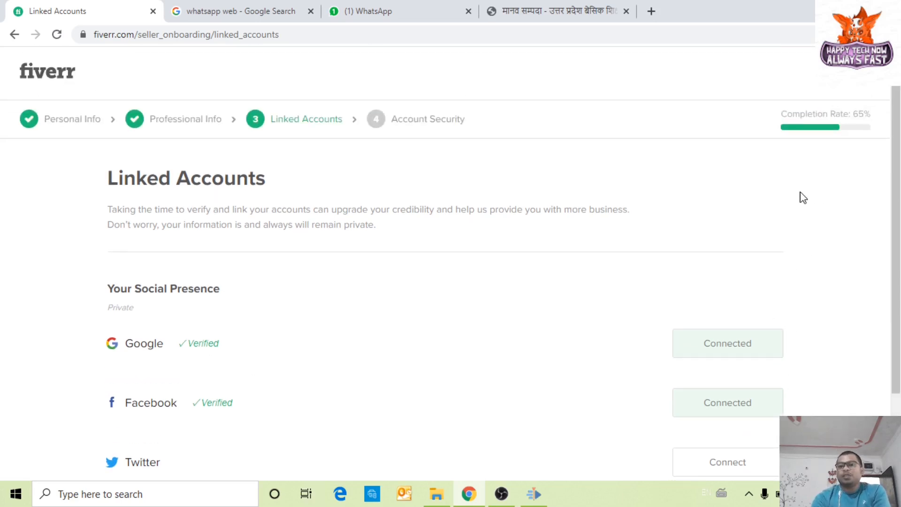
left_click_drag(784, 109, 880, 117)
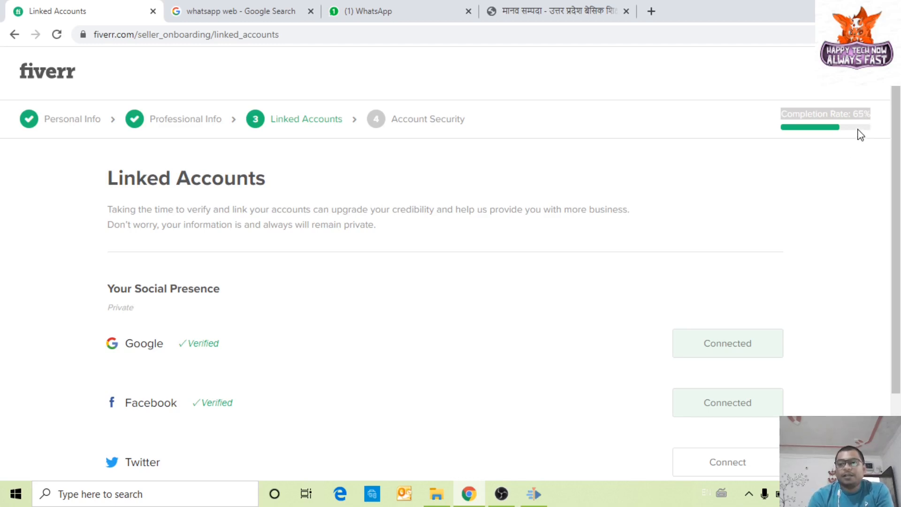
left_click(835, 194)
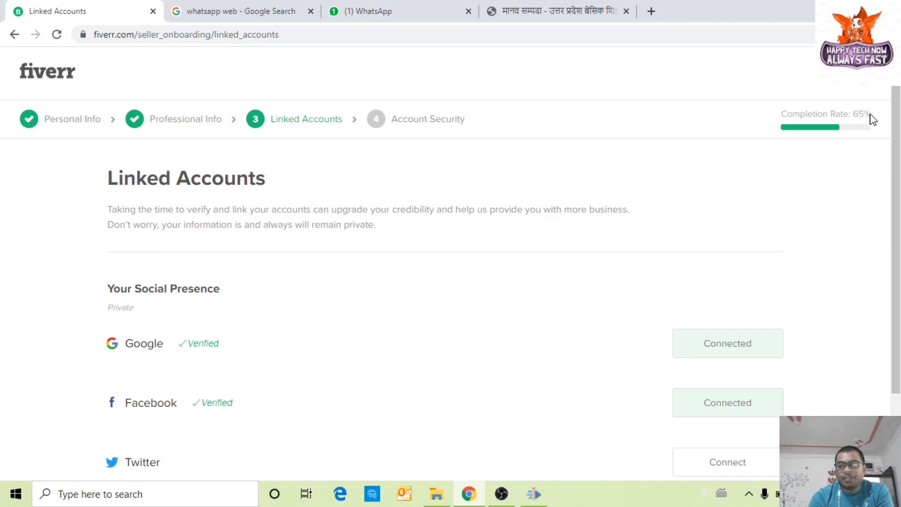
scroll(788, 300, "down", 2)
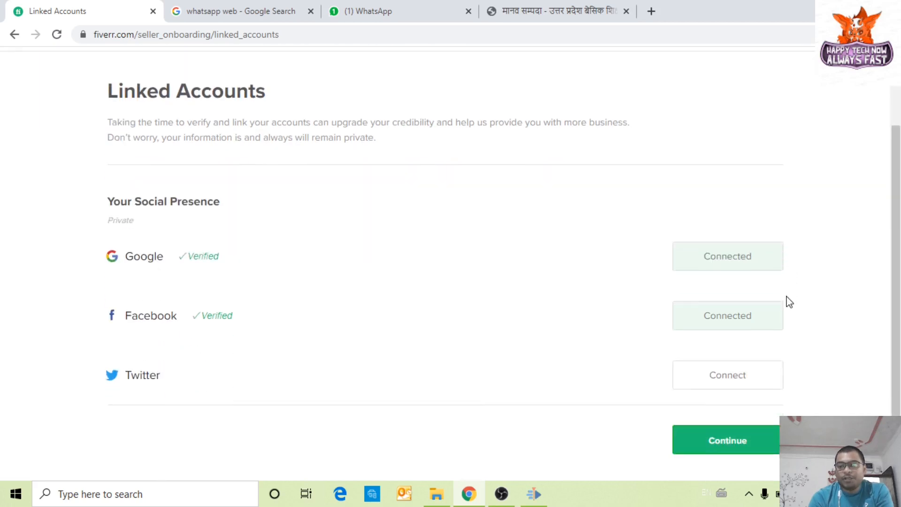
left_click(740, 439)
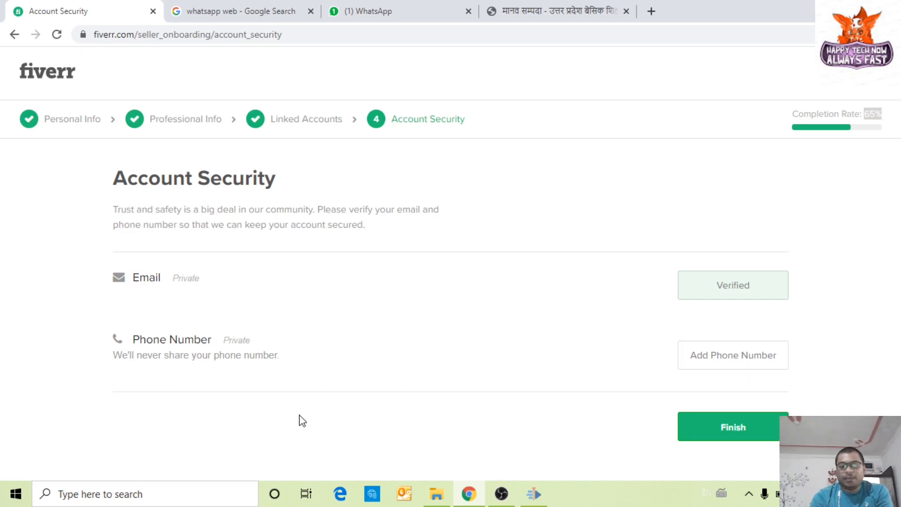
Step: Finish the seller onboarding in the All Done! dialog and start a new gig
left_click(738, 434)
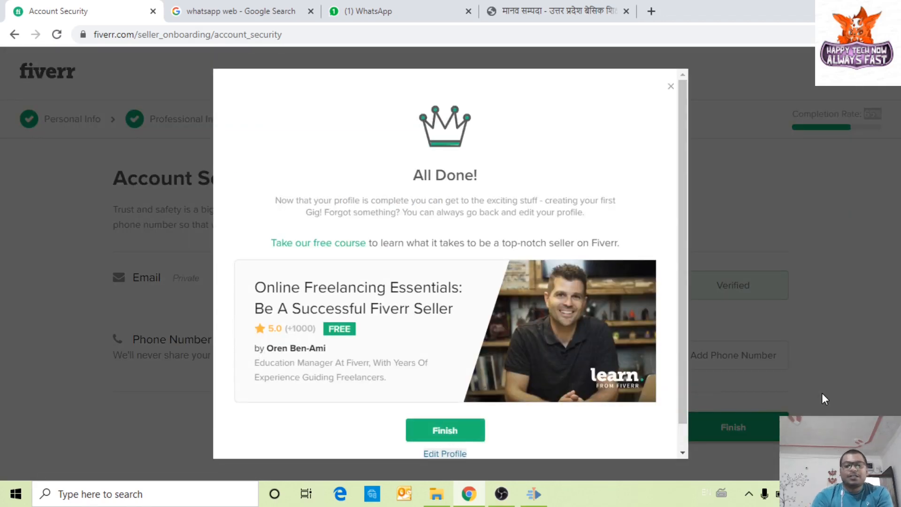
scroll(371, 266, "down", 1)
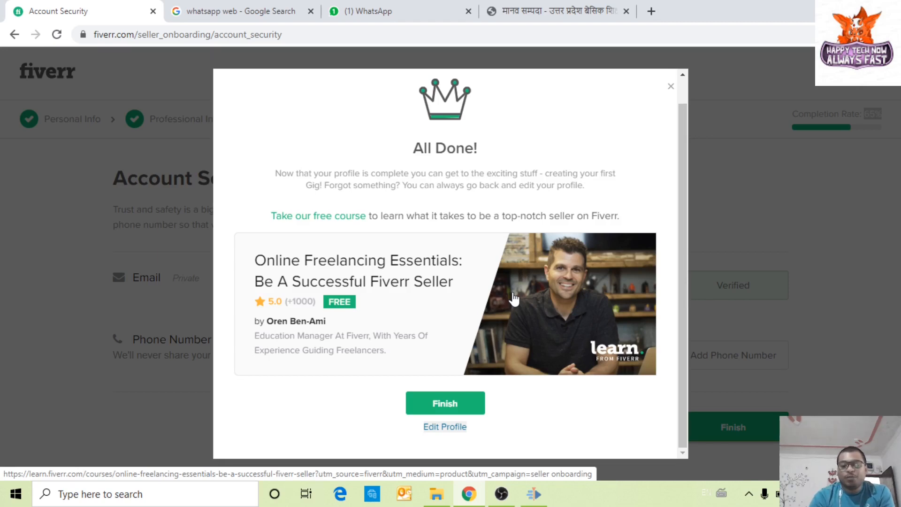
left_click(447, 406)
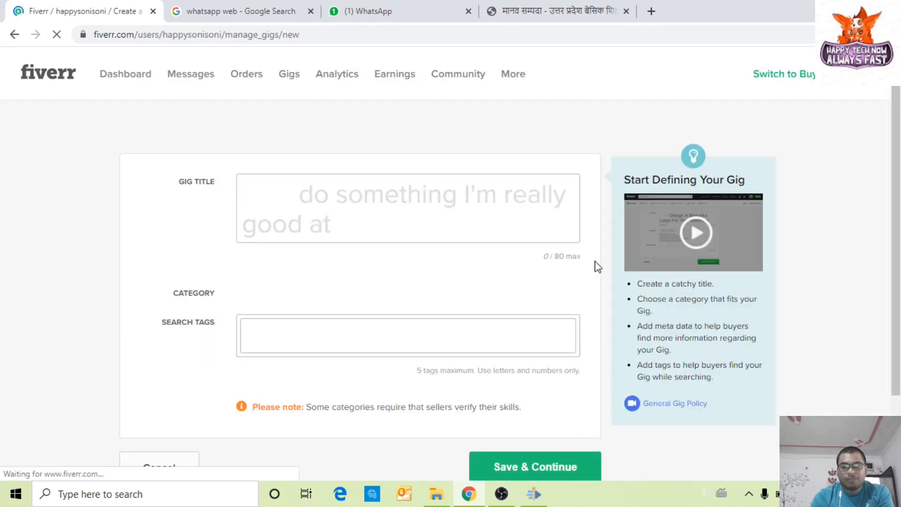
Step: Bring up the empty Create a Gig overview form and place the cursor in Gig Title
scroll(649, 427, "down", 2)
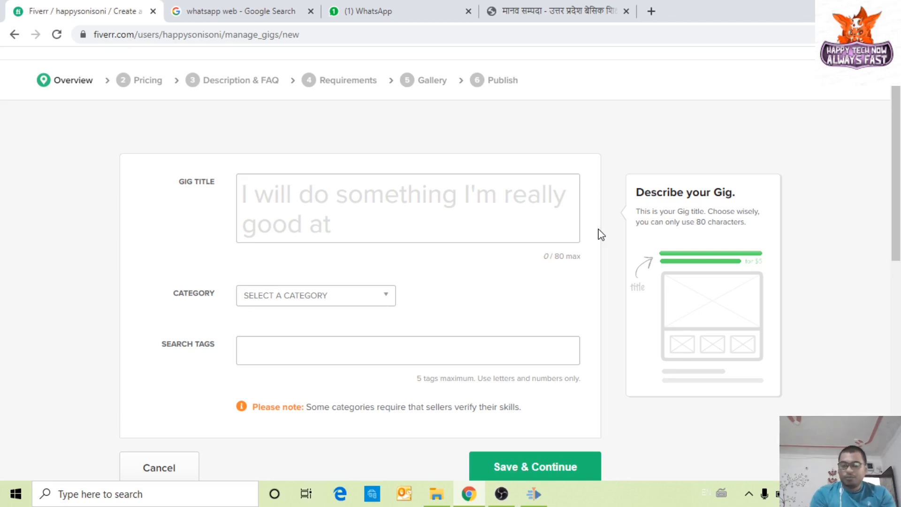
left_click(343, 199)
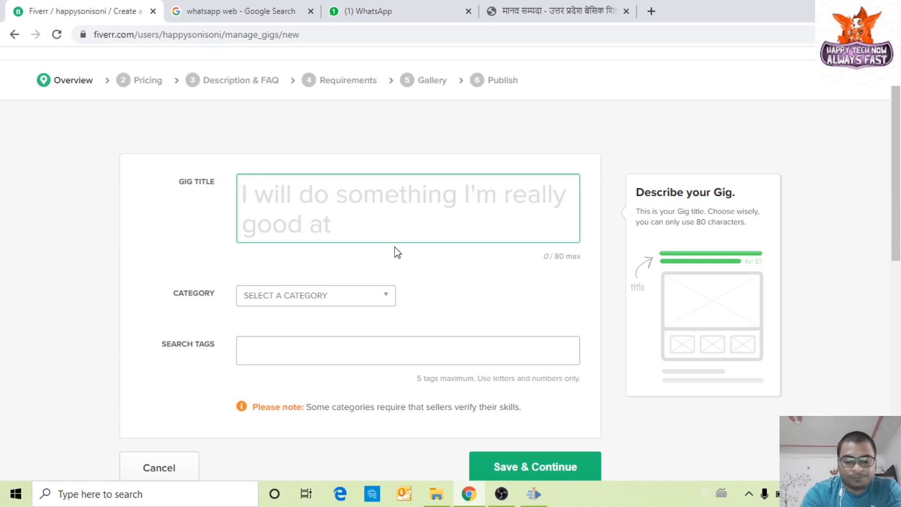
Step: Enter the gig title 'I will create best presentation for your business' (42/80 characters)
type("Ma")
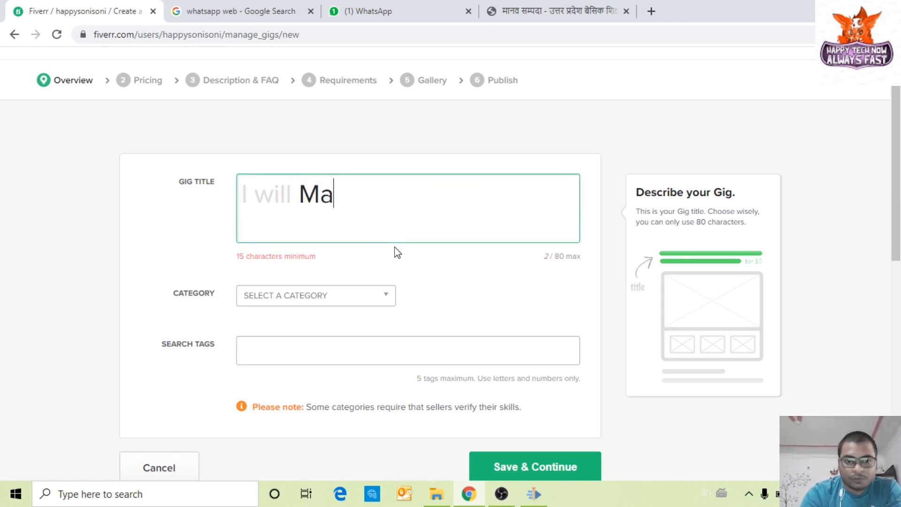
key("BackSpace")
key("BackSpace")
type("c")
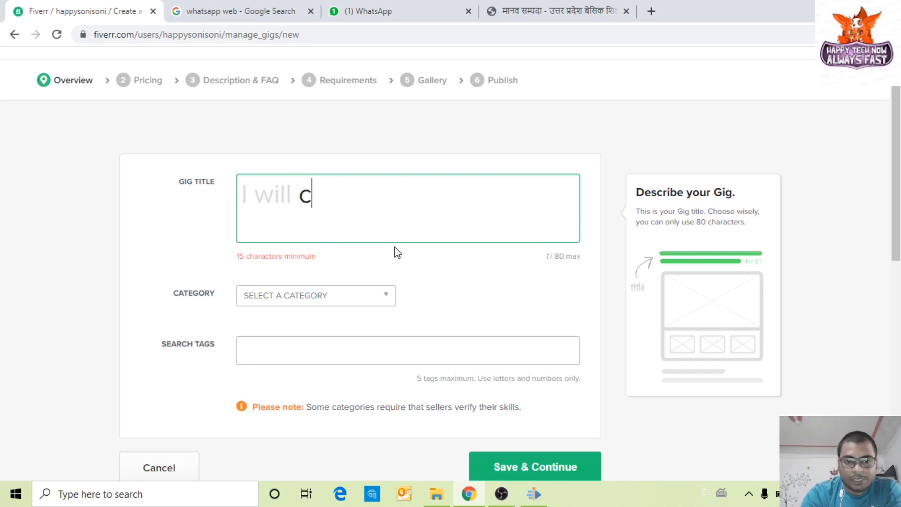
type("teayt")
key("BackSpace")
key("BackSpace")
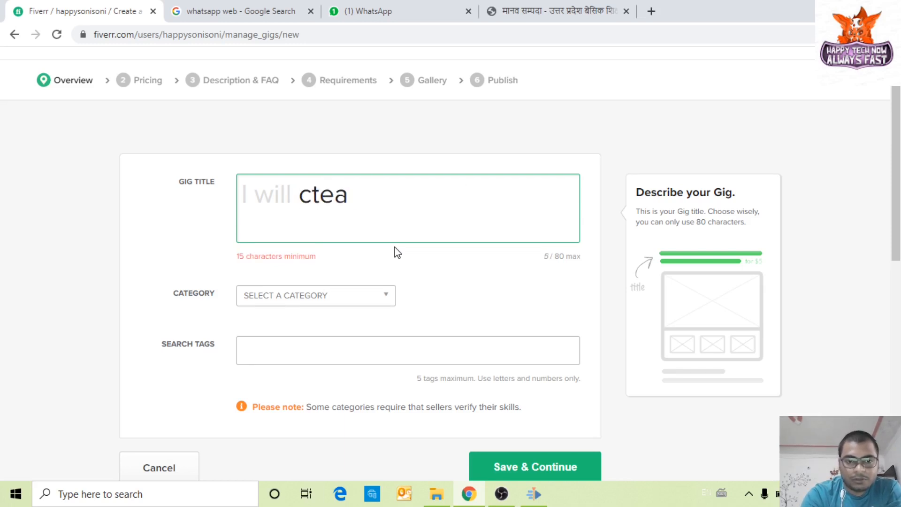
type("te")
key("BackSpace")
key("BackSpace")
key("BackSpace")
key("BackSpace")
key("BackSpace")
type("reatee")
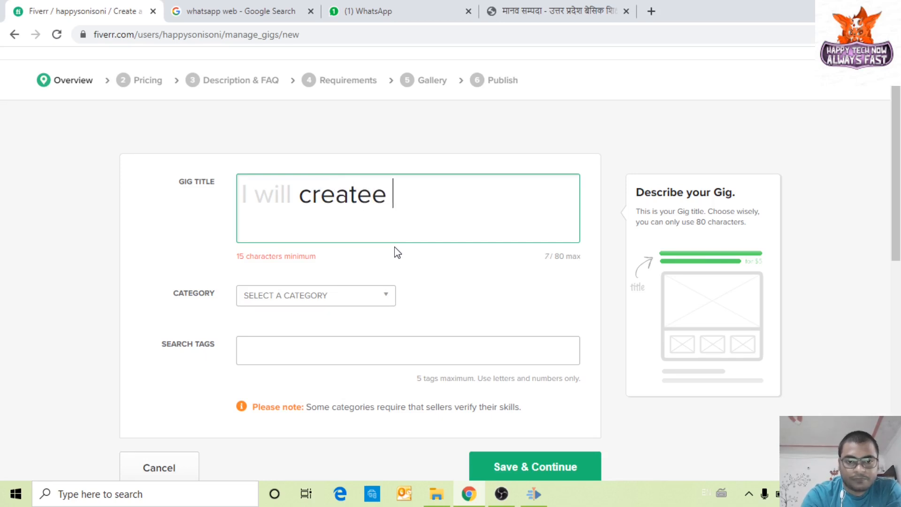
key("BackSpace")
key("BackSpace")
type("best pres")
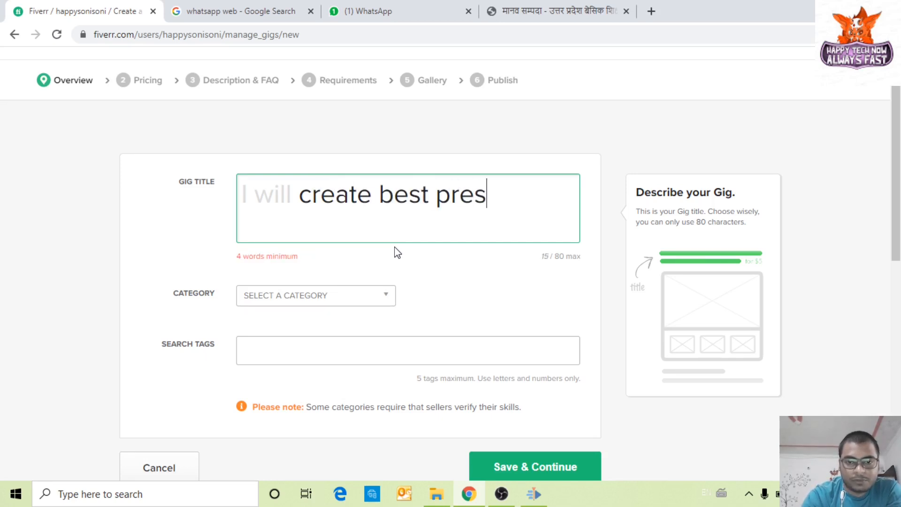
type("entaio")
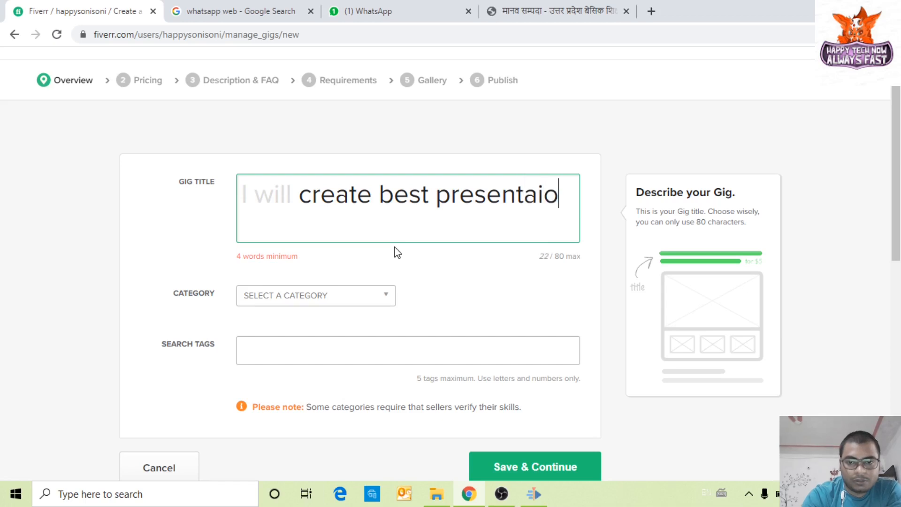
key("BackSpace")
key("BackSpace")
type("to")
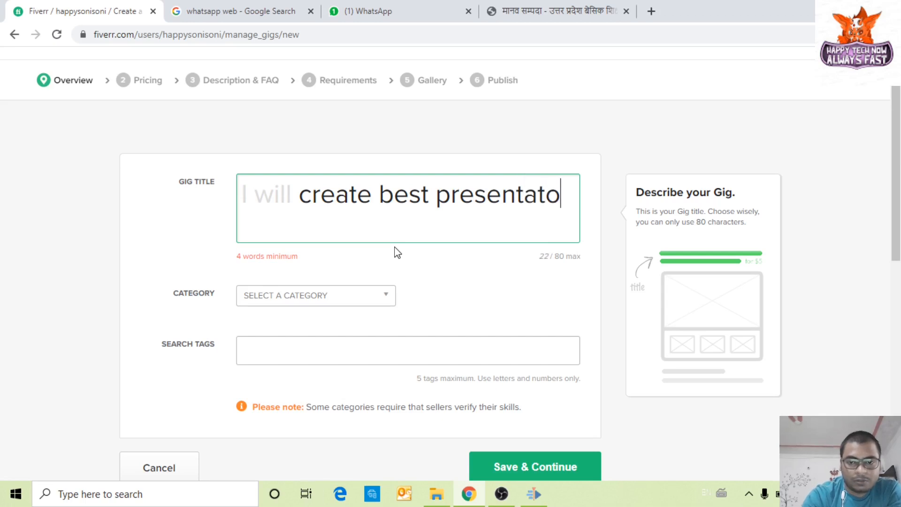
key("BackSpace")
type("io")
key("BackSpace")
type("n ")
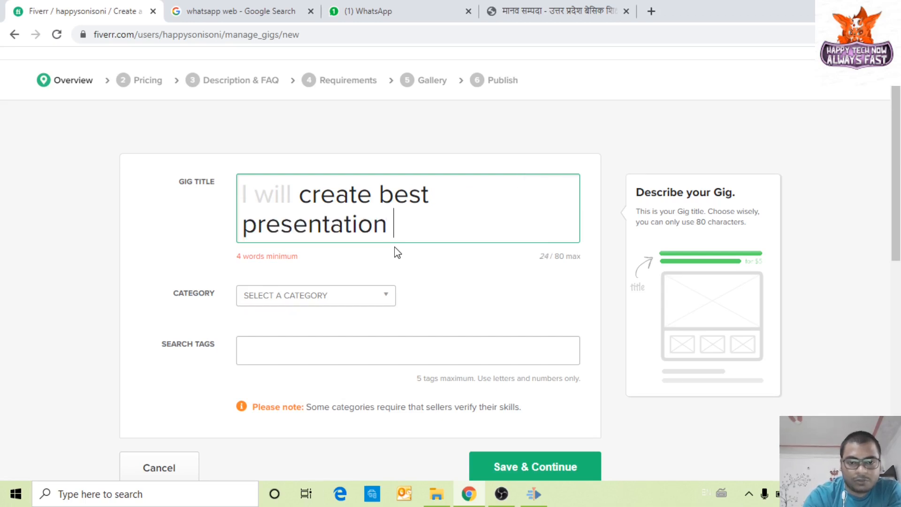
type("for yor")
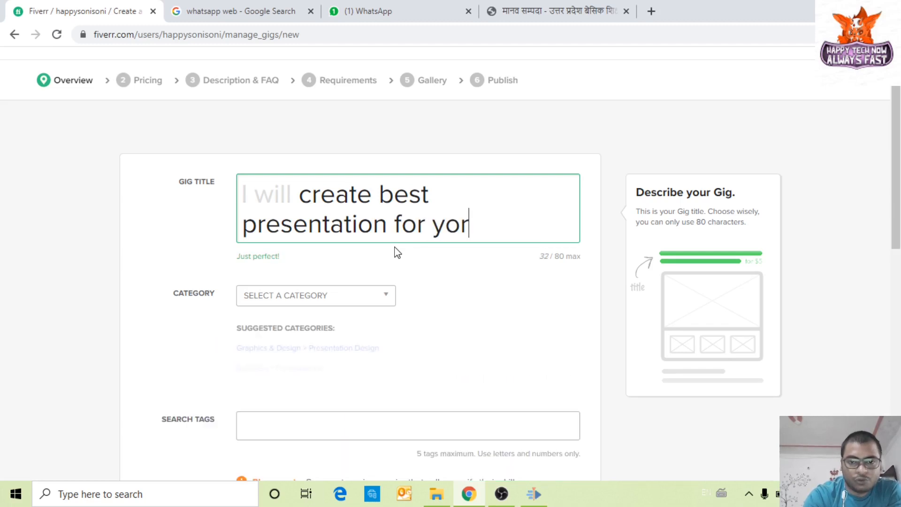
key("BackSpace")
key("BackSpace")
type("u")
key("BackSpace")
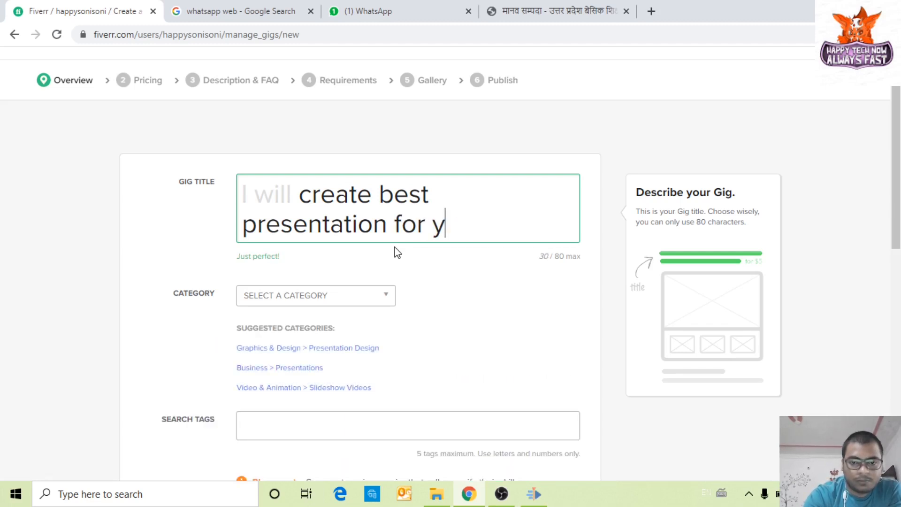
type("our business")
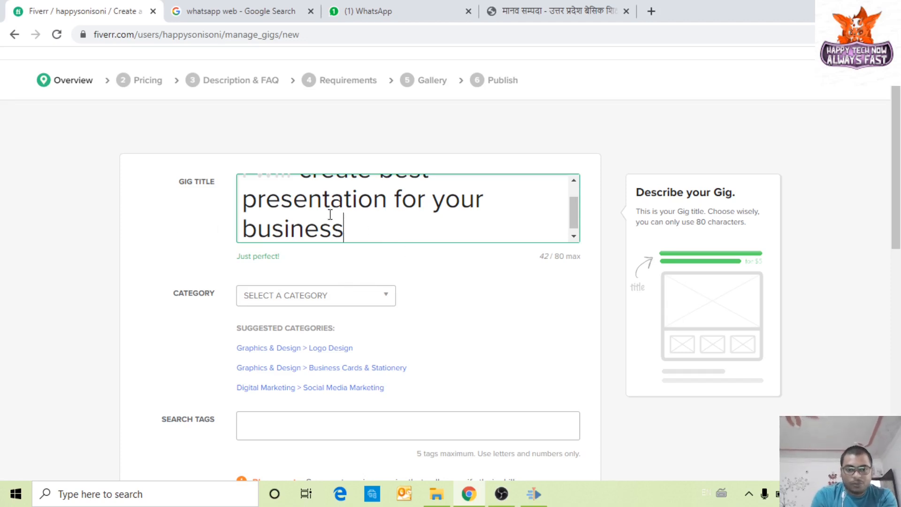
scroll(197, 287, "down", 3)
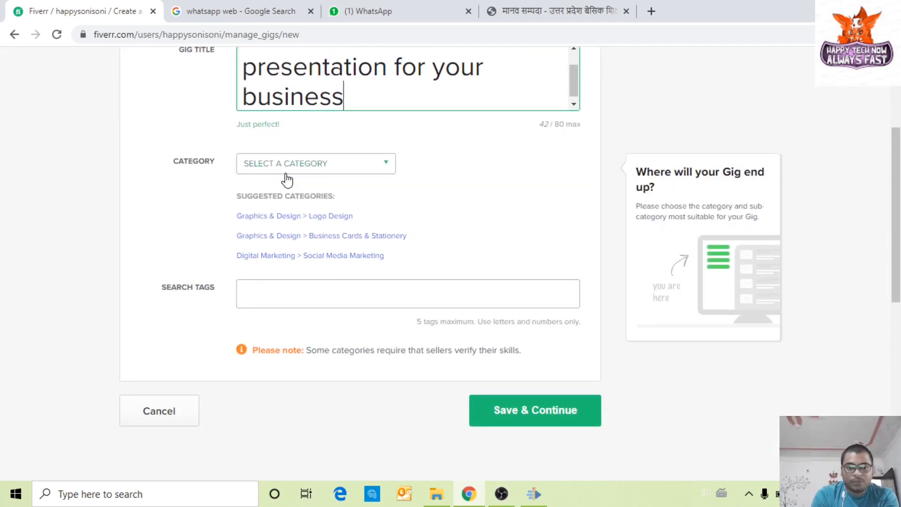
Step: Choose Business as the gig category, then Presentations as its subcategory
left_click(302, 170)
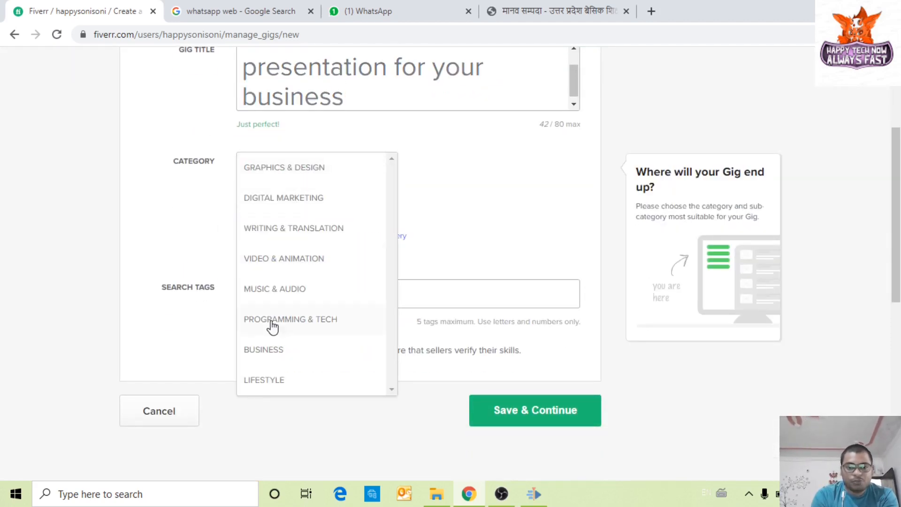
scroll(281, 305, "down", 3)
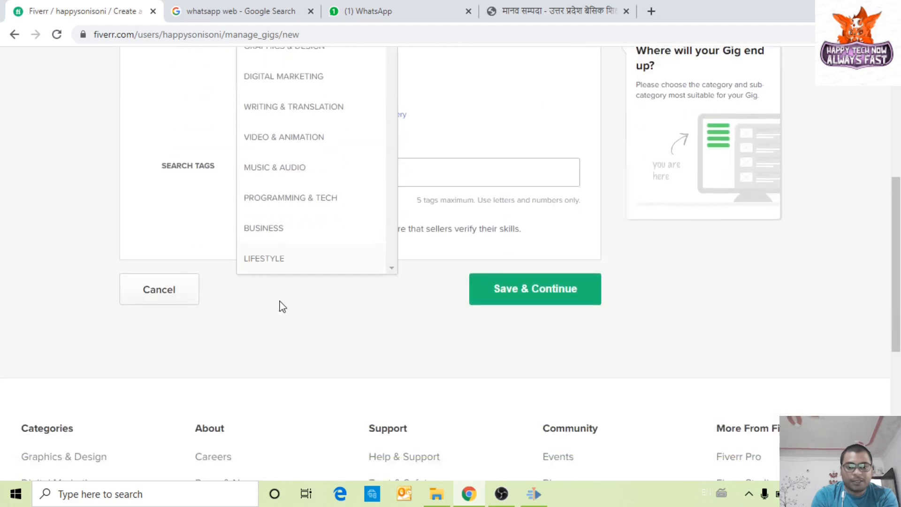
scroll(295, 254, "up", 2)
scroll(304, 238, "up", 3)
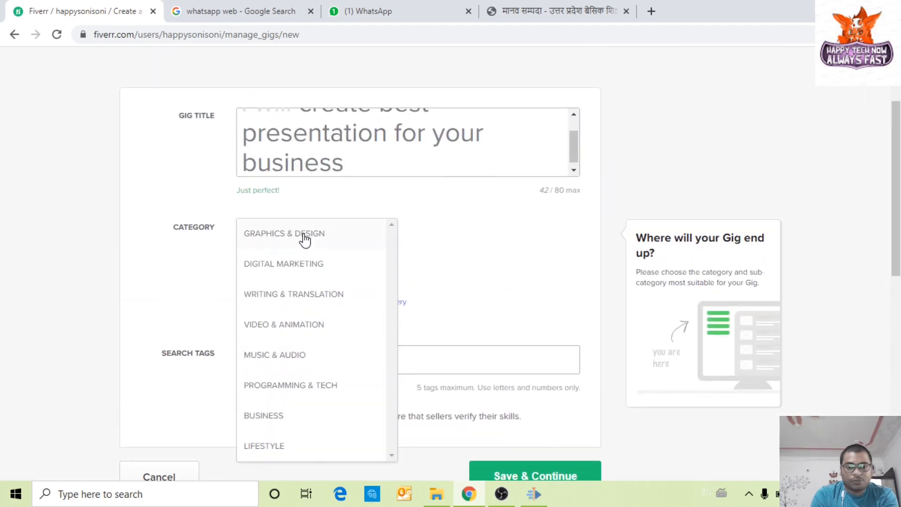
left_click(286, 416)
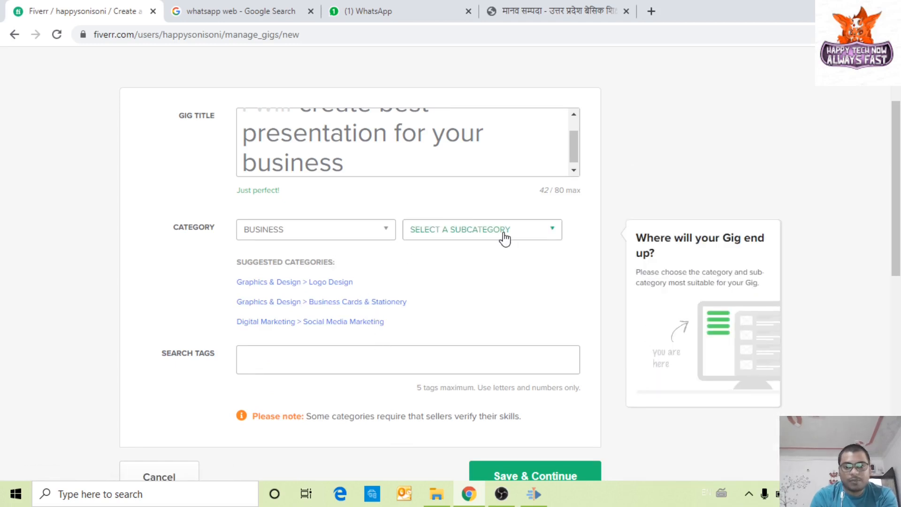
left_click(504, 237)
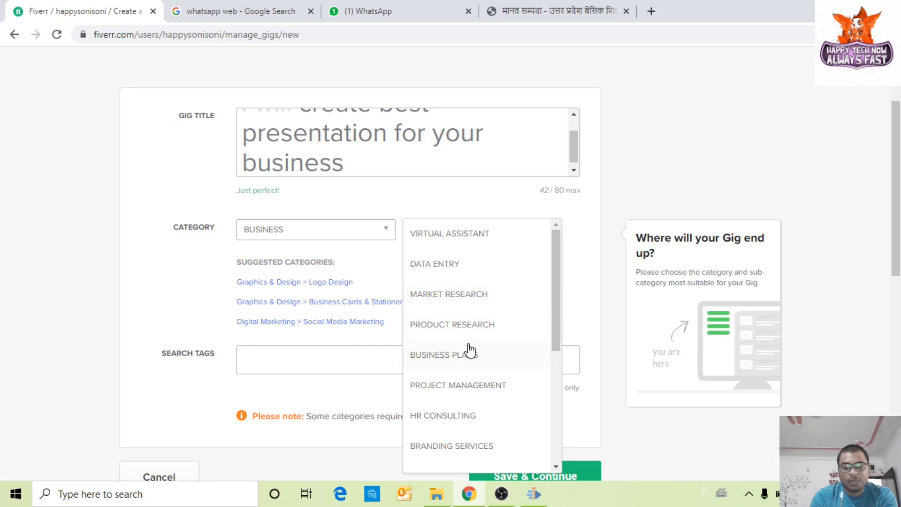
scroll(470, 352, "down", 1)
scroll(470, 355, "down", 3)
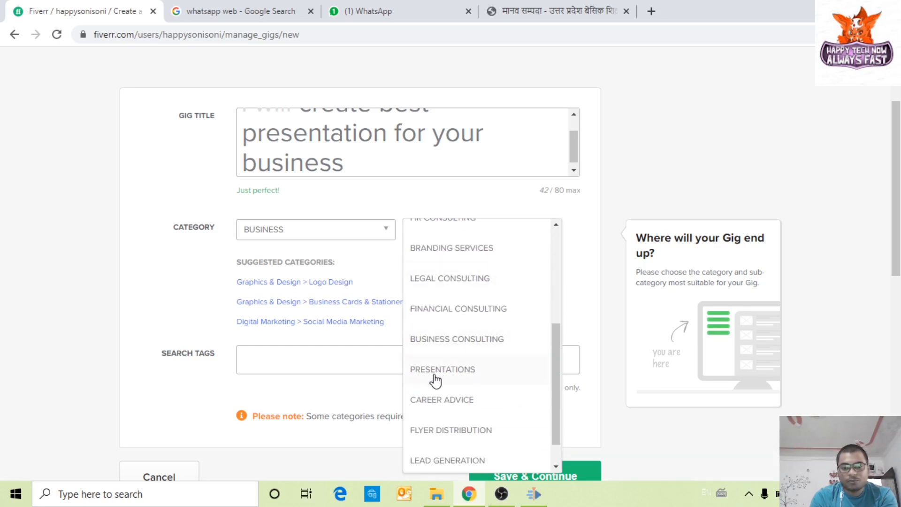
left_click(470, 380)
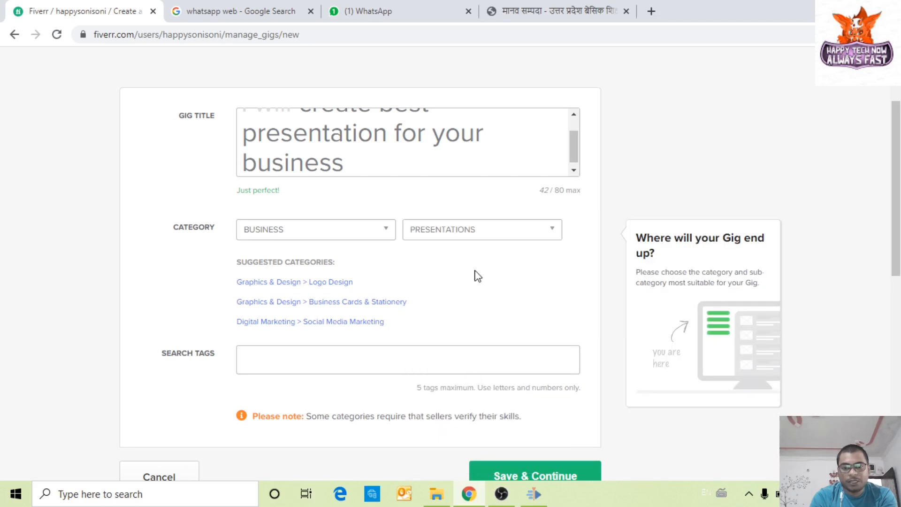
scroll(472, 322, "down", 3)
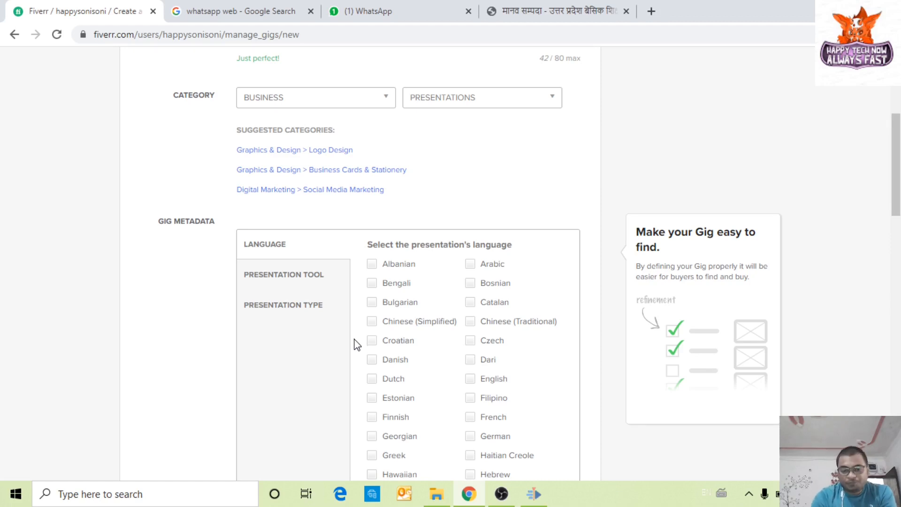
Step: Tick Hindi and English as languages and choose Google Slides as the presentation tool
scroll(455, 390, "down", 2)
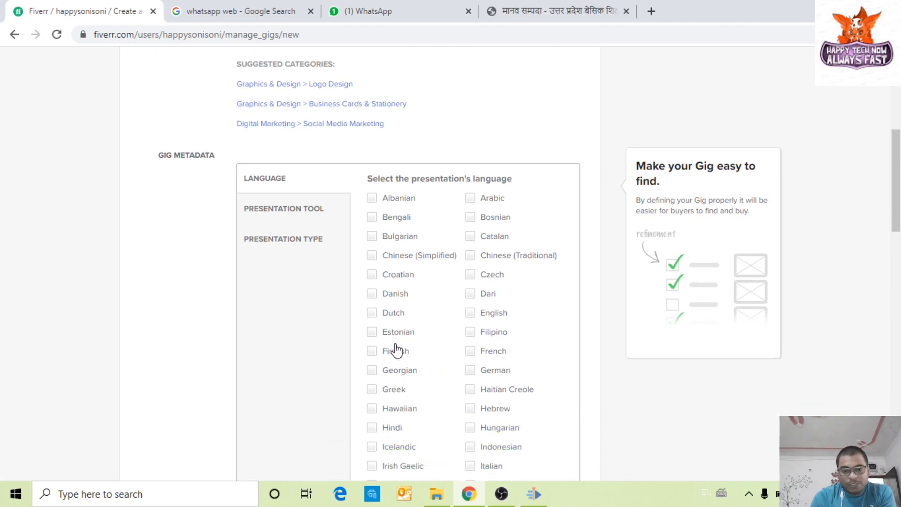
left_click(392, 428)
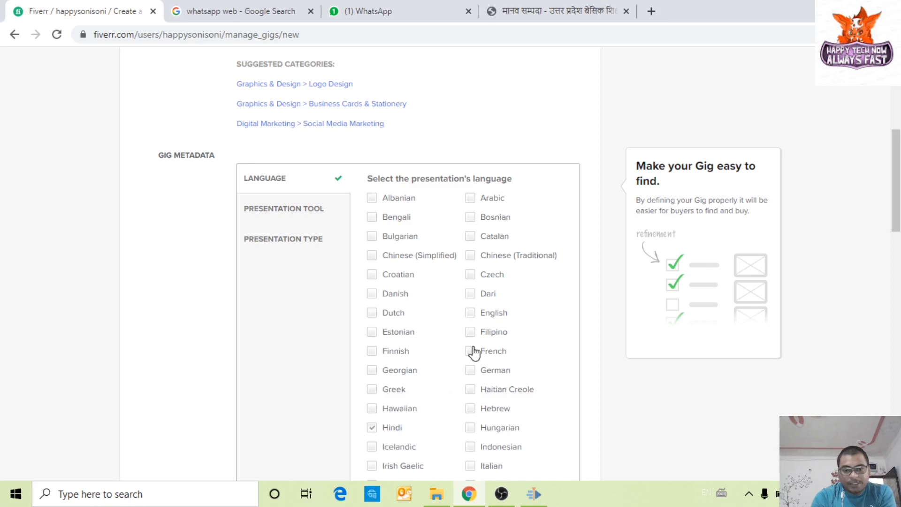
left_click(473, 315)
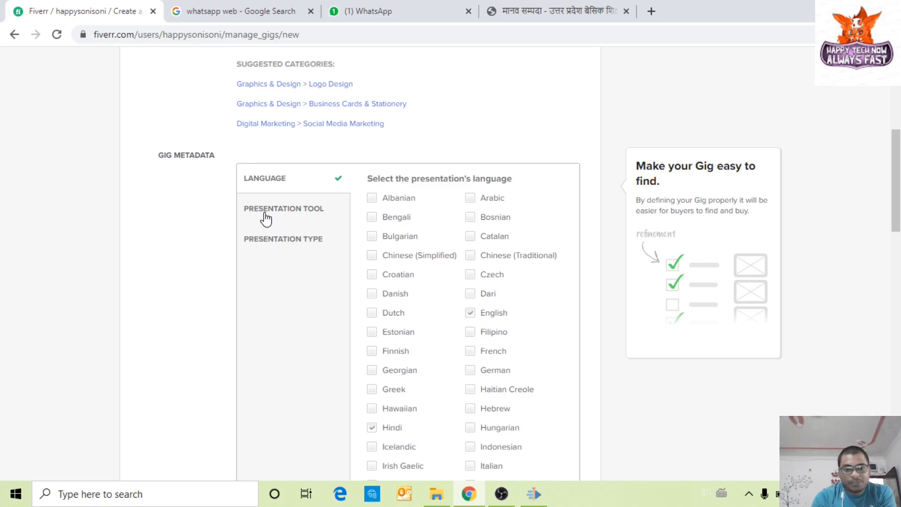
left_click(298, 212)
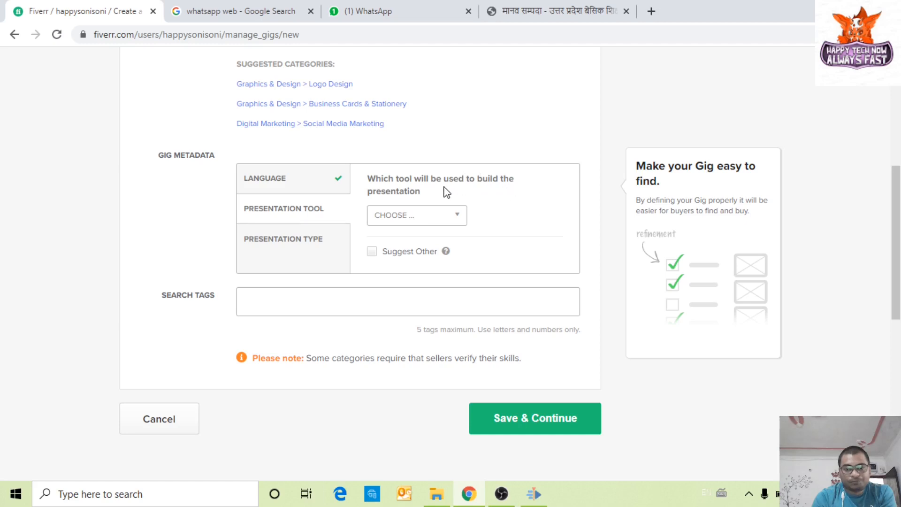
left_click(455, 216)
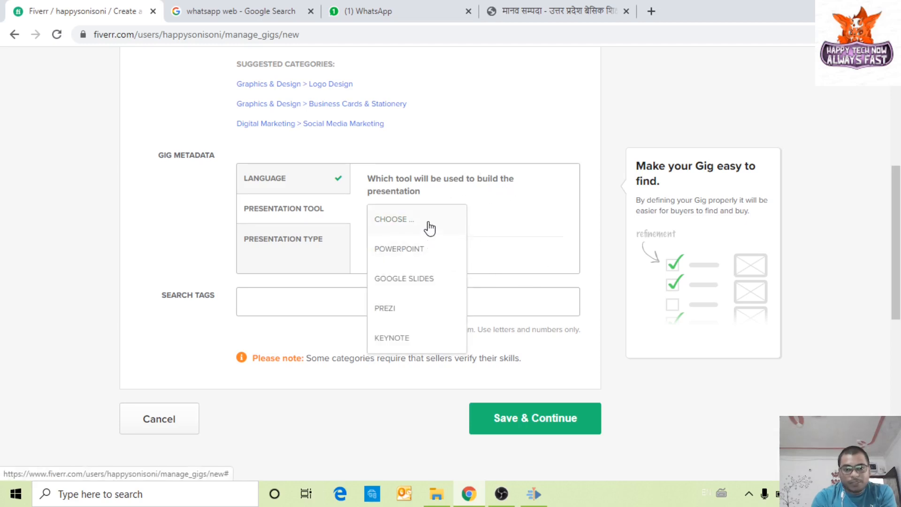
left_click(424, 282)
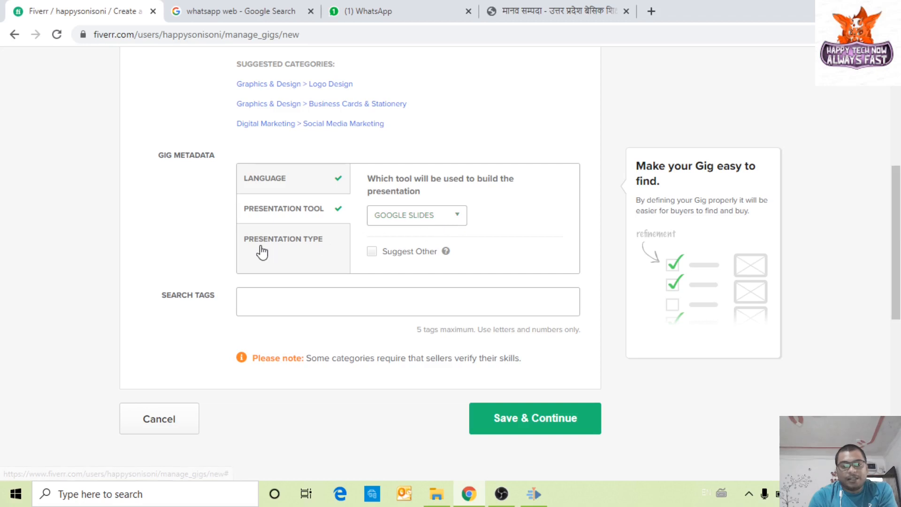
Step: Tick Education, Business Proposal and Training as the Presentation Type purposes
left_click(307, 252)
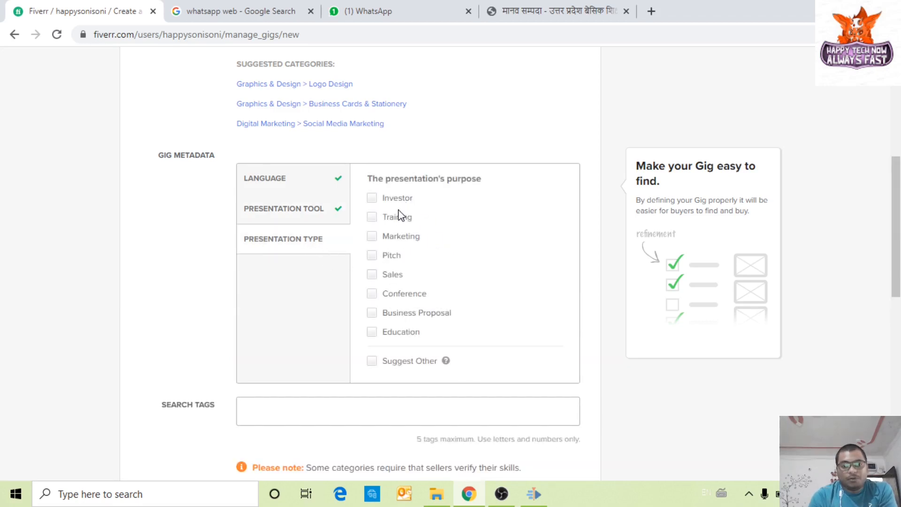
left_click(398, 333)
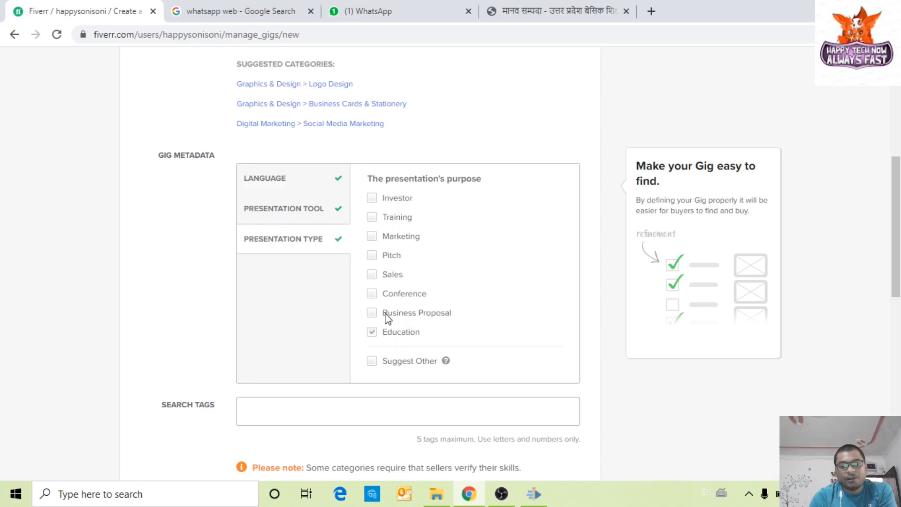
scroll(469, 319, "down", 2)
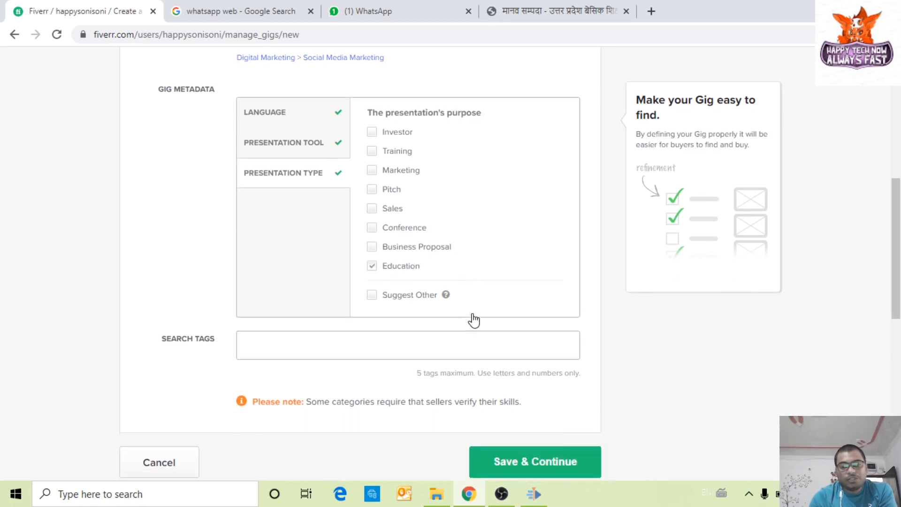
left_click(408, 252)
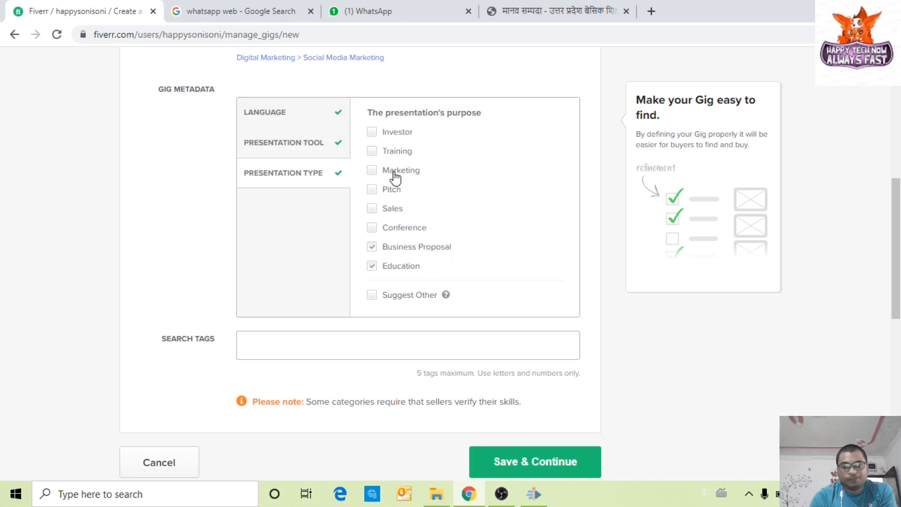
left_click(394, 155)
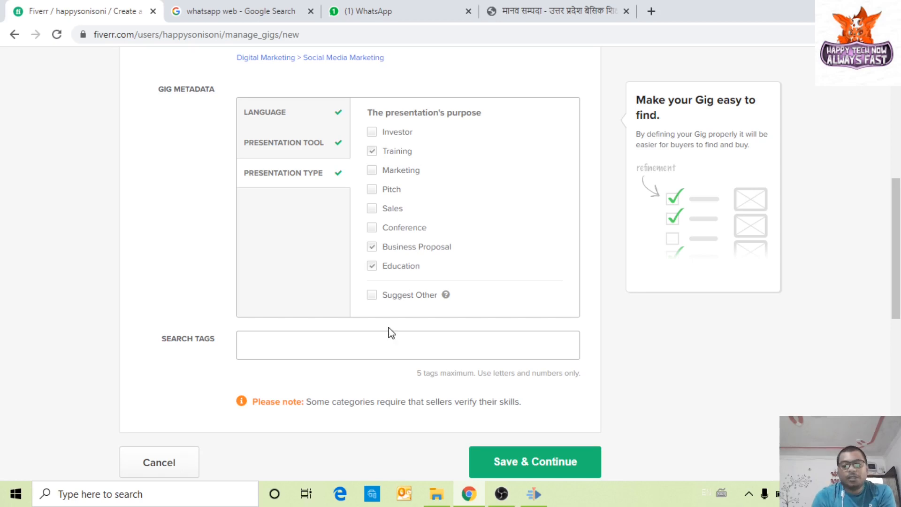
left_click(269, 339)
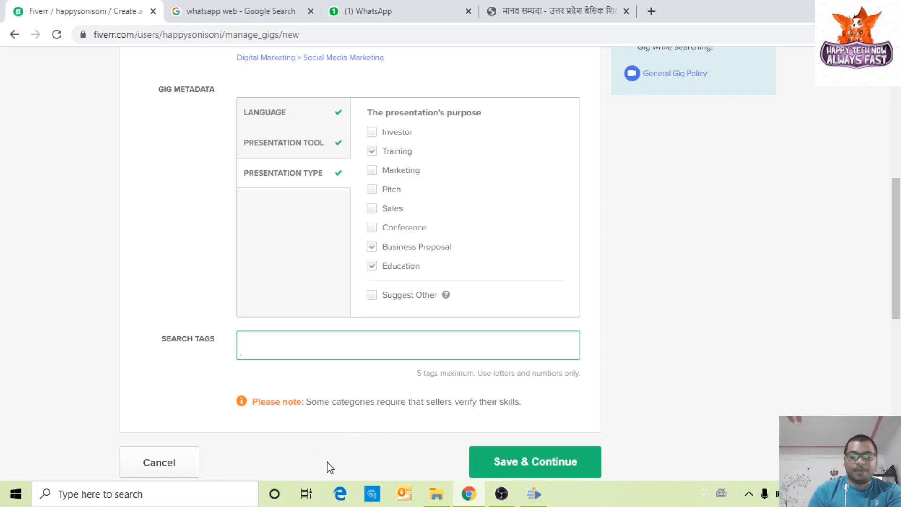
Step: Add the search tags Presentation Slide, Slide show and Slides
type("Pre")
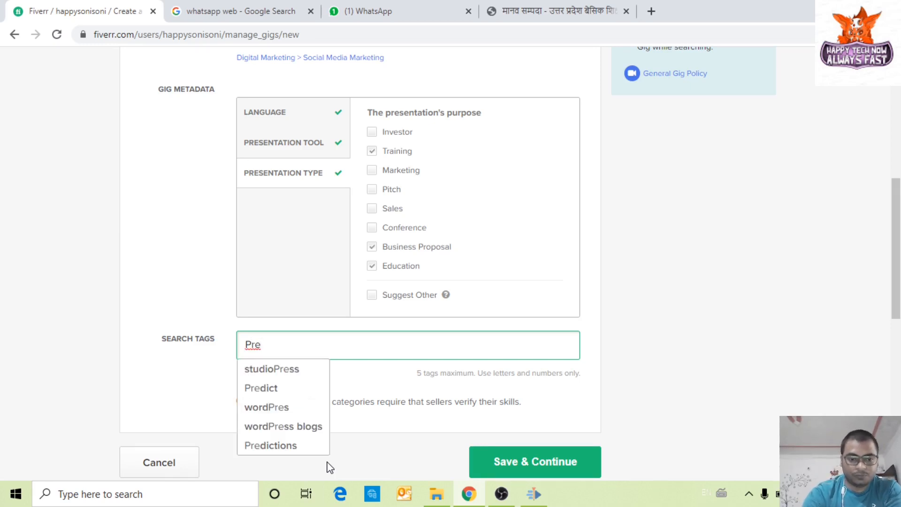
type("sentait")
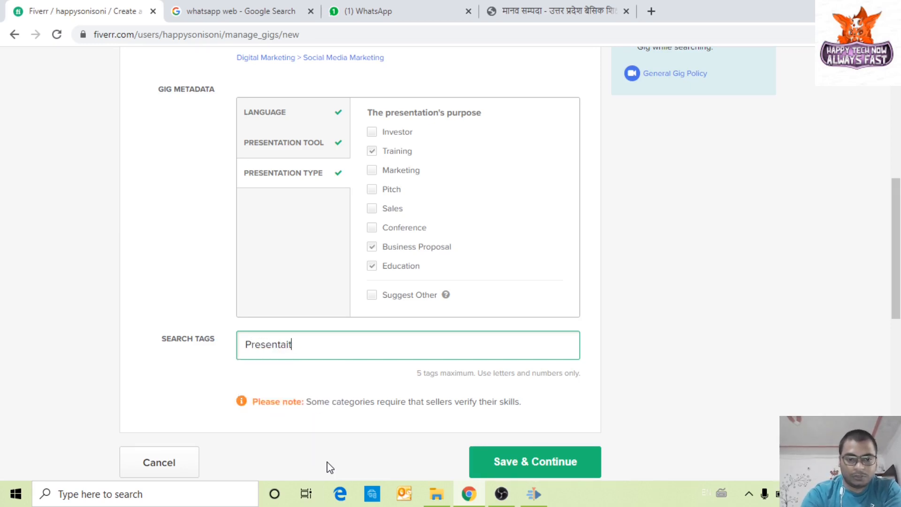
type("non")
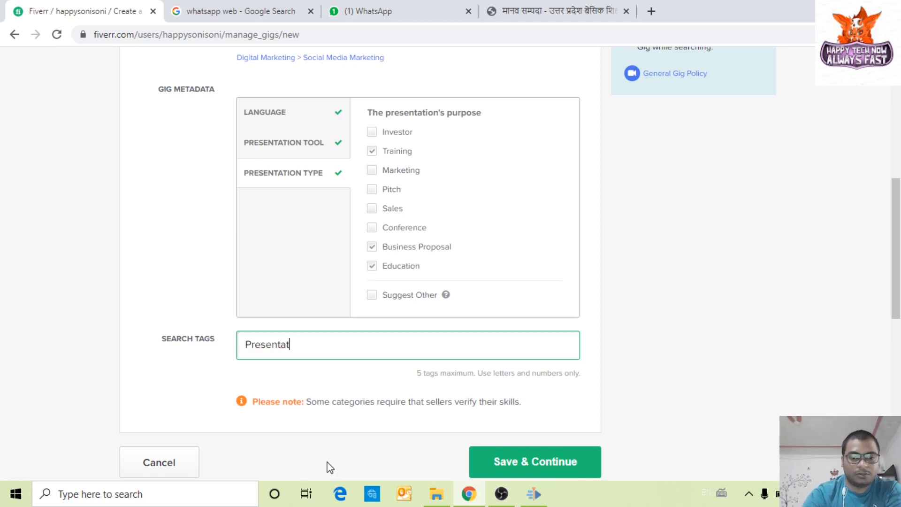
type("ion")
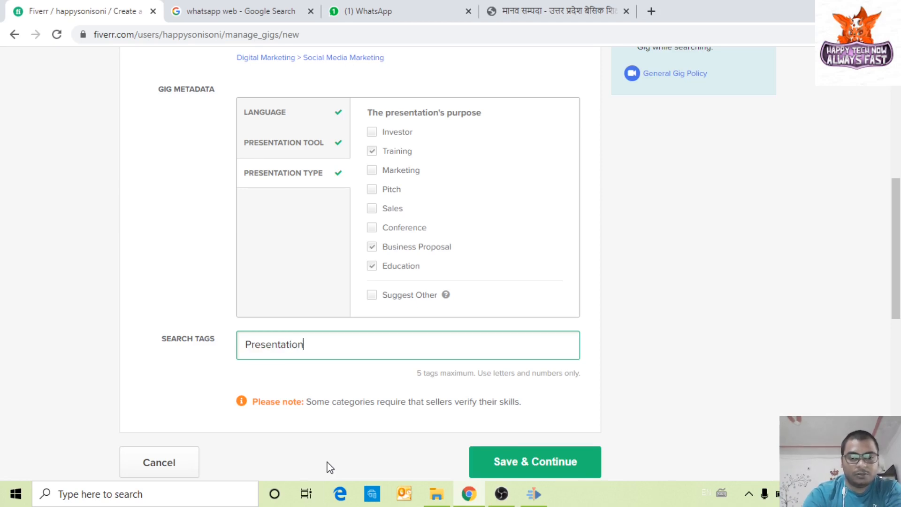
type(" Slidde")
key("BackSpace")
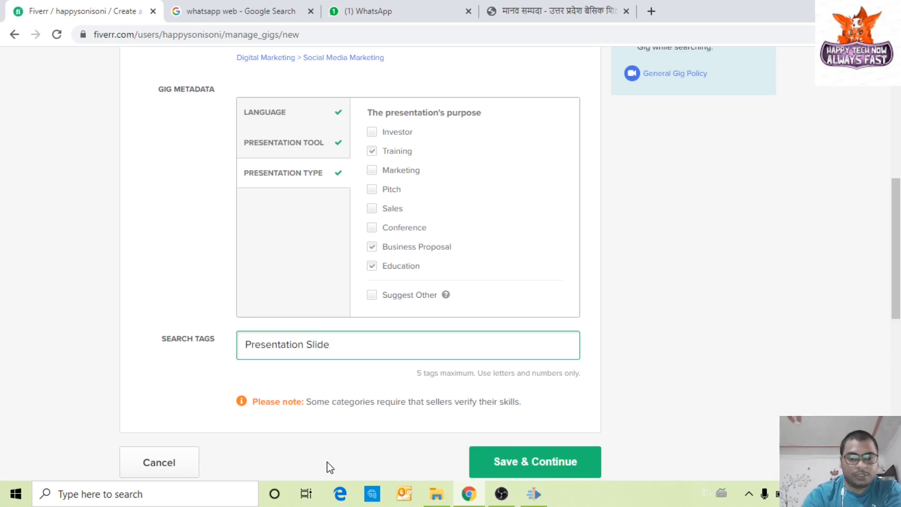
key("Return")
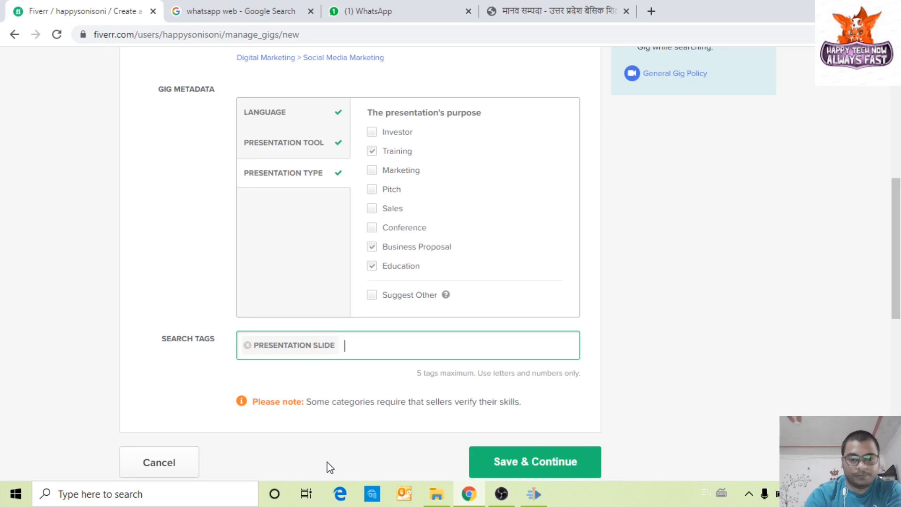
type("Slide")
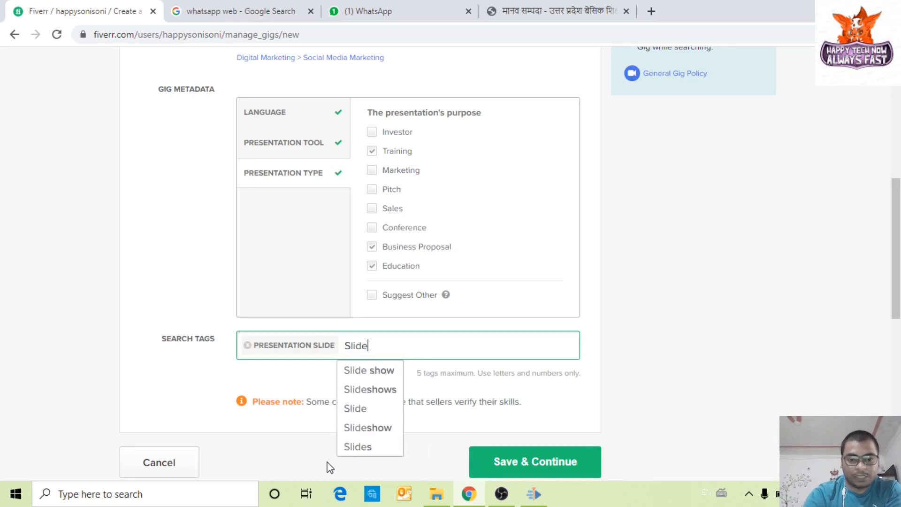
left_click(375, 370)
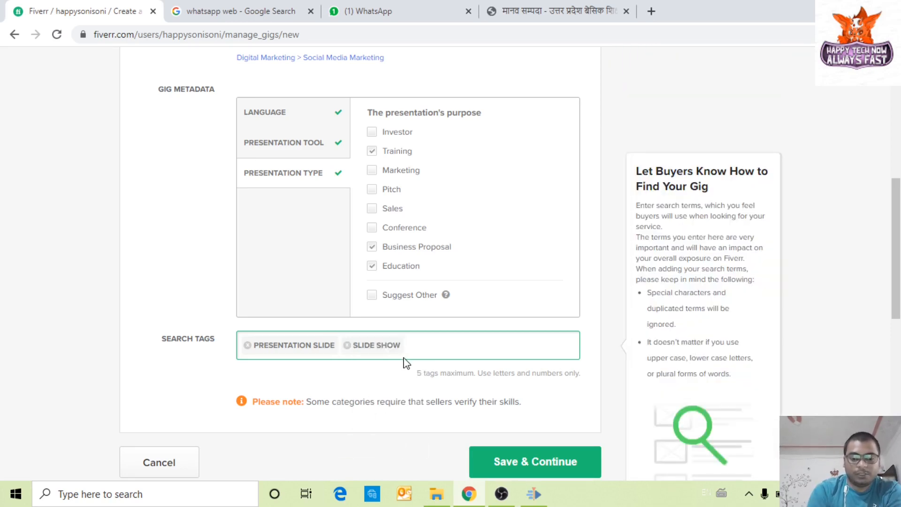
type("Slide")
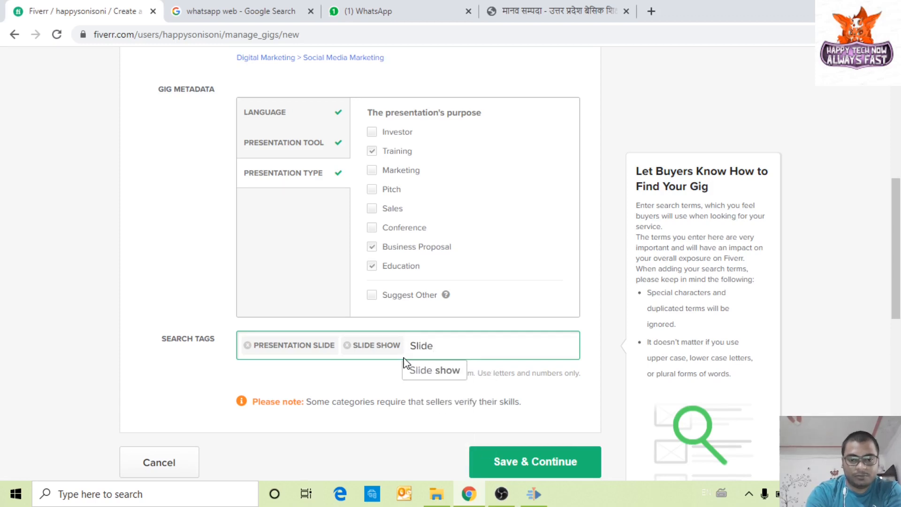
key("BackSpace")
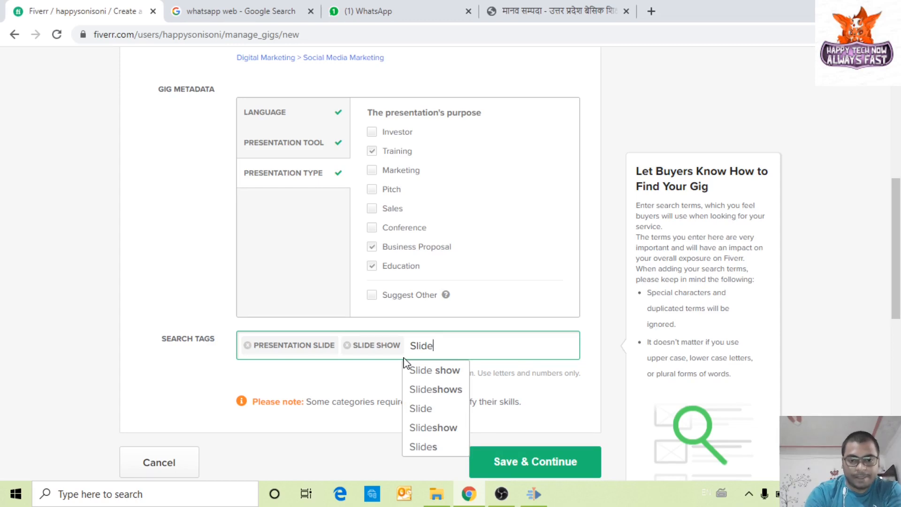
left_click(424, 446)
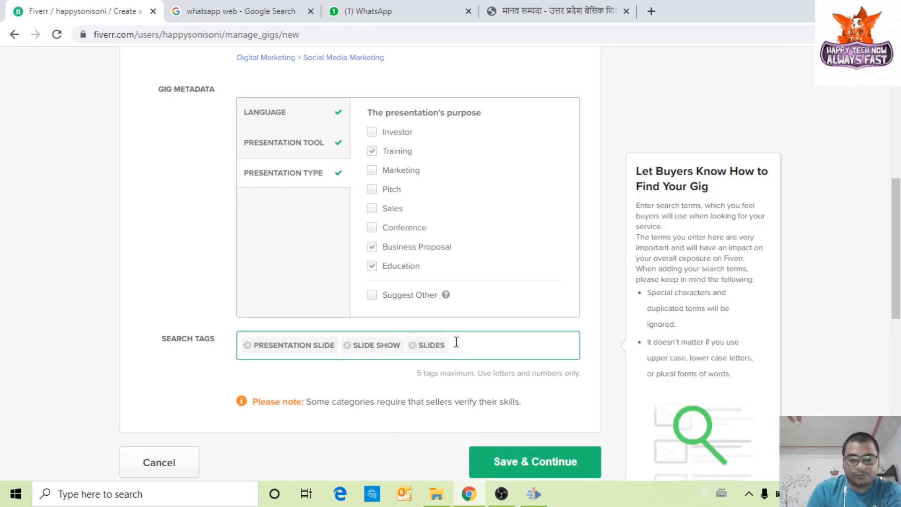
Step: Add Business plan as the fourth search tag and save the gig overview
type("B")
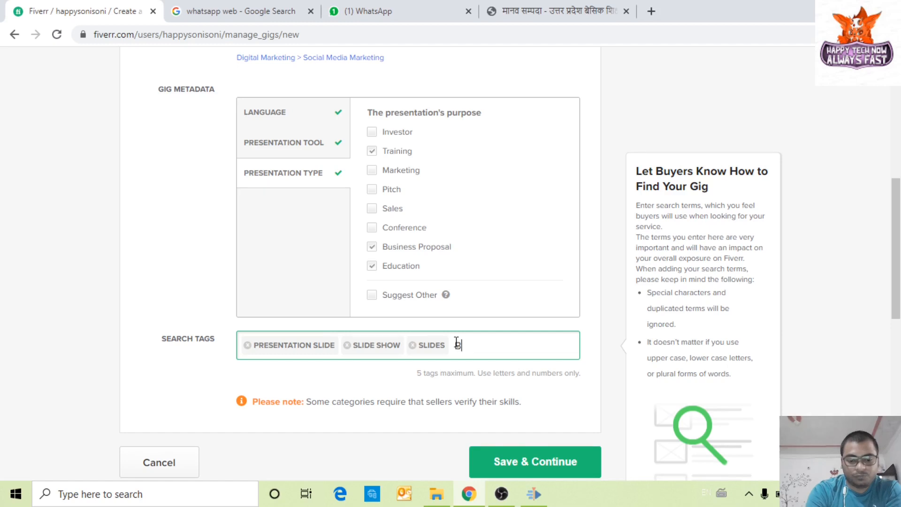
type("usine")
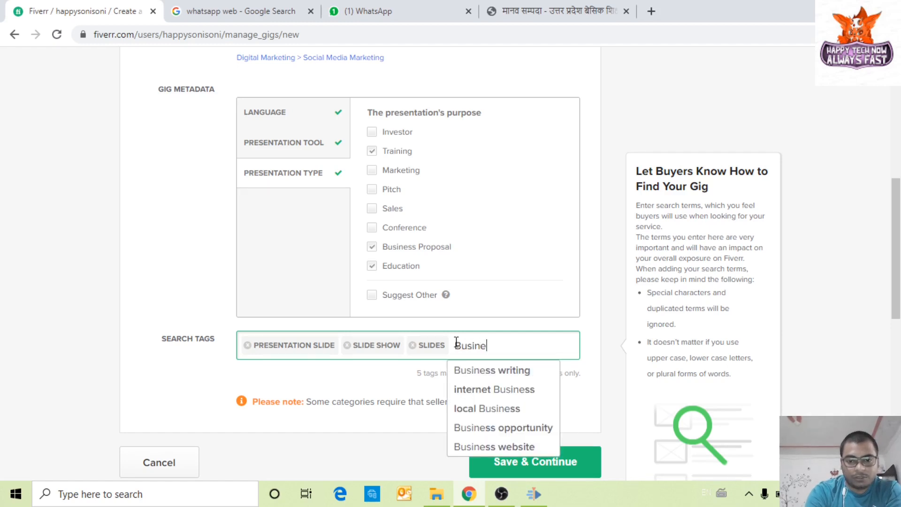
type("ss Prese")
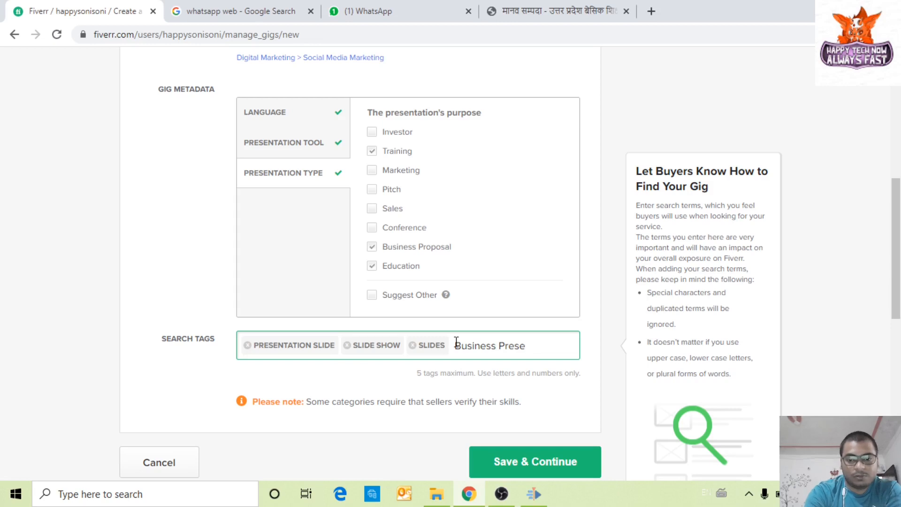
type("ntaion")
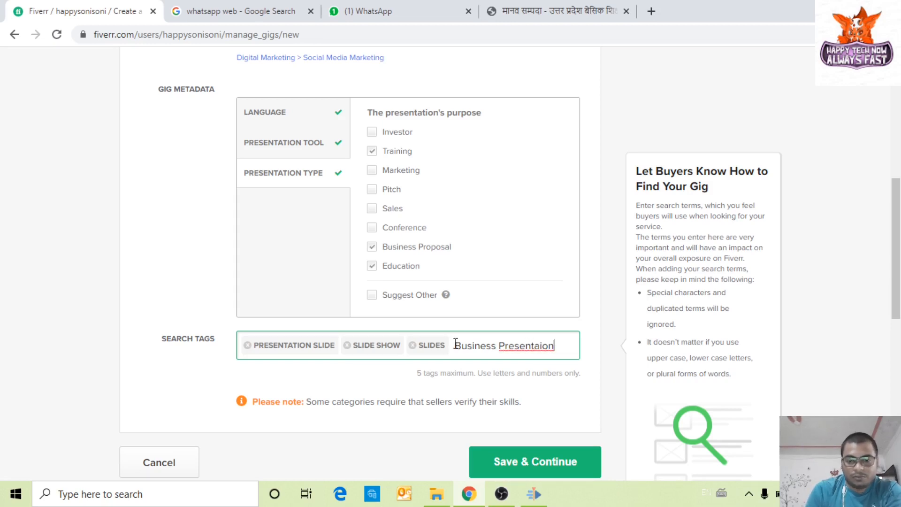
key("Left")
key("Left")
key("Left")
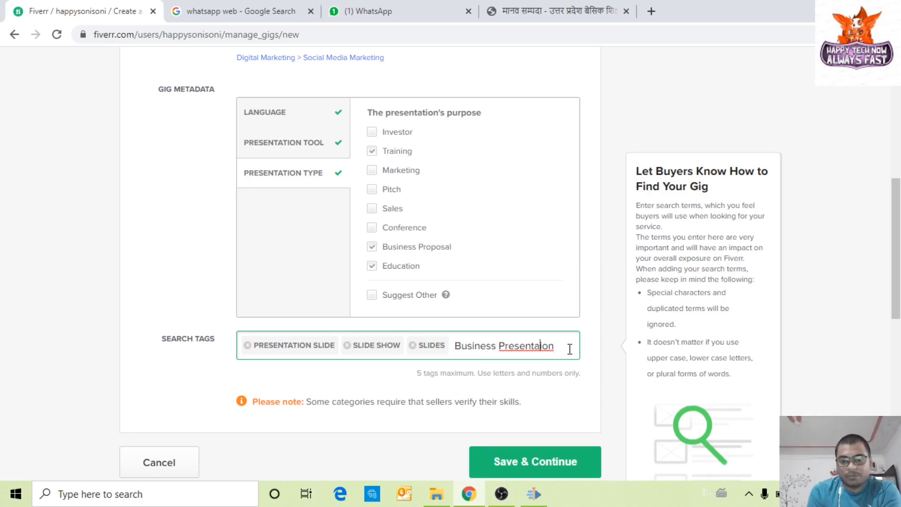
type("t")
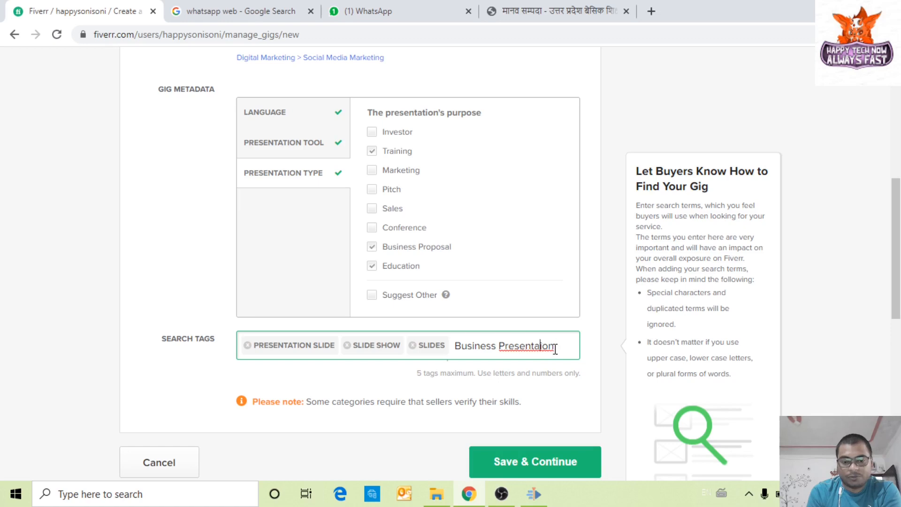
left_click(557, 347)
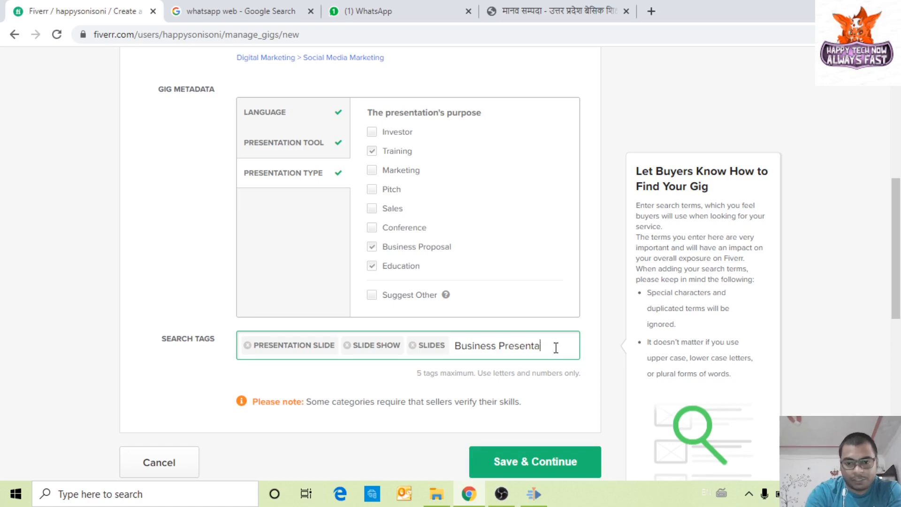
key("BackSpace")
key("BackSpace")
key("BackSpace")
key("BackSpace")
key("BackSpace")
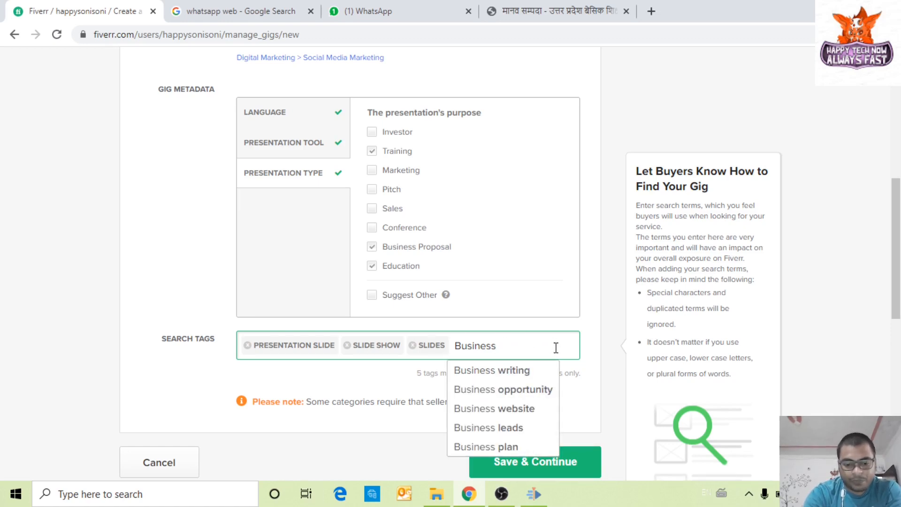
type("Presen")
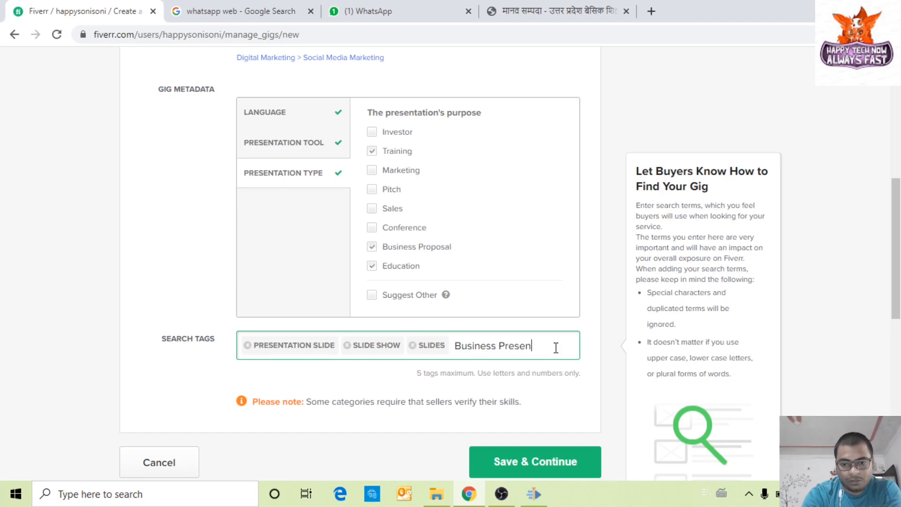
type("taion")
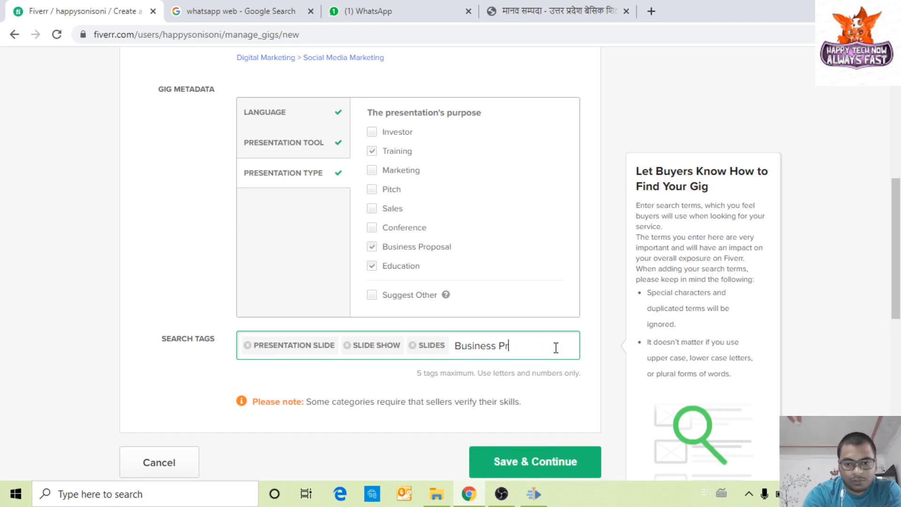
key("BackSpace")
key("BackSpace")
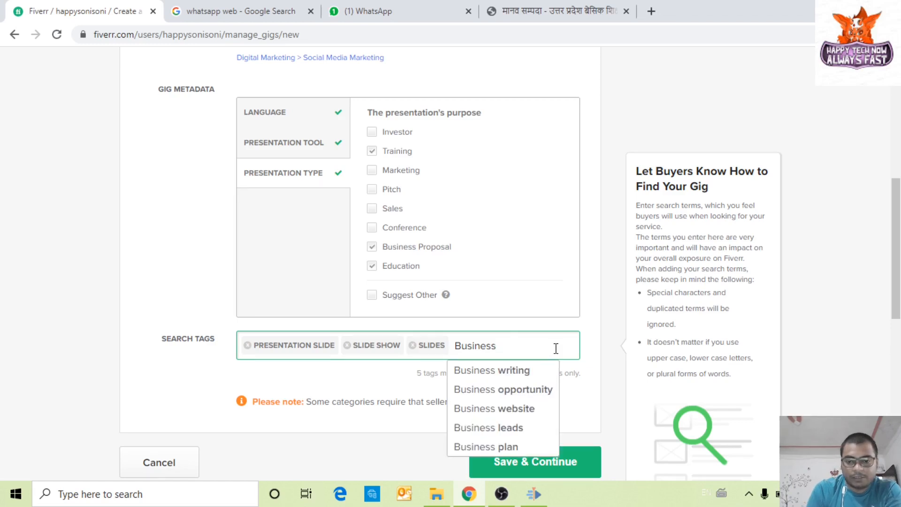
left_click(533, 448)
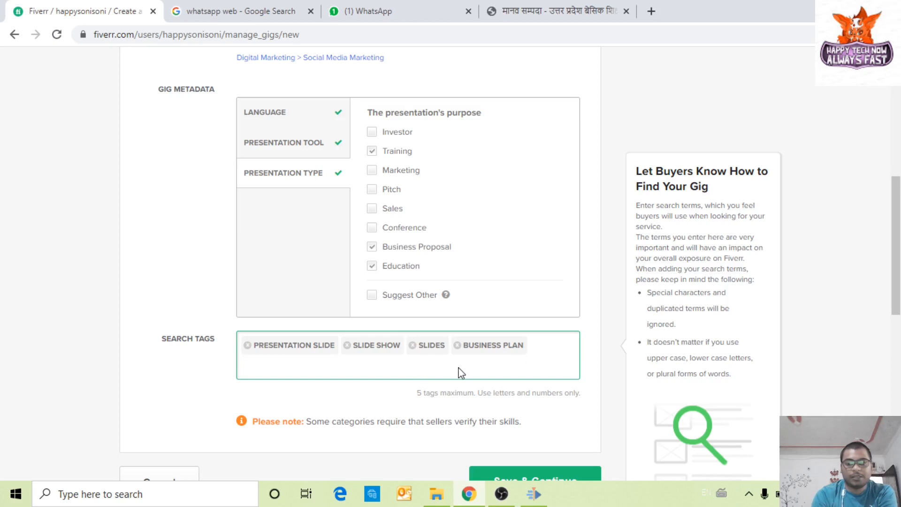
scroll(378, 415, "down", 3)
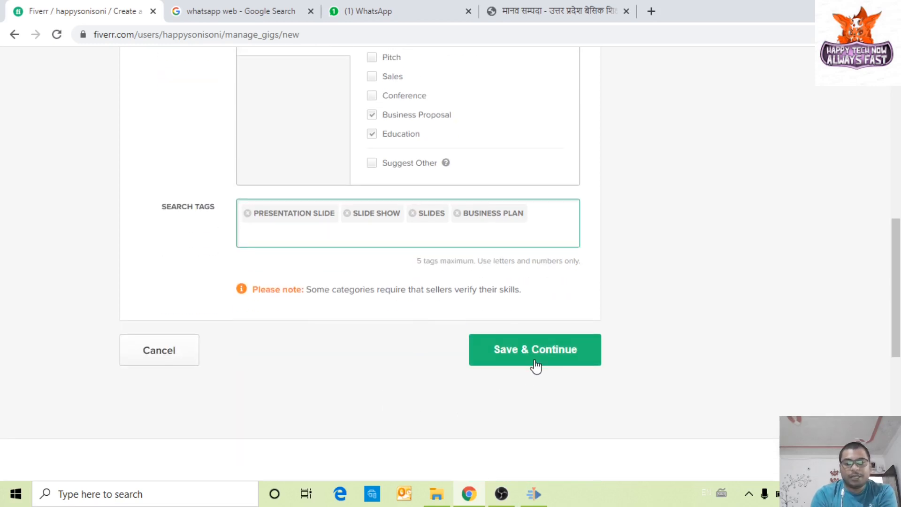
left_click(536, 364)
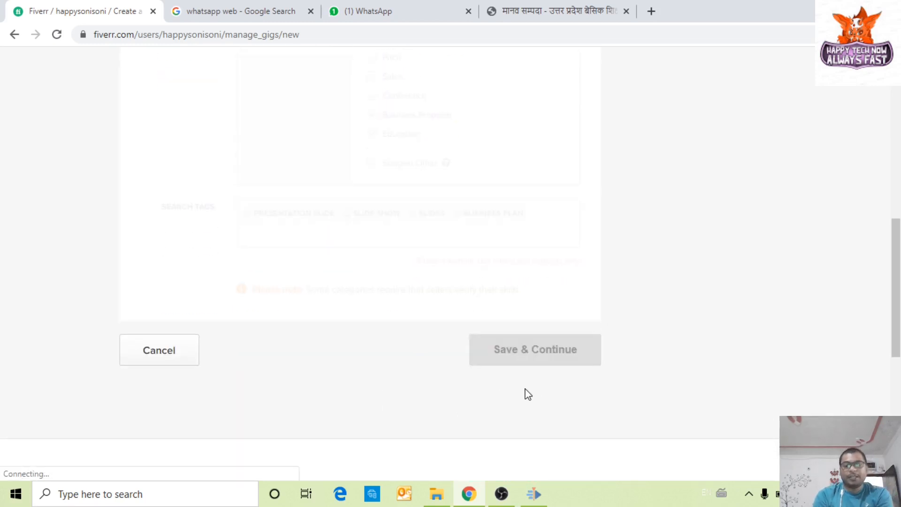
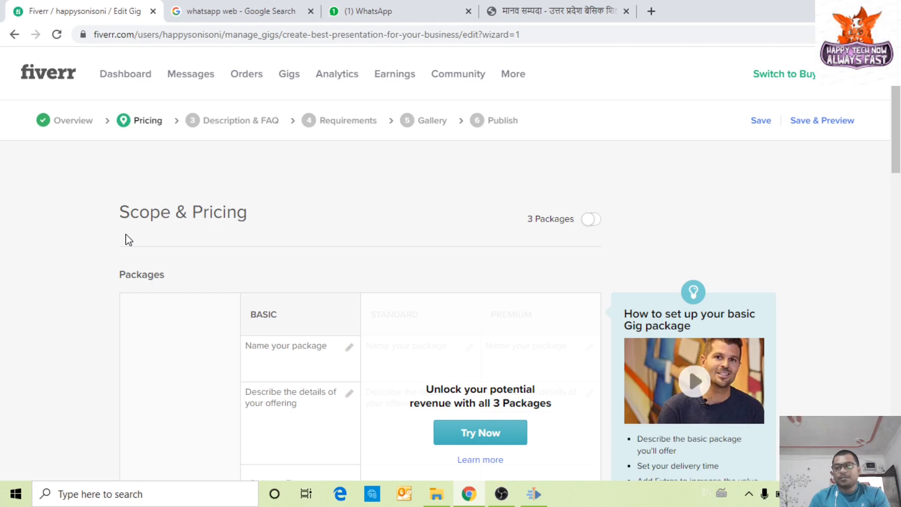
Step: Turn on 3 Packages to add Standard and Premium columns beside Basic, then dismiss the intro
scroll(202, 296, "down", 4)
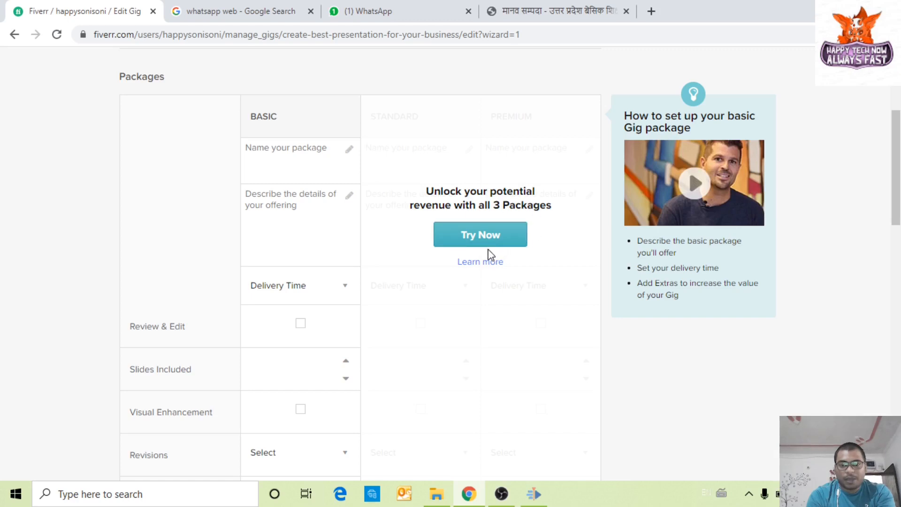
scroll(493, 219, "down", 2)
left_click(492, 175)
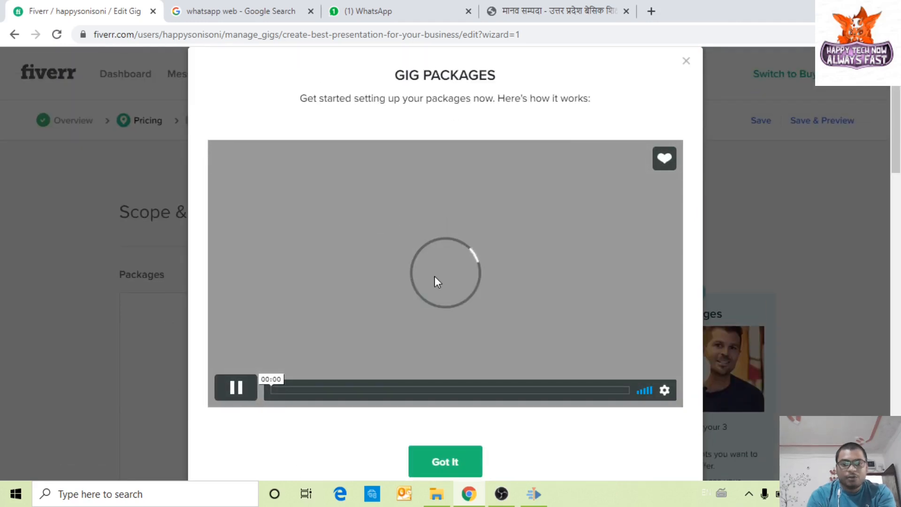
scroll(436, 282, "down", 3)
left_click(459, 329)
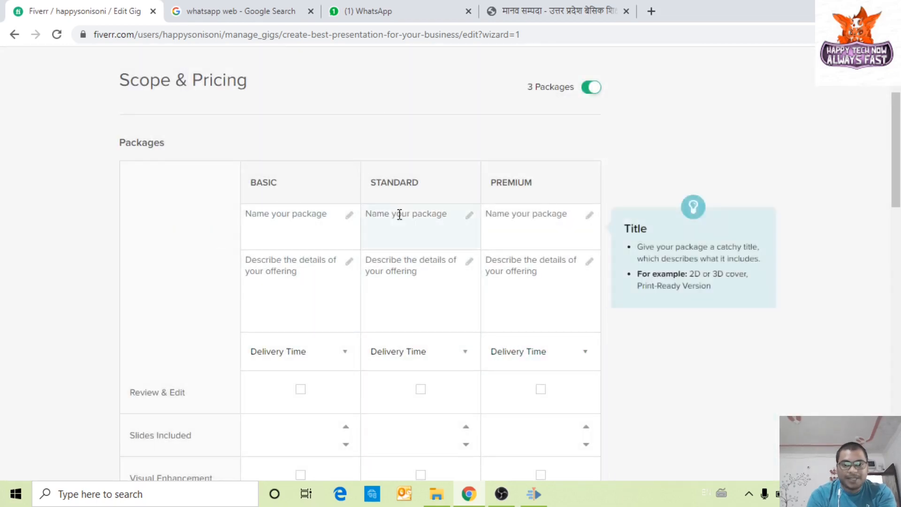
Step: Name the Basic package 'Basic' with description 'Best Slider for your Business Presentation'
scroll(213, 263, "up", 3)
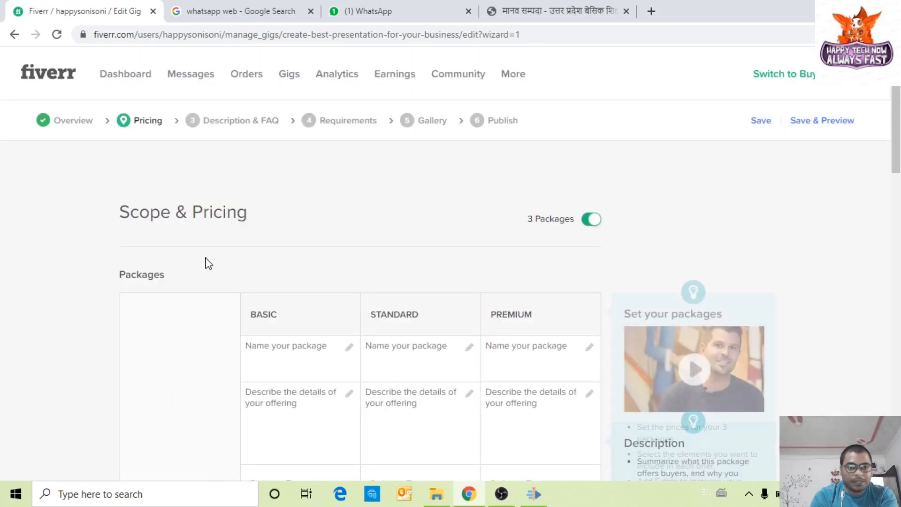
scroll(217, 296, "down", 3)
scroll(222, 284, "down", 2)
scroll(235, 155, "up", 1)
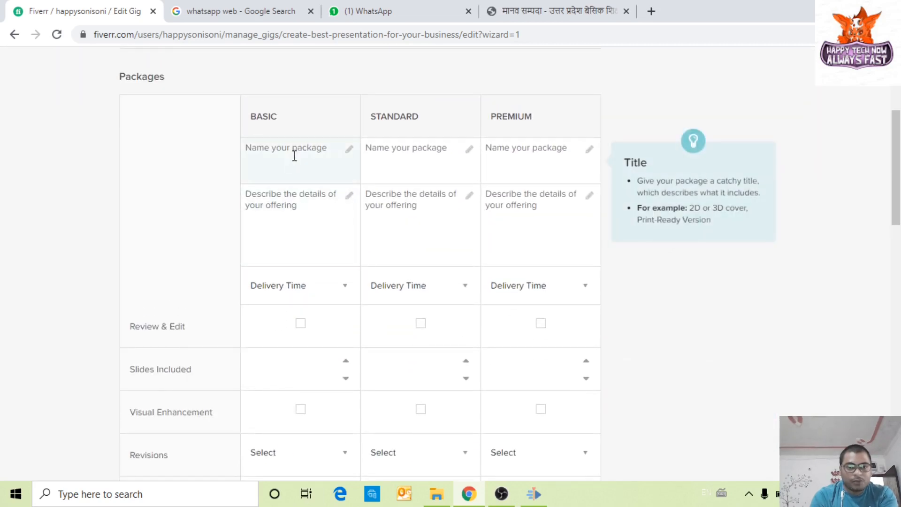
left_click(348, 151)
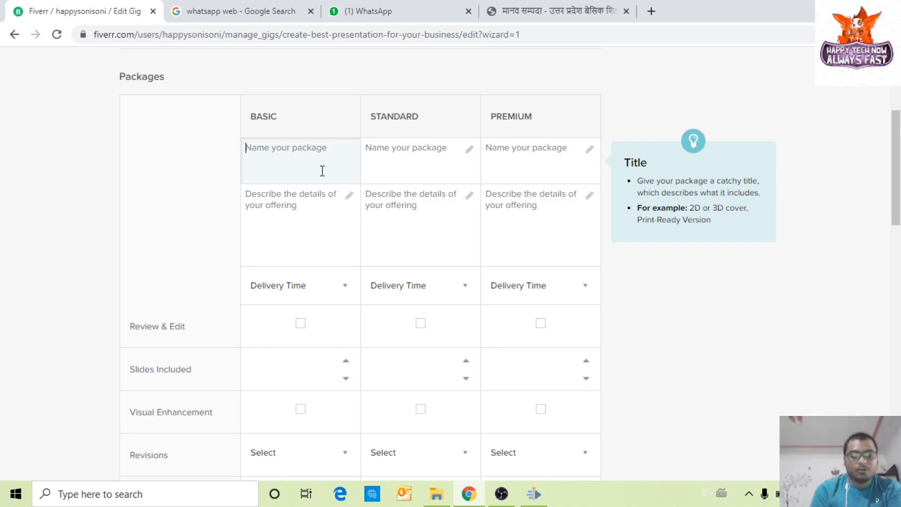
type("Ba")
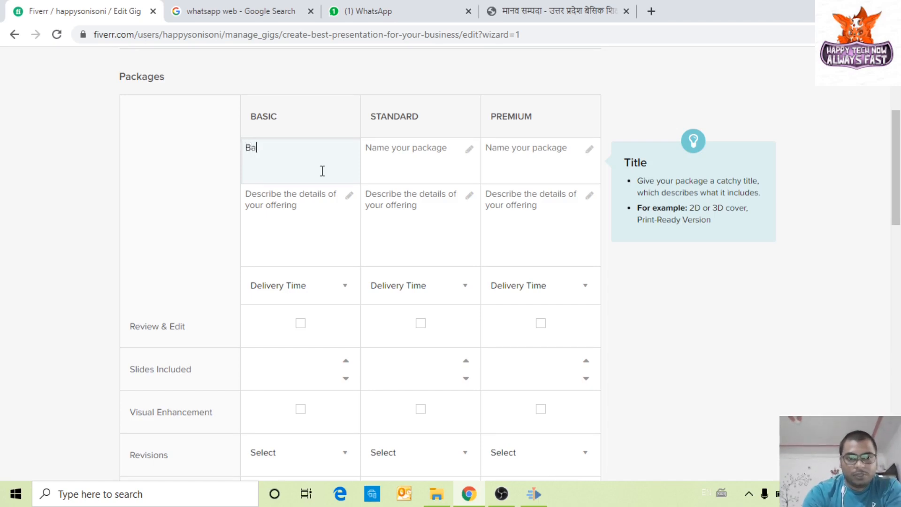
type("sic")
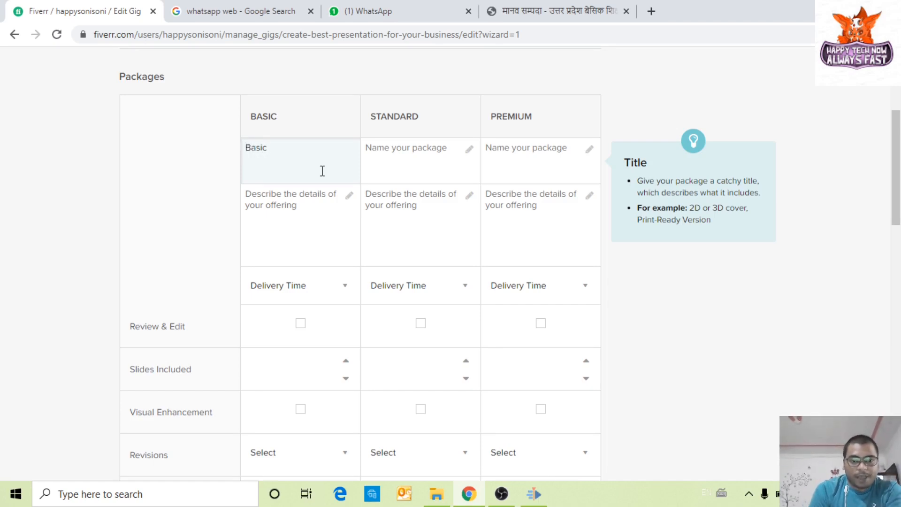
left_click(334, 209)
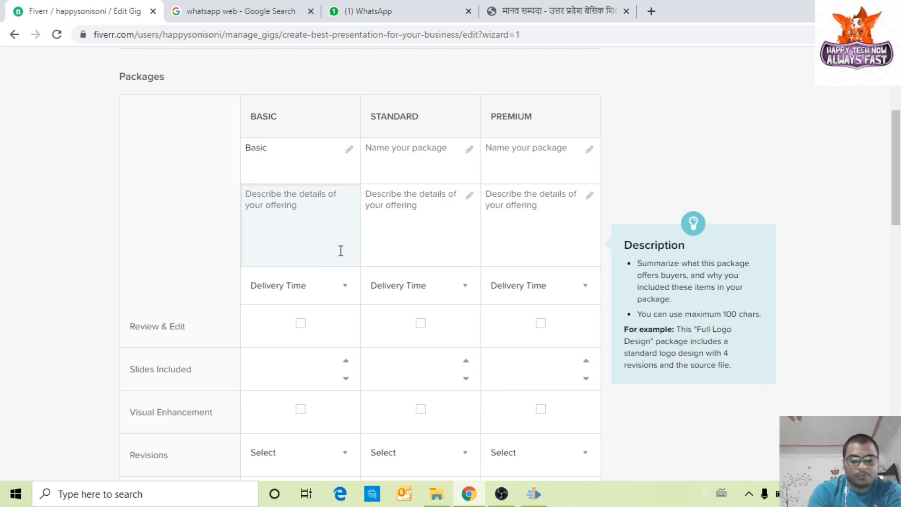
type("Best Sli")
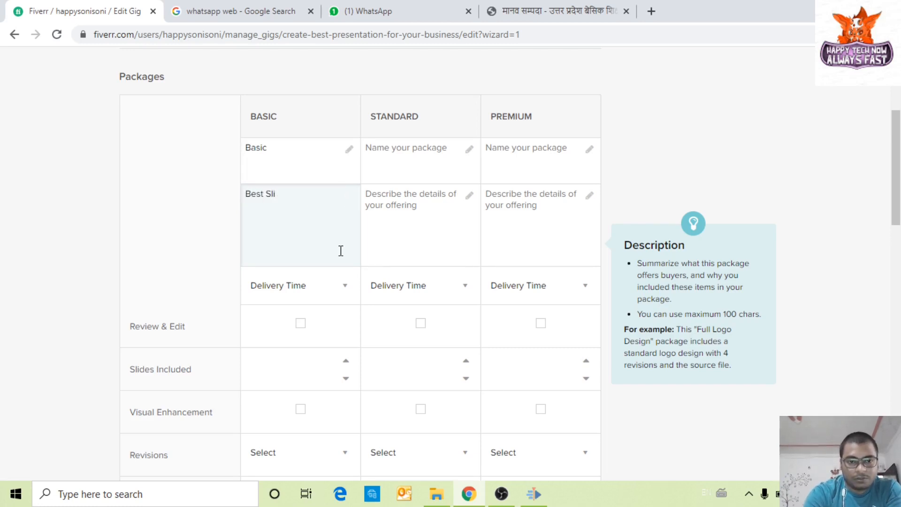
type("der fo")
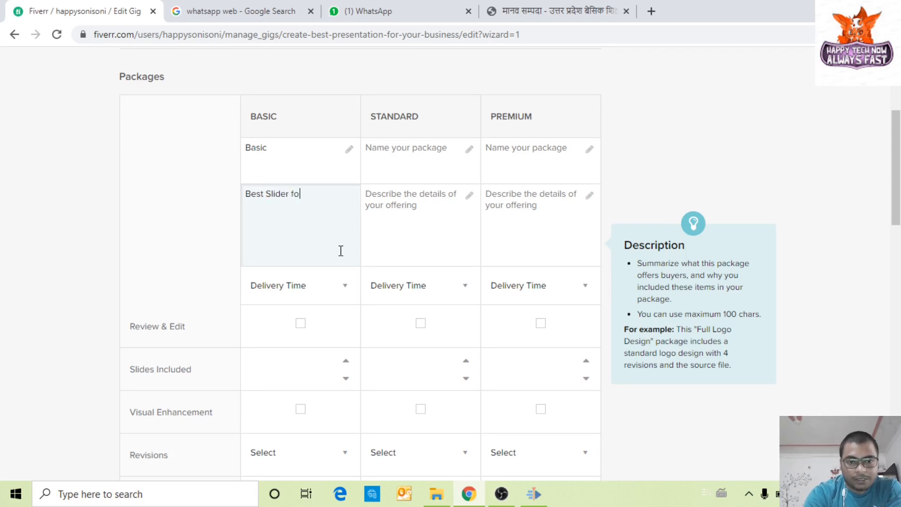
type("r your Busin")
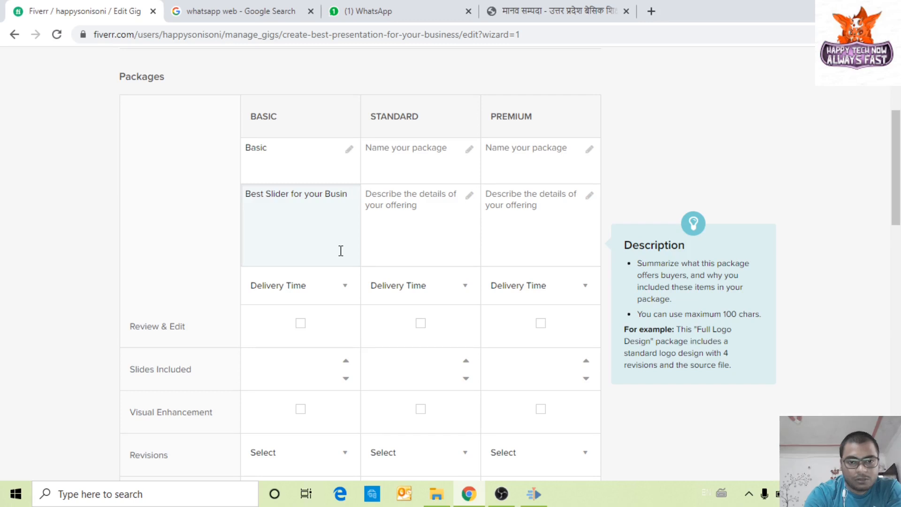
type("es")
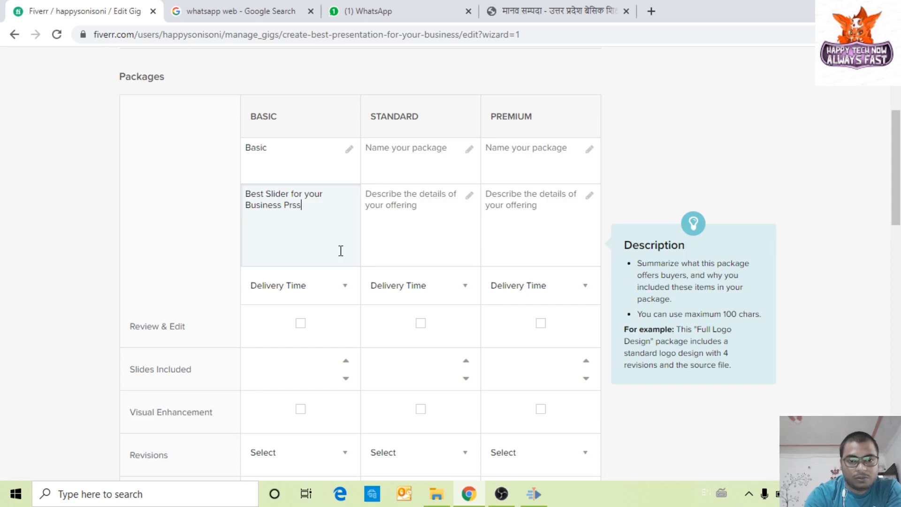
type("s Presentaion")
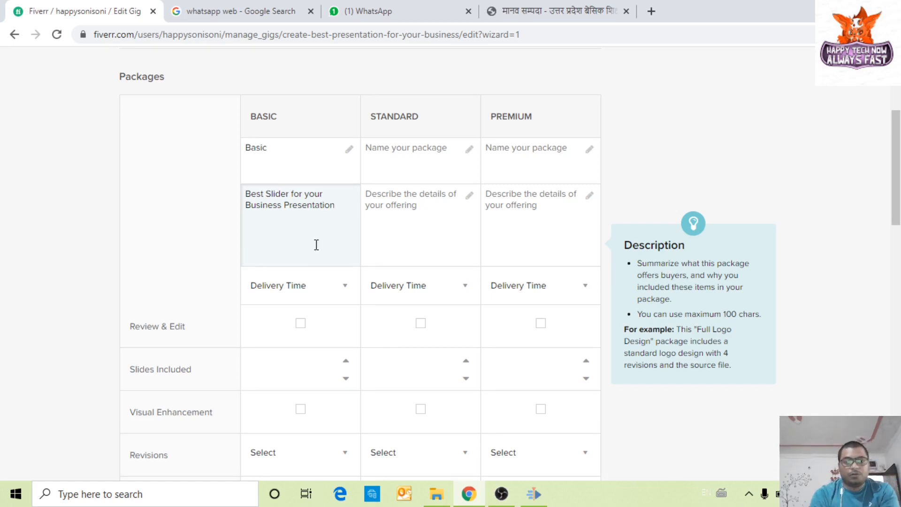
Step: Set the Basic package to 1 Day Delivery with Review & Edit included
left_click(303, 321)
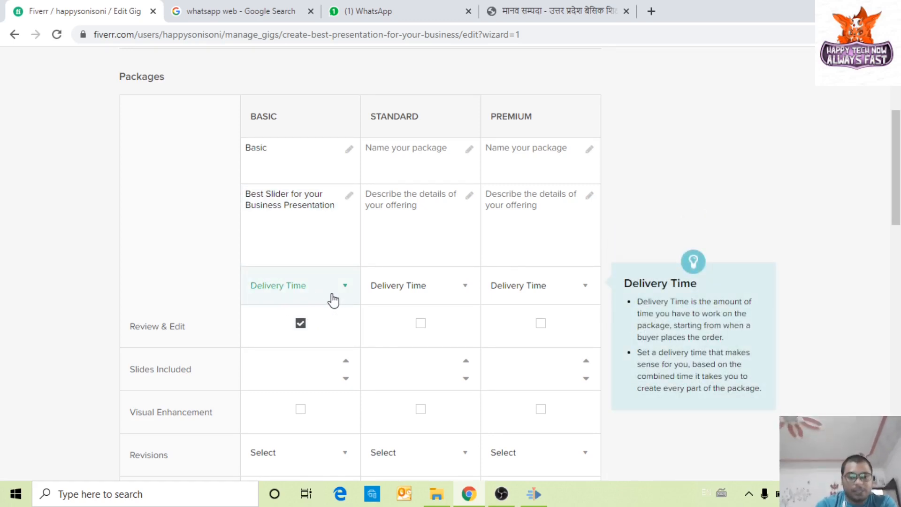
left_click(300, 299)
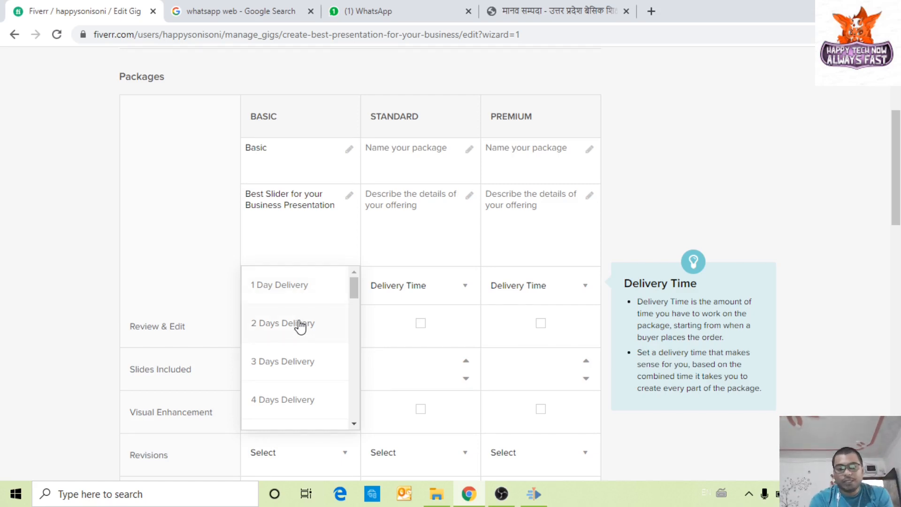
left_click(297, 291)
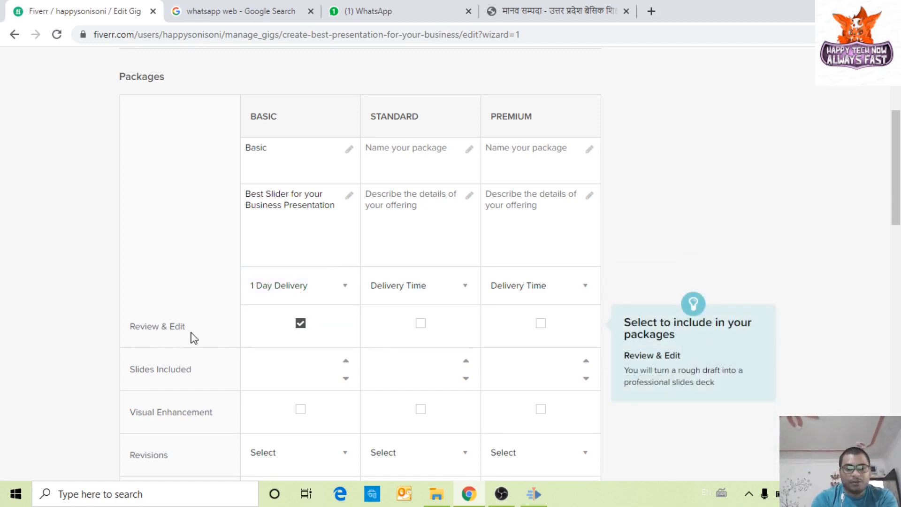
scroll(282, 328, "down", 1)
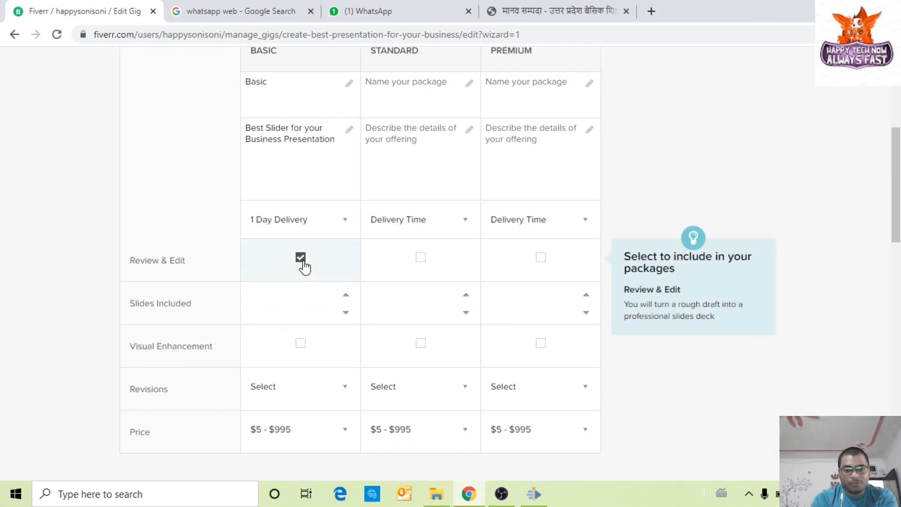
left_click(304, 266)
left_click(304, 267)
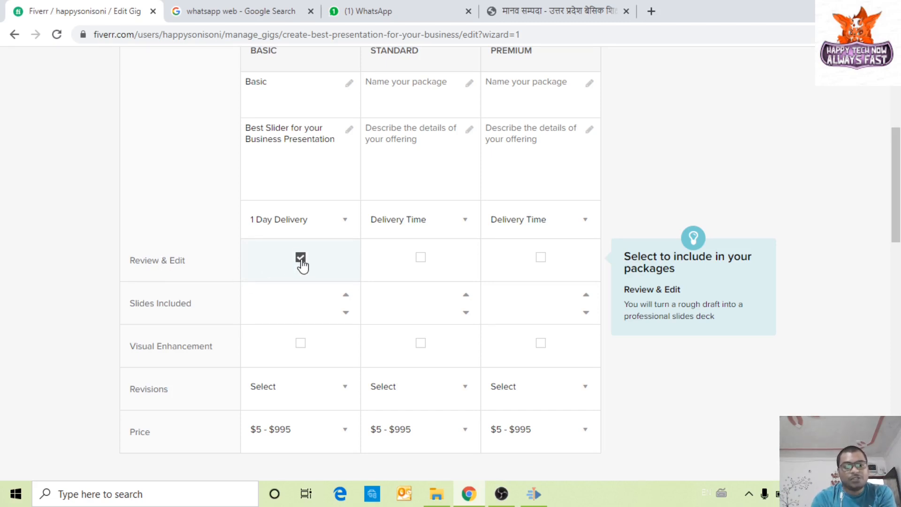
Step: Give the Basic package 10 slides and include Visual Enhancement
scroll(266, 286, "down", 1)
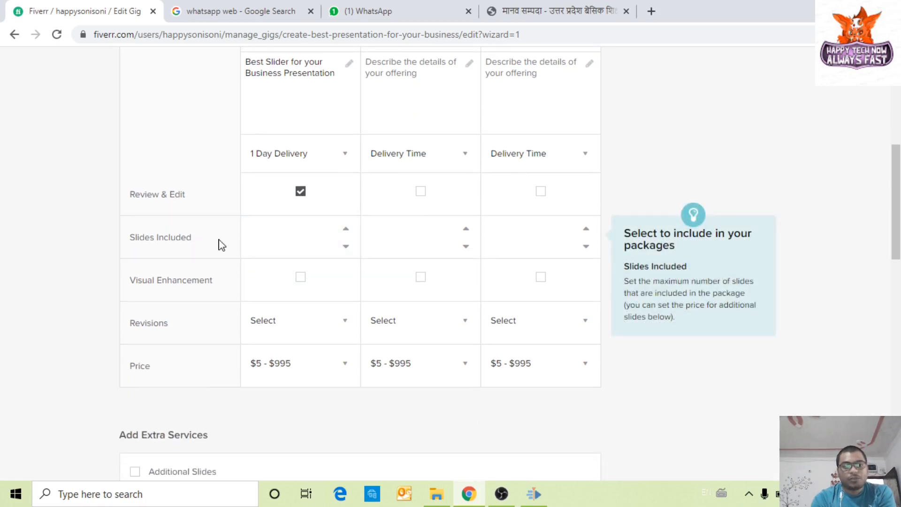
left_click(347, 246)
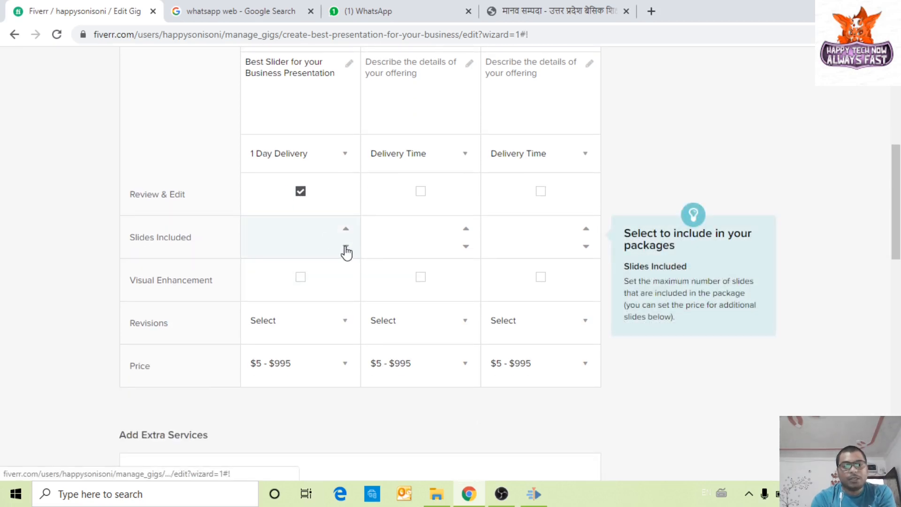
left_click(311, 234)
left_click_drag(312, 239, 230, 238)
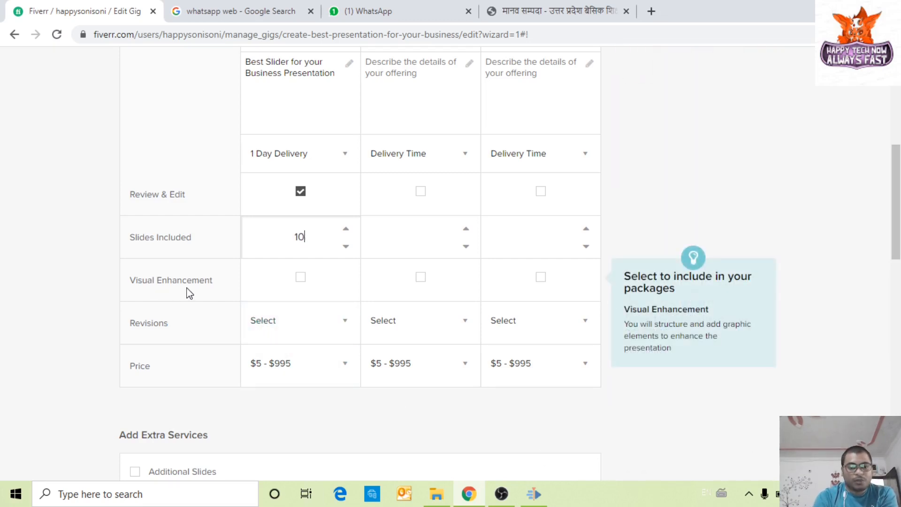
left_click(306, 284)
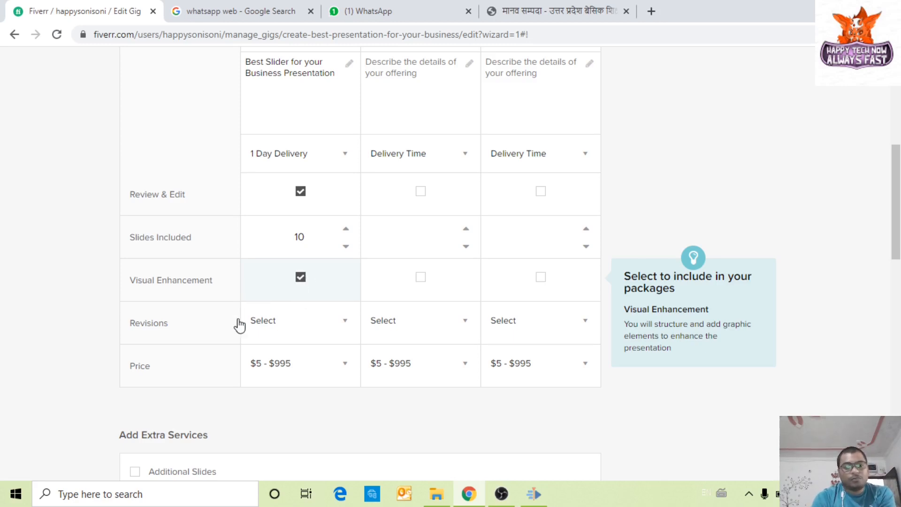
Step: Give the Basic package 1 revision
scroll(187, 291, "down", 1)
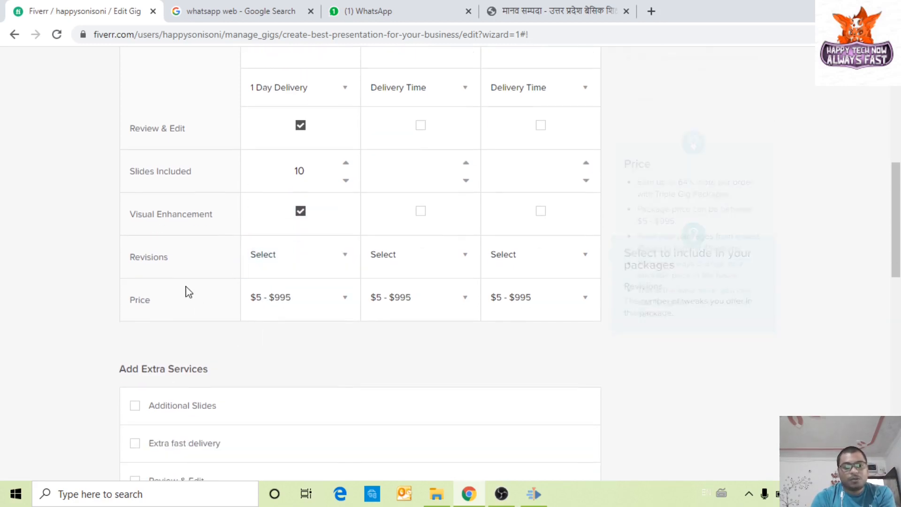
left_click(324, 267)
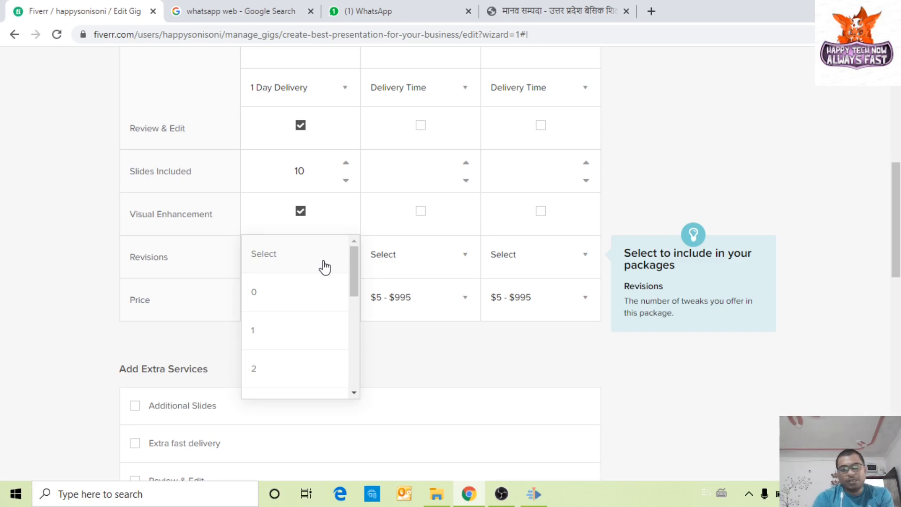
left_click(310, 330)
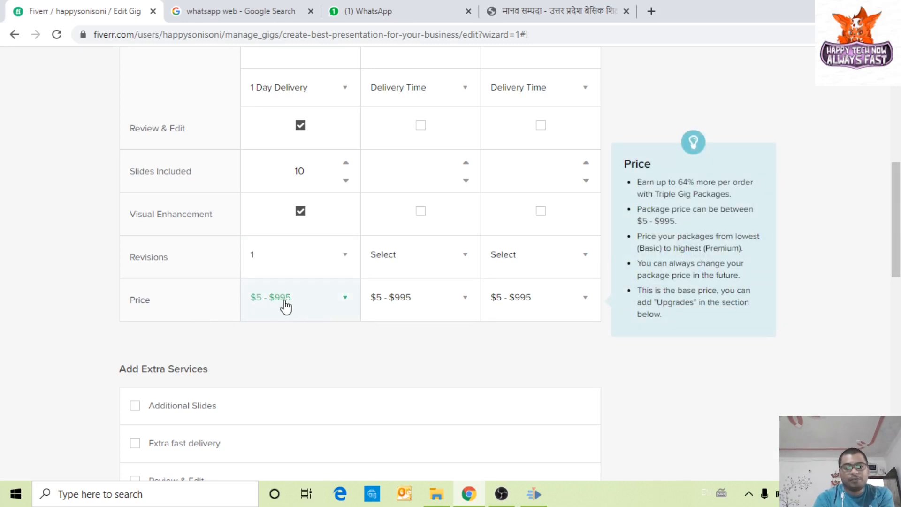
Step: Change the Basic package price from $5 to $50
left_click(323, 307)
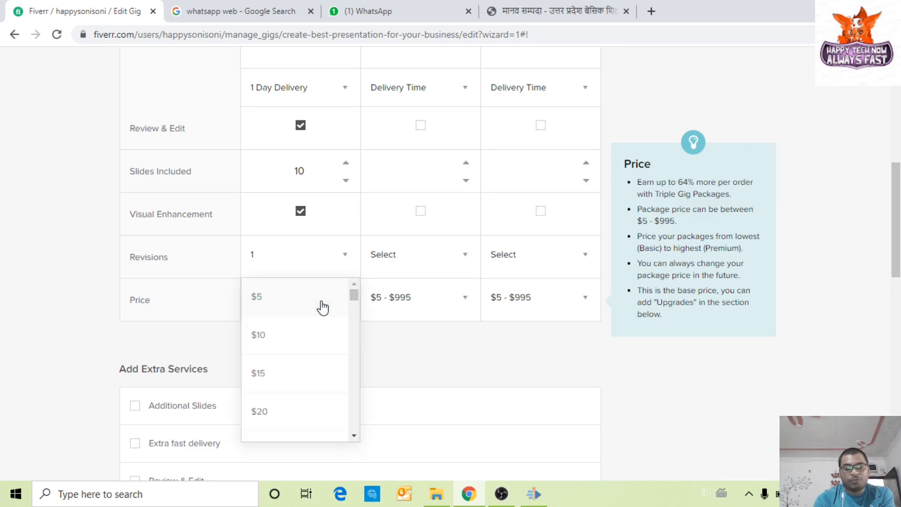
left_click(287, 304)
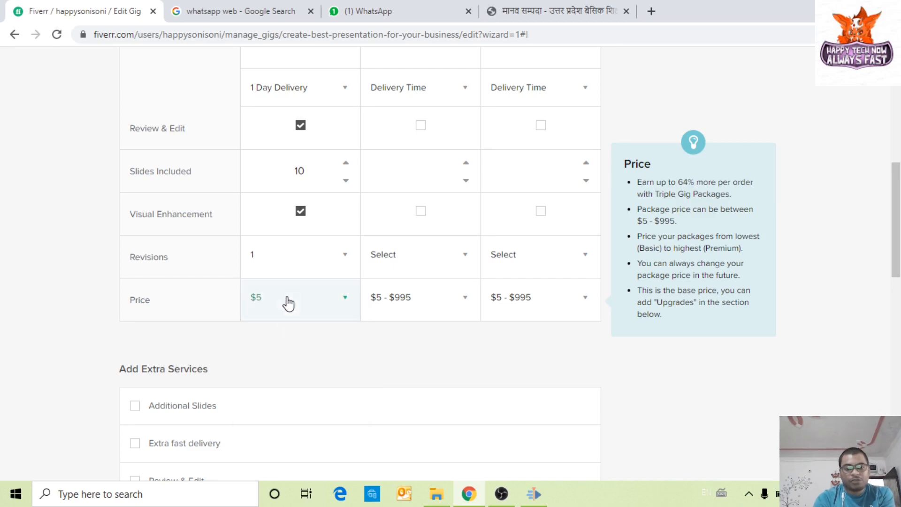
left_click(316, 307)
scroll(287, 416, "down", 3)
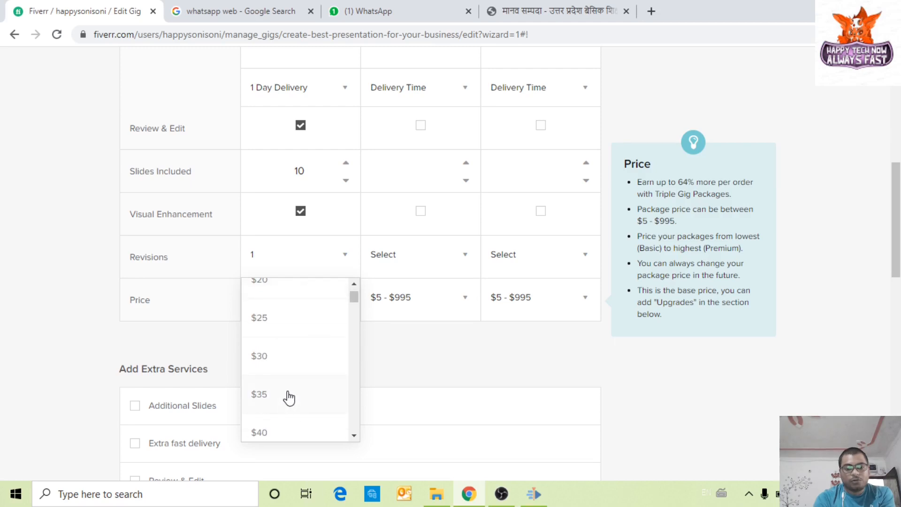
scroll(288, 398, "down", 2)
scroll(287, 414, "down", 2)
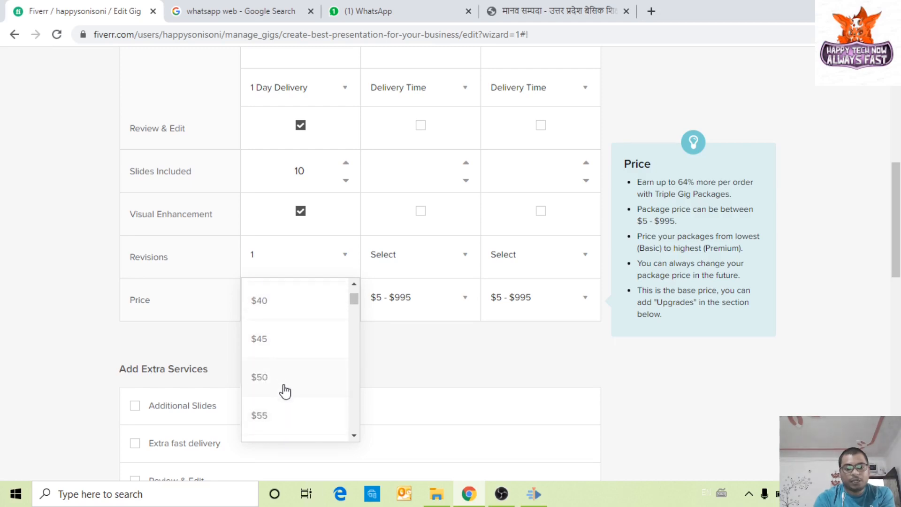
left_click(284, 389)
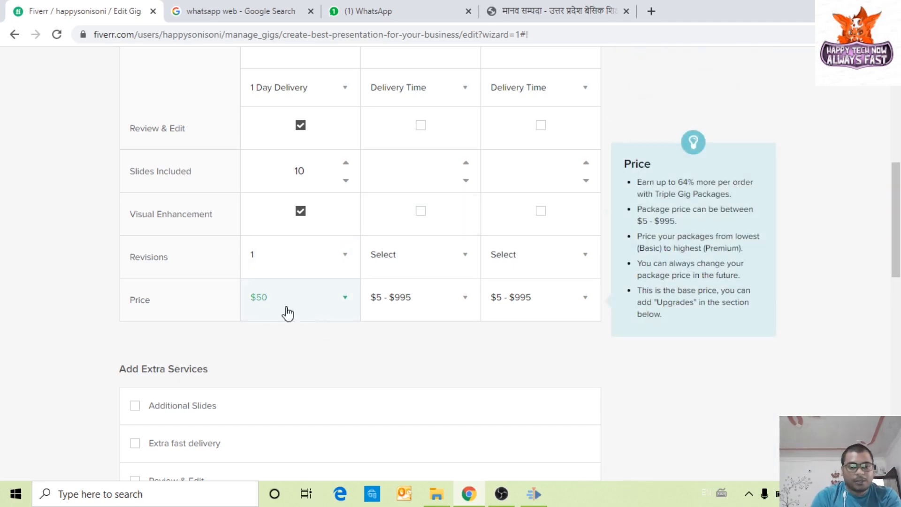
scroll(282, 309, "up", 1)
scroll(282, 309, "up", 5)
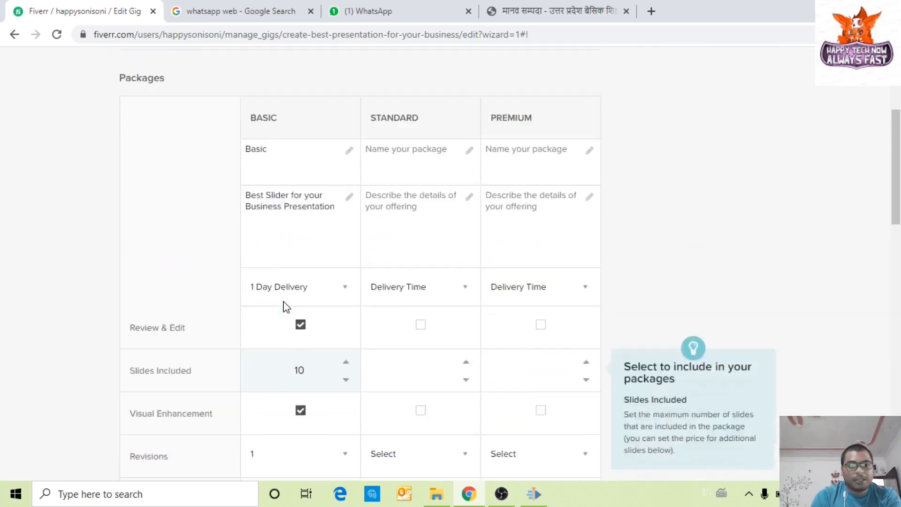
scroll(260, 221, "down", 4)
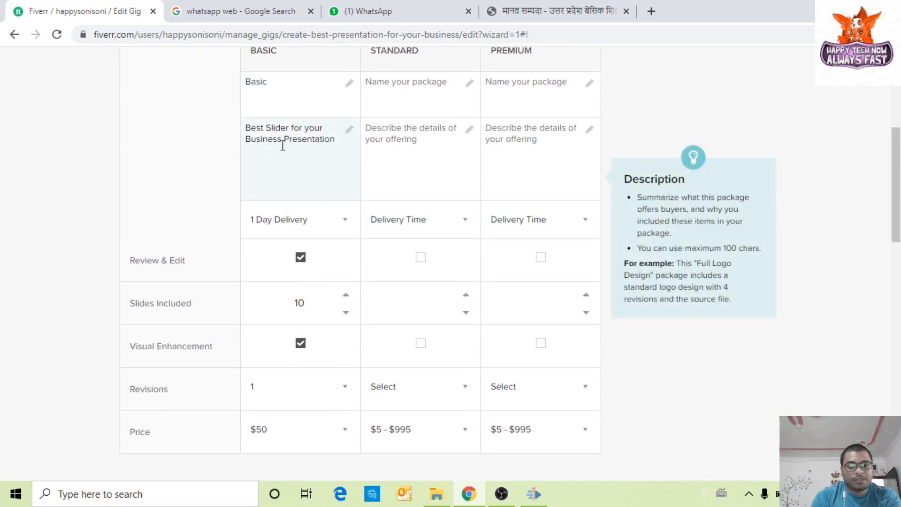
scroll(310, 197, "down", 1)
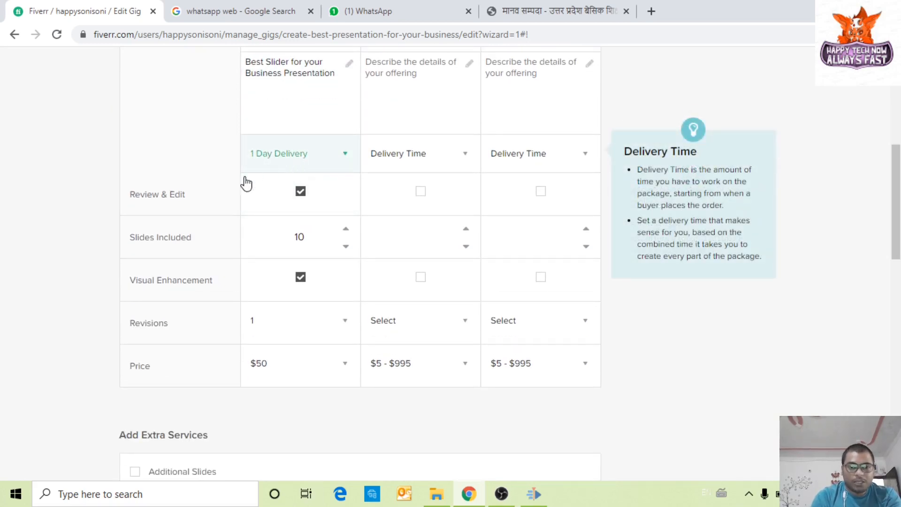
scroll(166, 207, "down", 1)
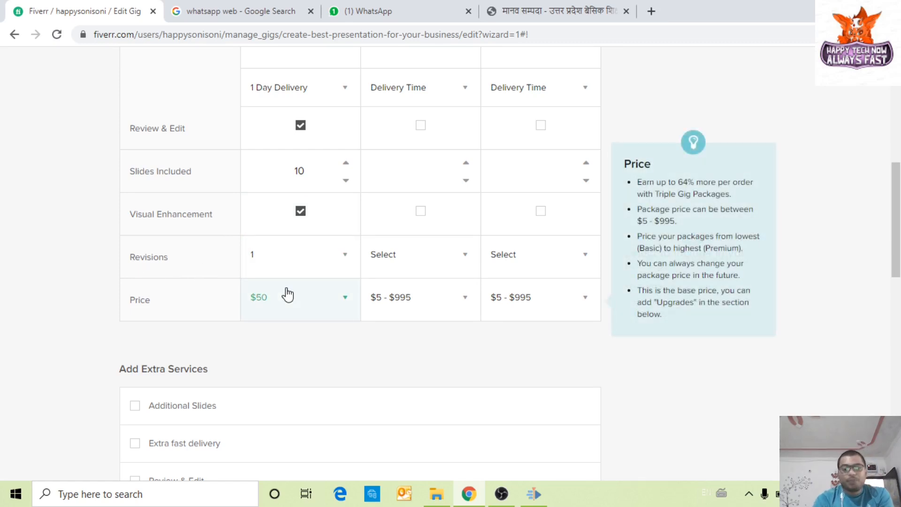
scroll(288, 304, "up", 7)
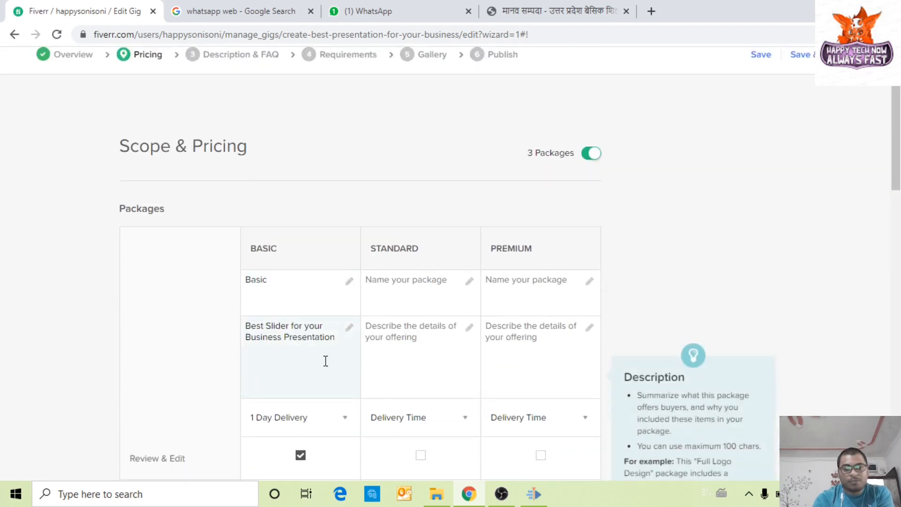
Step: Name the Standard package 'Standard' and copy the Basic package's description
scroll(422, 286, "down", 3)
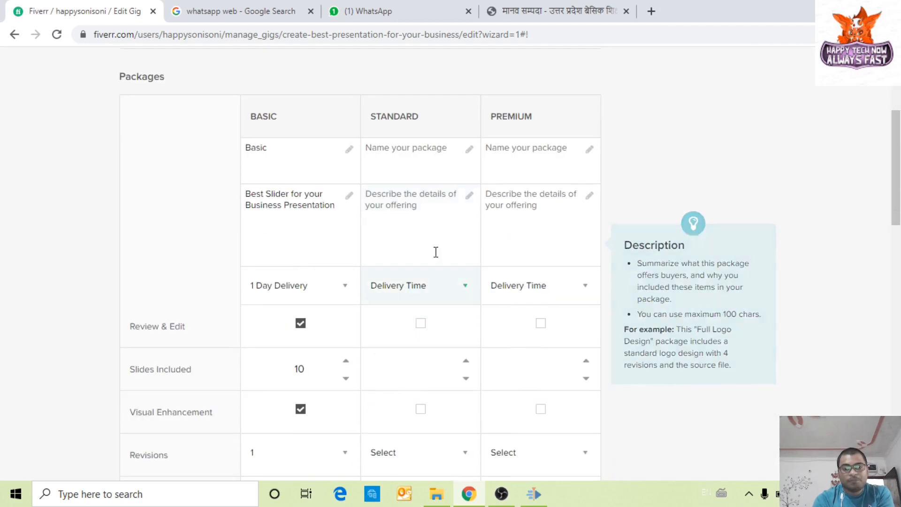
left_click(443, 156)
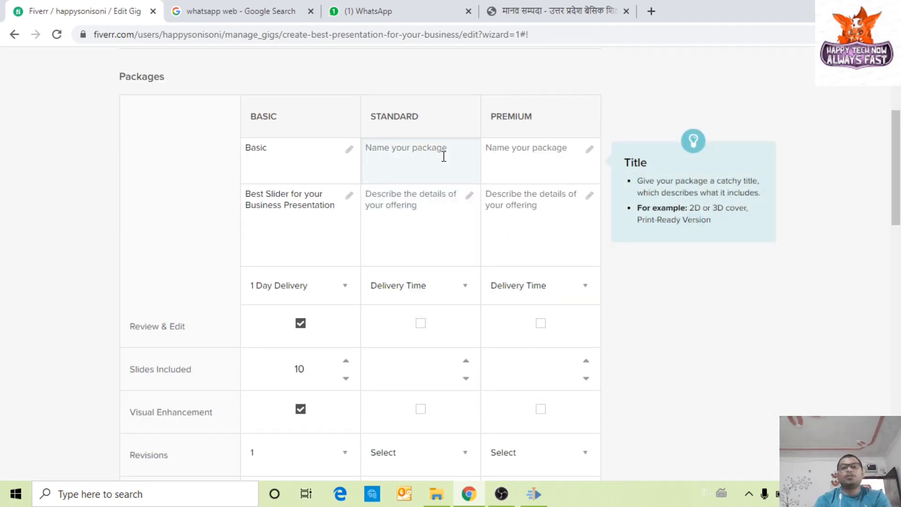
type("Standard")
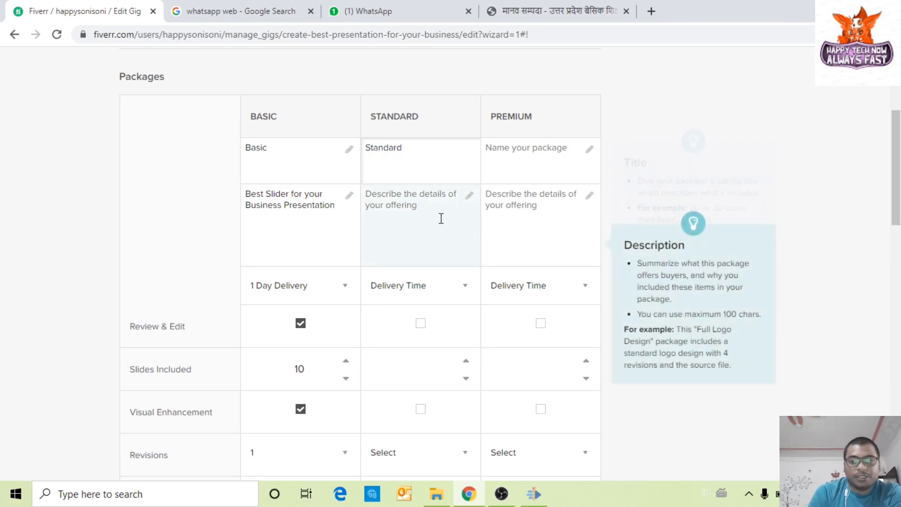
left_click(423, 205)
left_click_drag(342, 209, 298, 207)
left_click(246, 194)
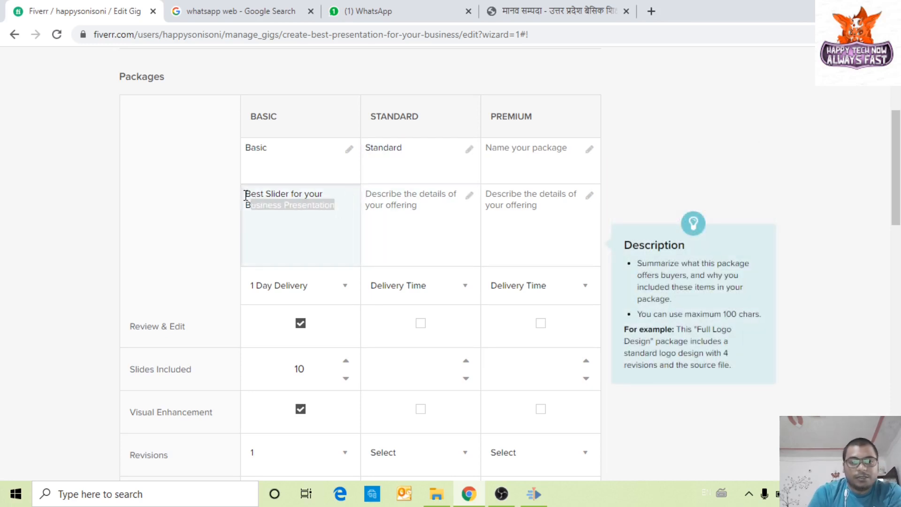
key("ctrl+a")
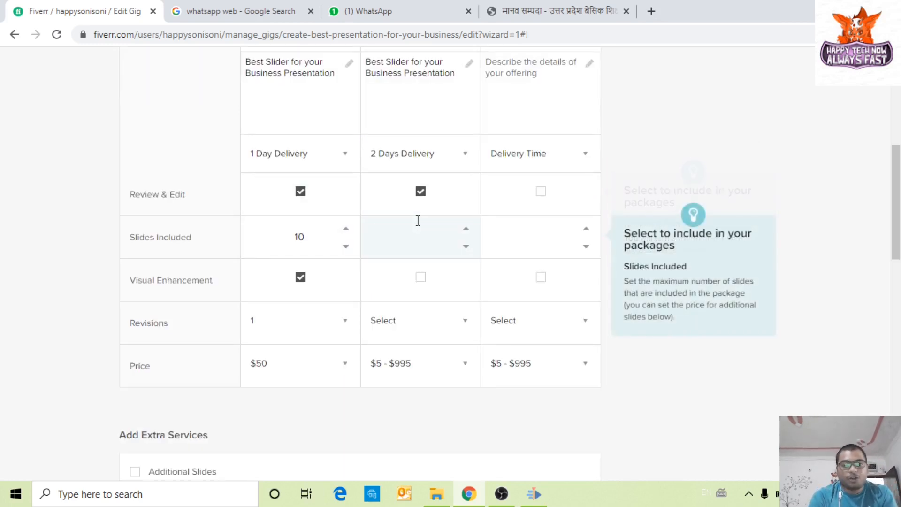
Step: Give the Standard package 20 slides, Visual Enhancement and 2 revisions
left_click(424, 245)
type("0")
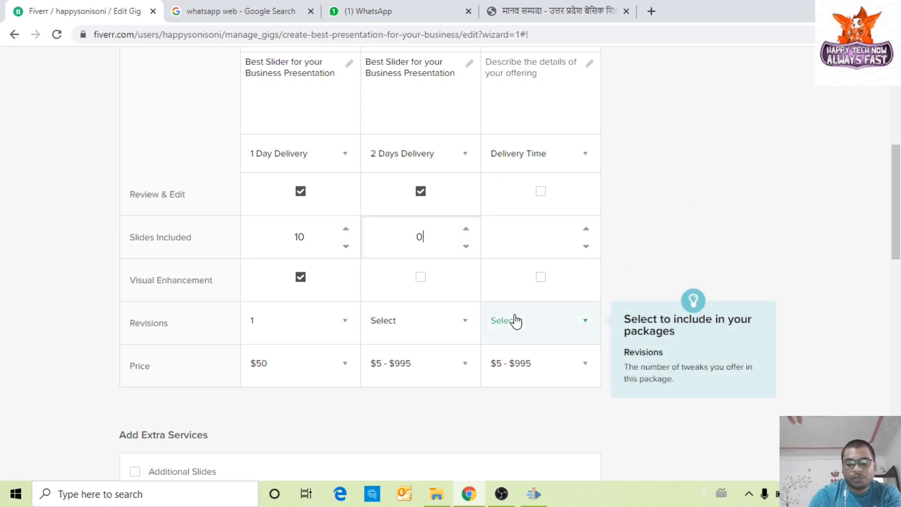
type("20")
key("BackSpace")
key("BackSpace")
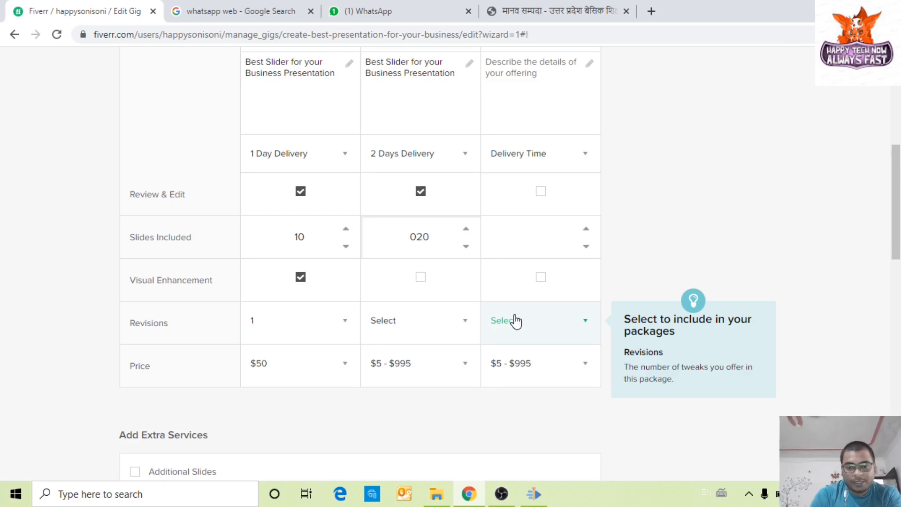
left_click(424, 281)
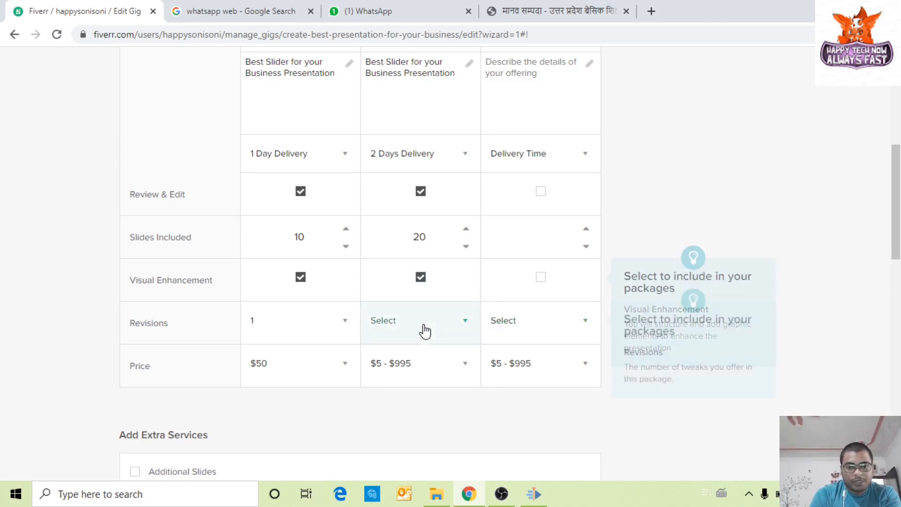
left_click(423, 328)
left_click(410, 444)
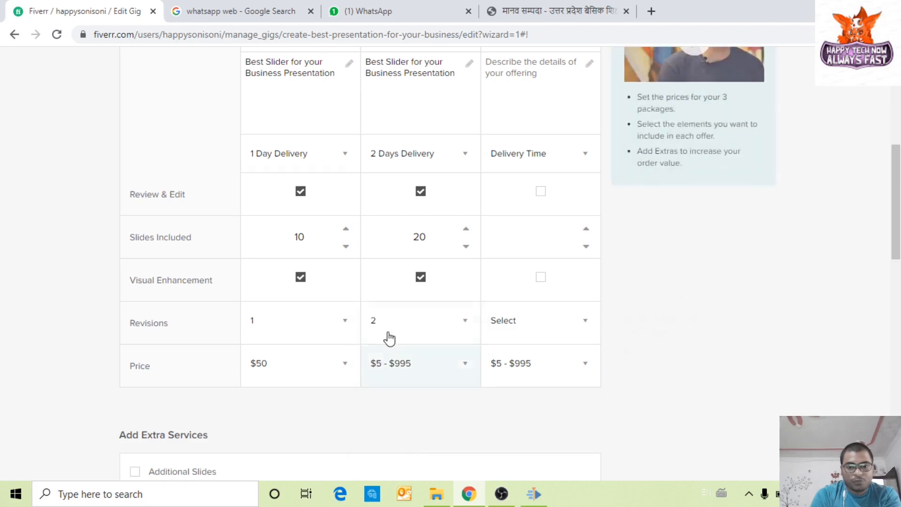
Step: Price the Standard package at $100 after trying $65 and $105
scroll(432, 331, "down", 1)
left_click(428, 313)
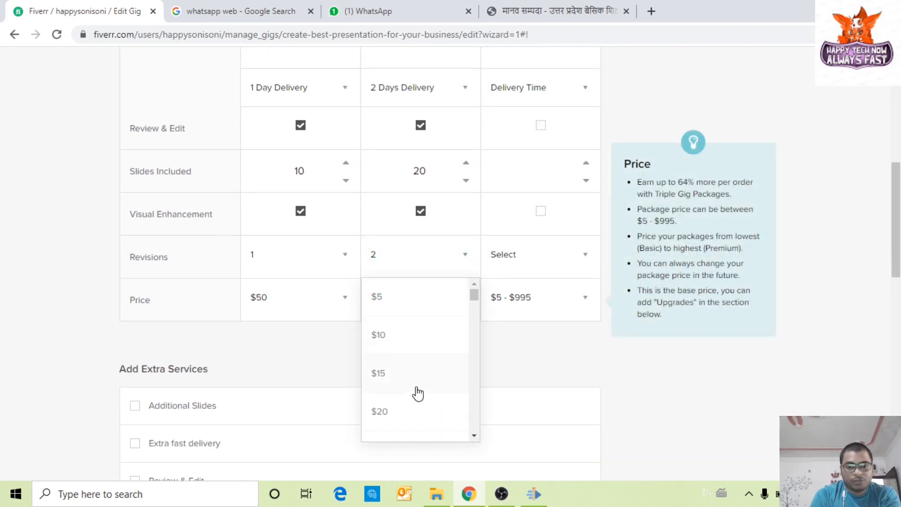
scroll(417, 393, "down", 3)
scroll(417, 394, "down", 6)
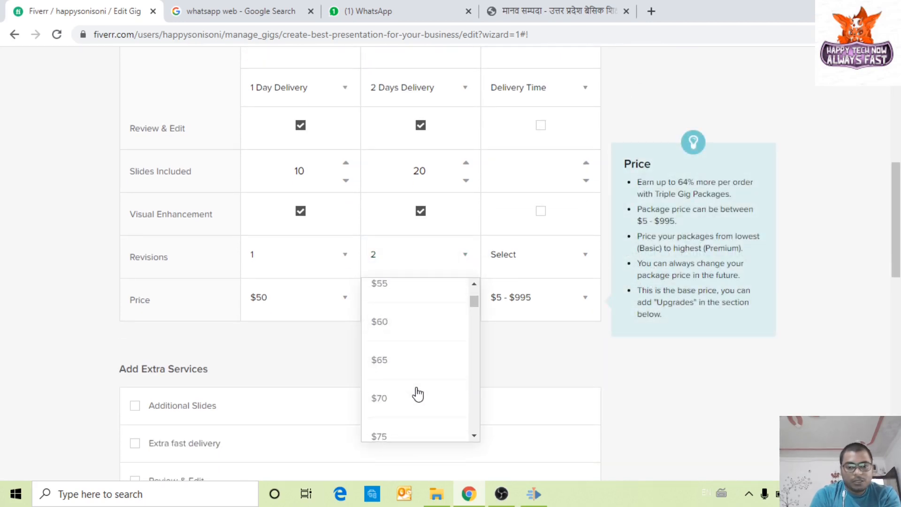
scroll(413, 360, "up", 2)
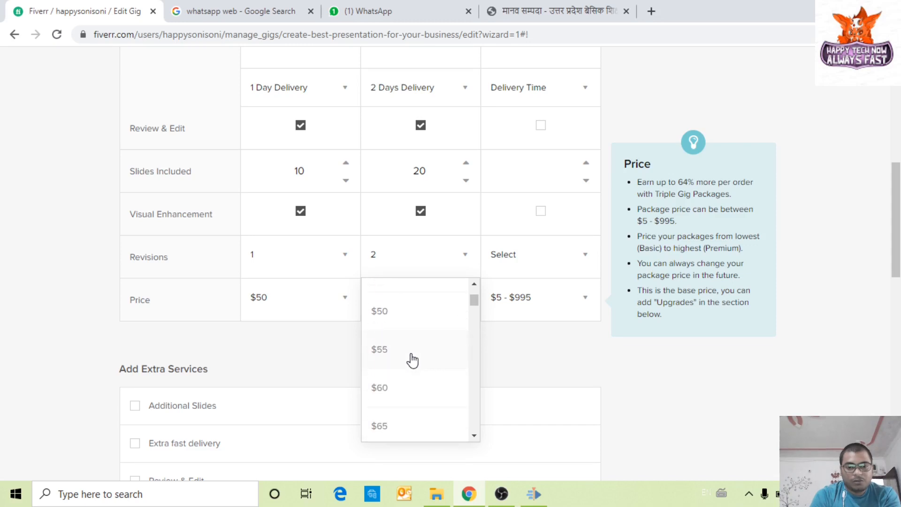
scroll(412, 359, "down", 1)
left_click(411, 368)
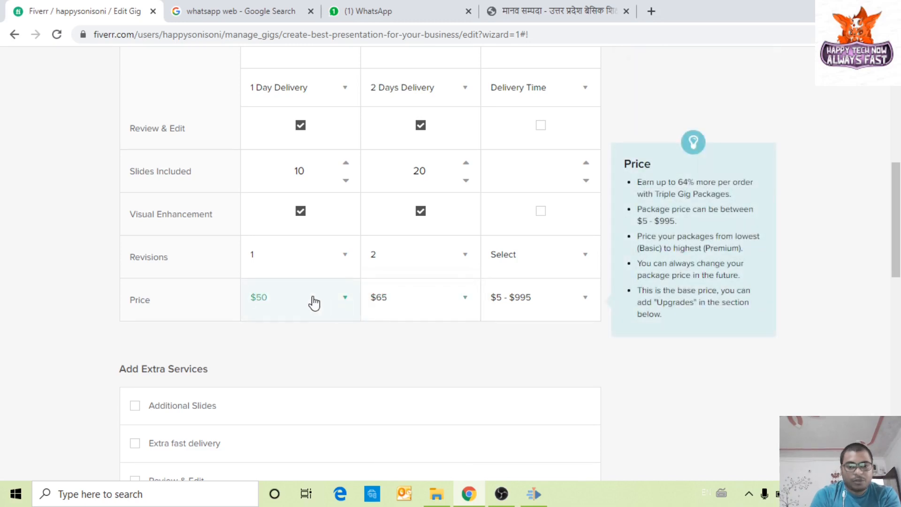
left_click(314, 303)
left_click(410, 305)
scroll(412, 372, "down", 6)
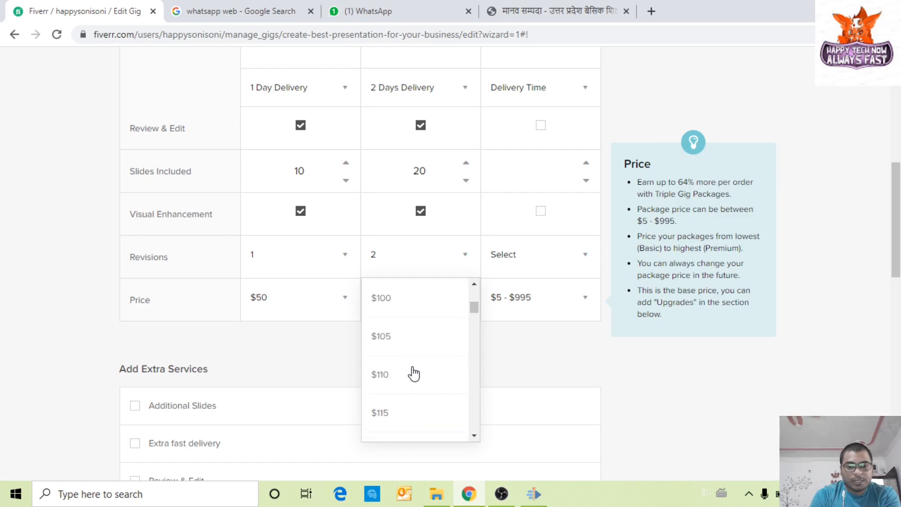
scroll(412, 372, "down", 2)
scroll(412, 372, "up", 2)
left_click(413, 342)
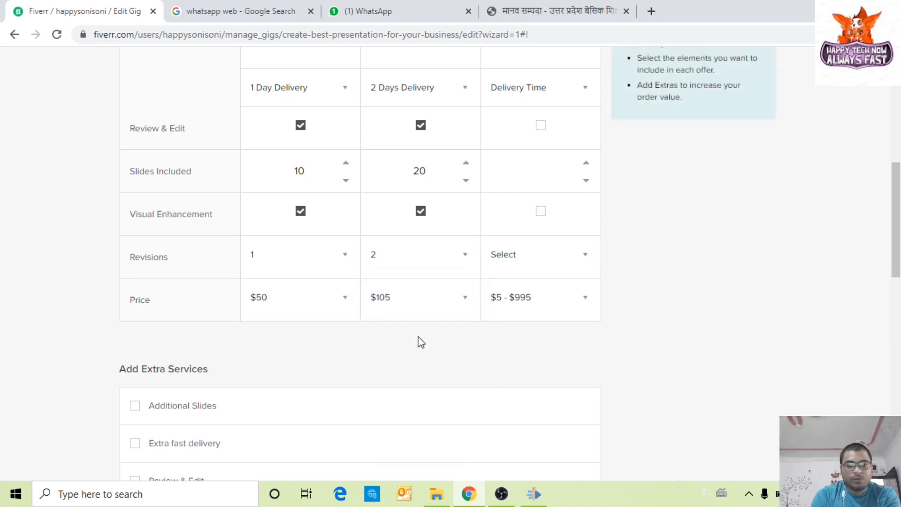
left_click(413, 312)
left_click(410, 313)
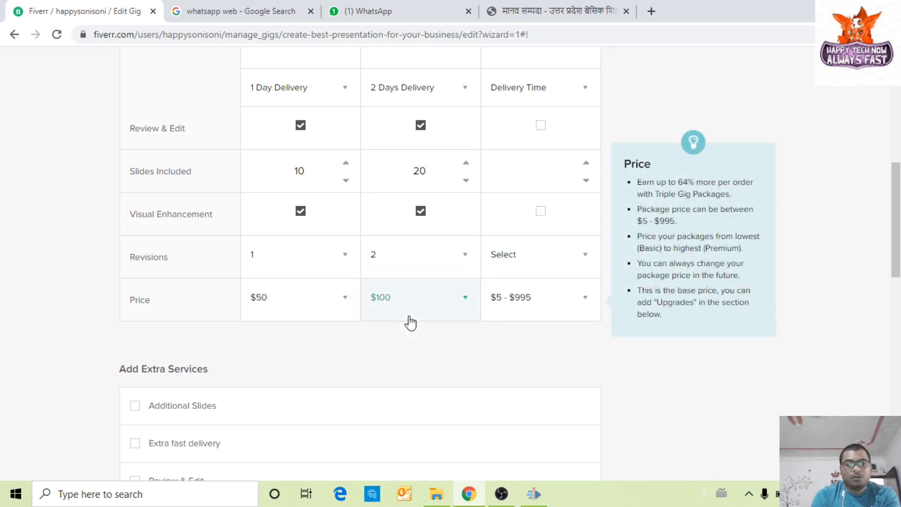
scroll(443, 346, "up", 4)
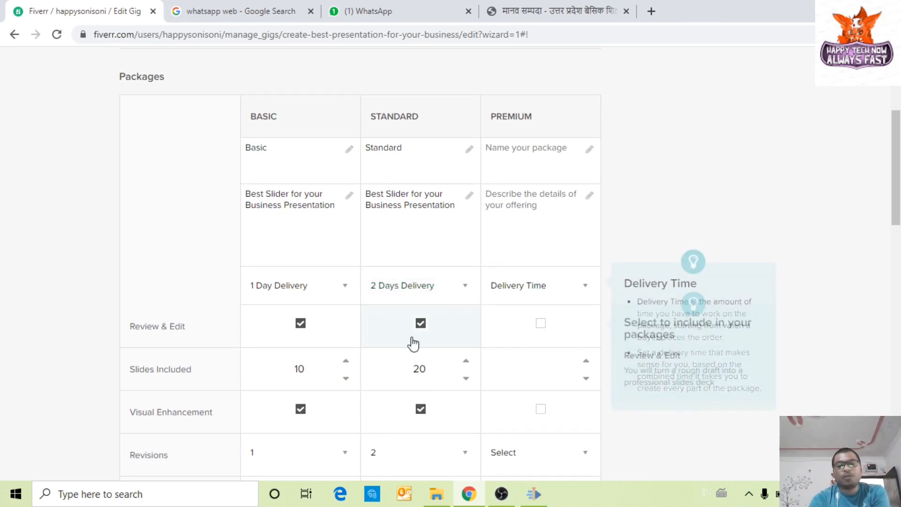
scroll(408, 342, "down", 1)
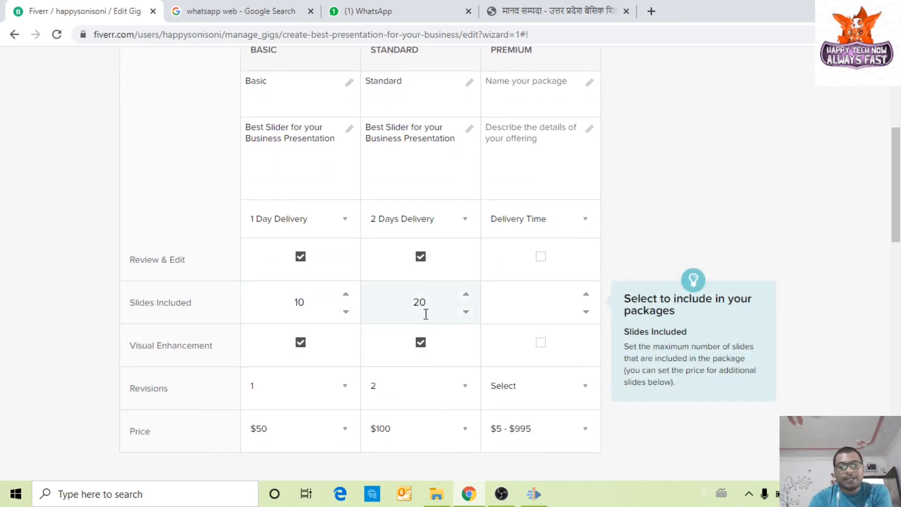
scroll(408, 290, "down", 2)
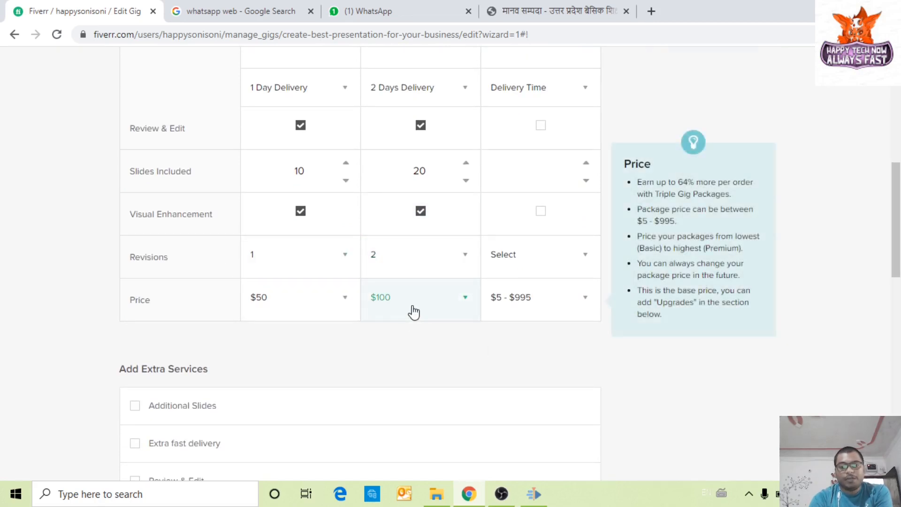
scroll(413, 309, "up", 5)
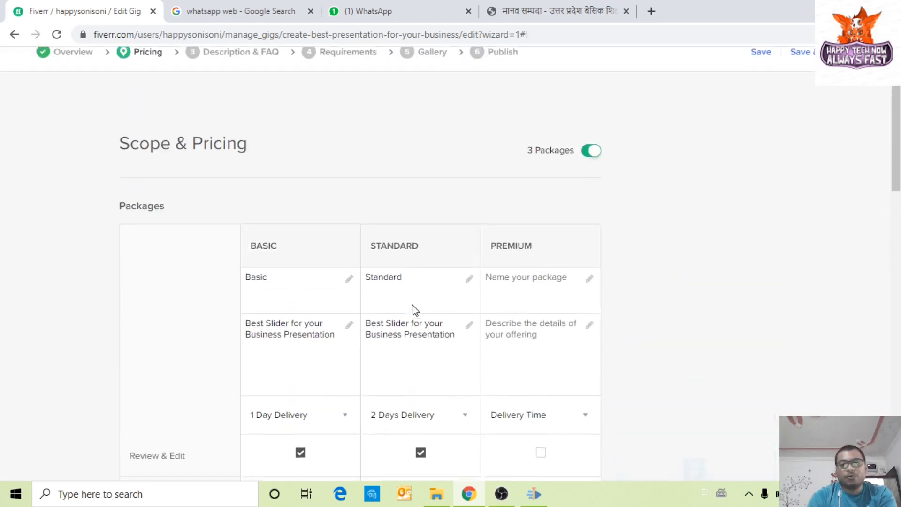
Step: Name the Premium package 'Premium' and paste in the shared slider description
left_click(532, 297)
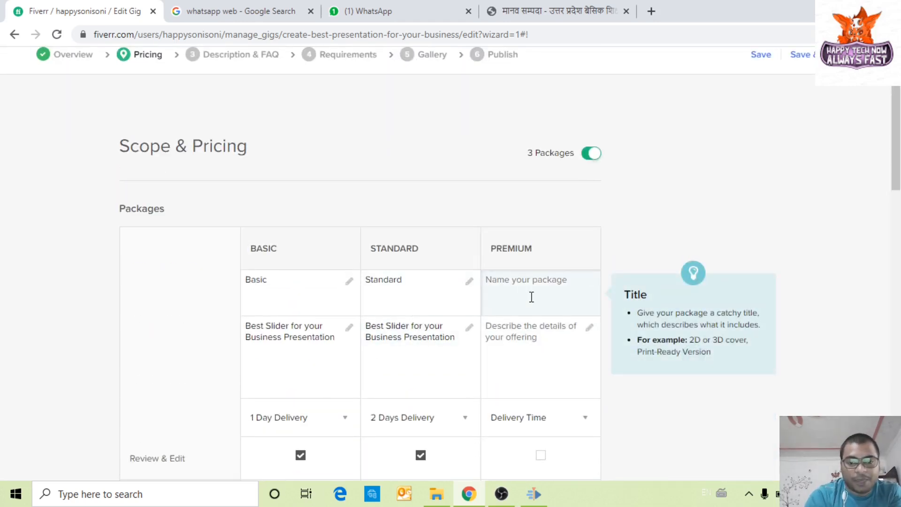
type("P")
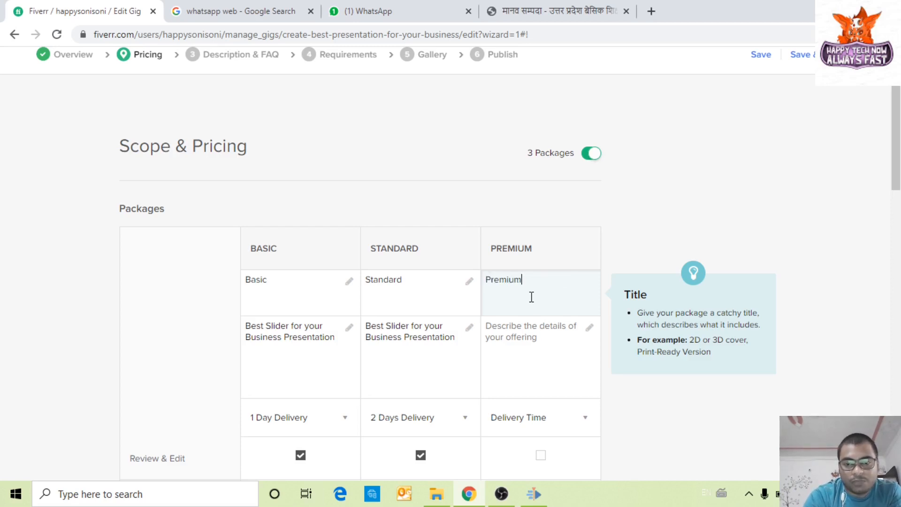
type("remium")
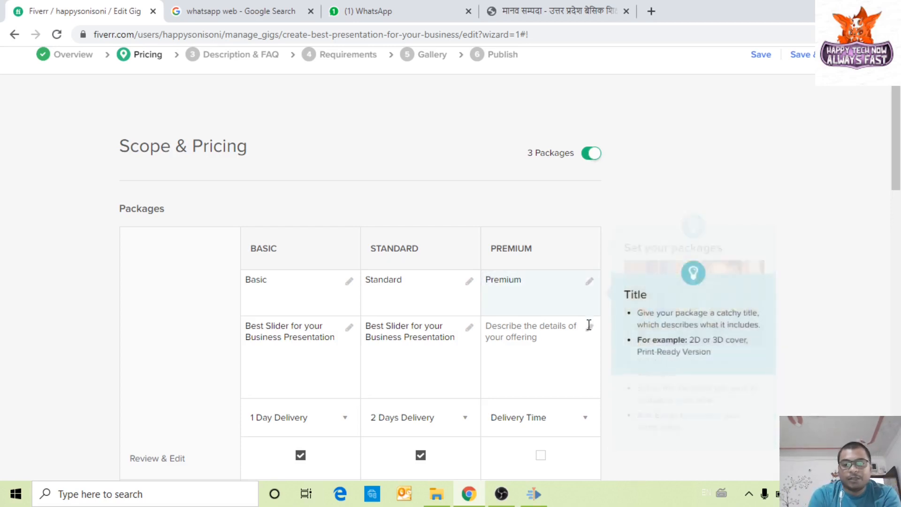
scroll(563, 281, "down", 3)
left_click(523, 211)
left_click_drag(453, 206, 371, 195)
left_click(509, 200)
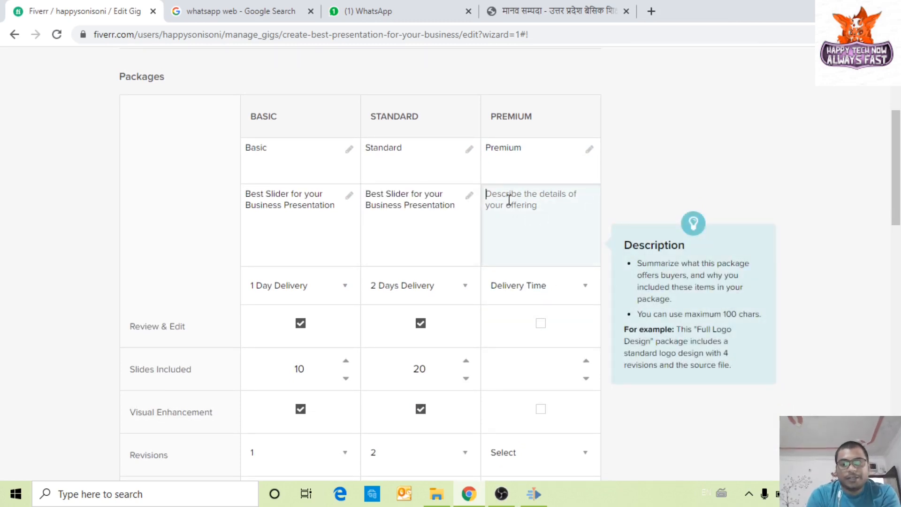
type("Best Slider for your Business Presentation")
Step: Set the Premium package to 1 Day Delivery with Review & Edit included
scroll(559, 257, "down", 3)
left_click(536, 162)
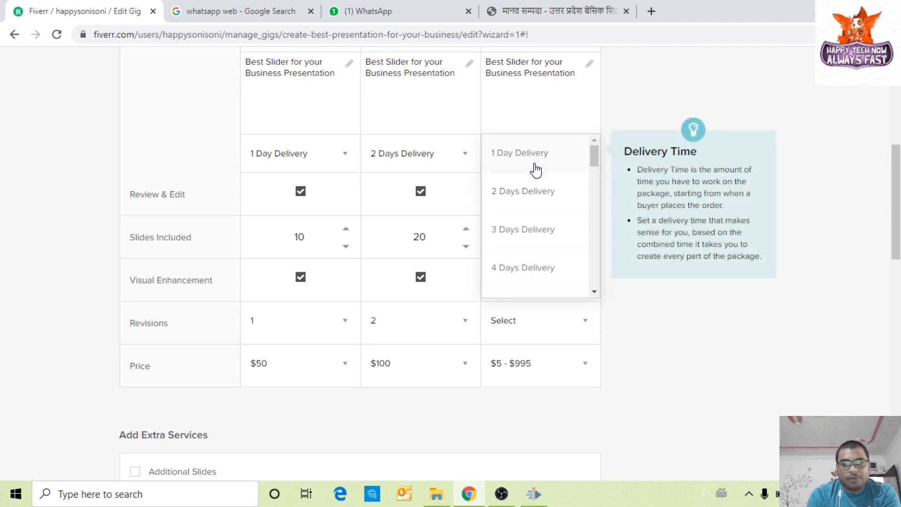
left_click(536, 196)
left_click(542, 162)
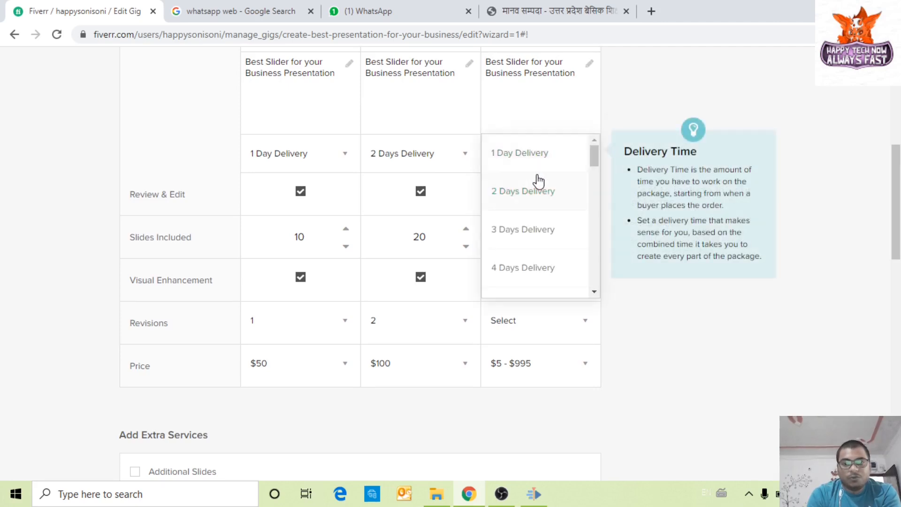
left_click(534, 165)
left_click(540, 190)
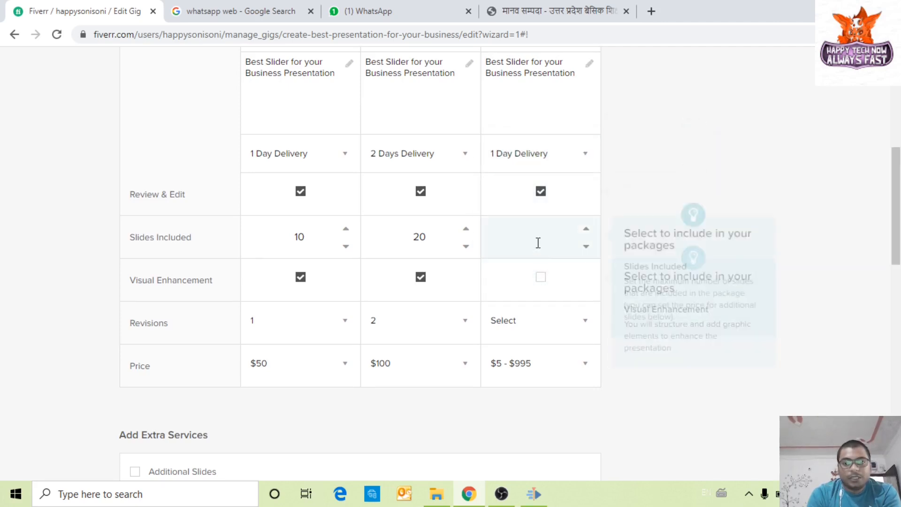
left_click(301, 197)
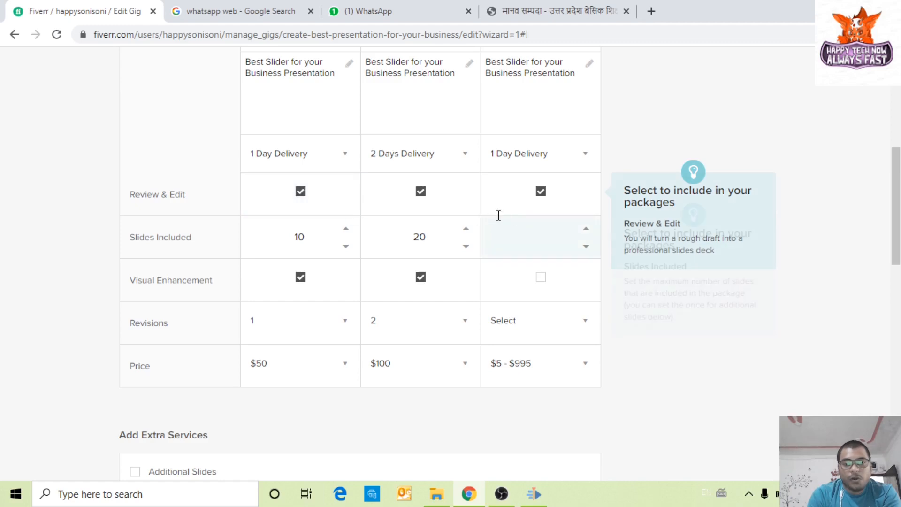
Step: Give the Premium package 30 slides, Visual Enhancement and 3 revisions
left_click(542, 236)
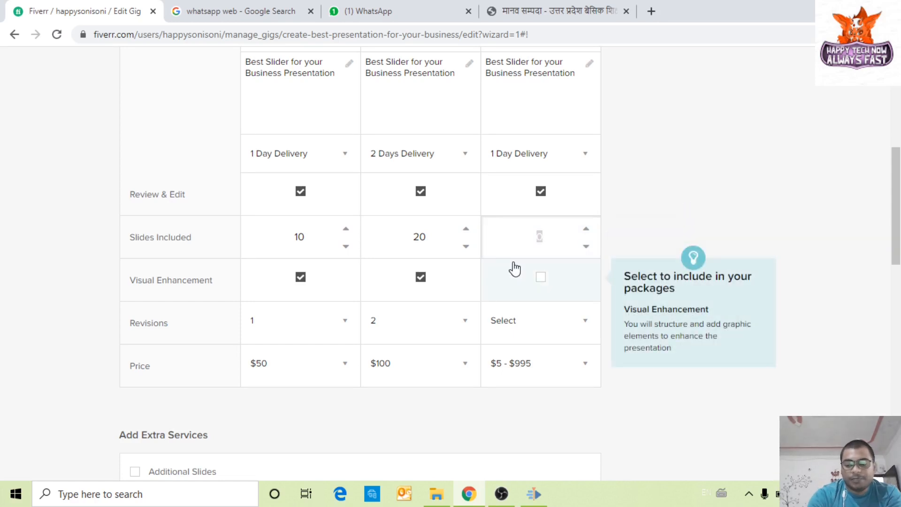
scroll(514, 270, "down", 3)
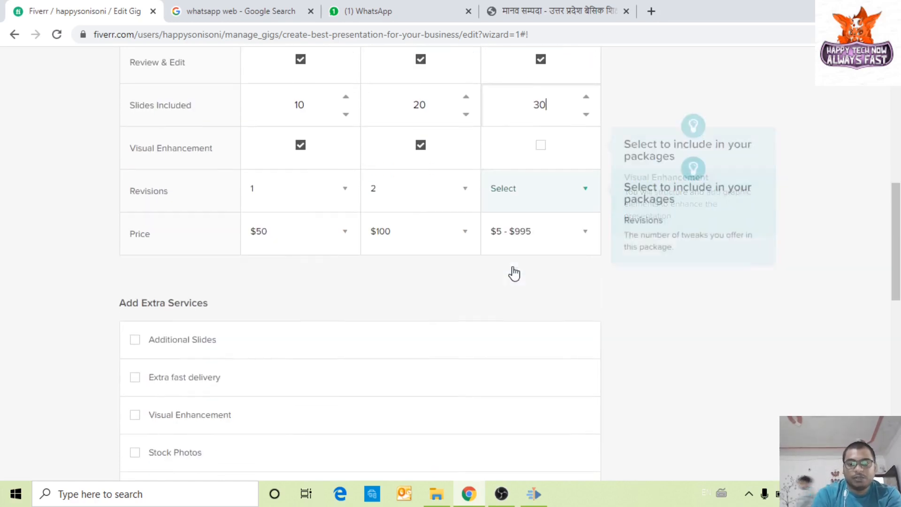
left_click(538, 151)
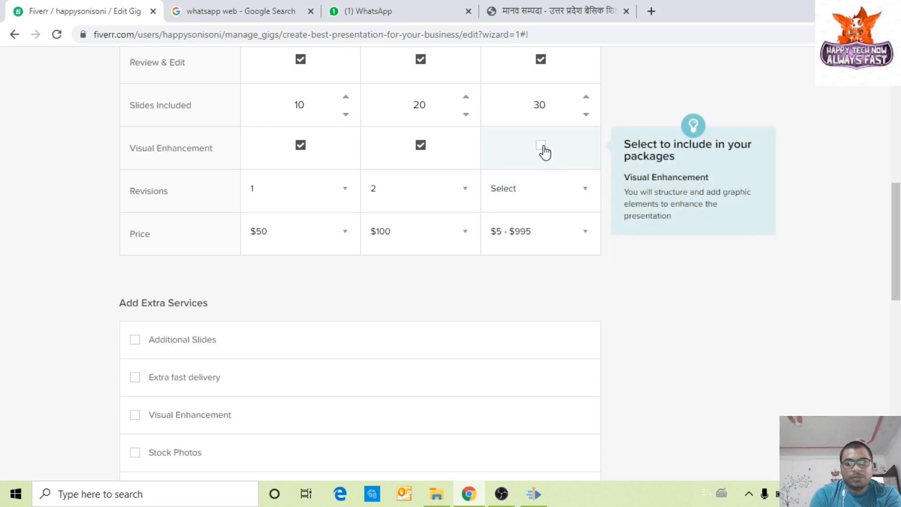
left_click(542, 187)
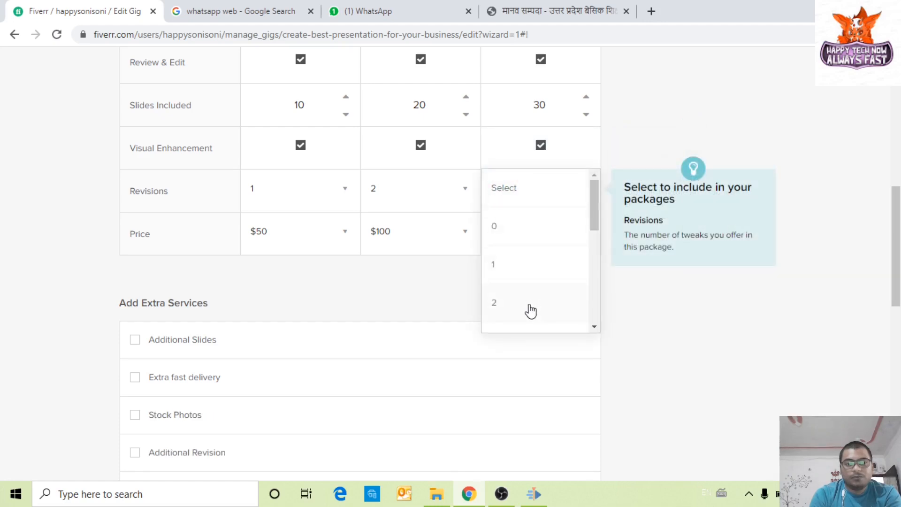
scroll(527, 305, "down", 2)
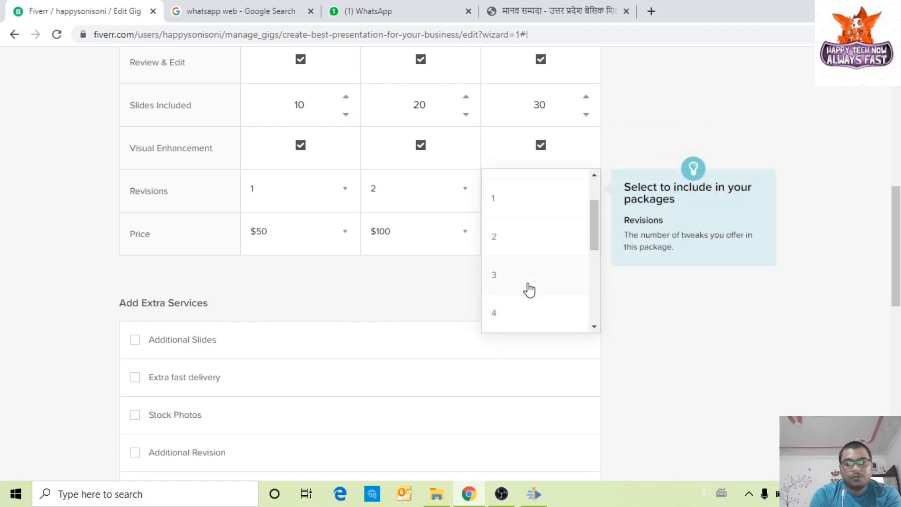
left_click(526, 287)
Step: Price the Premium package at $200
left_click(539, 231)
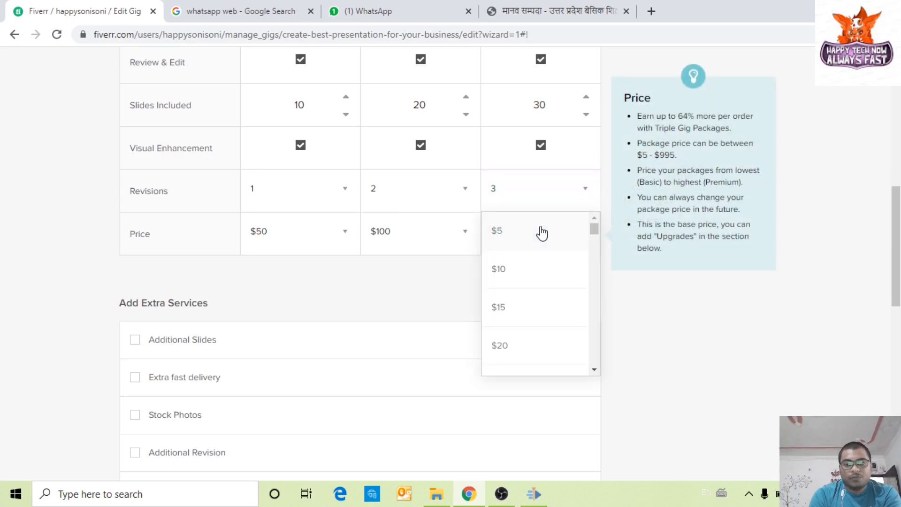
scroll(541, 304, "down", 3)
scroll(541, 304, "down", 20)
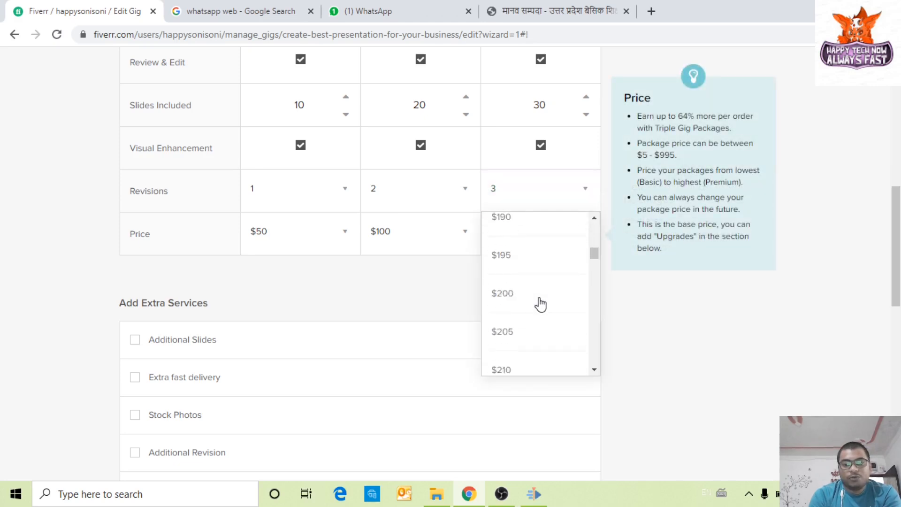
scroll(540, 304, "up", 3)
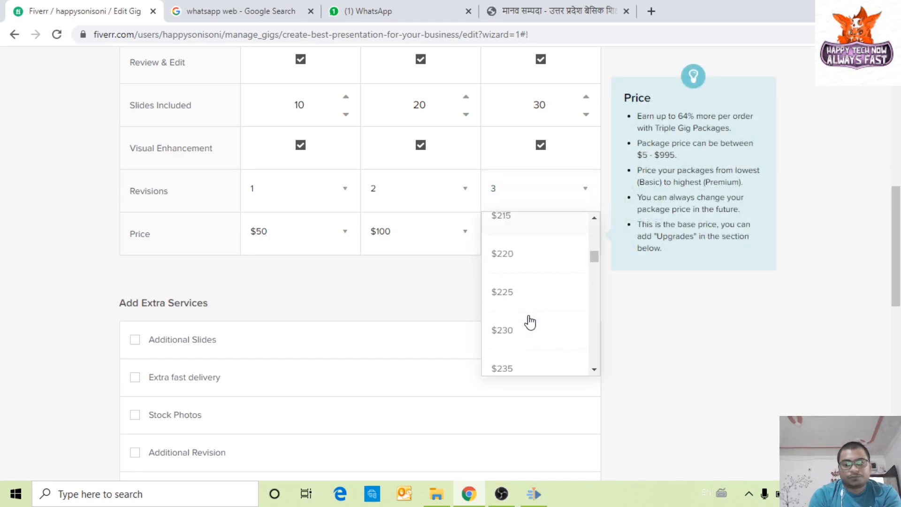
scroll(533, 286, "up", 2)
left_click(532, 282)
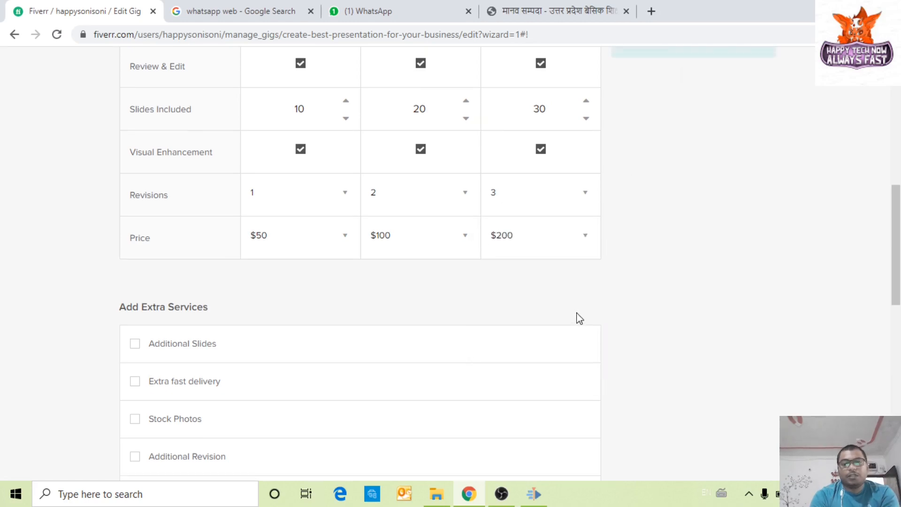
scroll(579, 318, "up", 6)
scroll(167, 261, "up", 3)
Step: Leave Extra fast delivery unticked and save the pricing with Save & Continue
scroll(412, 191, "down", 11)
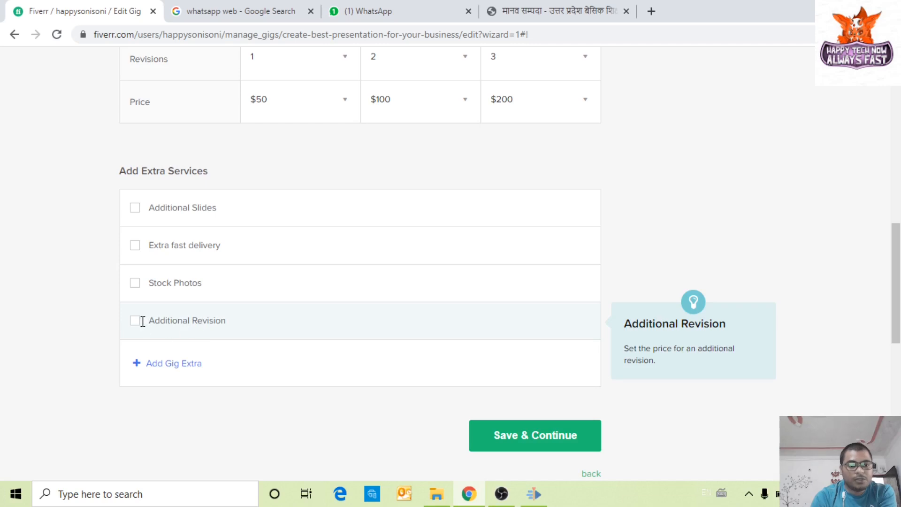
left_click(134, 246)
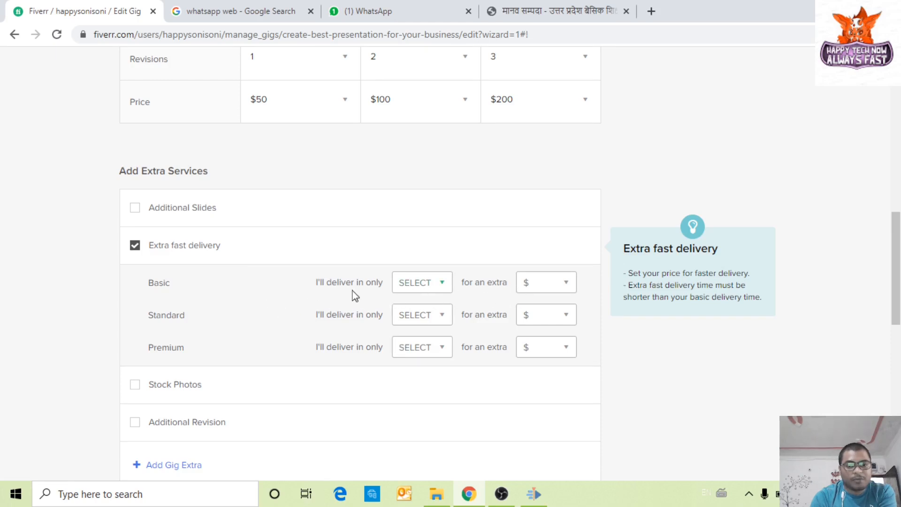
left_click(135, 248)
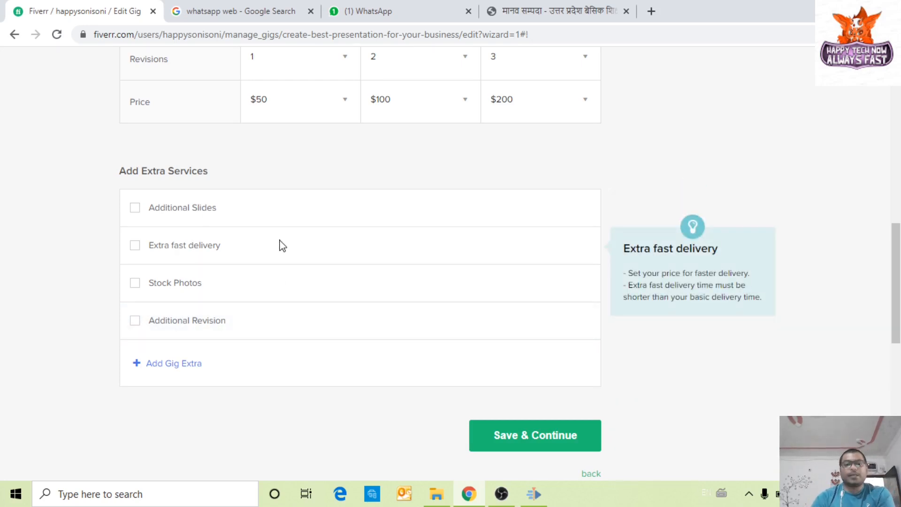
scroll(463, 400, "up", 10)
scroll(465, 402, "down", 7)
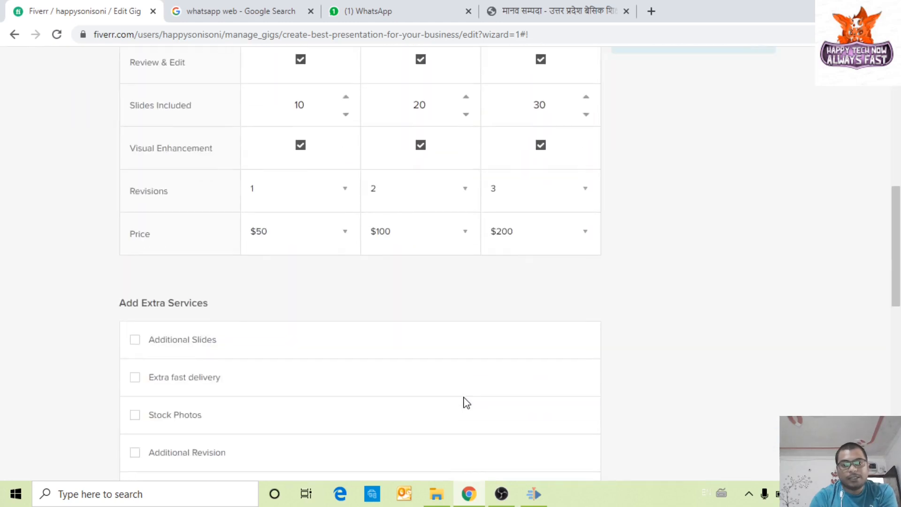
scroll(466, 402, "down", 4)
left_click(534, 369)
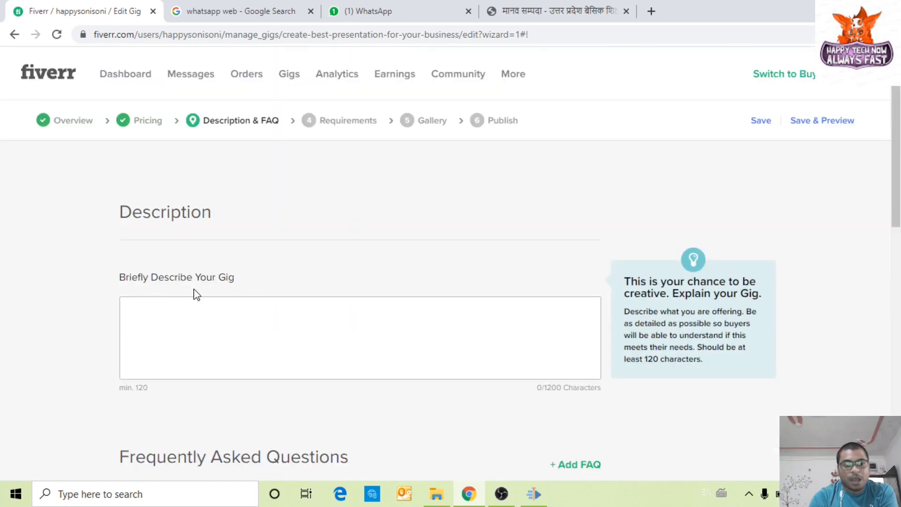
Step: Type 'I prepare best slide for your business.' into the gig description
left_click(238, 315)
scroll(235, 316, "down", 2)
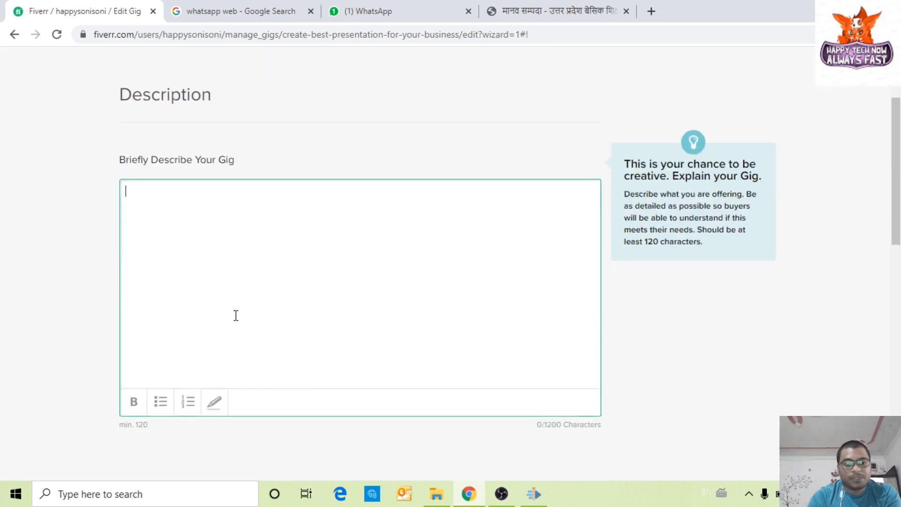
scroll(235, 315, "up", 2)
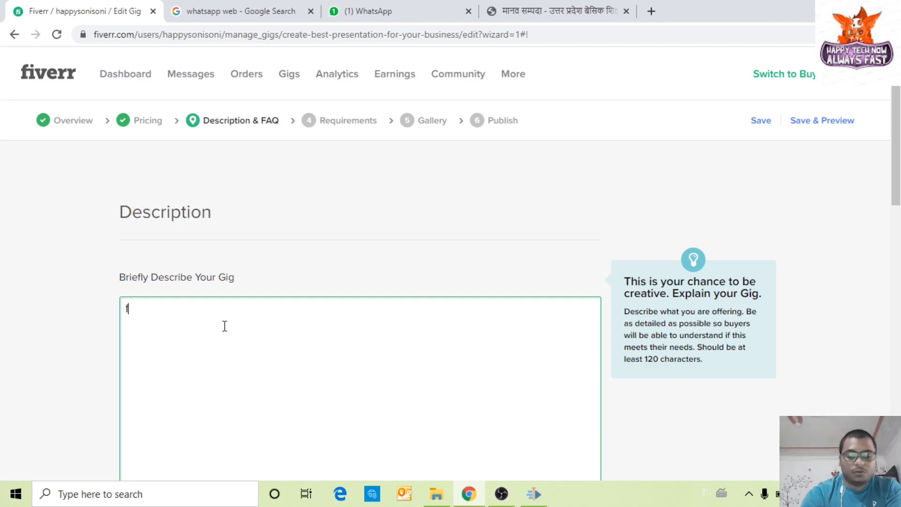
type("I ama")
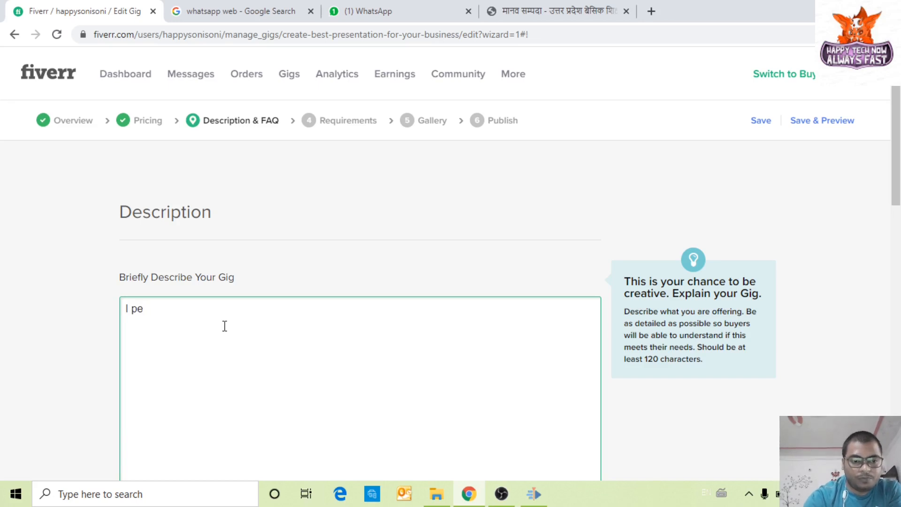
type("repare best slide for")
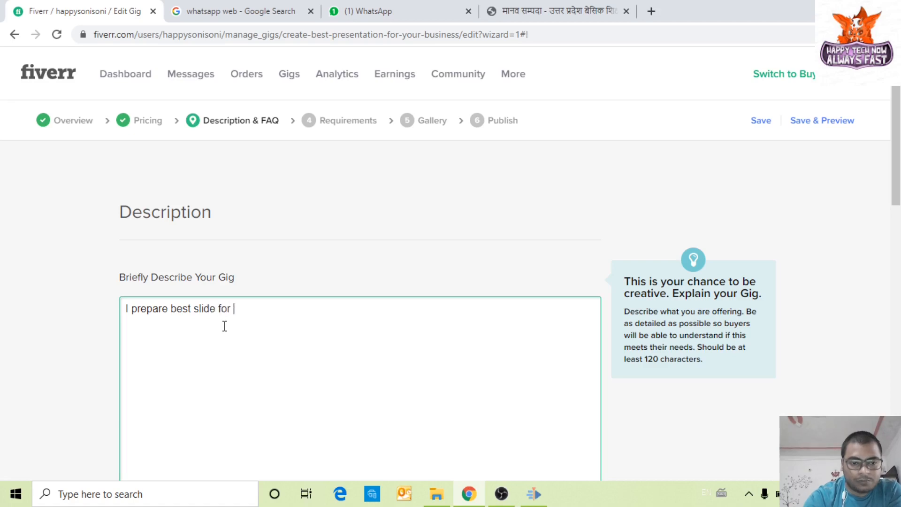
type("o")
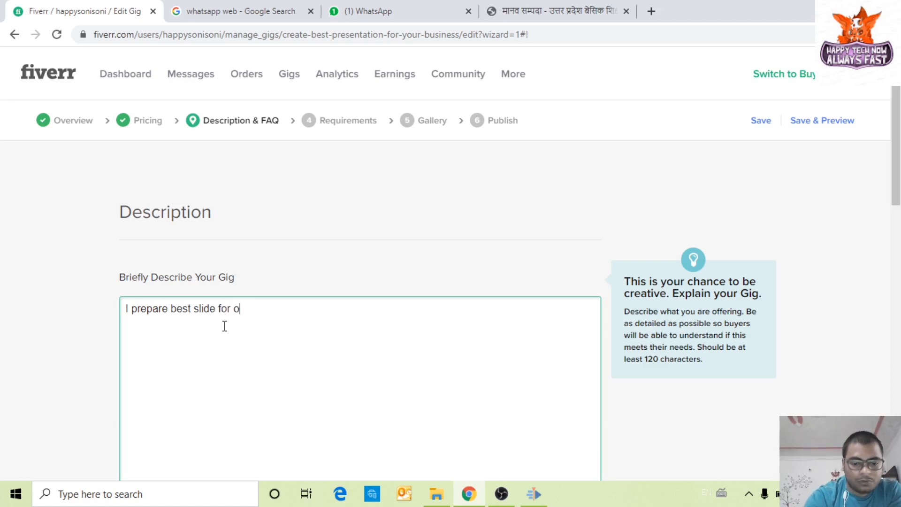
type("yuyour business.")
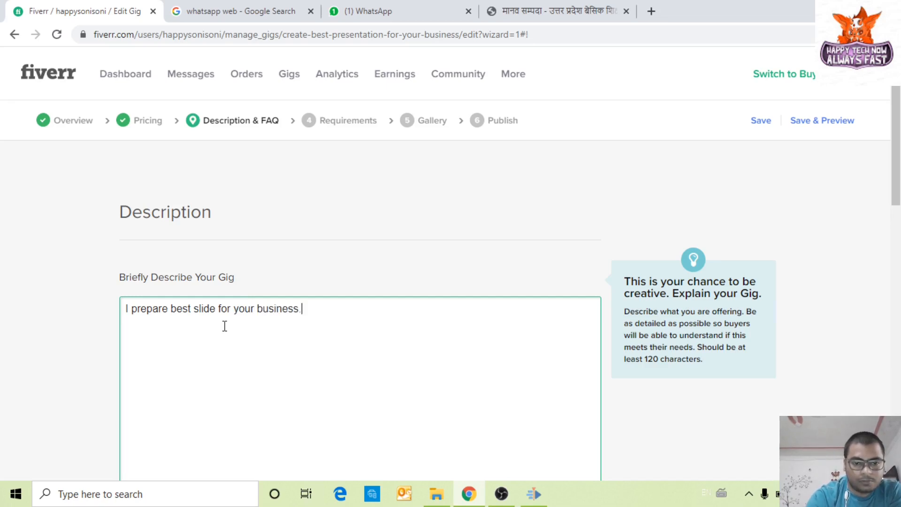
Step: Copy the sentence and paste it repeatedly to reach 351 characters
key("ctrl+a")
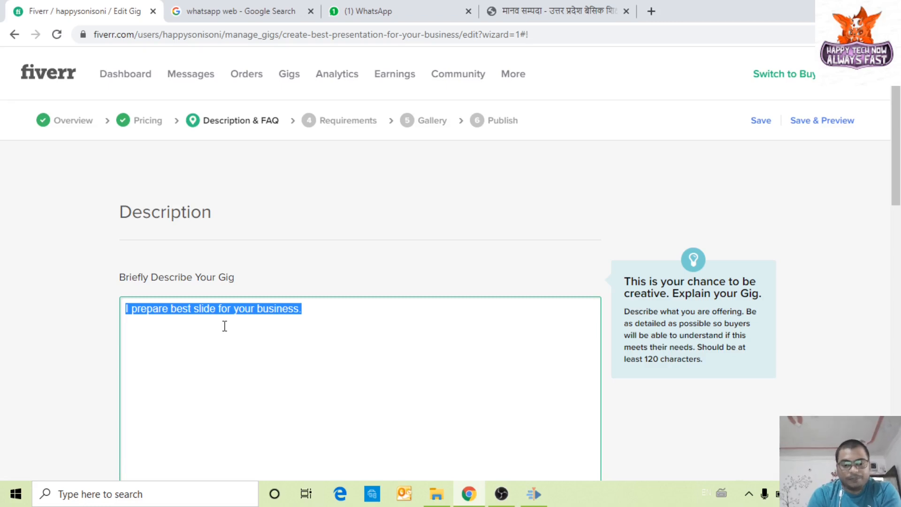
key("ctrl+c")
left_click(318, 311)
key("ctrl+v")
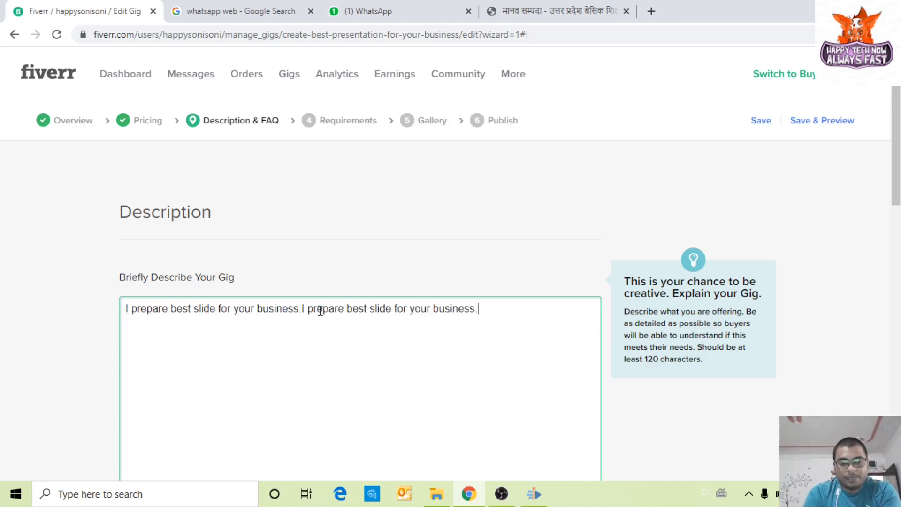
key("ctrl+v")
key("ctrl+v")
key("ctrl+v")
key("ctrl+v")
key("ctrl+v")
key("ctrl+v")
key("ctrl+v")
scroll(325, 356, "down", 7)
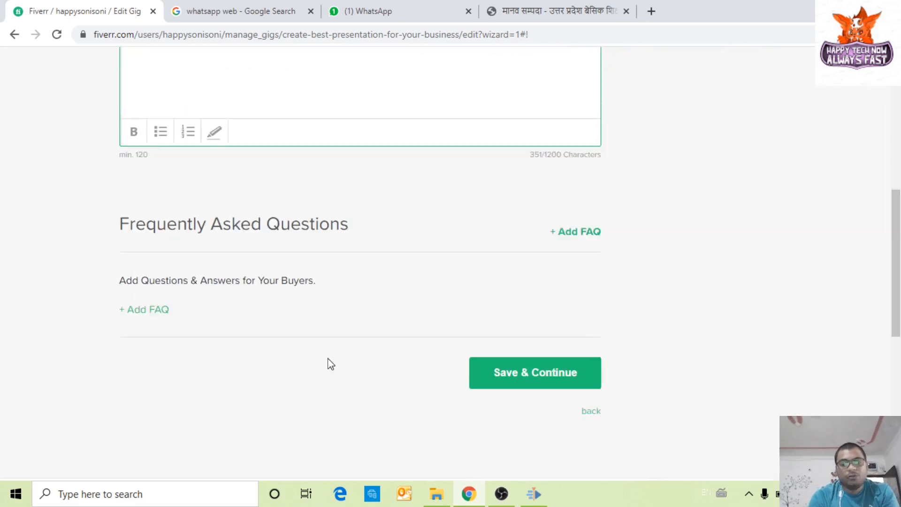
Step: Open a blank FAQ form and cancel it without adding an entry
scroll(330, 363, "up", 1)
scroll(331, 364, "up", 2)
scroll(161, 310, "up", 2)
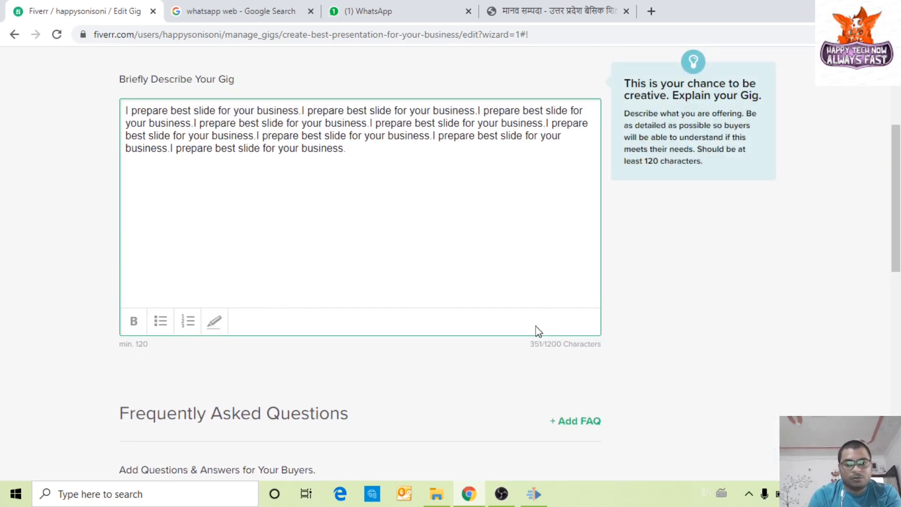
scroll(322, 354, "down", 3)
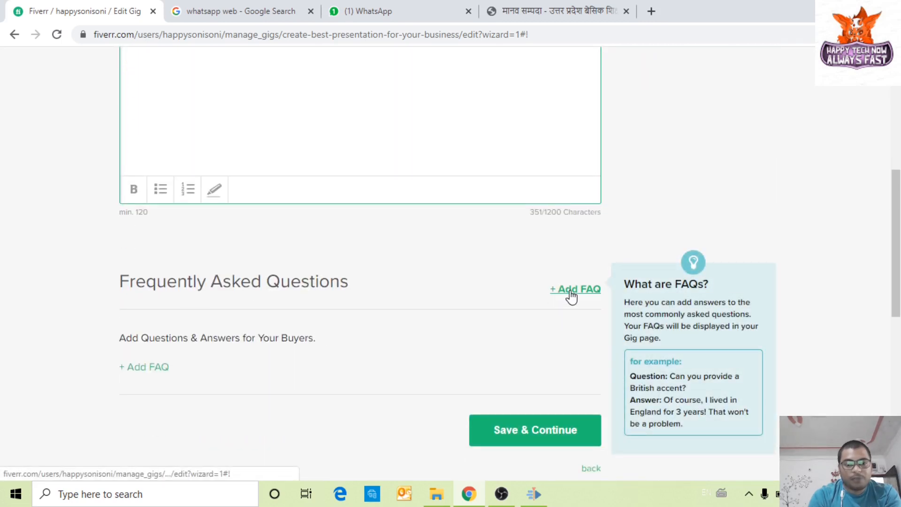
left_click(146, 367)
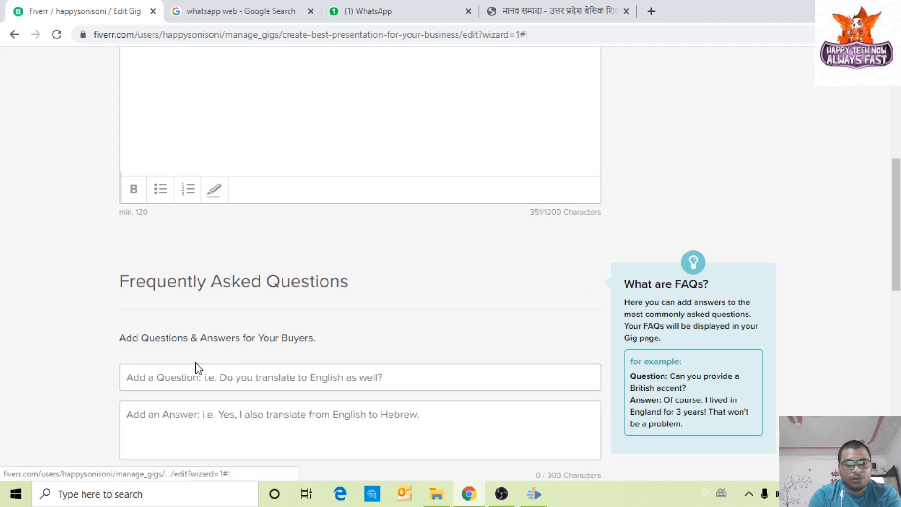
left_click(277, 282)
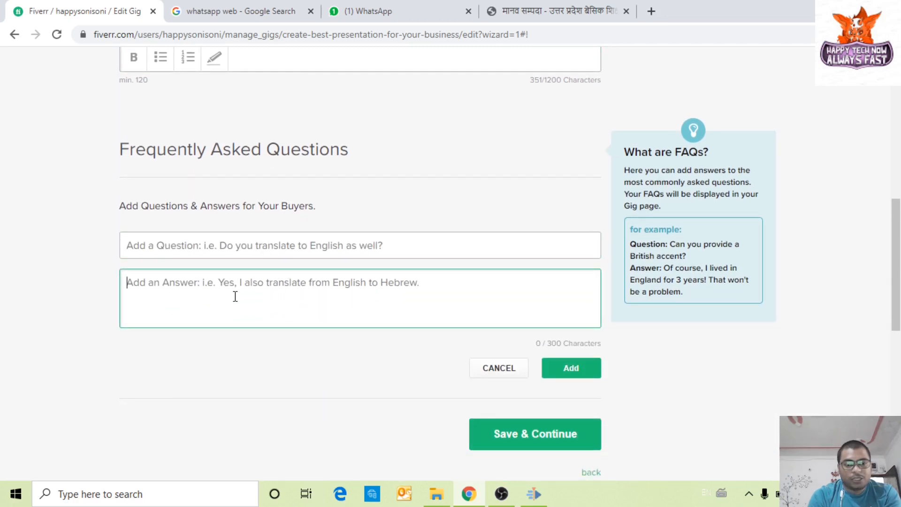
left_click(578, 374)
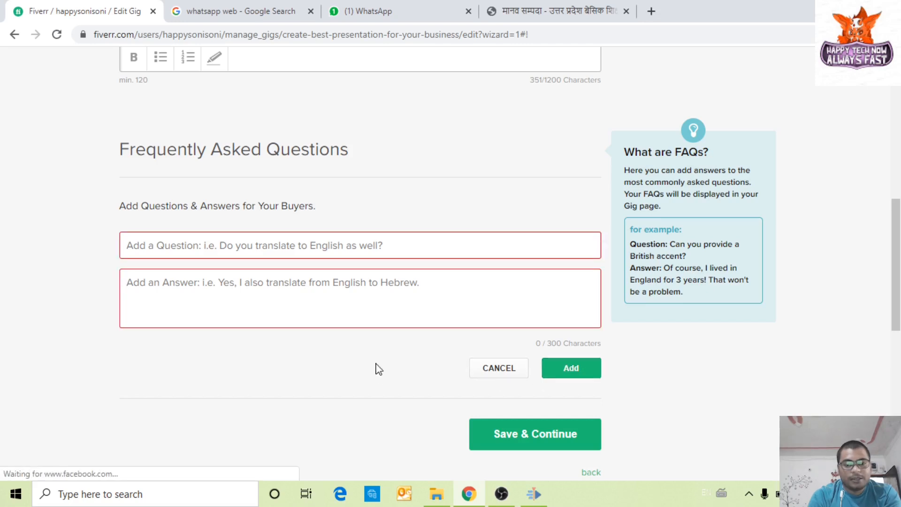
left_click(511, 370)
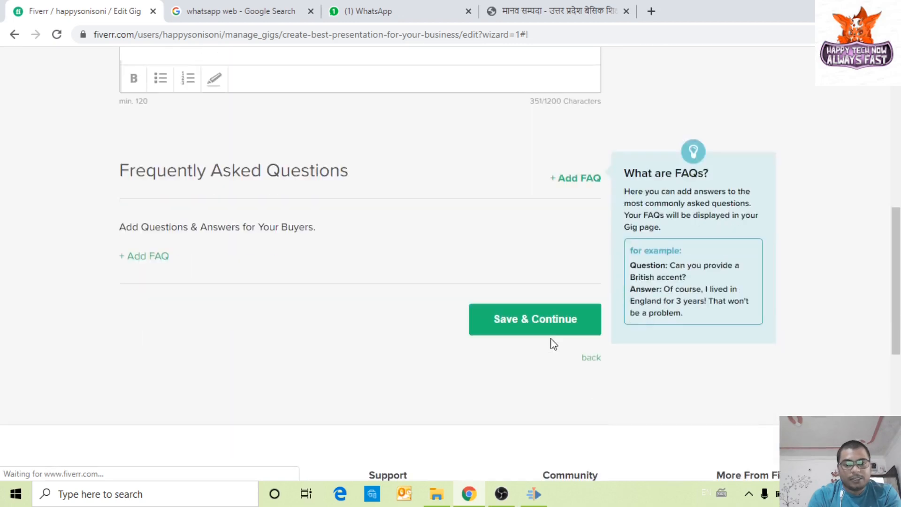
Step: Save the Description & FAQ step with no FAQs and continue to Requirements
scroll(507, 244, "up", 2)
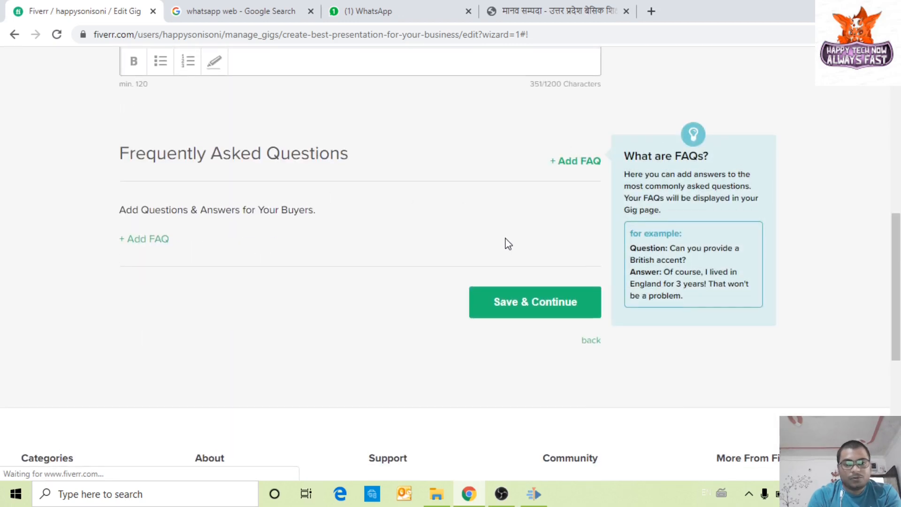
left_click(576, 223)
scroll(549, 326, "down", 4)
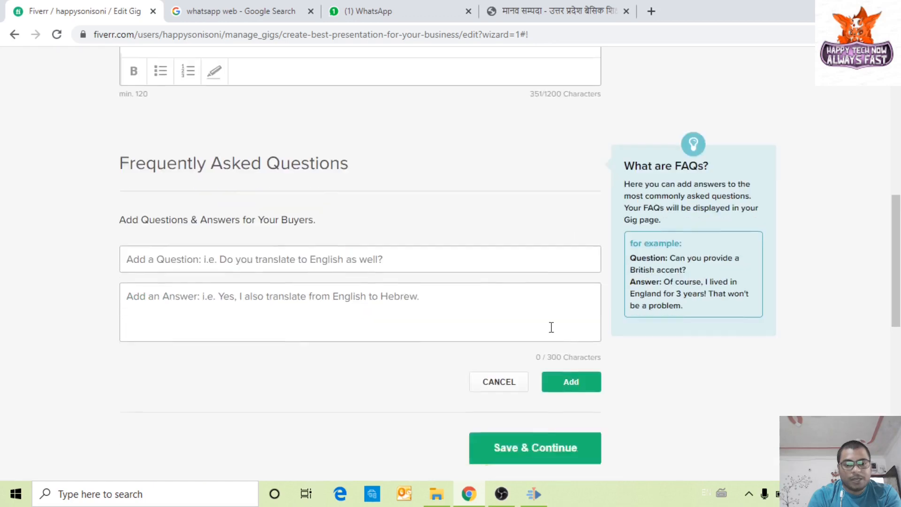
left_click(532, 305)
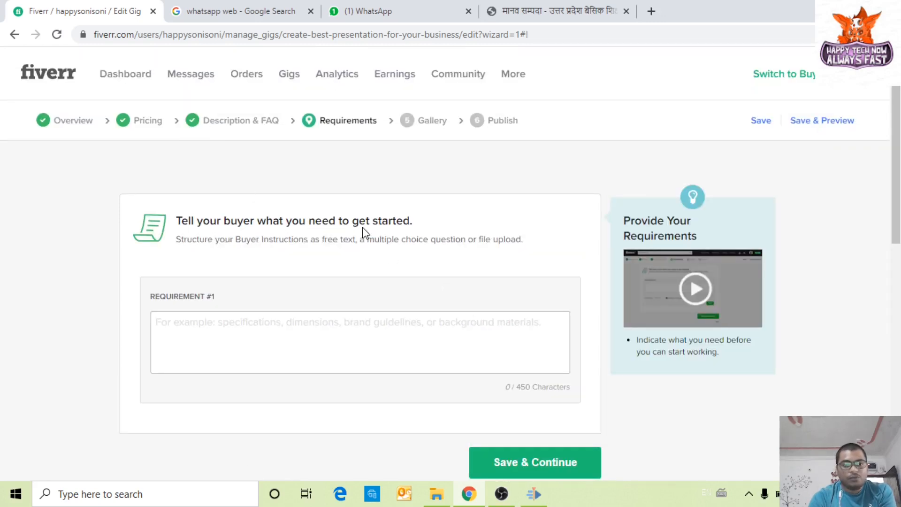
Step: Type 'Brand Logo, Website, Images etc.' as Requirement #1, correcting earlier typos
left_click(257, 326)
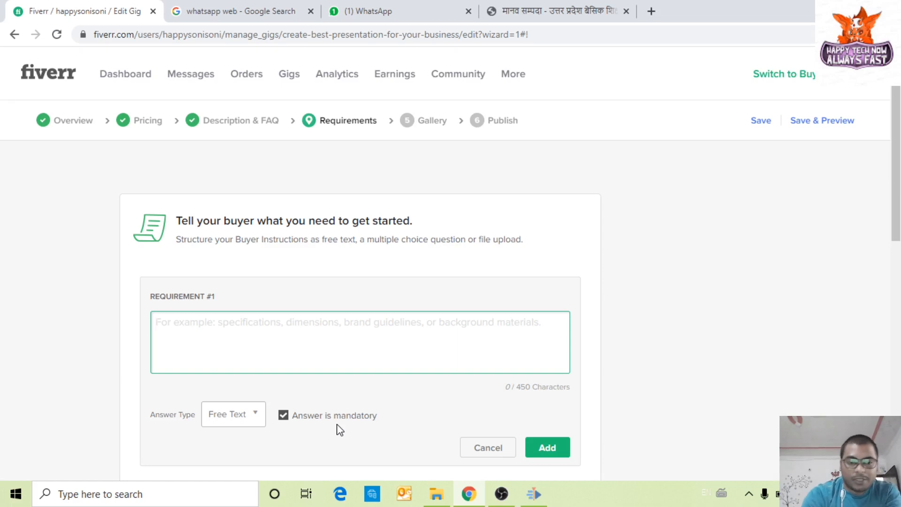
type("Lolo")
key("BackSpace")
key("BackSpace")
type("go")
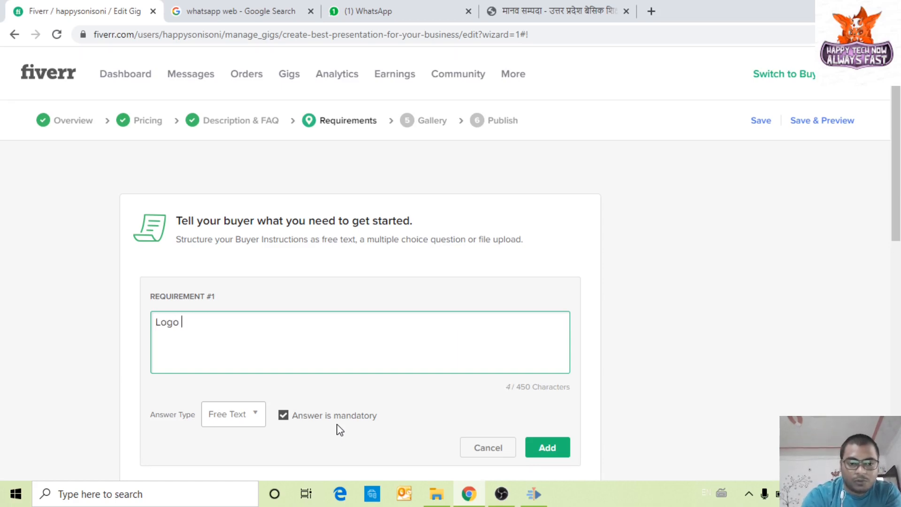
type(",")
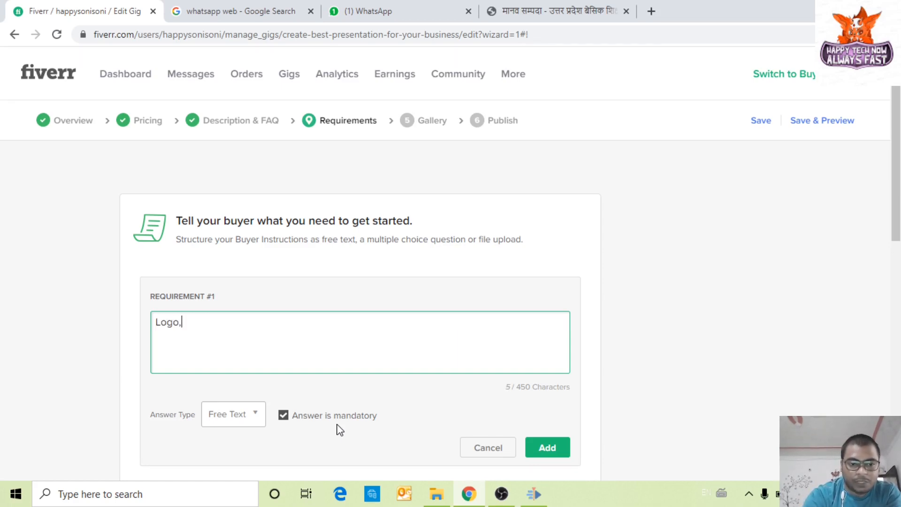
key("BackSpace")
key("BackSpace")
key("BackSpace")
key("BackSpace")
key("BackSpace")
type("BF")
key("BackSpace")
key("BackSpace")
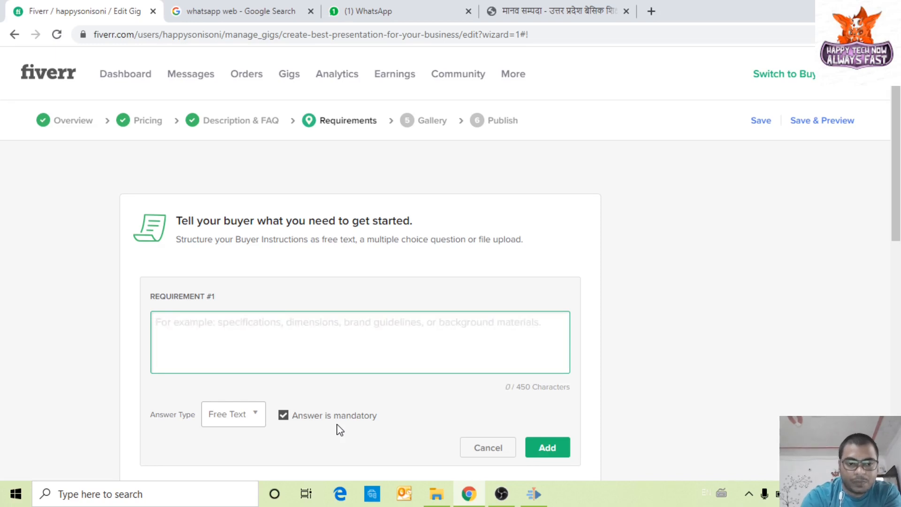
type("Brand")
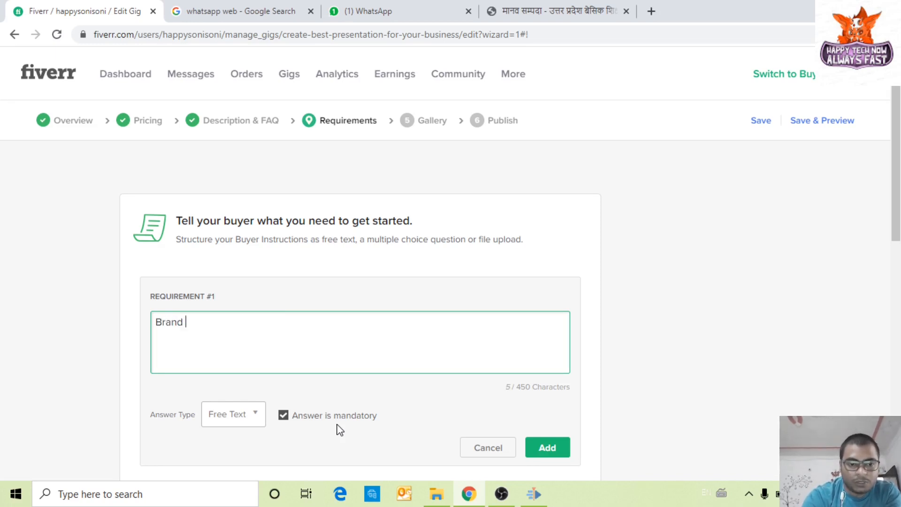
type(" Logo ")
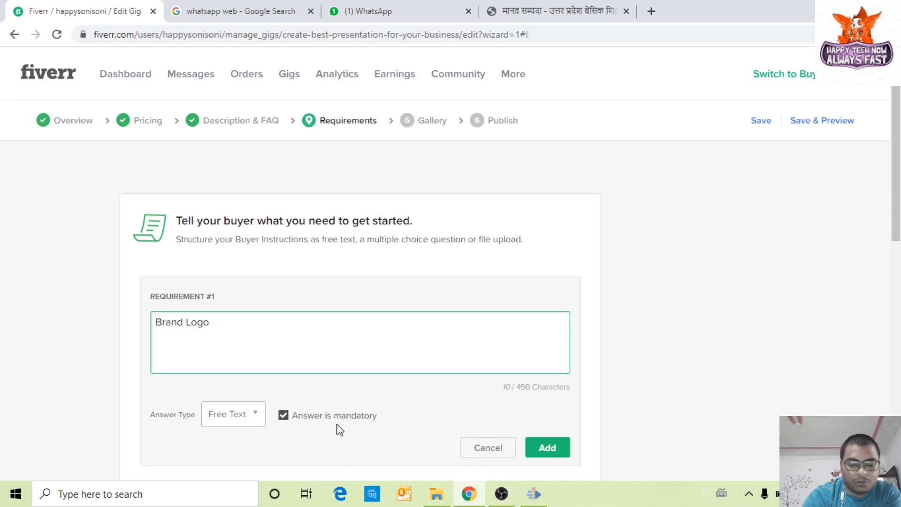
type(" Website ")
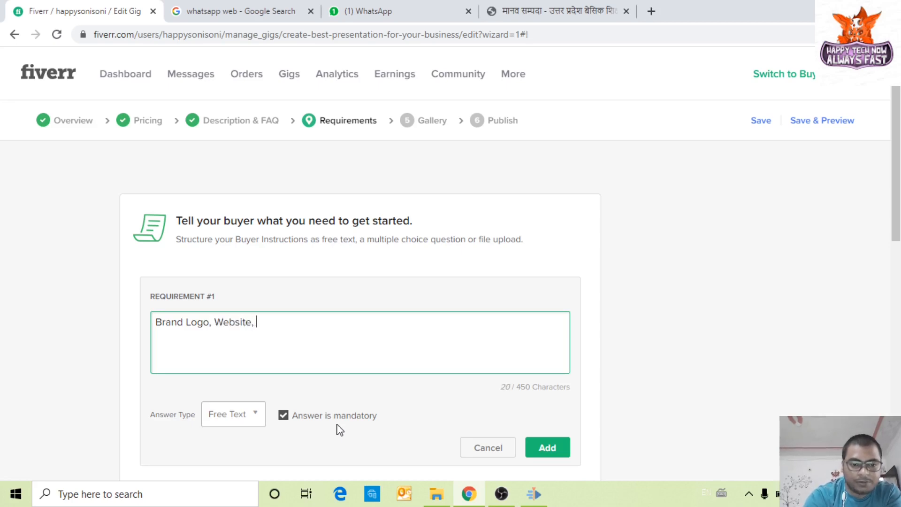
type("Images")
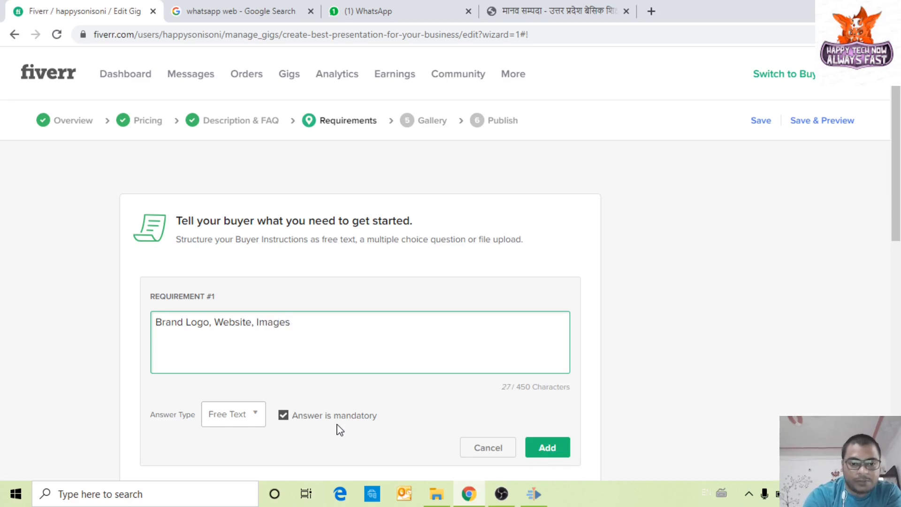
type(" etc")
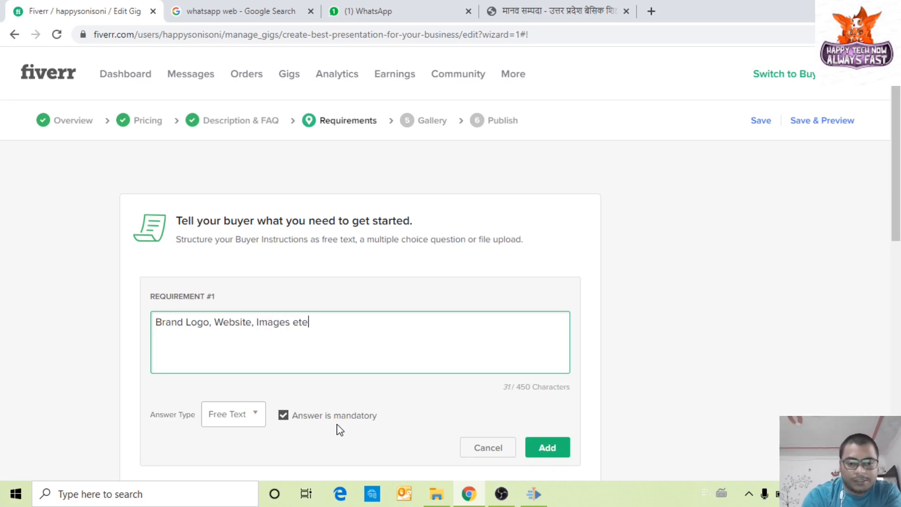
type("   dsfasdfds")
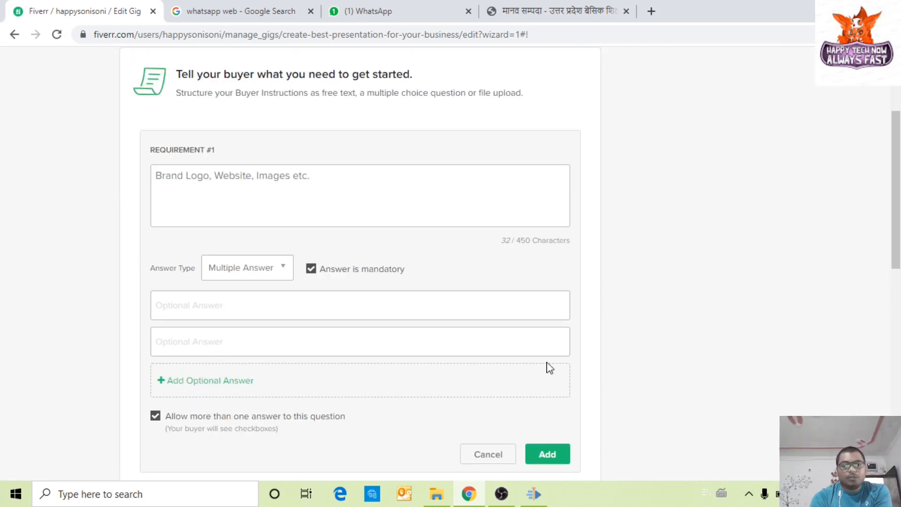
Step: Try adding the 'Brand Logo, Website, Images etc.' multiple-answer requirement, which shows empty-option errors
scroll(473, 366, "down", 3)
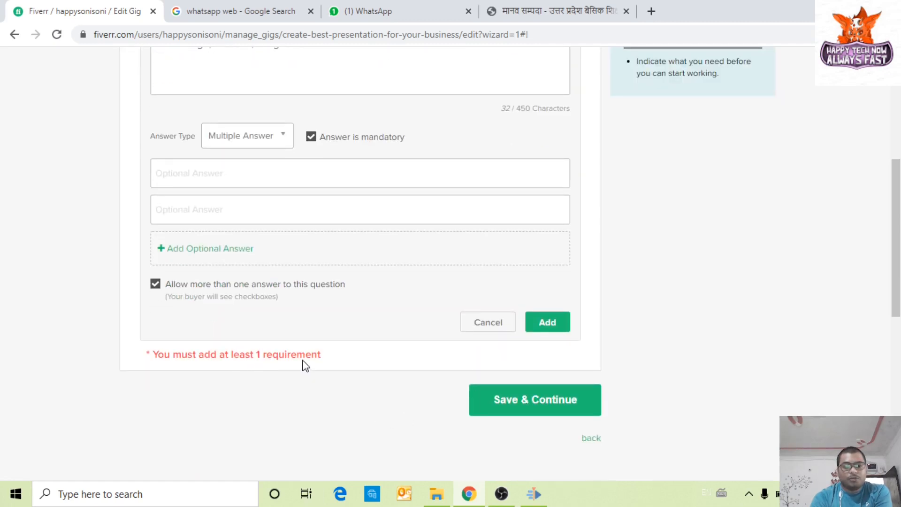
scroll(434, 299, "up", 4)
scroll(434, 298, "down", 4)
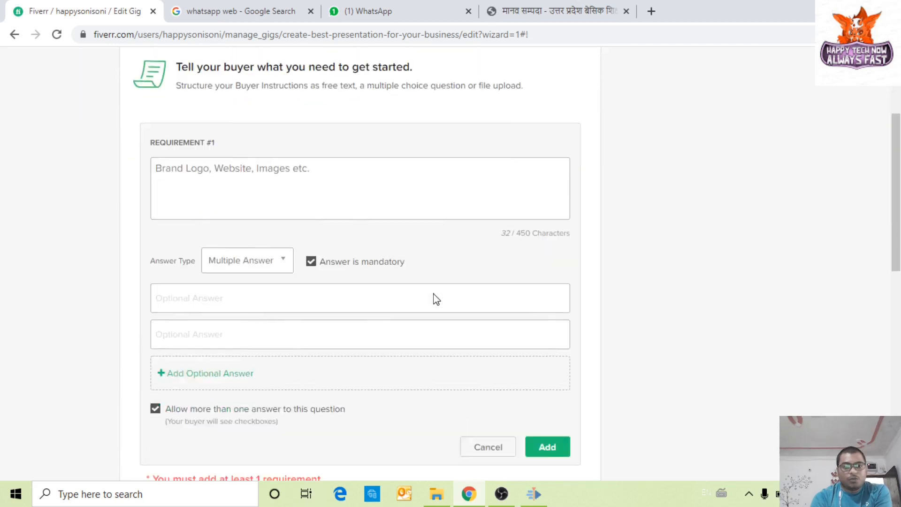
scroll(414, 286, "up", 2)
left_click(325, 175)
scroll(342, 333, "down", 3)
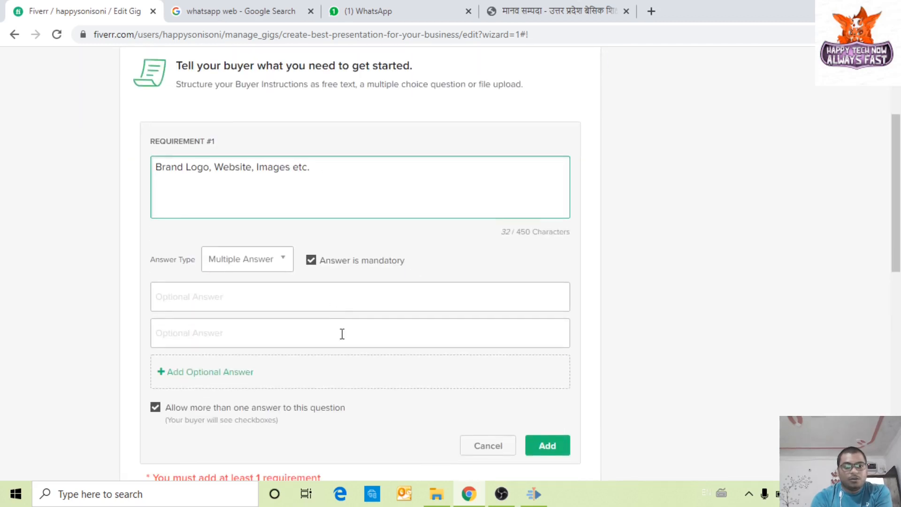
scroll(322, 371, "up", 5)
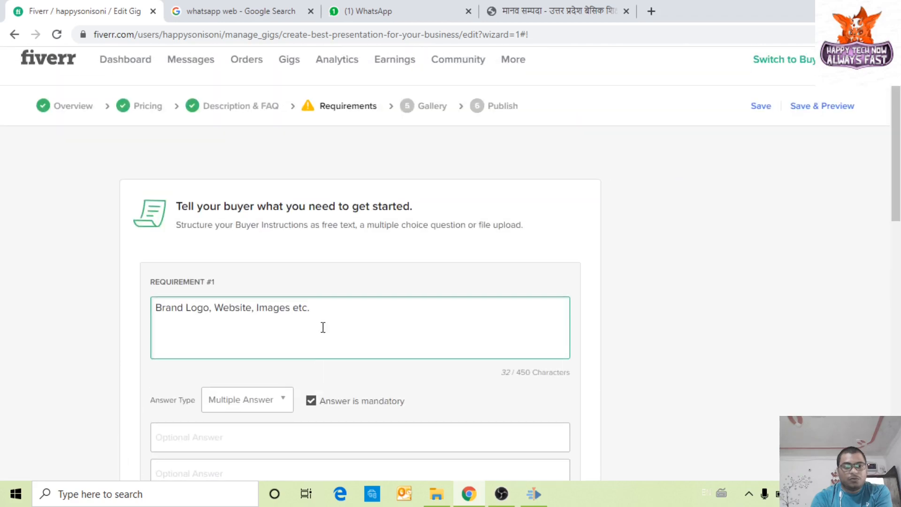
scroll(321, 325, "down", 2)
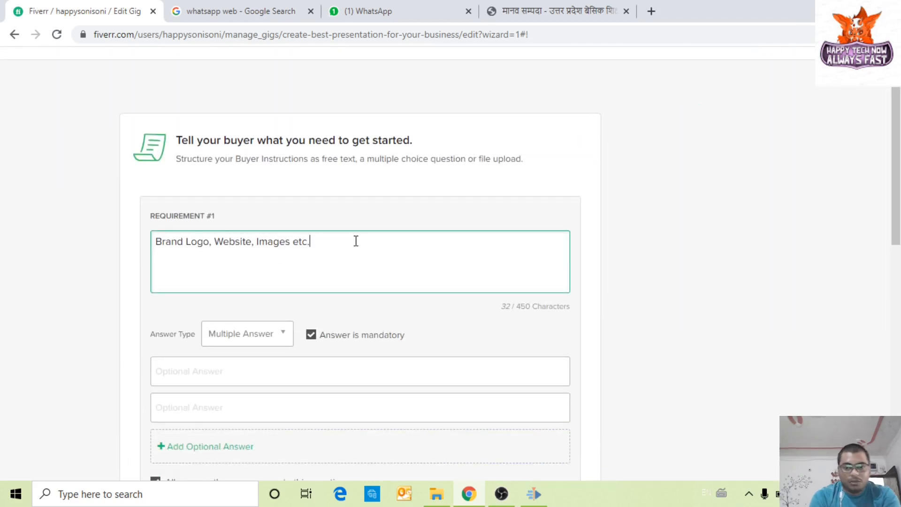
scroll(336, 323, "down", 3)
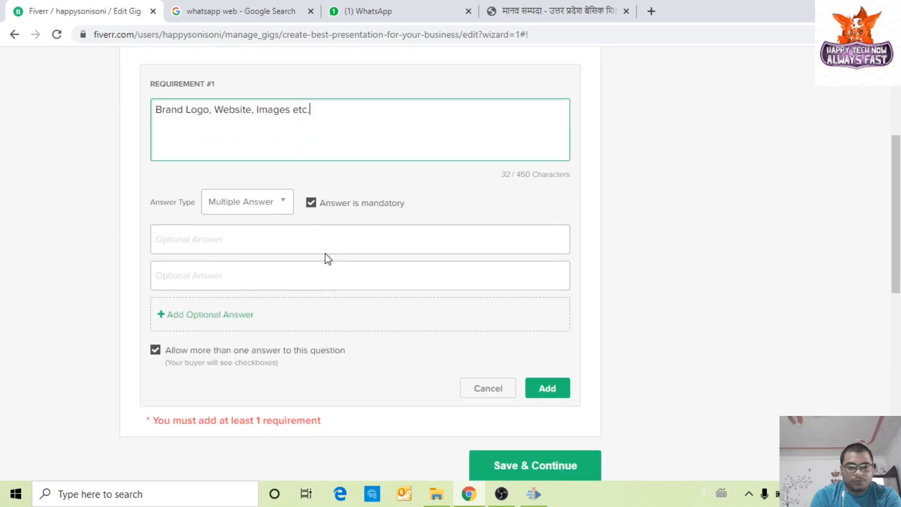
left_click(311, 203)
left_click(311, 202)
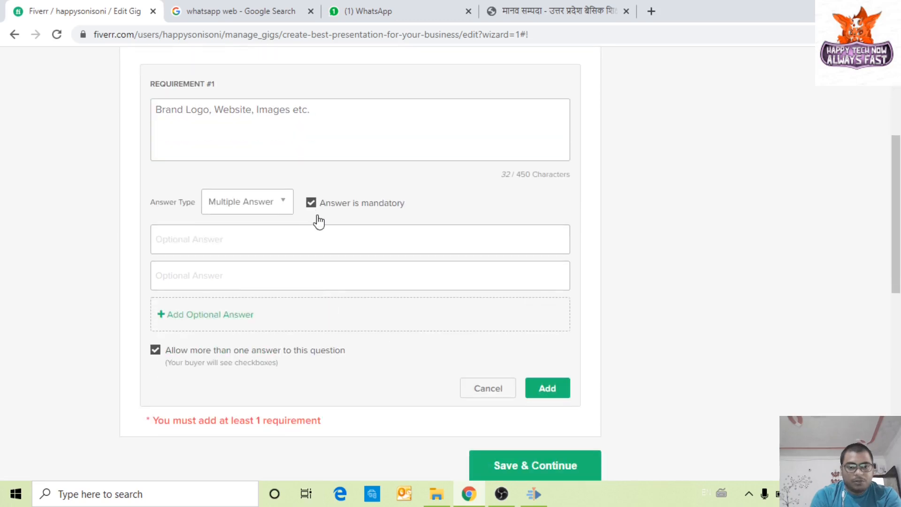
left_click(556, 389)
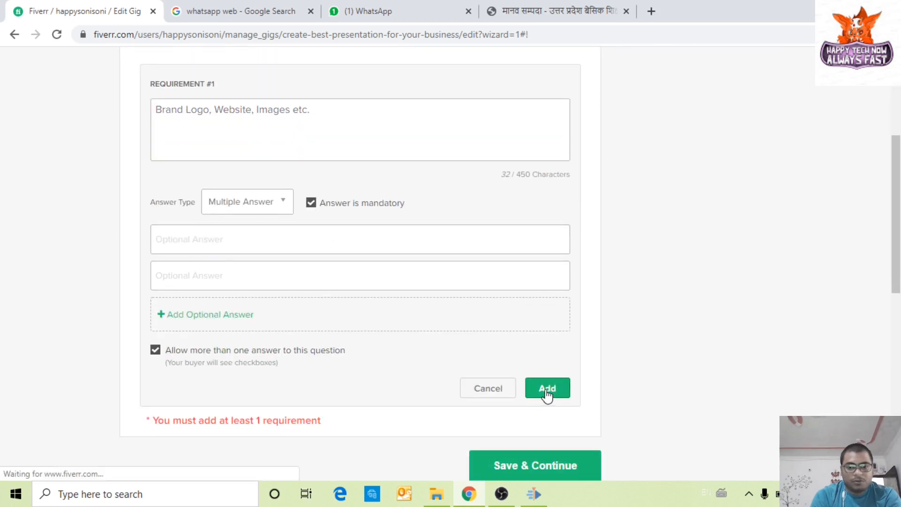
Step: Cancel the unfinished requirement so Requirement #1 resets to an empty Free Text question
left_click(215, 248)
left_click(484, 431)
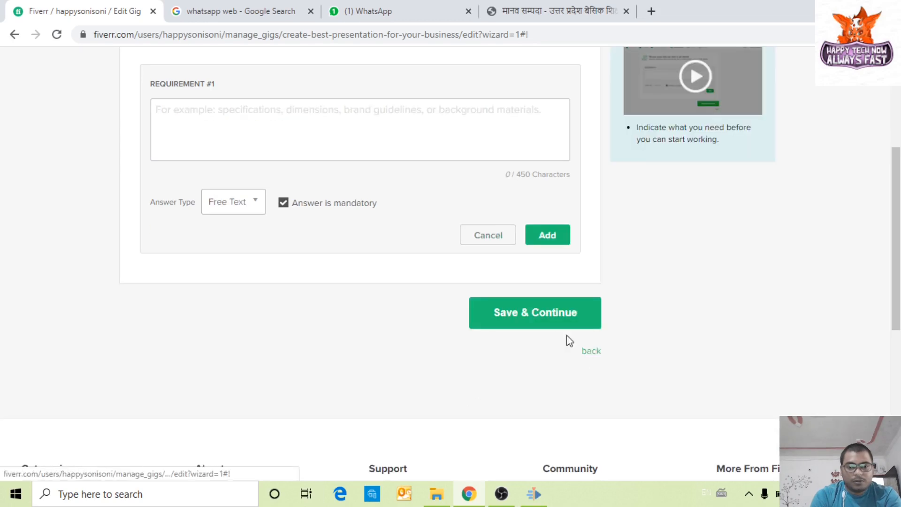
scroll(480, 359, "up", 2)
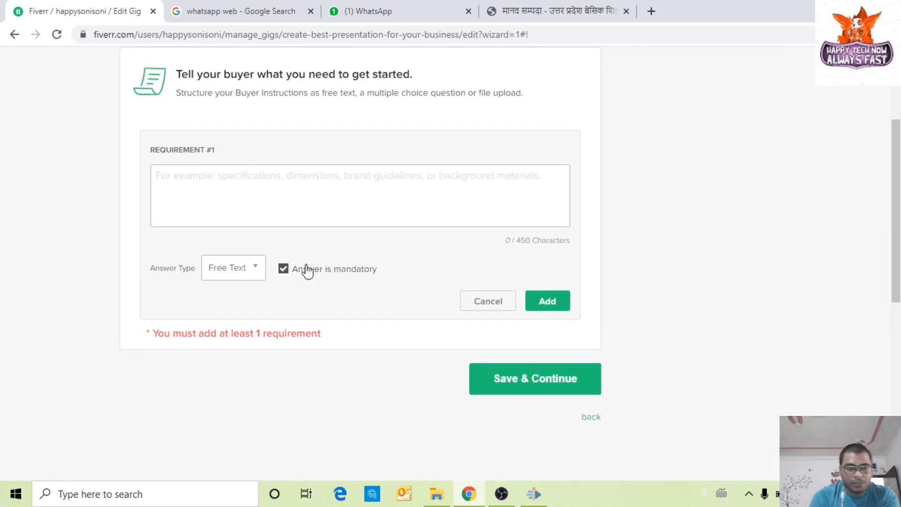
left_click(298, 192)
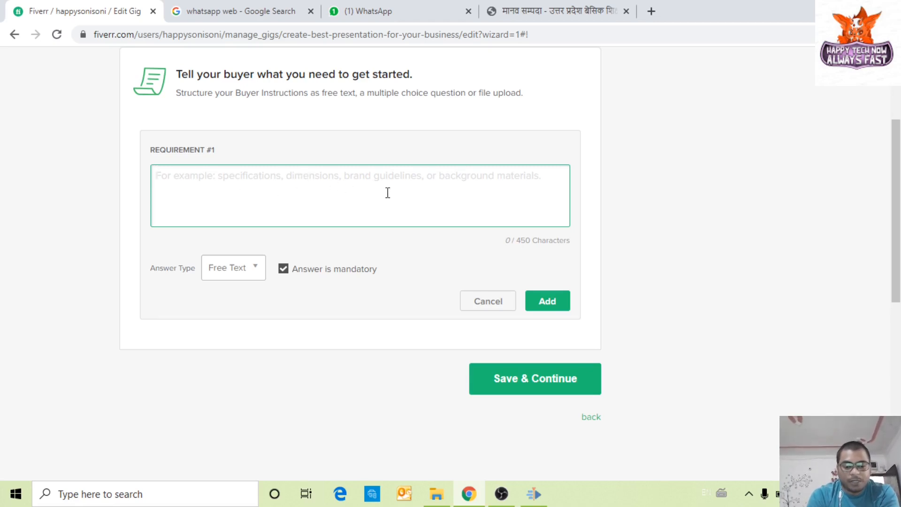
Step: Paste 'I prepare best slide for your business.' repeatedly into Requirement #1
key("ctrl+v")
key("ctrl+v")
key("ctrl+v")
key("ctrl+v")
key("ctrl+v")
key("ctrl+v")
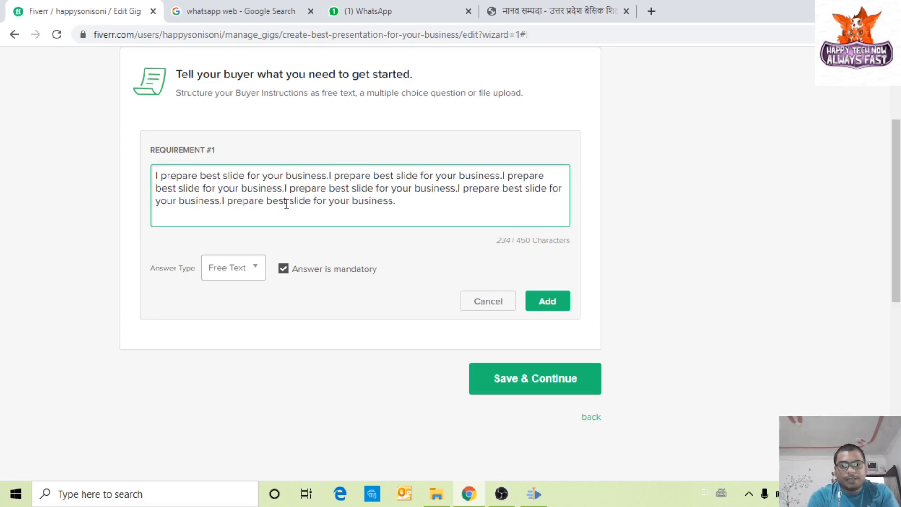
left_click(545, 381)
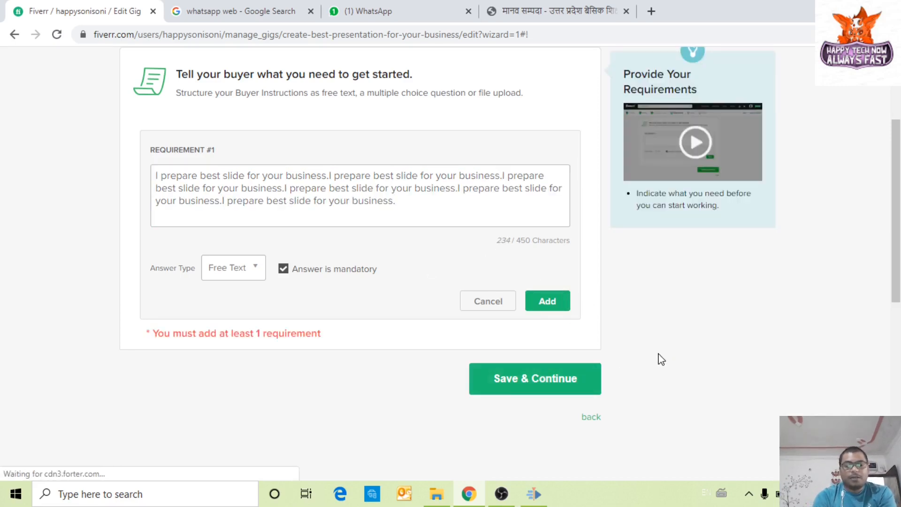
left_click(399, 201)
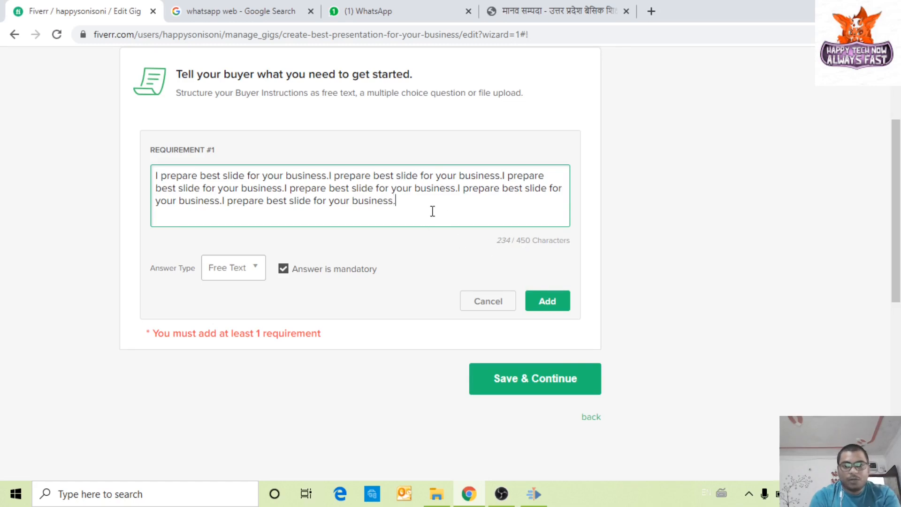
key("ctrl+v")
key("ctrl+v")
key("ctrl+v")
key("ctrl+v")
key("ctrl+v")
key("ctrl+v")
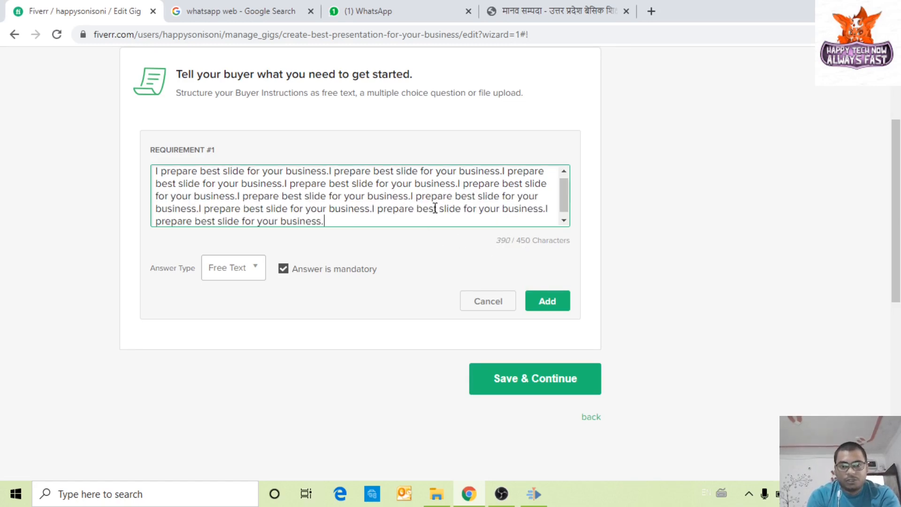
left_click(519, 378)
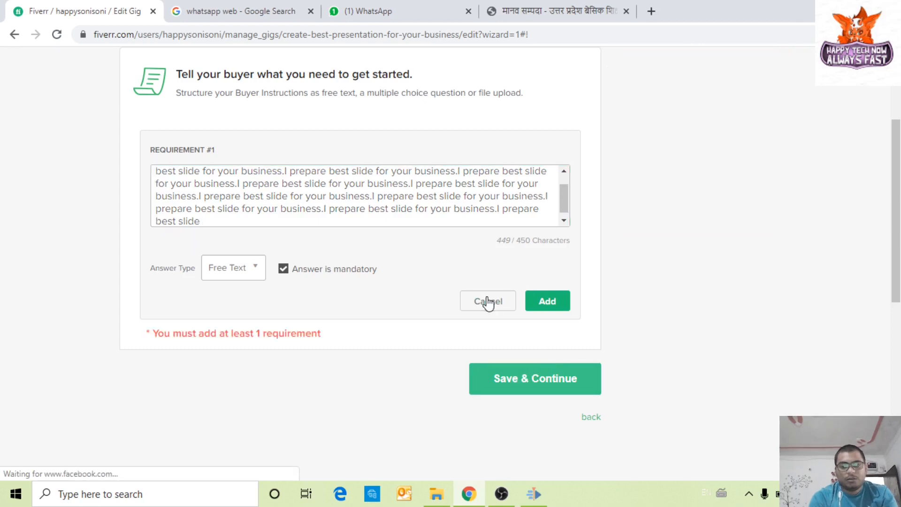
Step: Trim the excess text to 309 characters and add it as a Free Text requirement
scroll(301, 293, "up", 1)
left_click_drag(236, 284, 361, 260)
key("BackSpace")
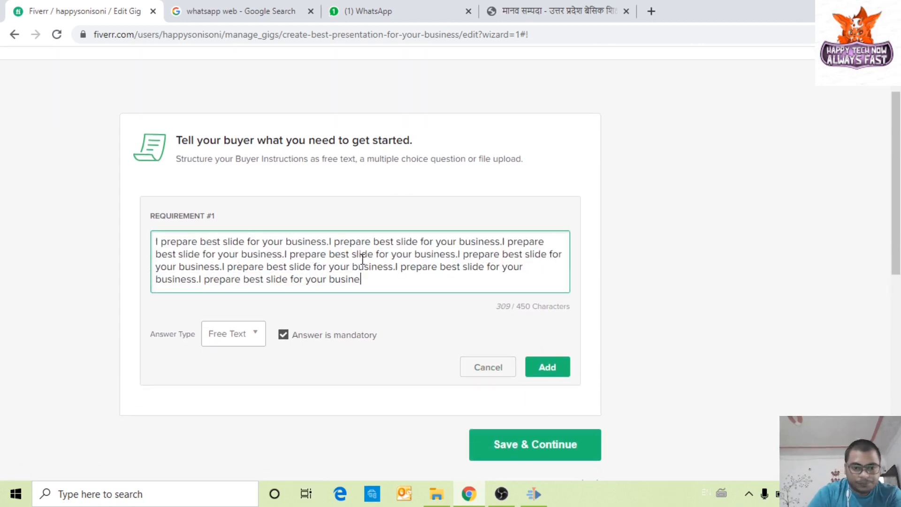
left_click(260, 339)
left_click(241, 346)
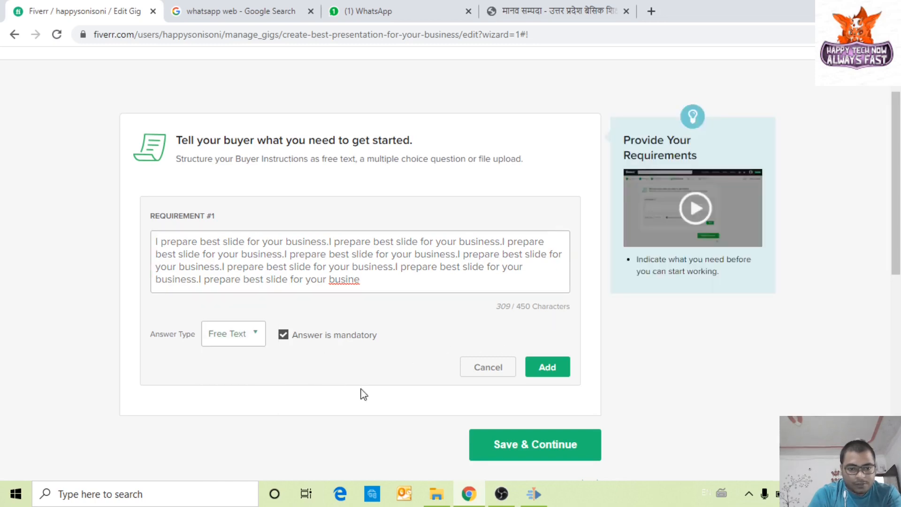
left_click(543, 374)
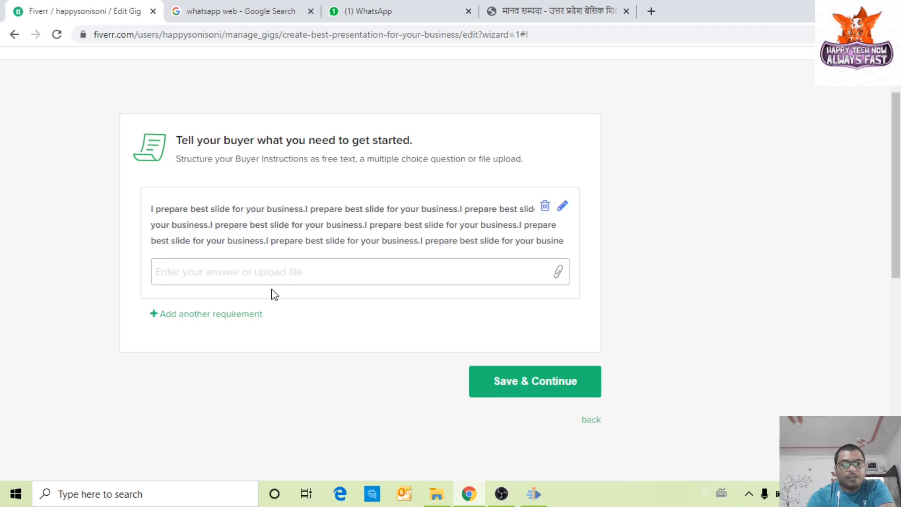
Step: Discard the empty second buyer requirement
left_click(233, 314)
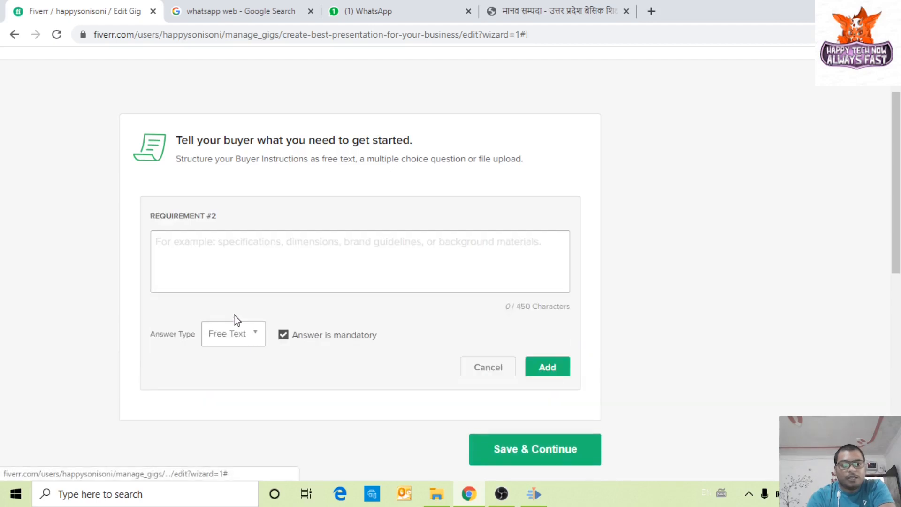
left_click(544, 370)
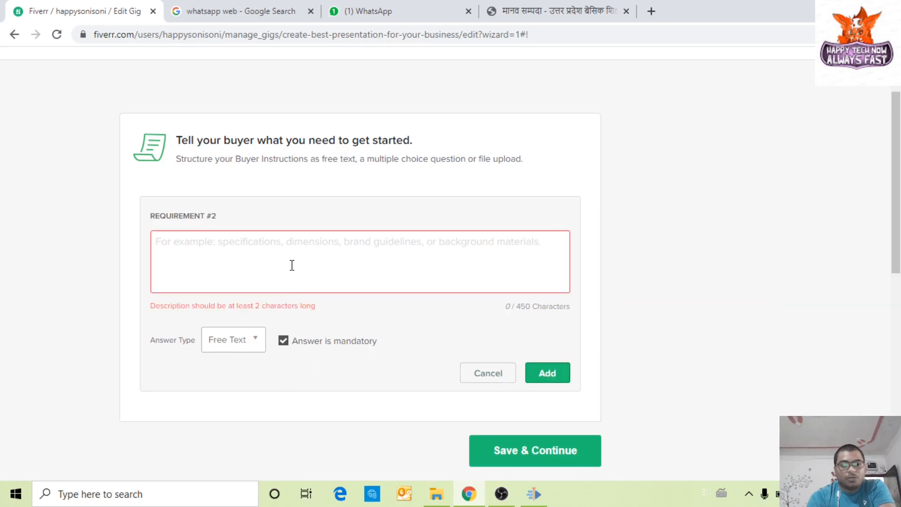
left_click(486, 378)
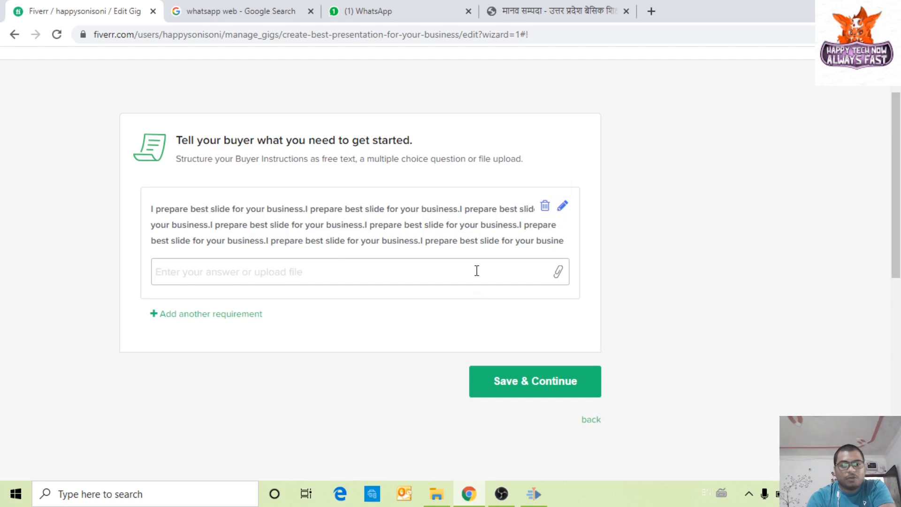
left_click(520, 379)
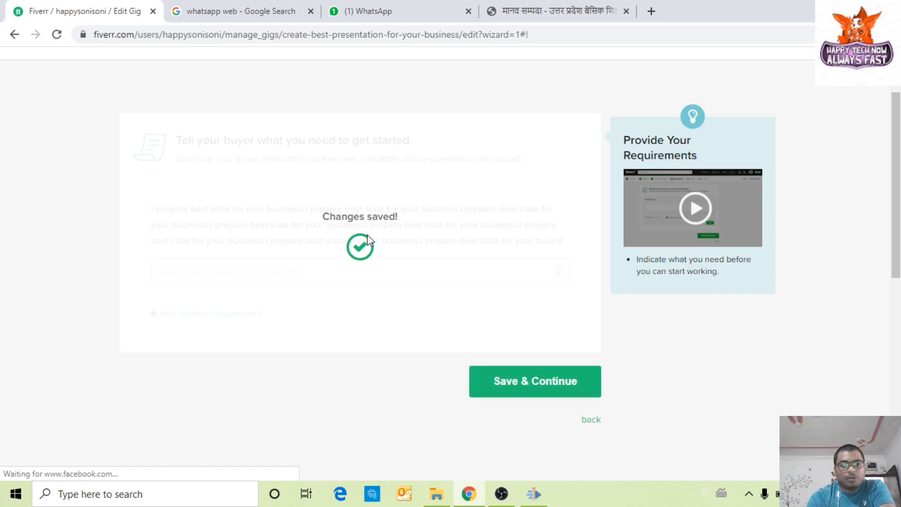
Step: Review Description & FAQ, then save the Requirements step and continue to Gallery
left_click(263, 121)
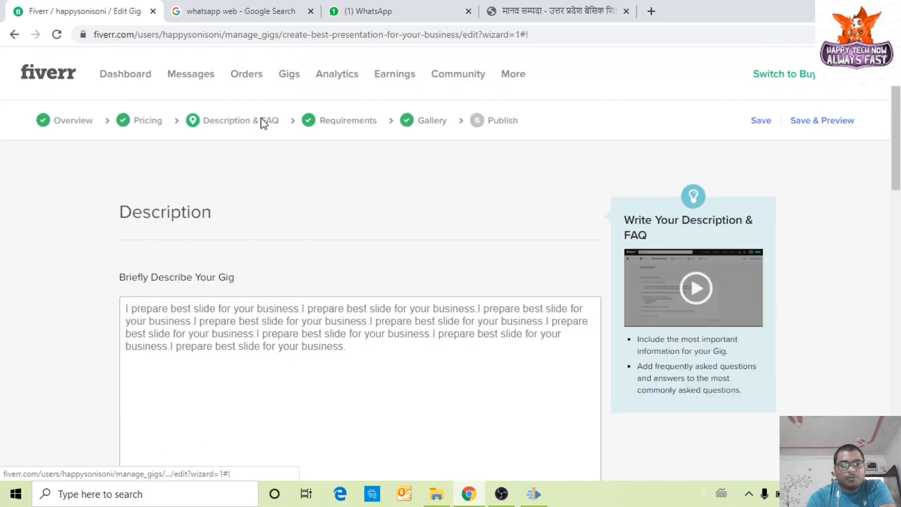
scroll(338, 393, "down", 4)
scroll(263, 228, "down", 5)
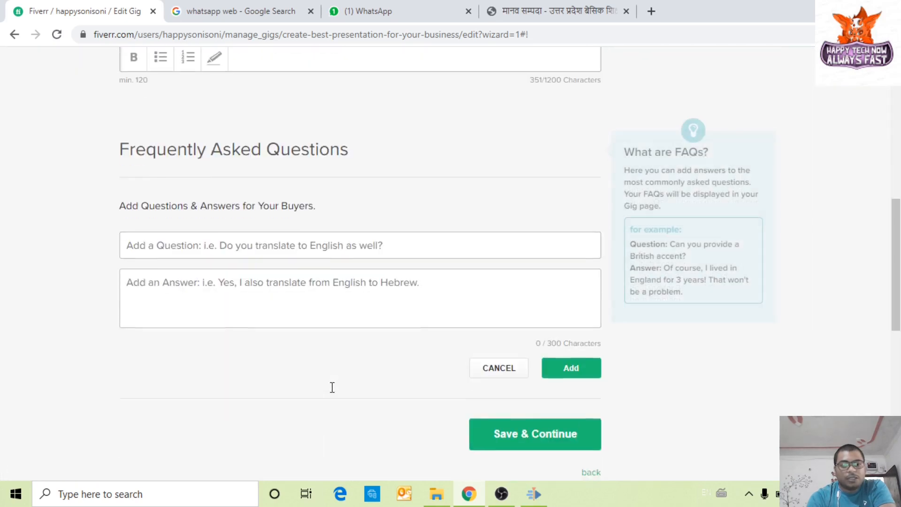
scroll(332, 306, "up", 10)
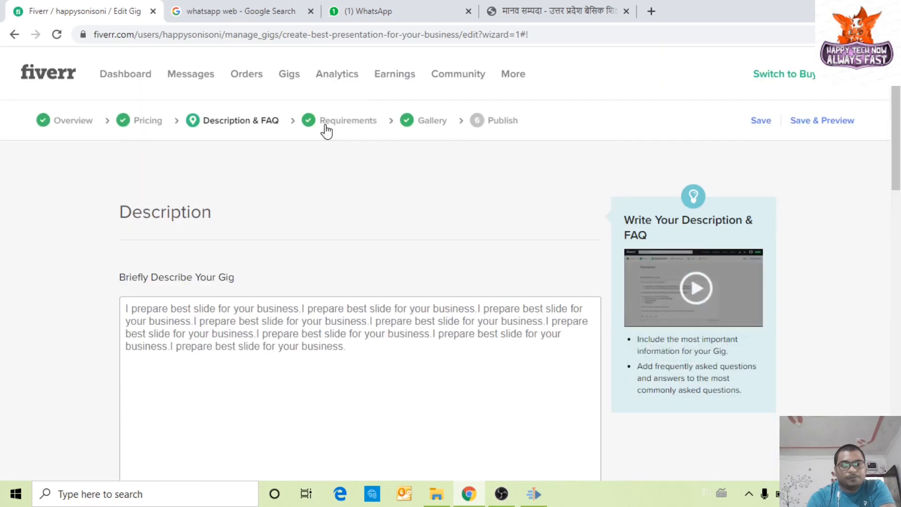
left_click(324, 123)
scroll(157, 244, "down", 2)
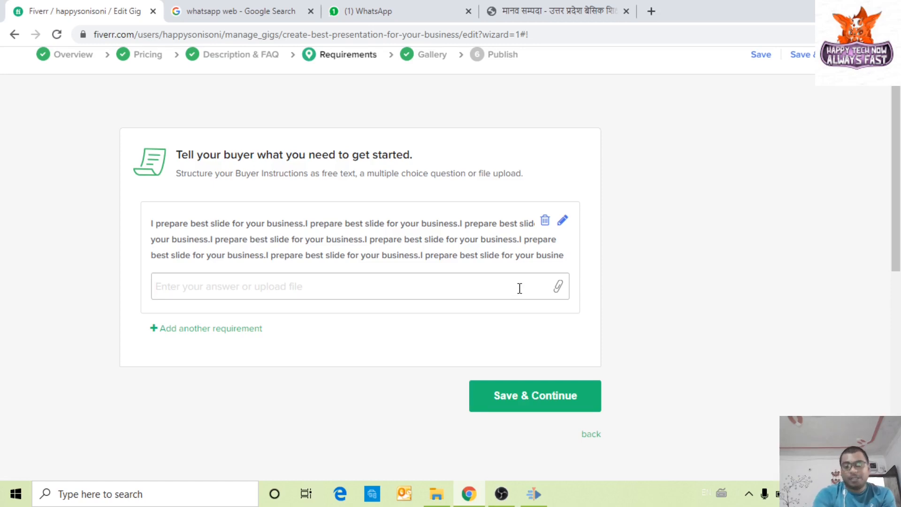
left_click(485, 406)
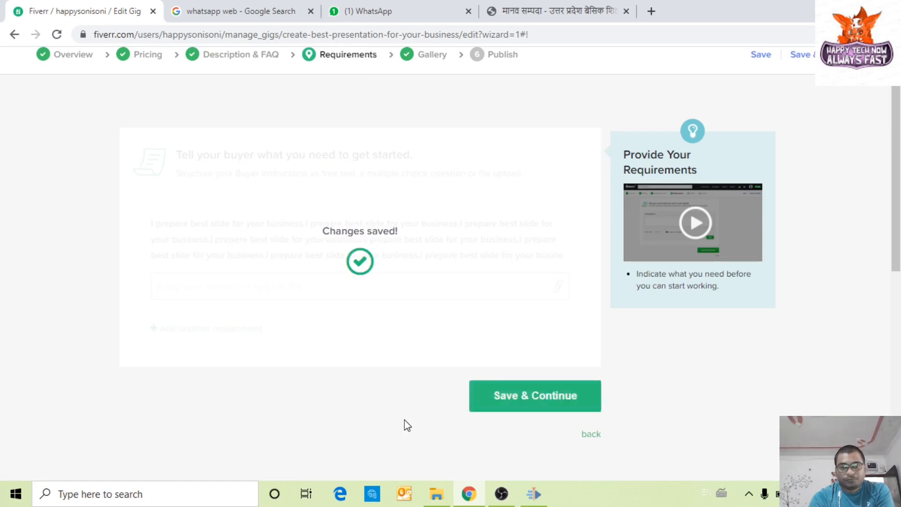
left_click(501, 396)
Step: Look over the Gig Photos, Video and PDF sections, then browse for the first gig photo
scroll(396, 412, "down", 5)
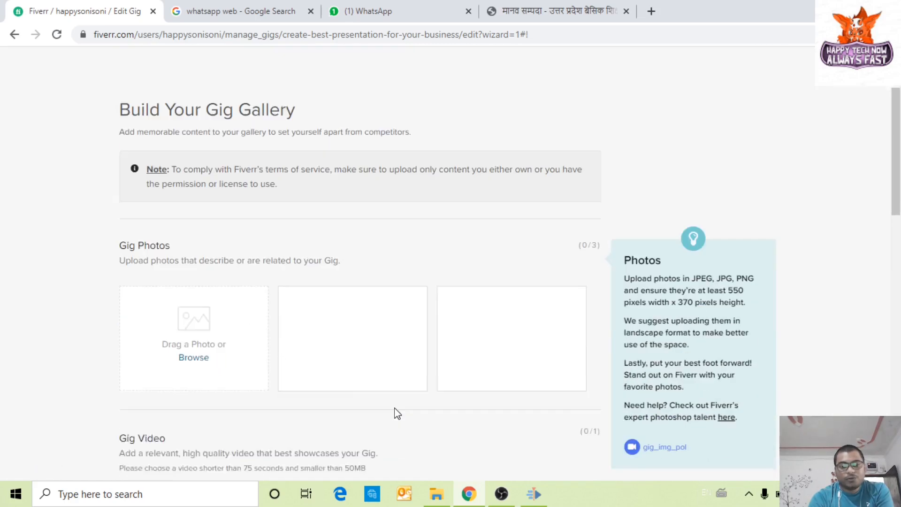
scroll(283, 352, "up", 2)
scroll(146, 293, "up", 3)
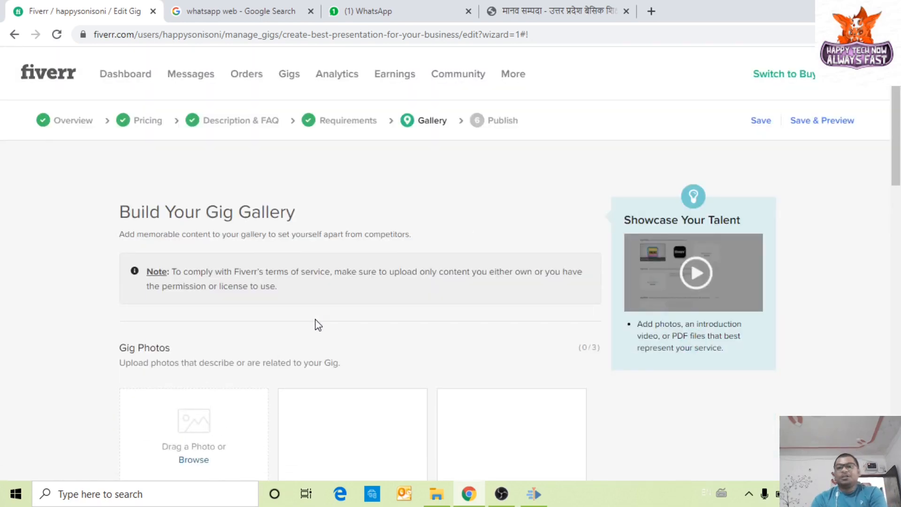
scroll(282, 309, "down", 4)
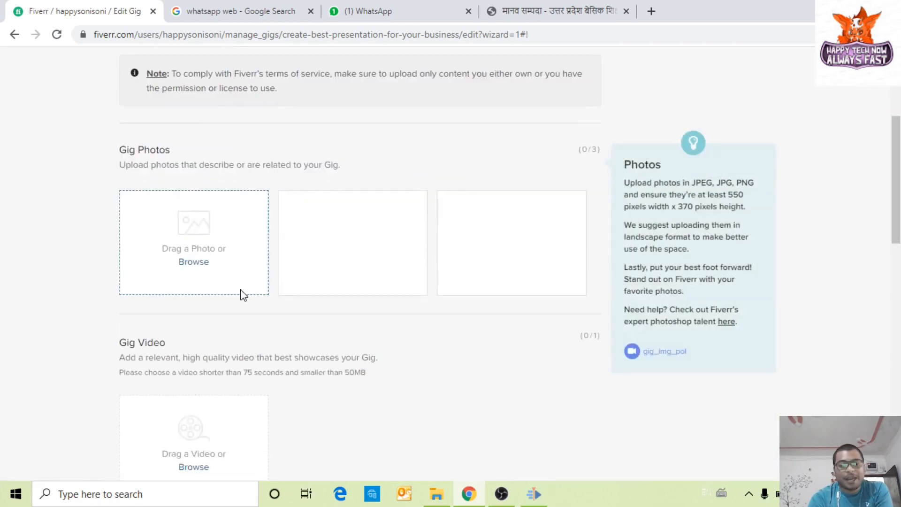
scroll(56, 268, "down", 3)
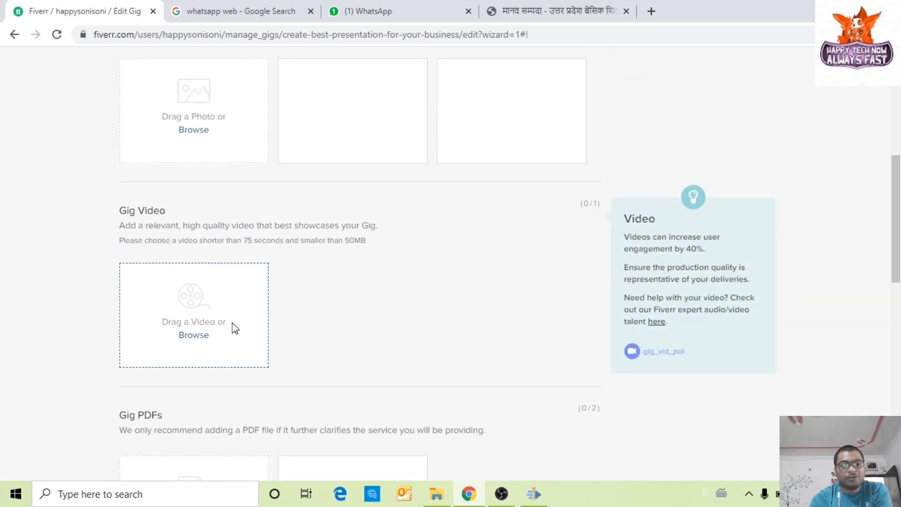
scroll(155, 297, "down", 4)
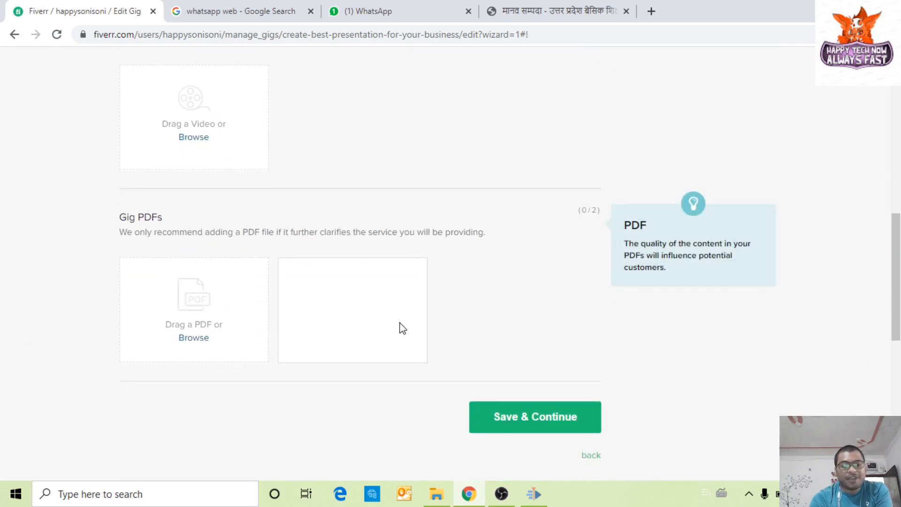
scroll(400, 321, "up", 8)
left_click(194, 328)
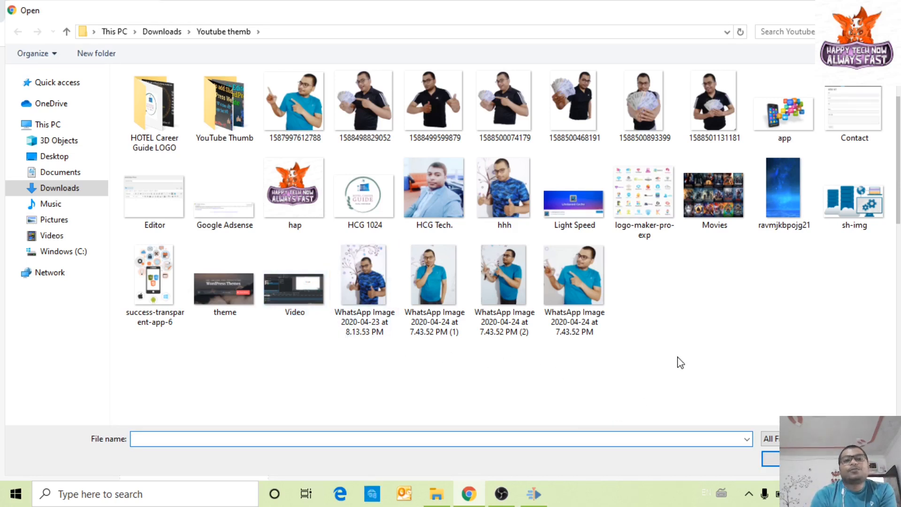
Step: Upload the sh-img image from Downloads › Youtube themb as the primary gig photo
left_click(231, 306)
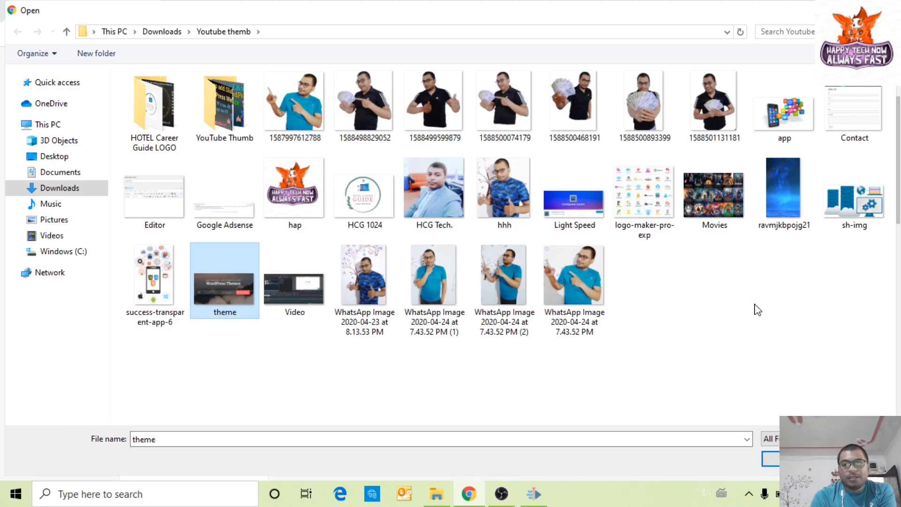
left_click(833, 228)
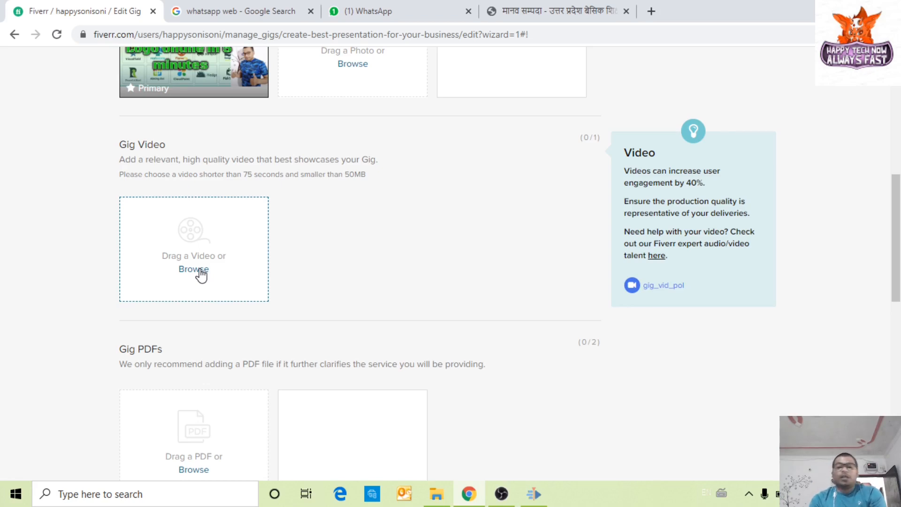
Step: Save the Gallery with its single photo and continue to the Publish step
scroll(201, 267, "up", 4)
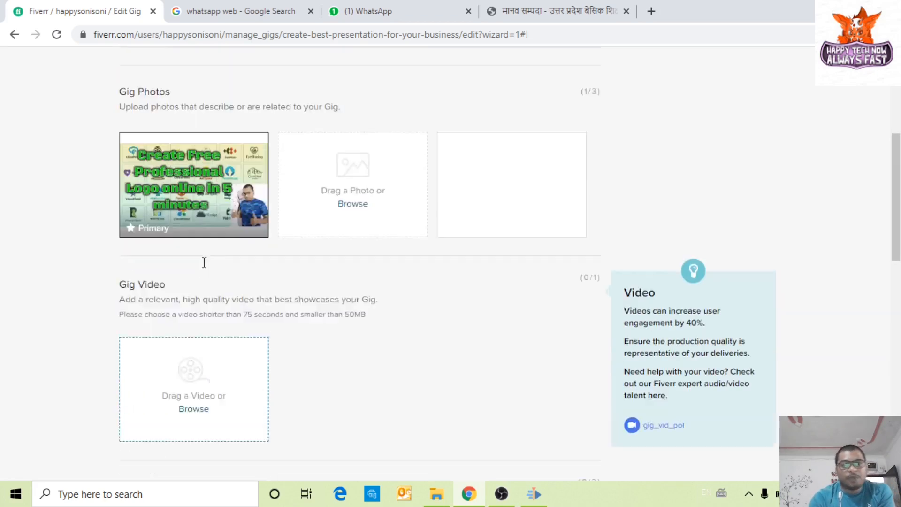
scroll(54, 366, "down", 3)
scroll(53, 376, "down", 4)
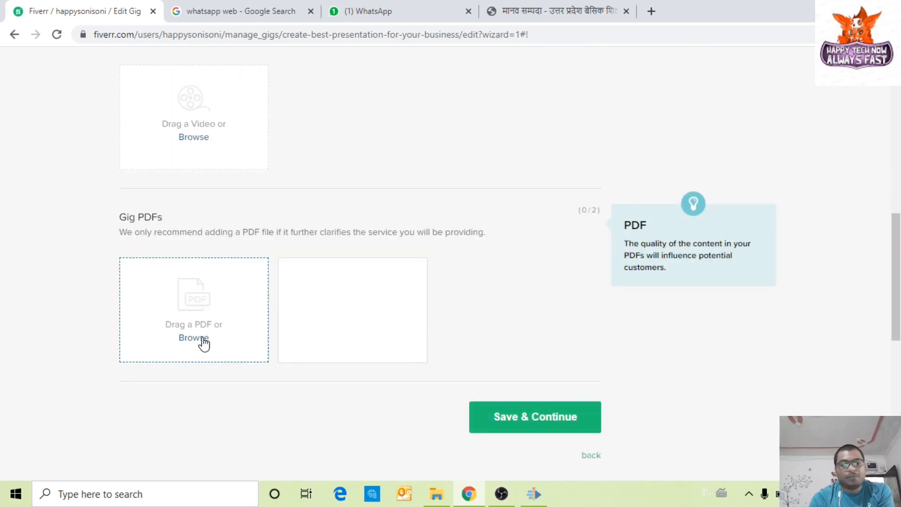
left_click(589, 423)
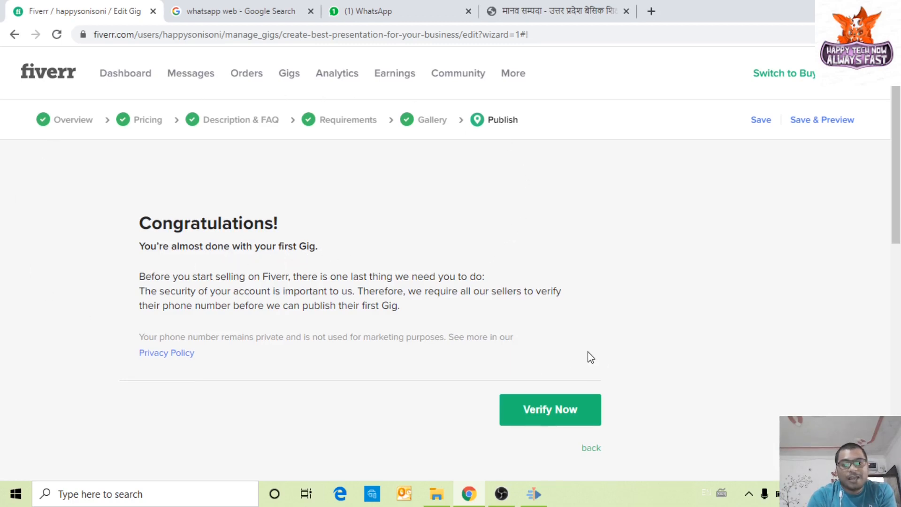
Step: Start phone verification, briefly visit Chrome's saved addresses settings, and return to Fiverr
scroll(589, 357, "down", 1)
left_click(537, 349)
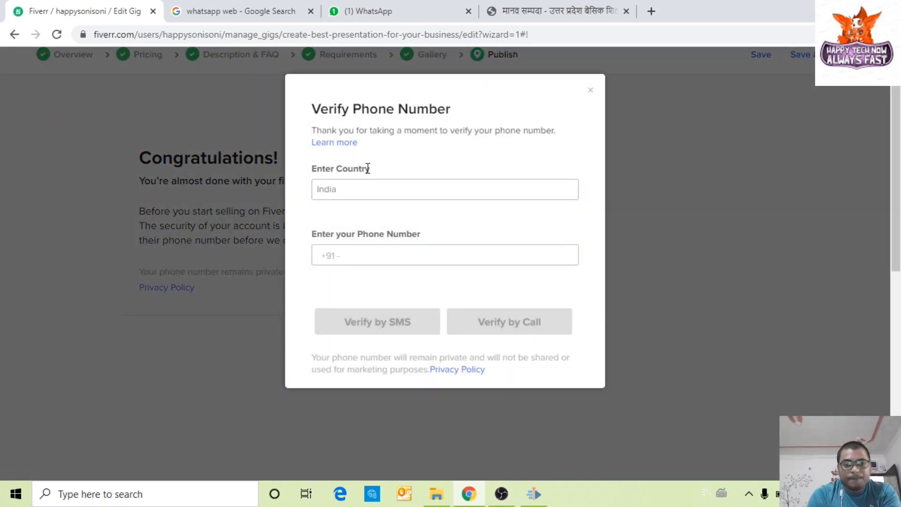
left_click(350, 253)
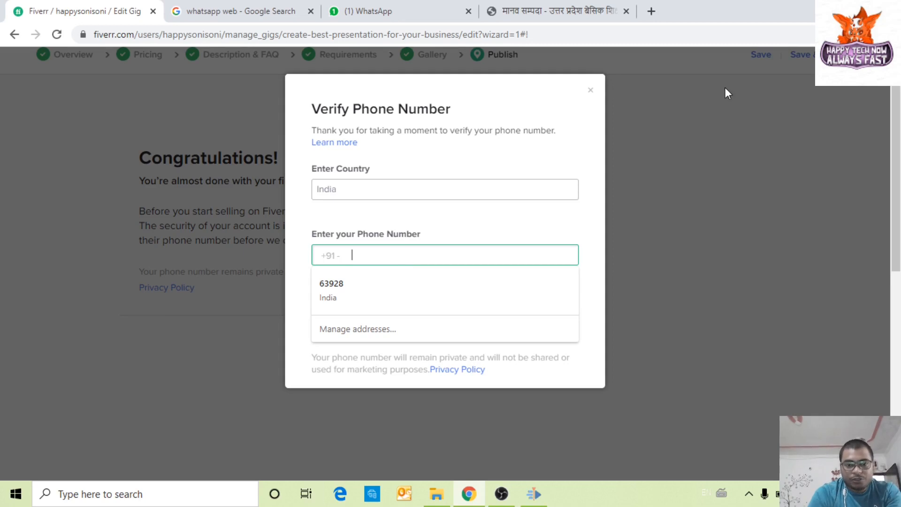
left_click(600, 218)
left_click(486, 251)
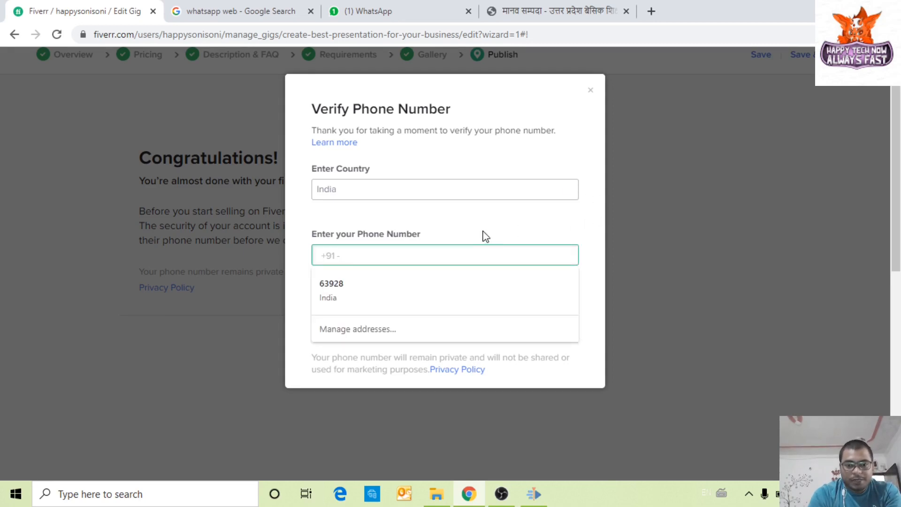
left_click(373, 328)
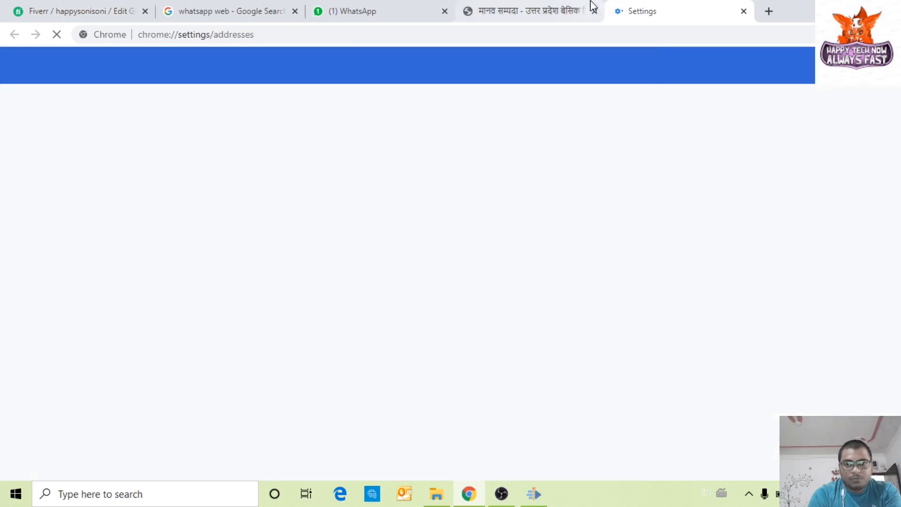
left_click(743, 11)
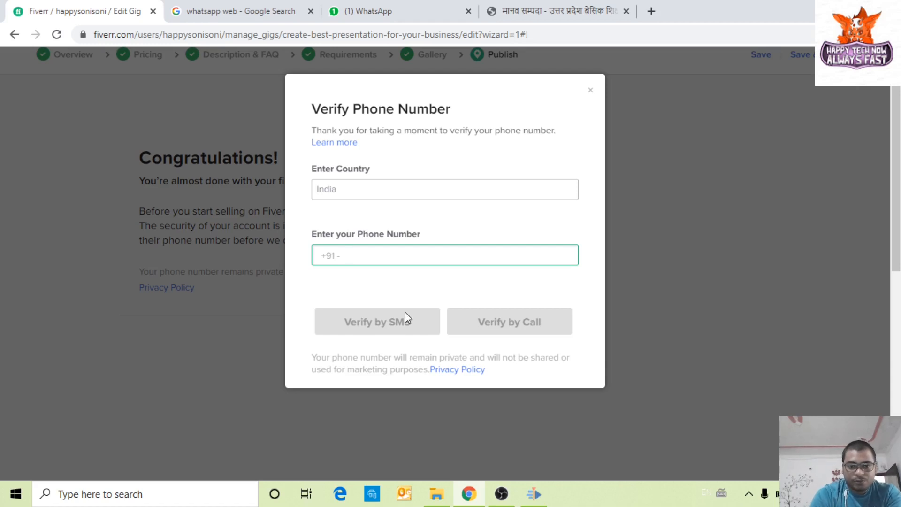
Step: Autofill the saved phone number and request an SMS code, which Fiverr rejects as invalid
left_click(484, 316)
left_click(350, 255)
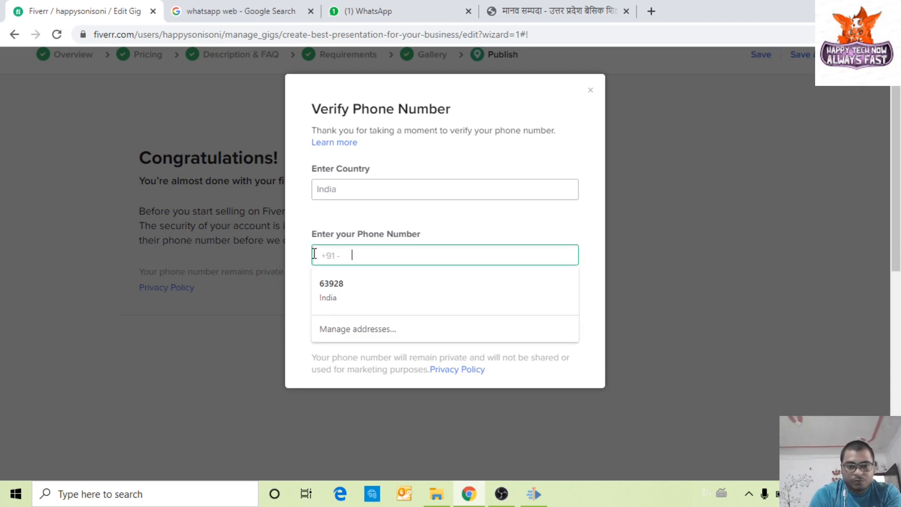
left_click(338, 287)
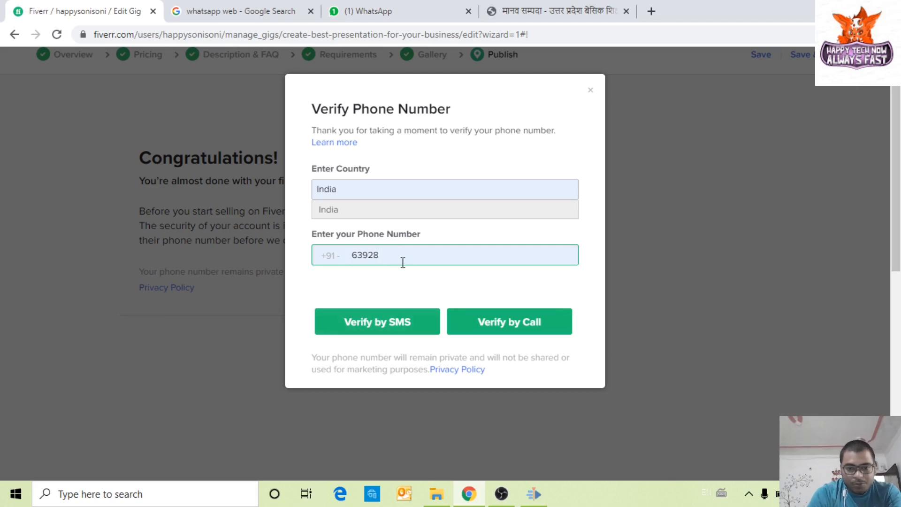
key("Num_Lock")
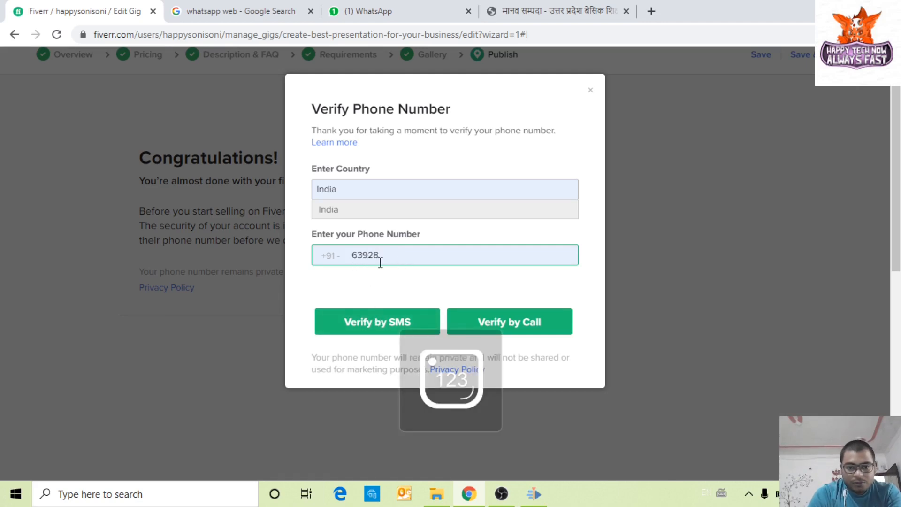
left_click(388, 324)
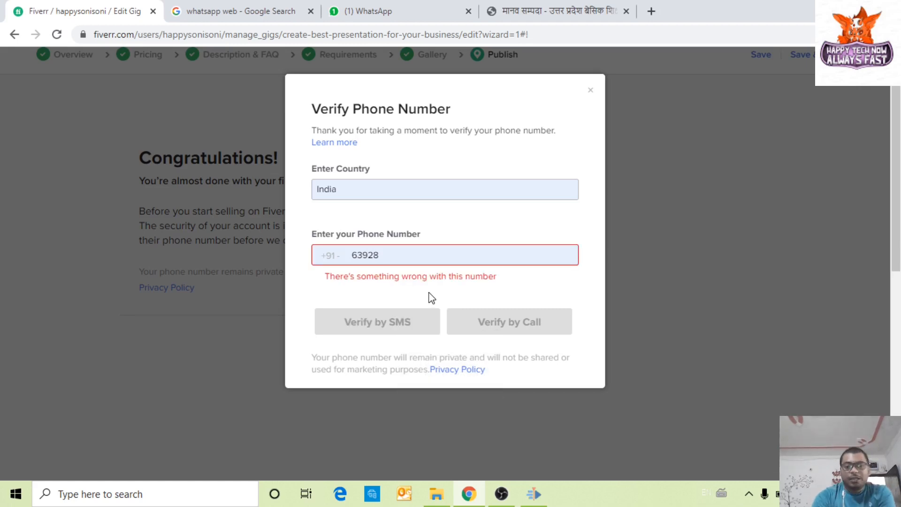
left_click(383, 255)
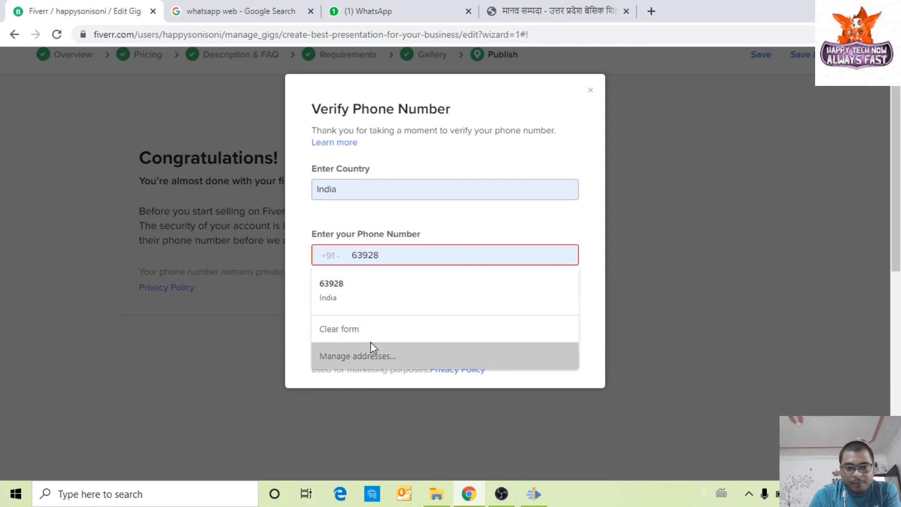
left_click(374, 356)
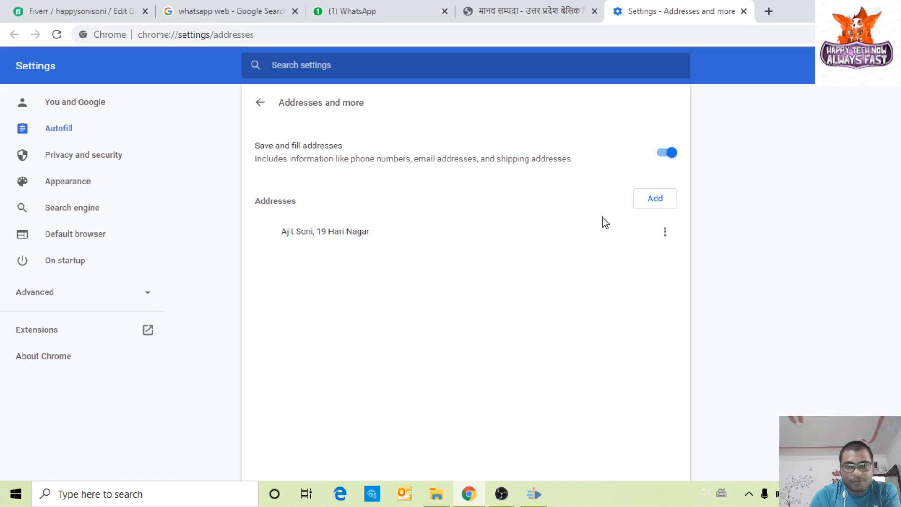
Step: Remove the leading 0 from the saved address's phone number, save it, and return to Fiverr
left_click(664, 232)
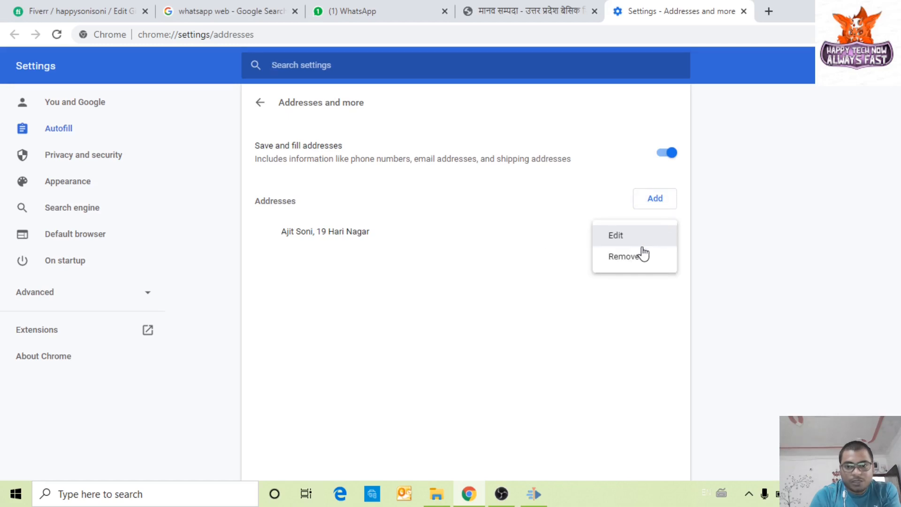
left_click(630, 236)
scroll(414, 305, "down", 3)
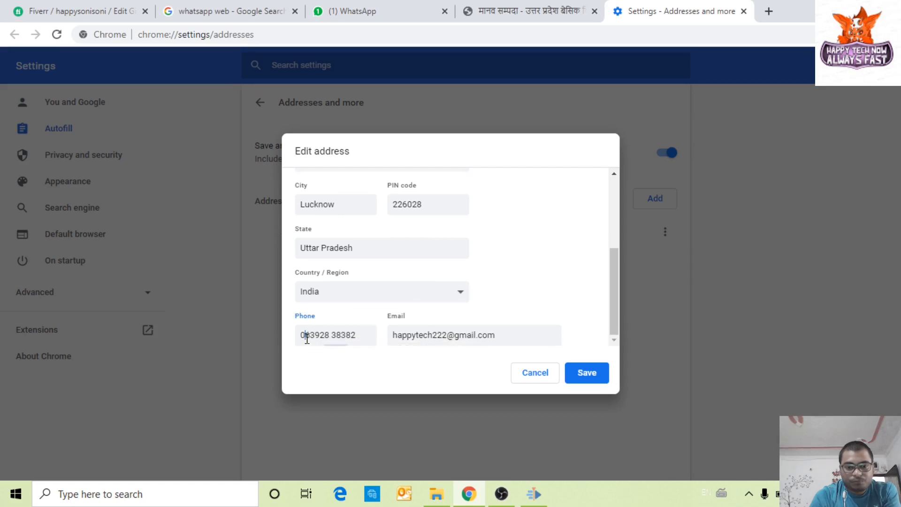
key("BackSpace")
left_click(582, 375)
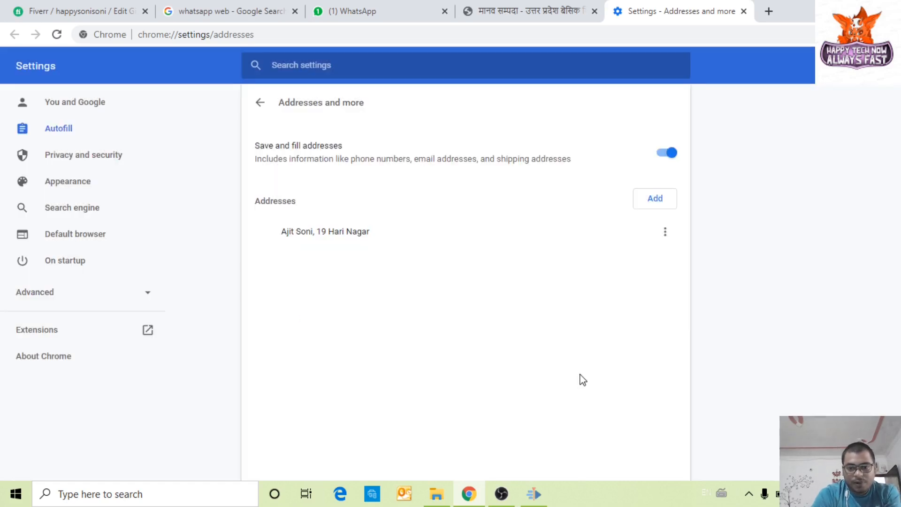
left_click(539, 10)
left_click(646, 9)
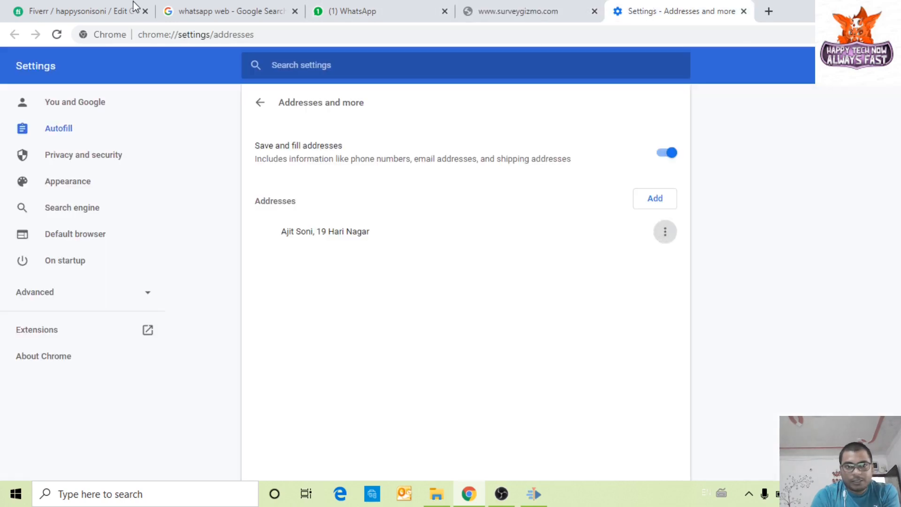
left_click(135, 8)
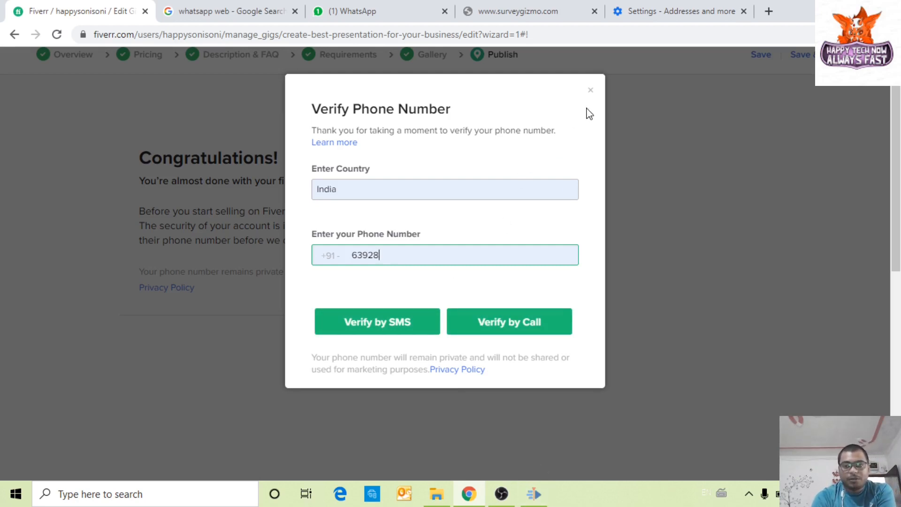
Step: Close the Verify Phone Number dialog and Save & Preview the gig
left_click(591, 89)
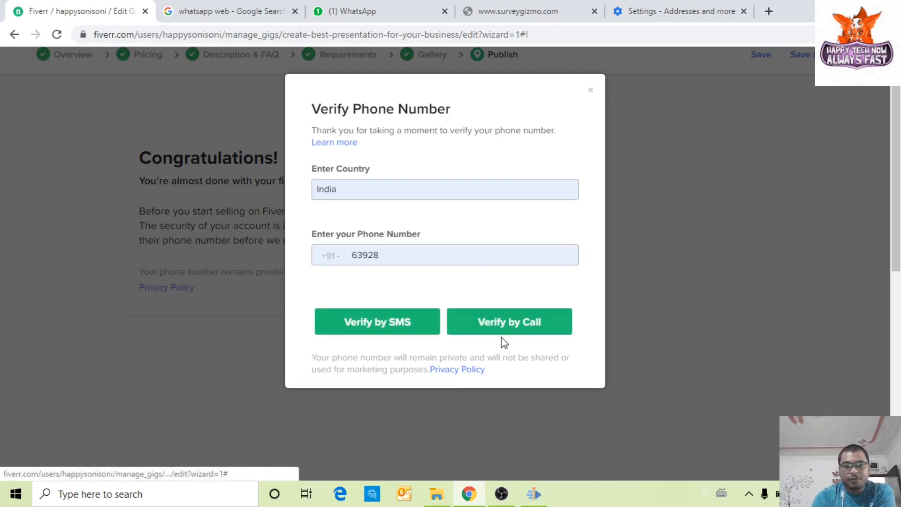
left_click(589, 90)
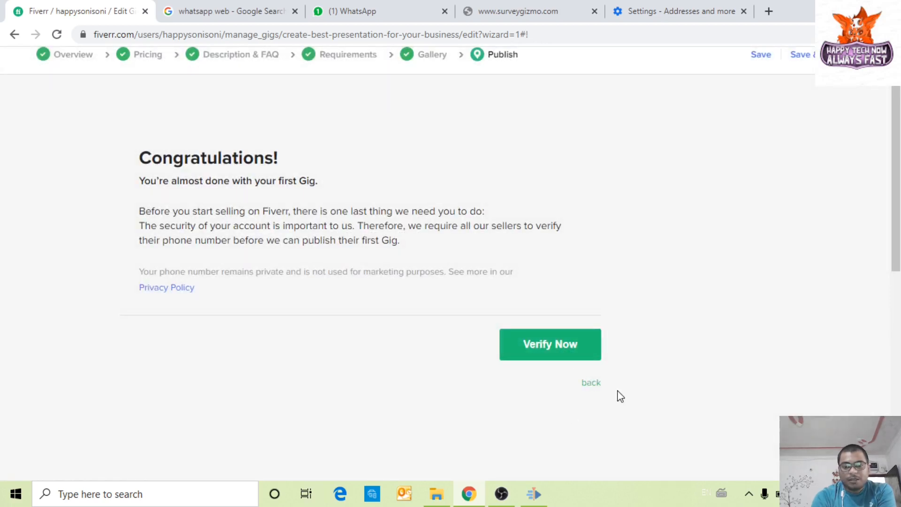
scroll(636, 254, "up", 2)
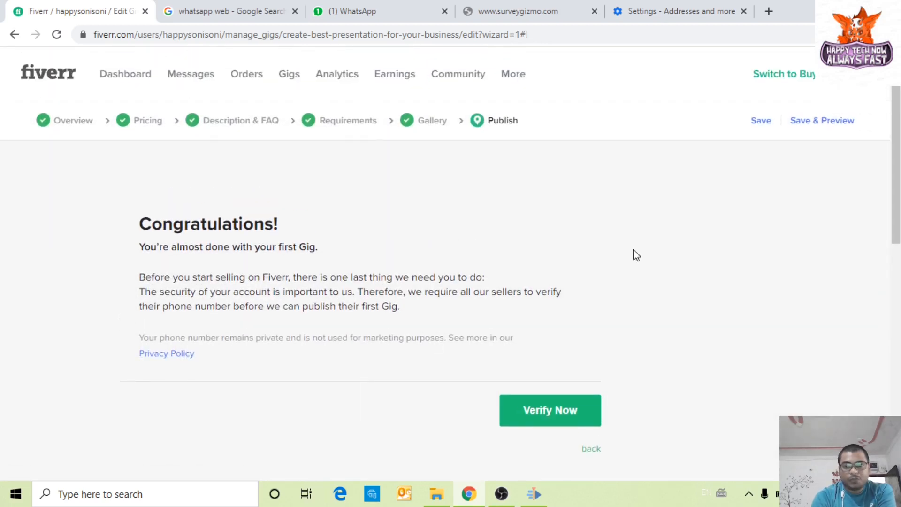
left_click(816, 124)
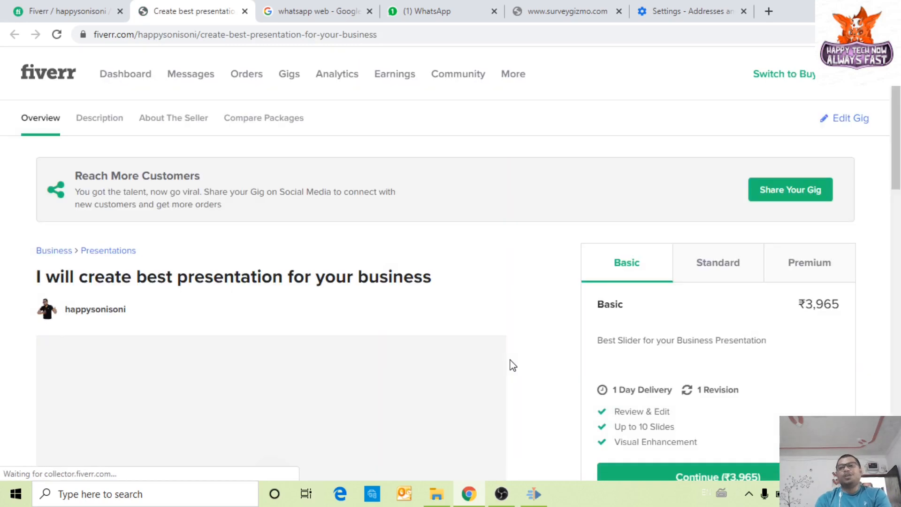
Step: Scroll through the gig preview's gallery image and description
scroll(479, 321, "down", 2)
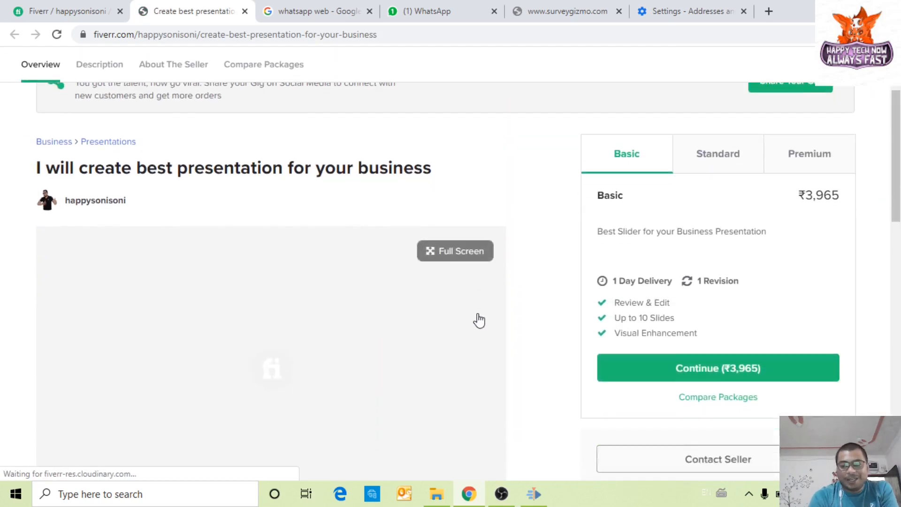
scroll(479, 320, "down", 2)
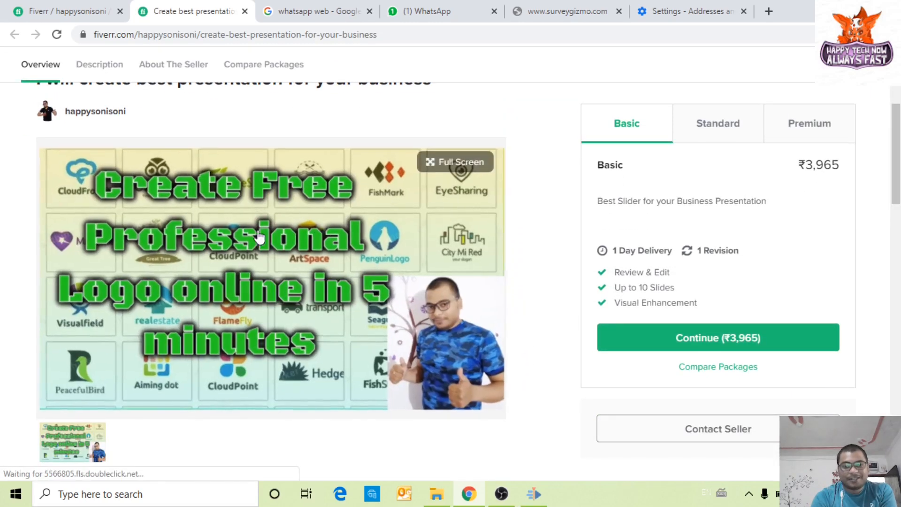
scroll(525, 352, "down", 3)
scroll(523, 360, "up", 3)
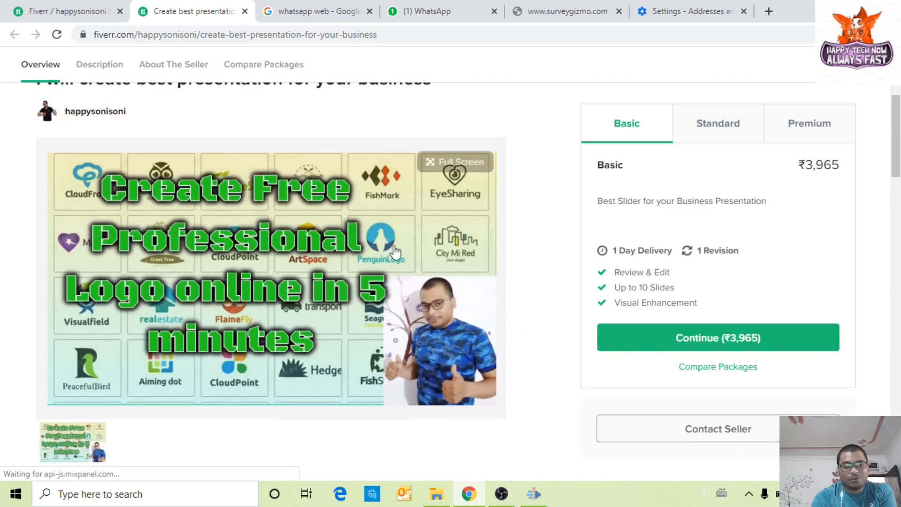
scroll(532, 347, "down", 1)
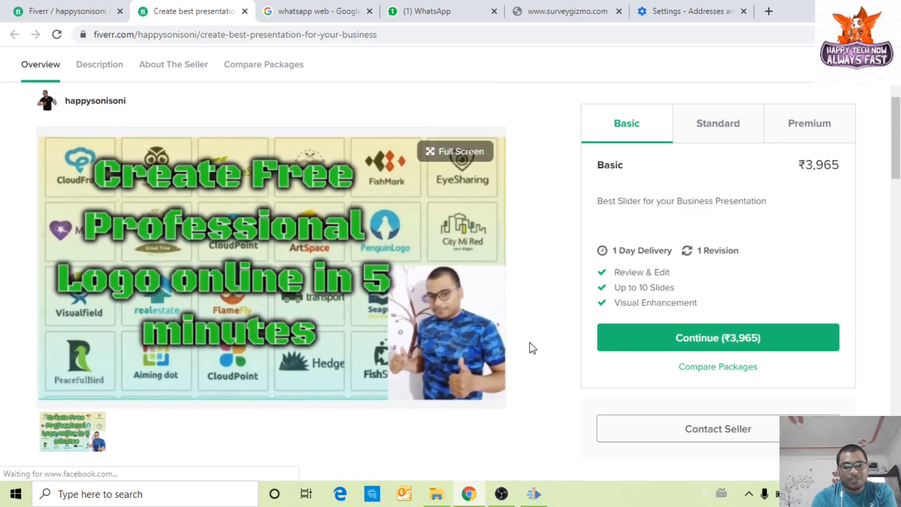
scroll(532, 348, "down", 7)
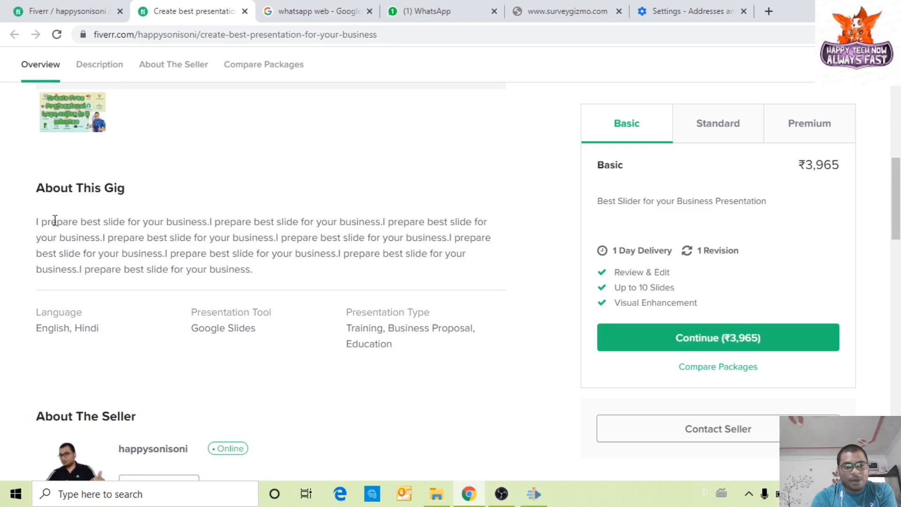
scroll(264, 349, "up", 7)
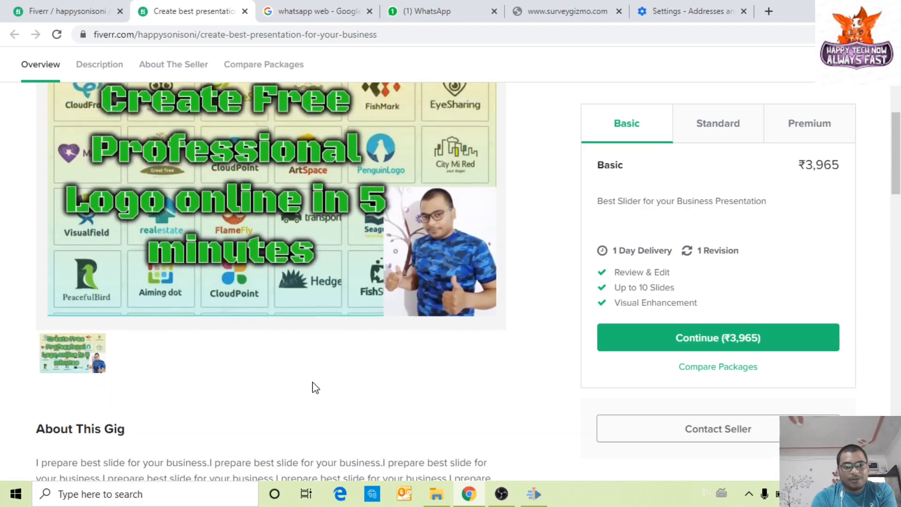
scroll(321, 353, "down", 7)
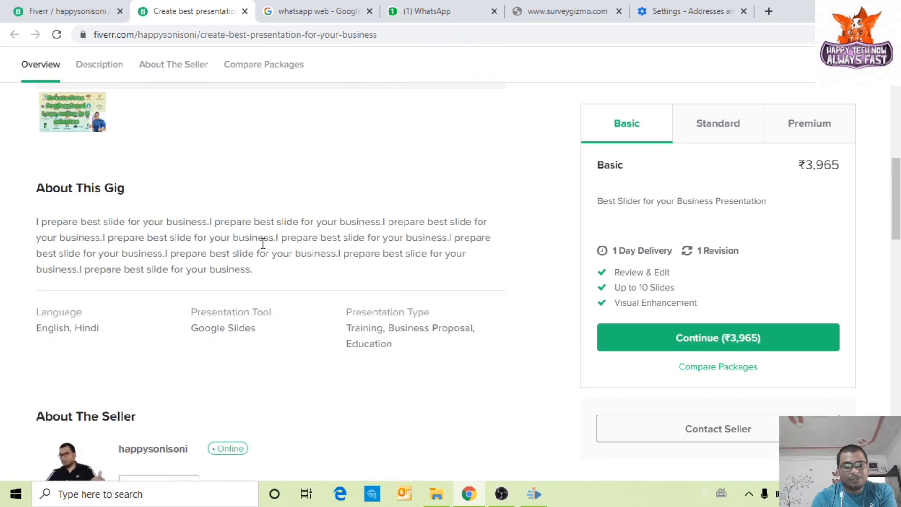
scroll(360, 373, "down", 3)
scroll(127, 410, "down", 2)
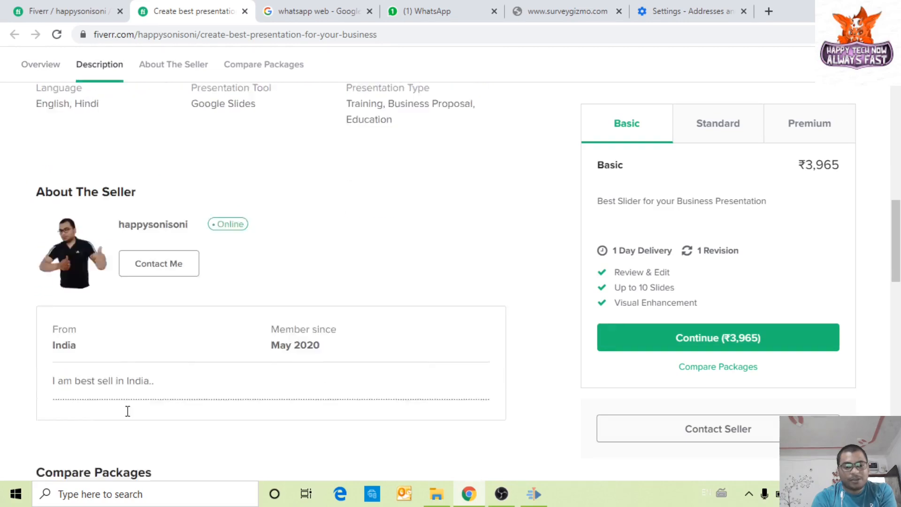
scroll(271, 451, "up", 9)
scroll(727, 164, "up", 3)
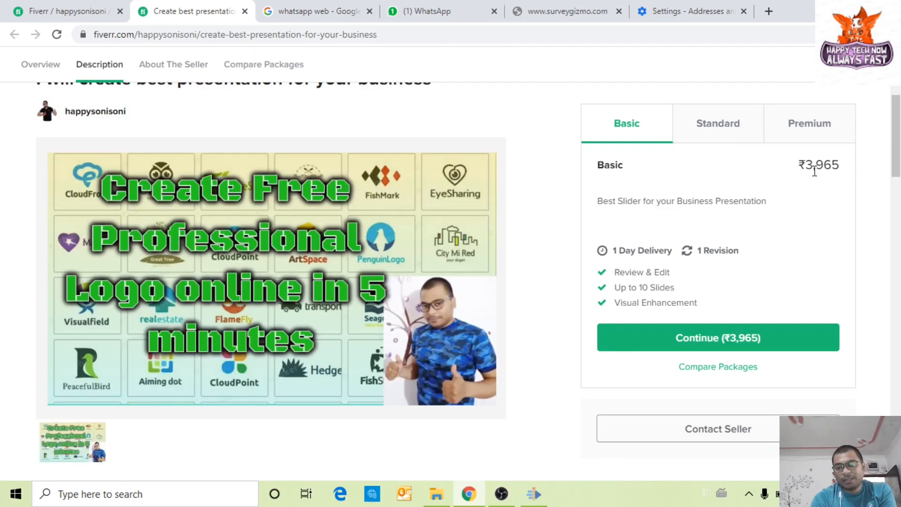
Step: Compare the Standard (₹7,930) and Premium (₹15,859) packages, ending on Premium
left_click(717, 126)
left_click(813, 127)
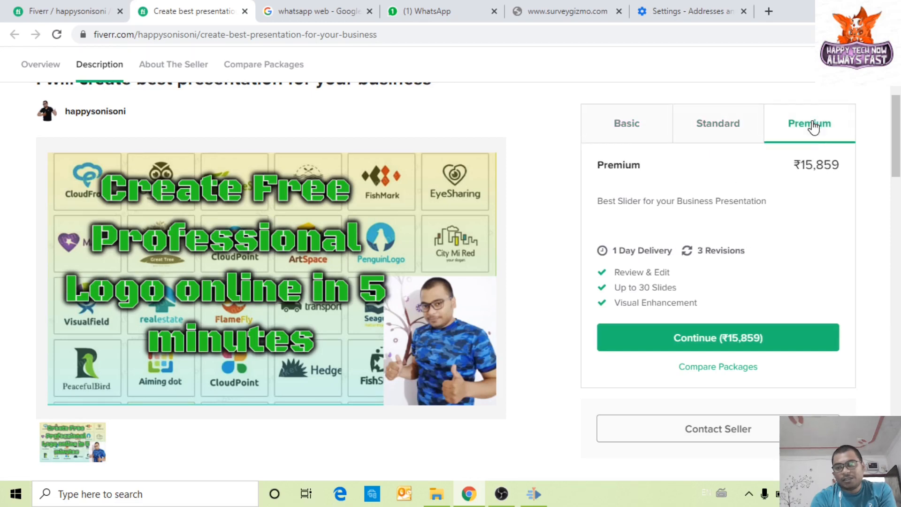
left_click(733, 129)
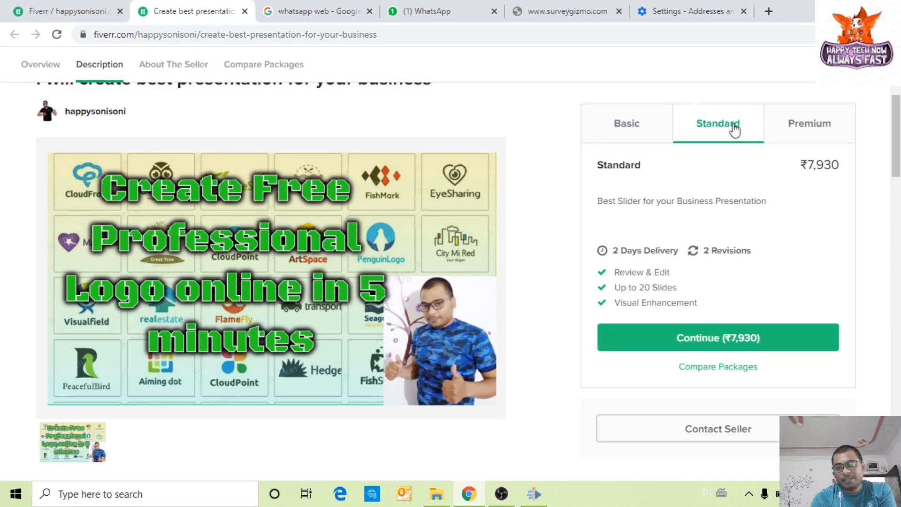
left_click(832, 133)
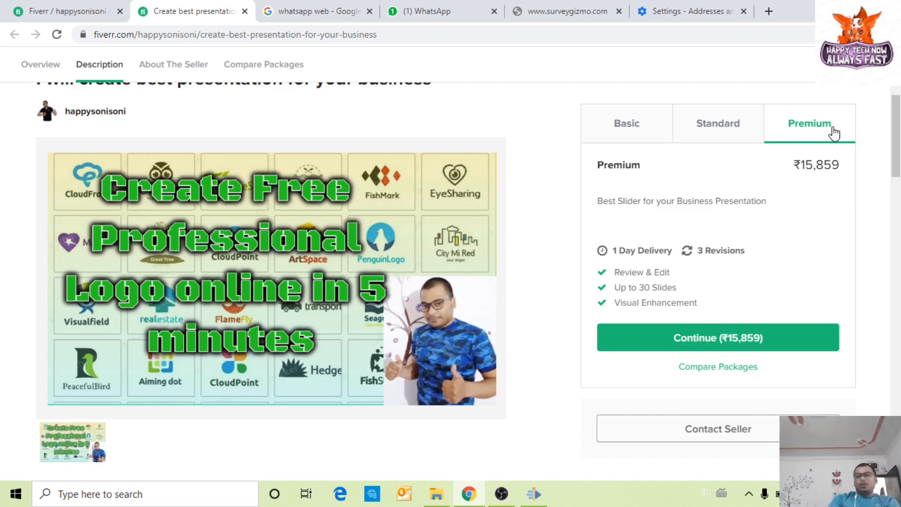
scroll(821, 202, "up", 3)
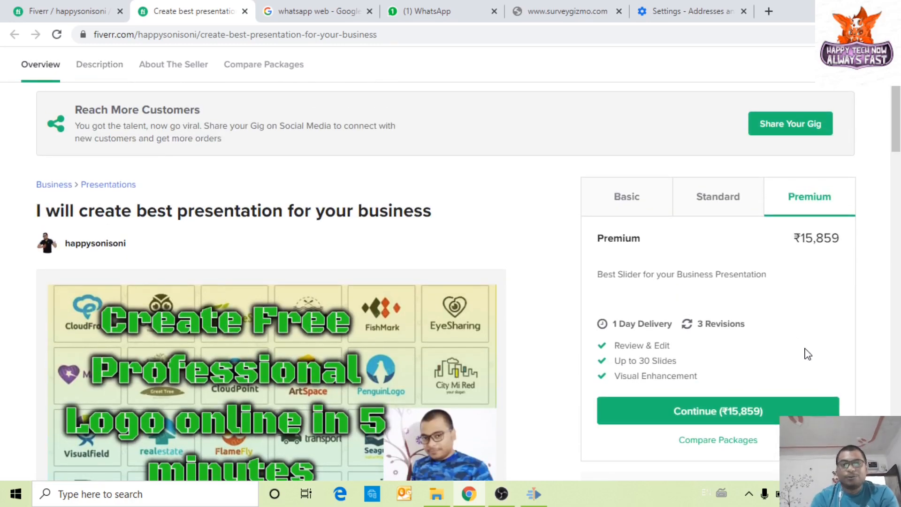